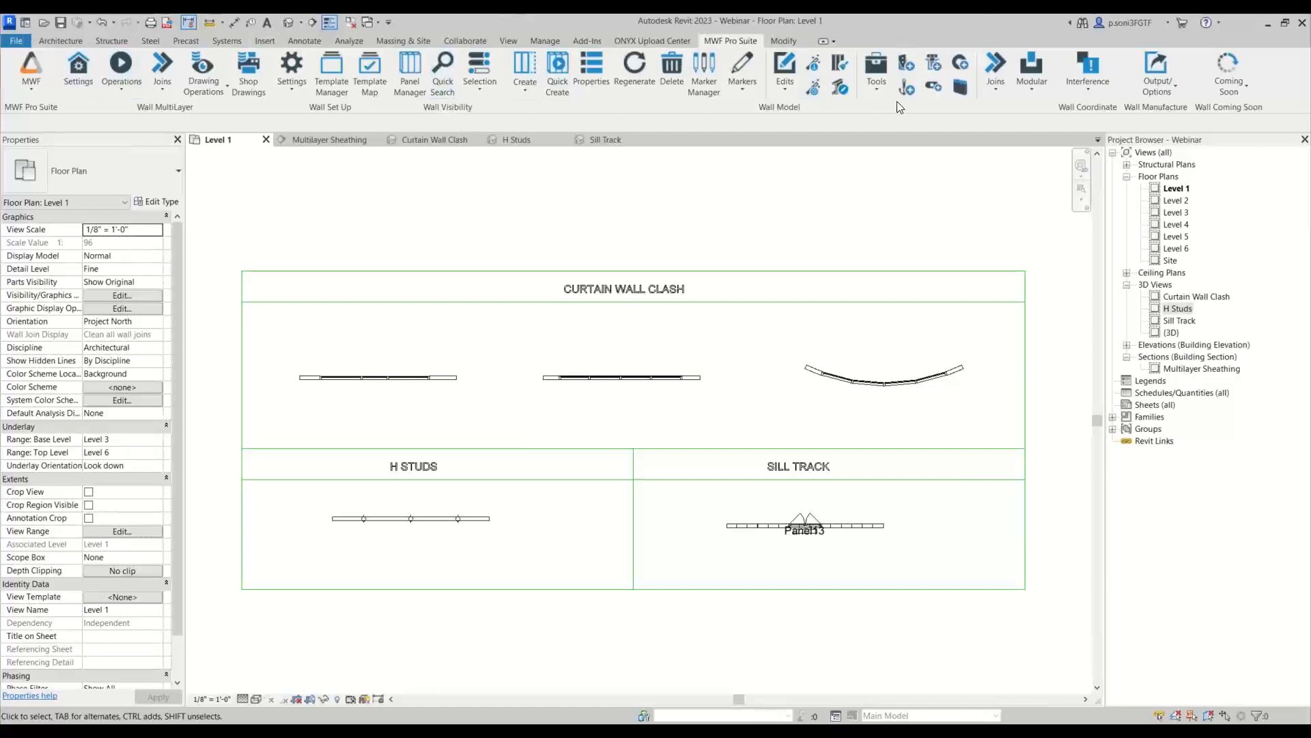
# Step: Show all MWF Pro Suite modules and switch back to the Wall module
pyautogui.click(34, 77)
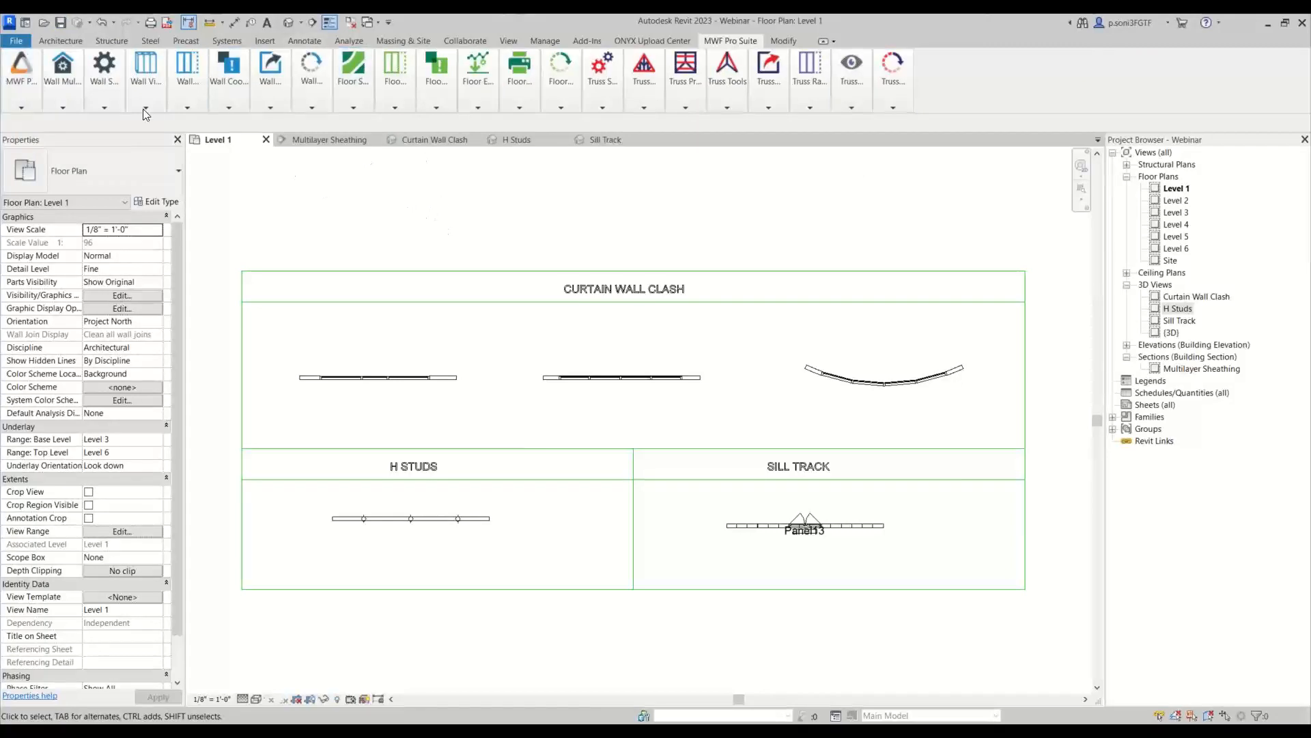
pyautogui.moveTo(18, 87)
pyautogui.click(17, 136)
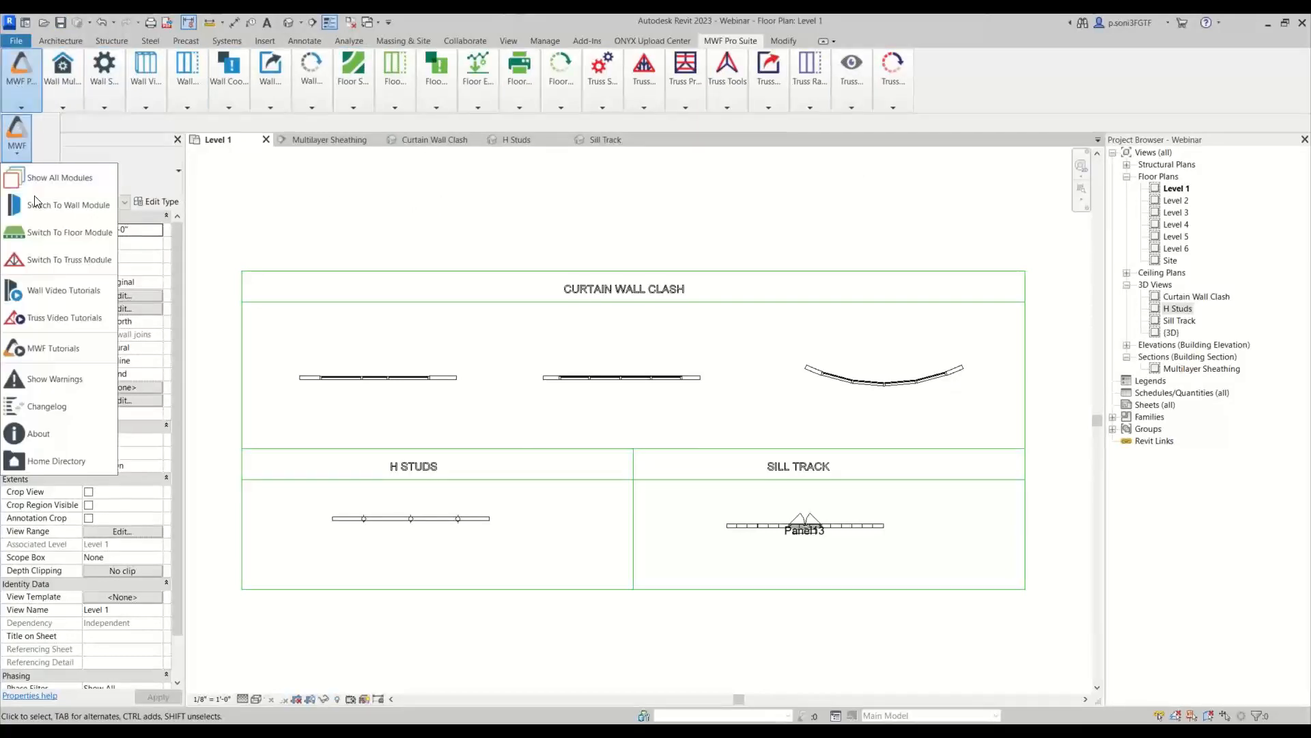
pyautogui.click(80, 204)
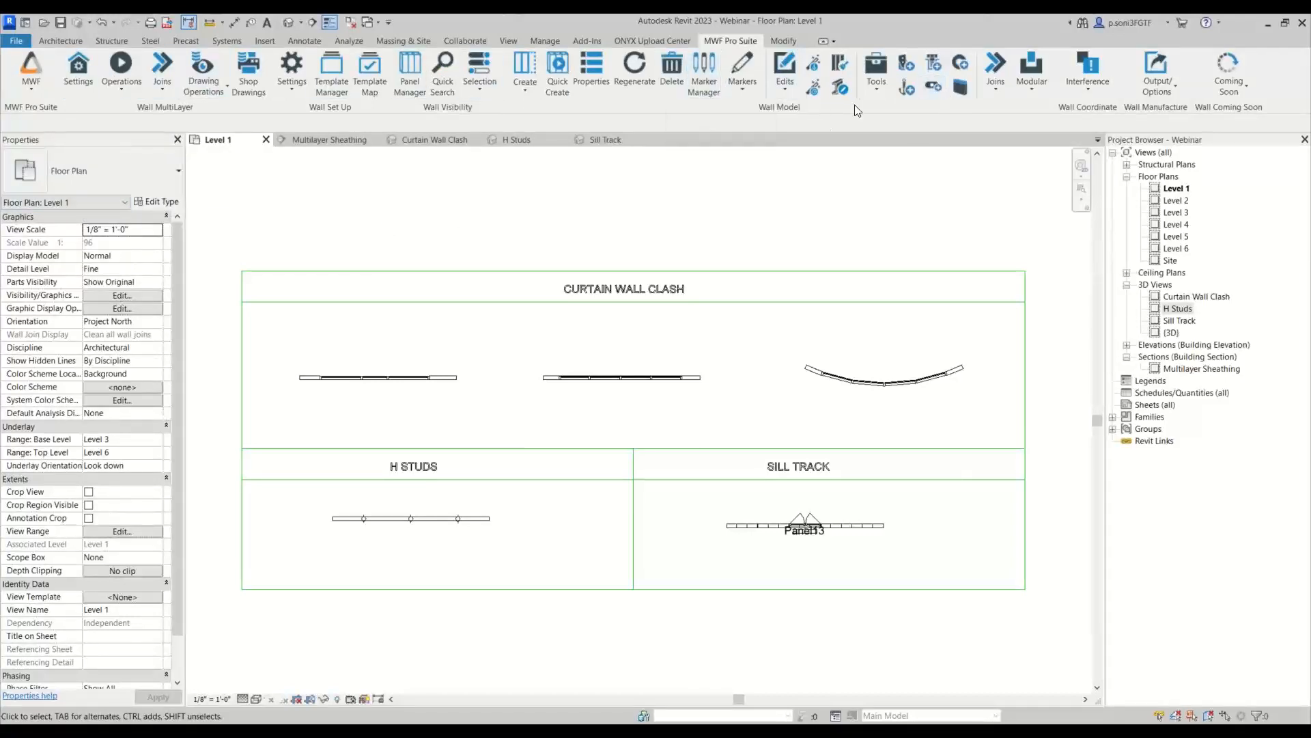
pyautogui.click(293, 76)
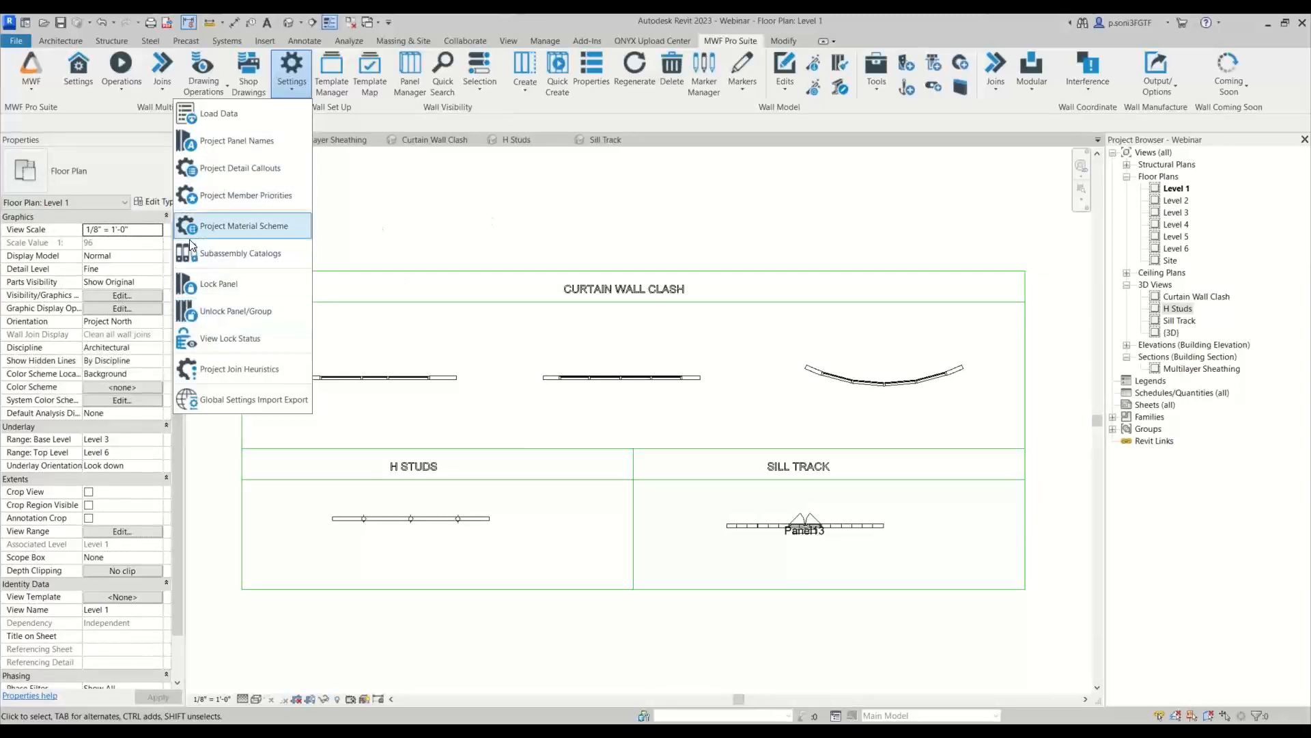
pyautogui.click(812, 243)
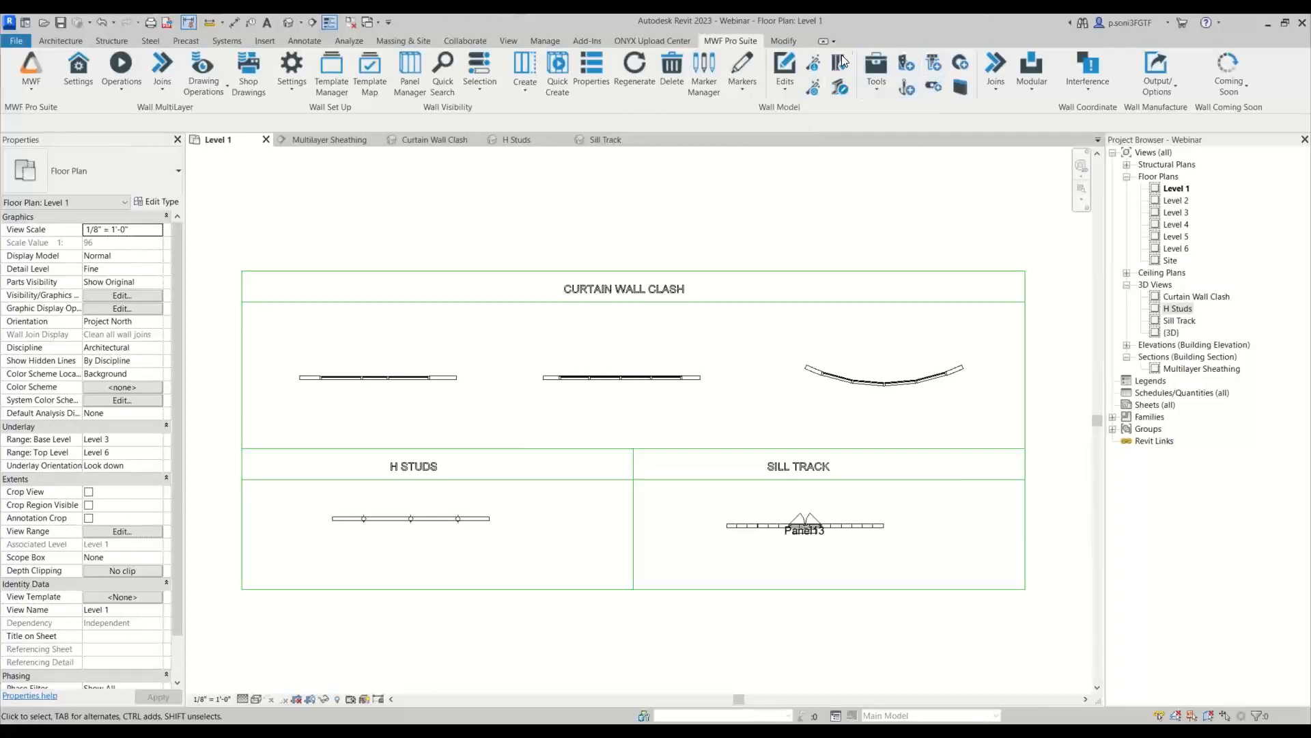
pyautogui.click(23, 95)
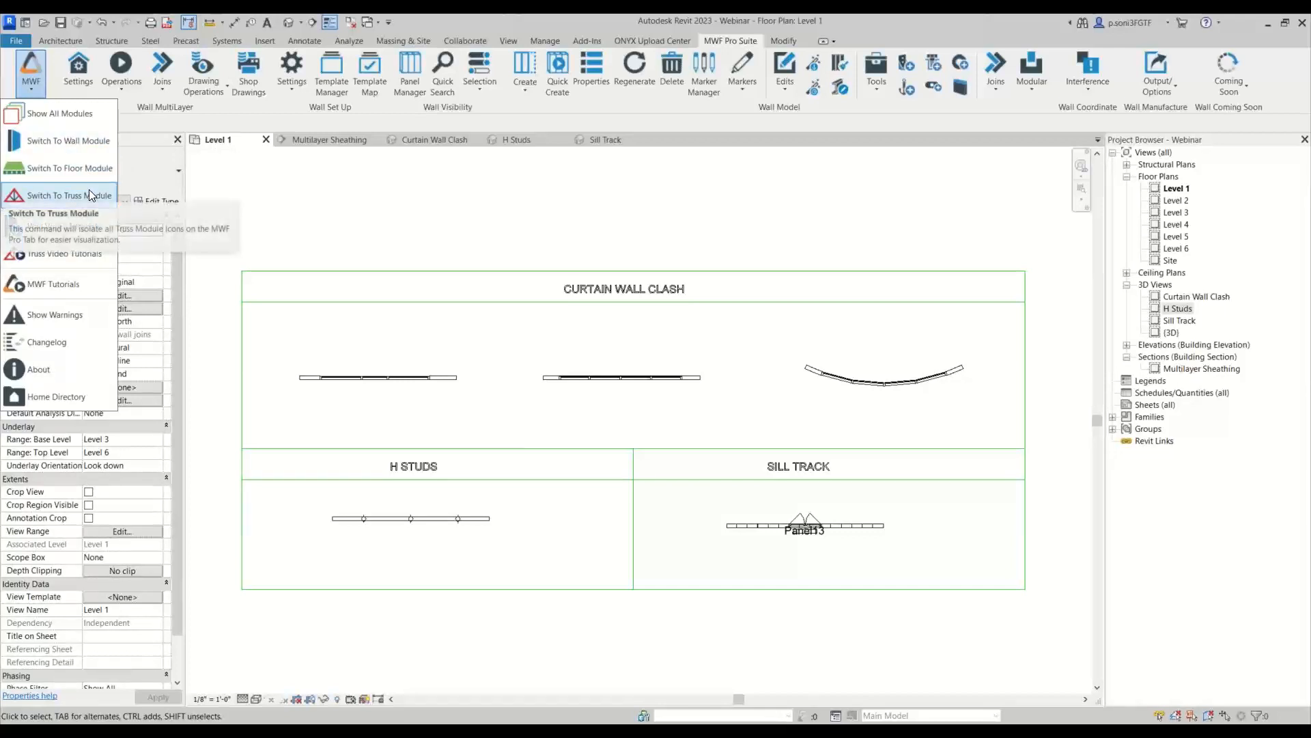
pyautogui.click(386, 198)
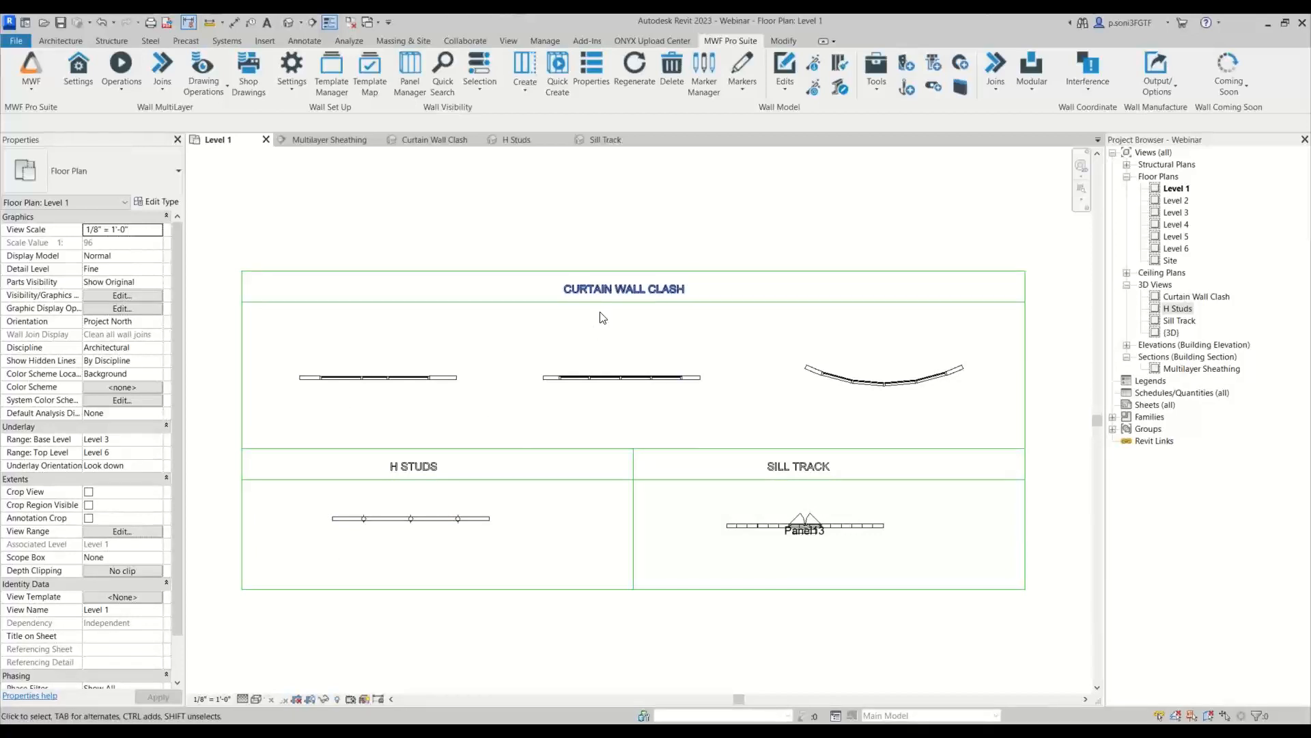
# Step: Open the Curtain Wall Clash 3D view and examine the first curtain wall, divided into two rows and three columns
pyautogui.click(420, 140)
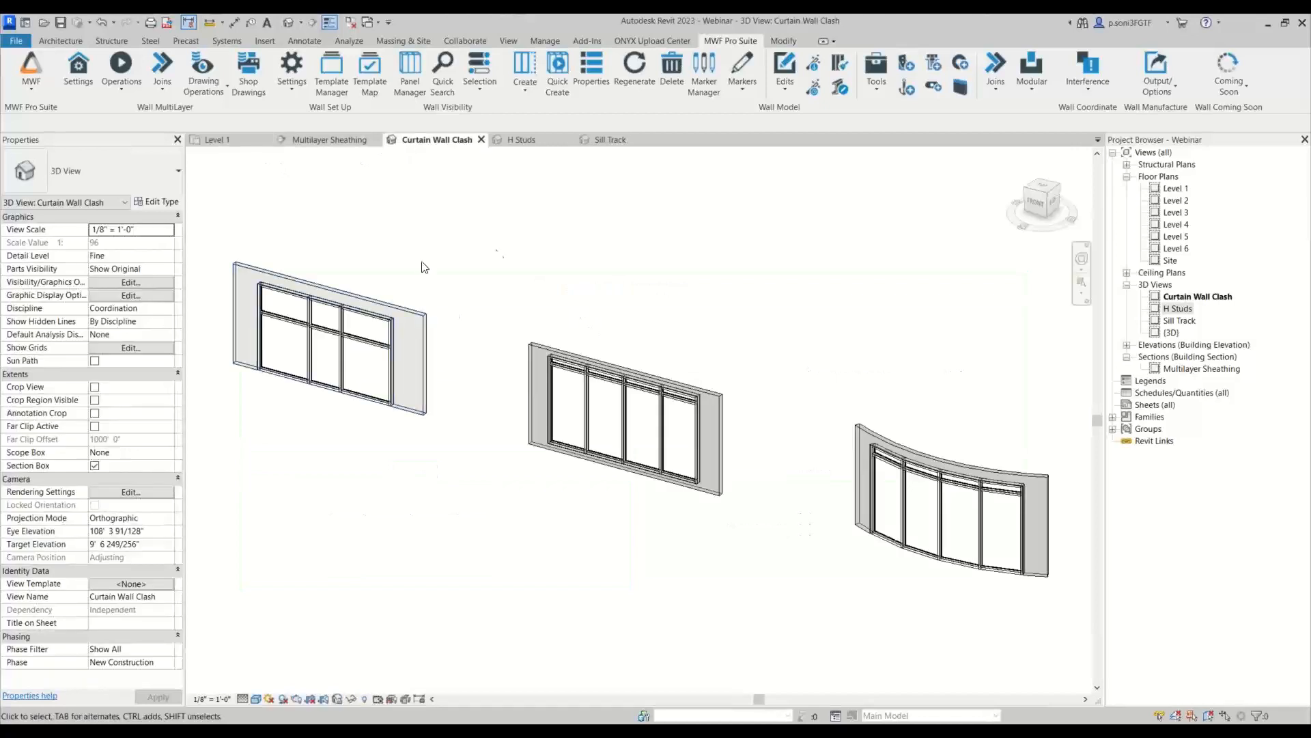
pyautogui.scroll(-1, 591, 237)
pyautogui.moveTo(591, 471)
pyautogui.mouseDown(button='middle')
pyautogui.moveTo(608, 438)
pyautogui.moveTo(590, 461)
pyautogui.mouseUp(button='middle')
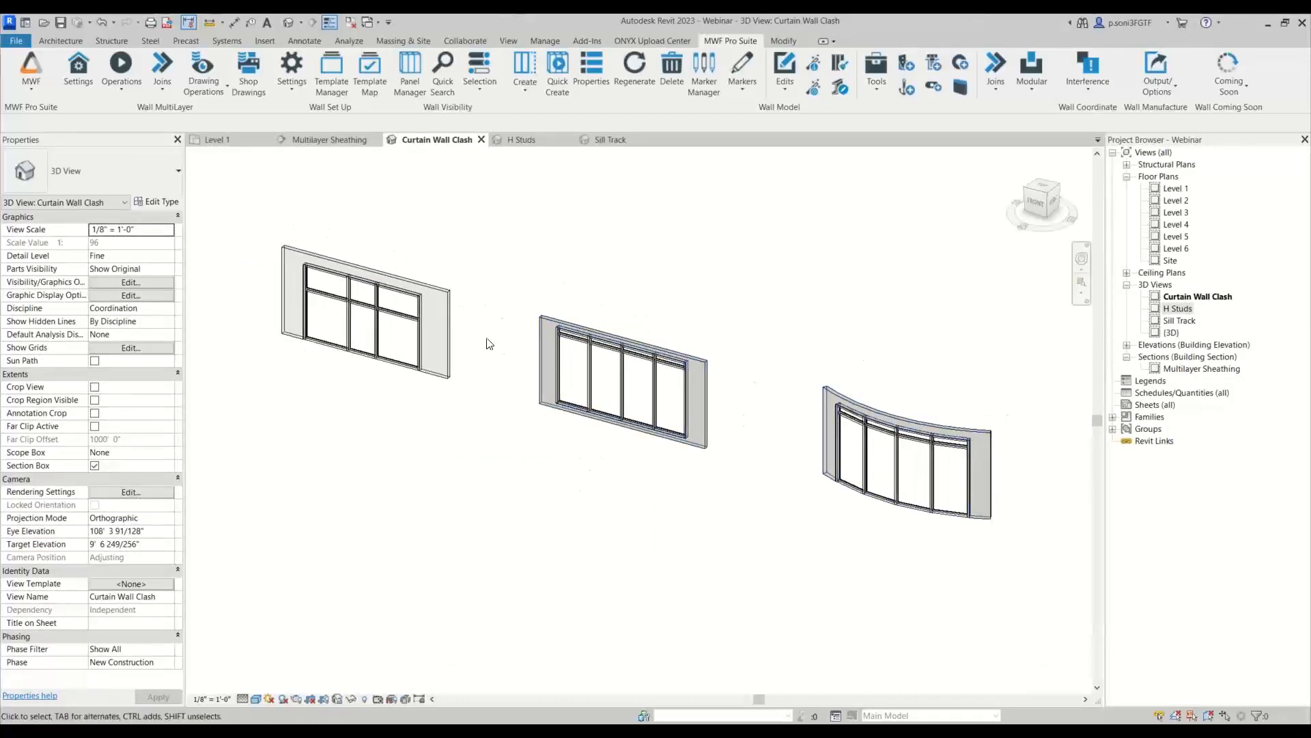
pyautogui.scroll(2, 408, 304)
pyautogui.keyDown('shift'); pyautogui.moveTo(565, 375); pyautogui.dragTo(631, 377, button='middle'); pyautogui.keyUp('shift')
pyautogui.scroll(2, 368, 389)
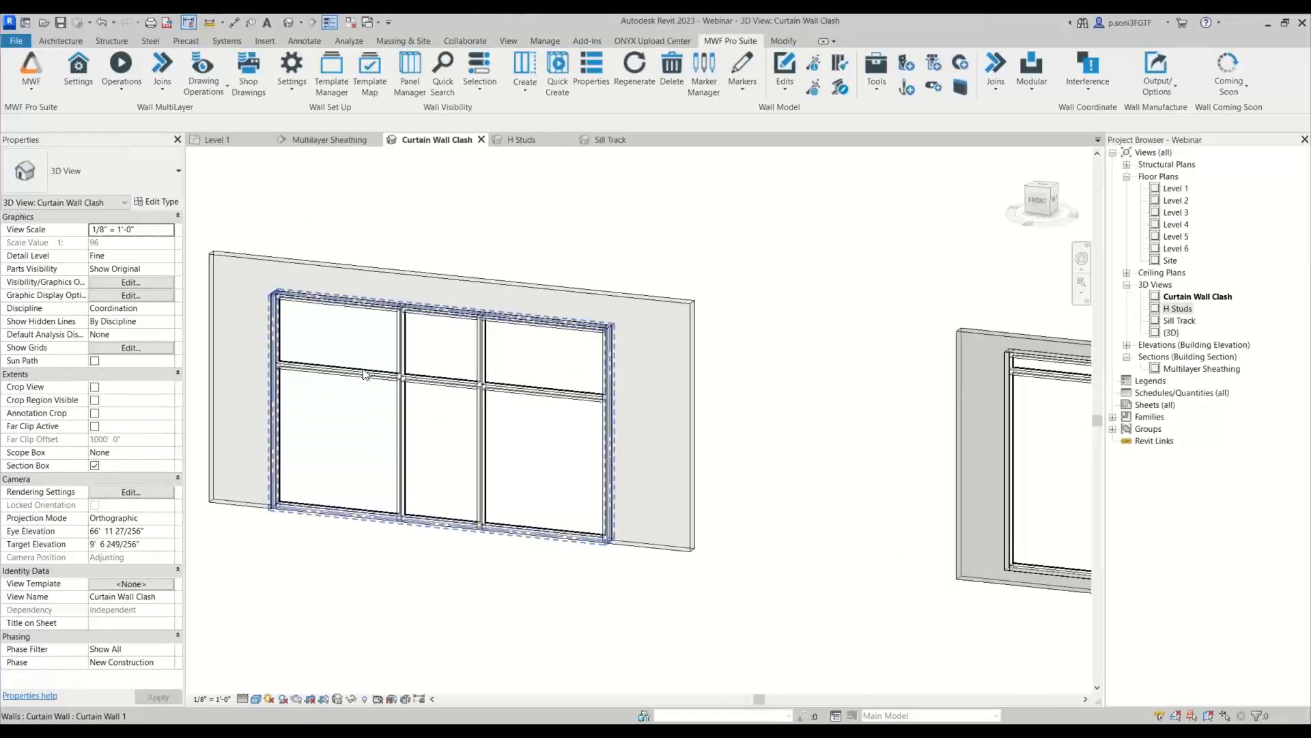
pyautogui.click(363, 374)
pyautogui.click(440, 619)
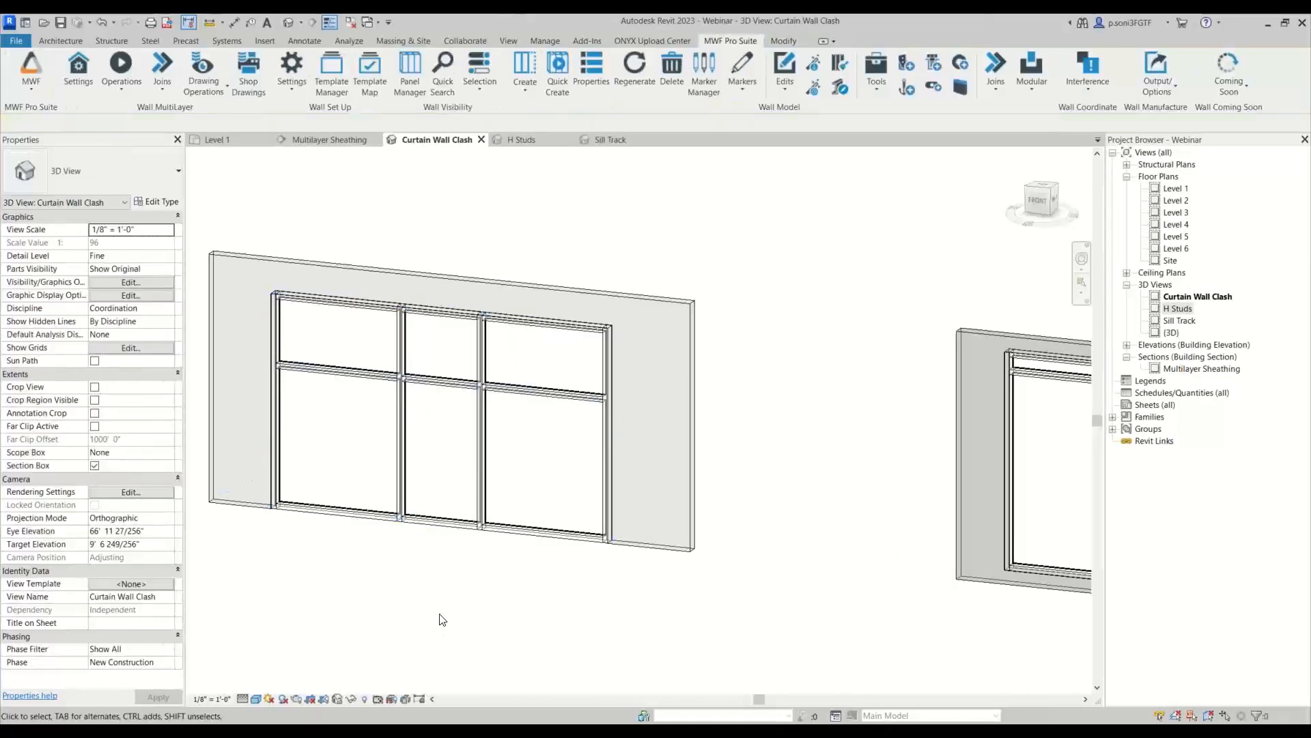
# Step: Examine the storefront curtain wall in the middle of the model and compare it with the neighbouring straight and curved ones
pyautogui.scroll(-4, 628, 499)
pyautogui.moveTo(740, 595); pyautogui.dragTo(424, 485, button='middle')
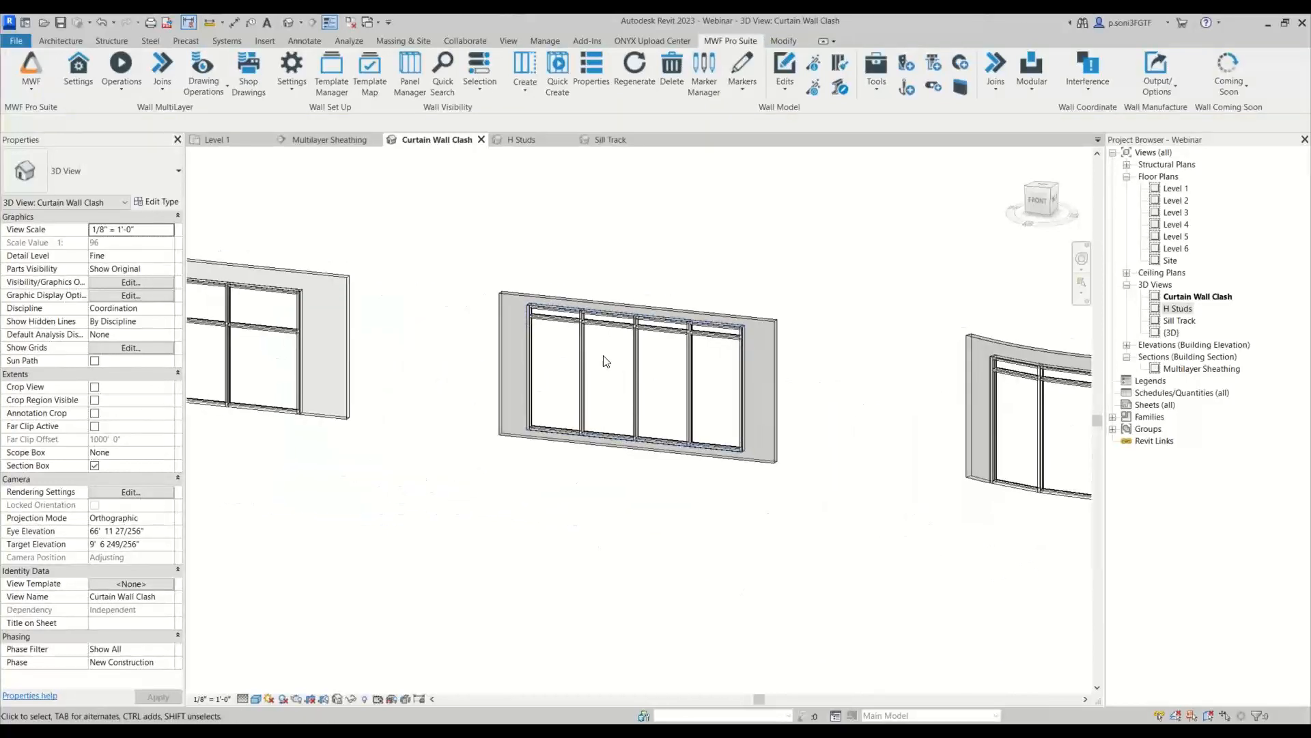
pyautogui.click(584, 361)
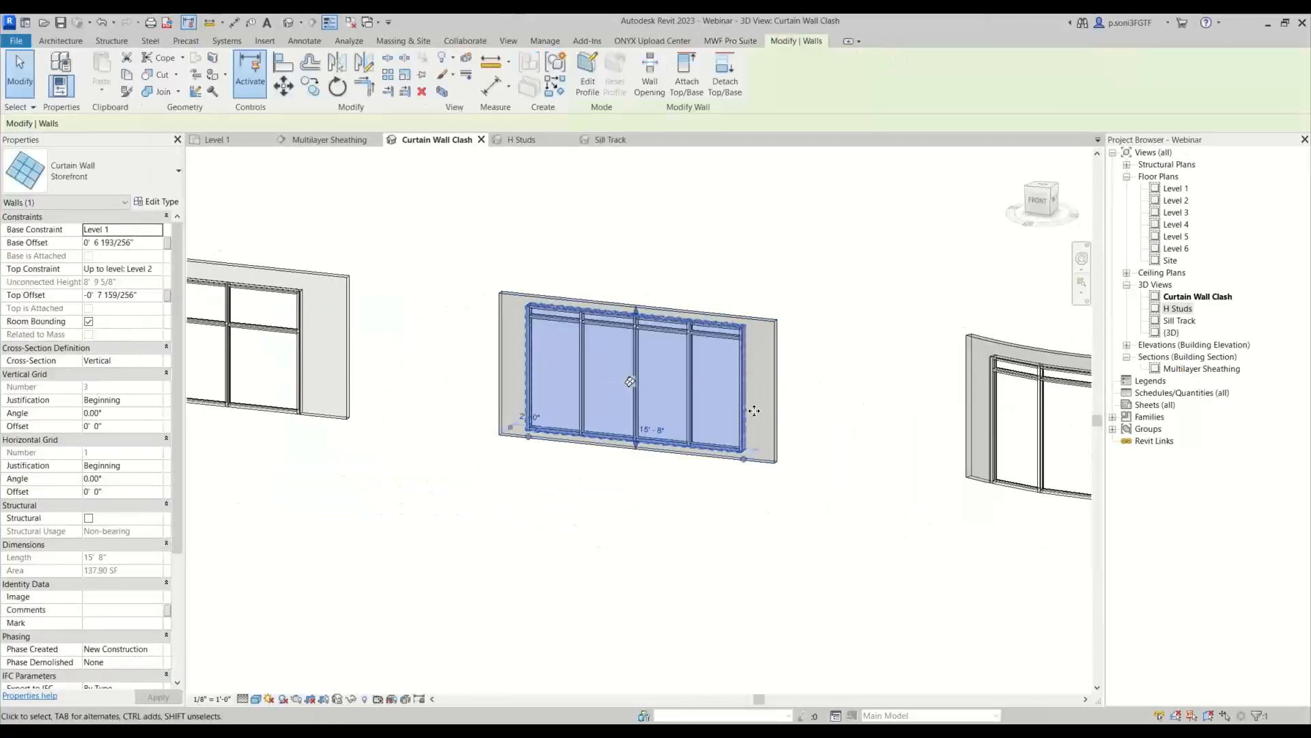
pyautogui.scroll(2, 680, 470)
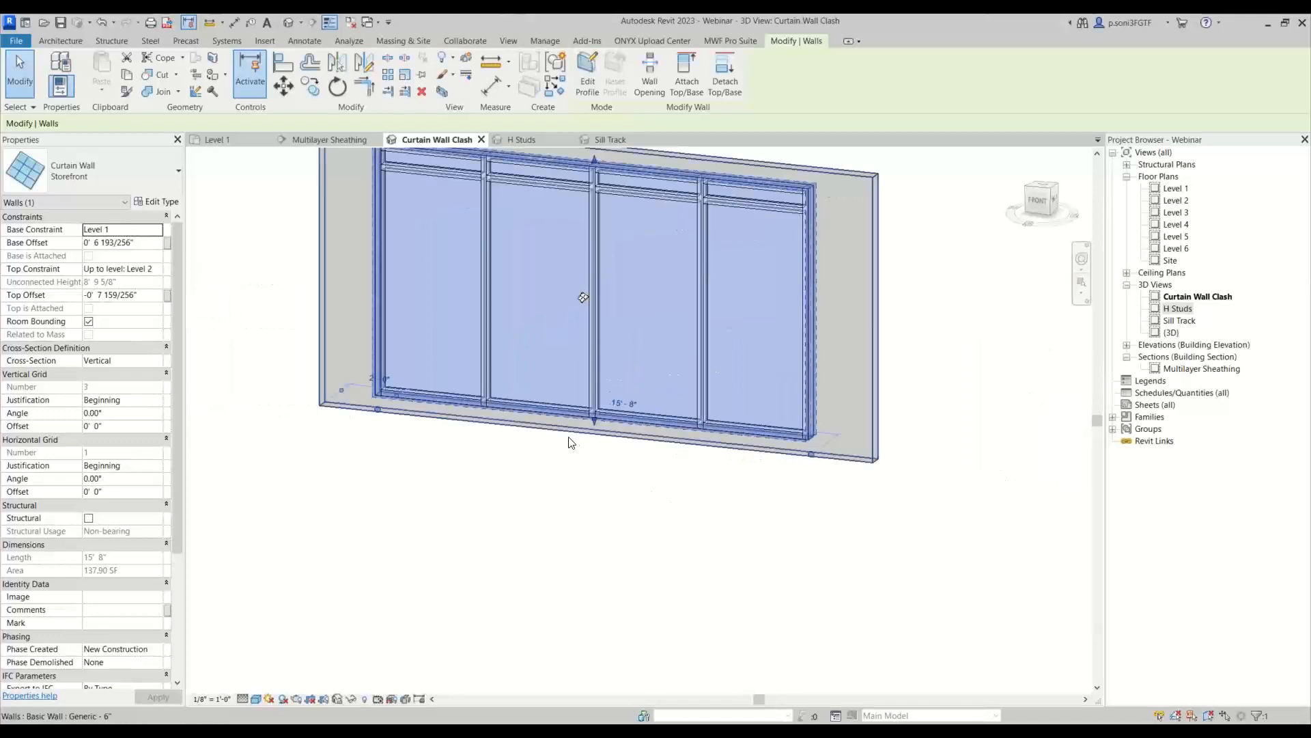
pyautogui.click(591, 510)
pyautogui.scroll(-3, 592, 566)
pyautogui.moveTo(593, 555); pyautogui.dragTo(761, 574, button='middle')
pyautogui.scroll(-2, 674, 600)
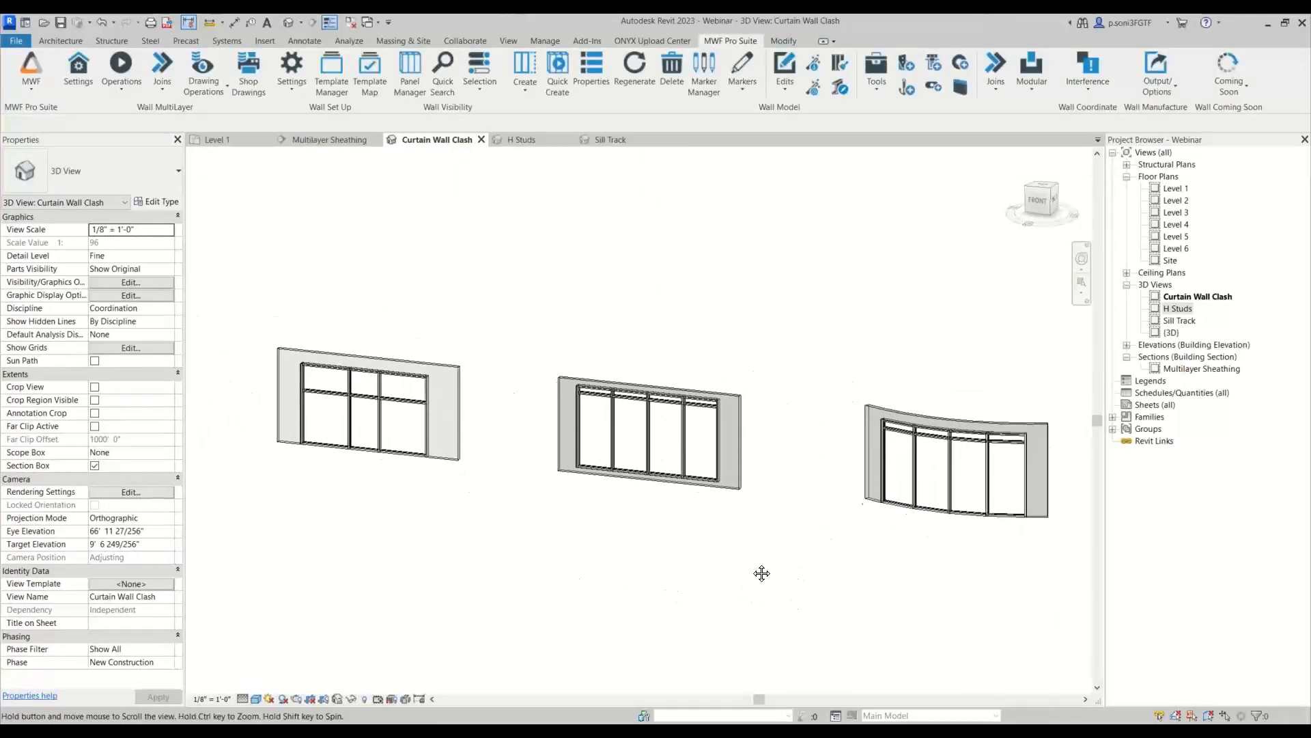
pyautogui.scroll(-1, 758, 570)
pyautogui.scroll(5, 322, 413)
pyautogui.scroll(-2, 322, 414)
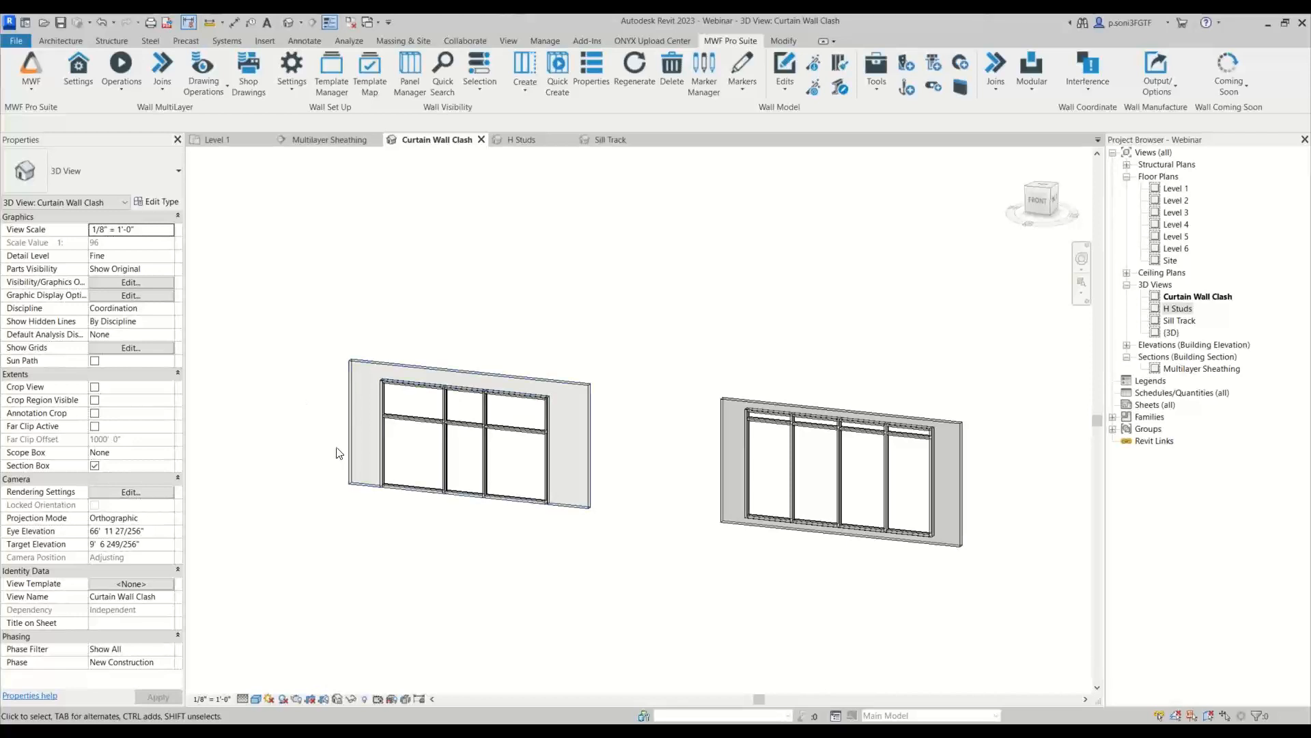
# Step: Inspect the host wall and the embedded curtain wall of the first wall with the two-row glazing
pyautogui.scroll(2, 569, 369)
pyautogui.moveTo(438, 315); pyautogui.dragTo(585, 269, button='middle')
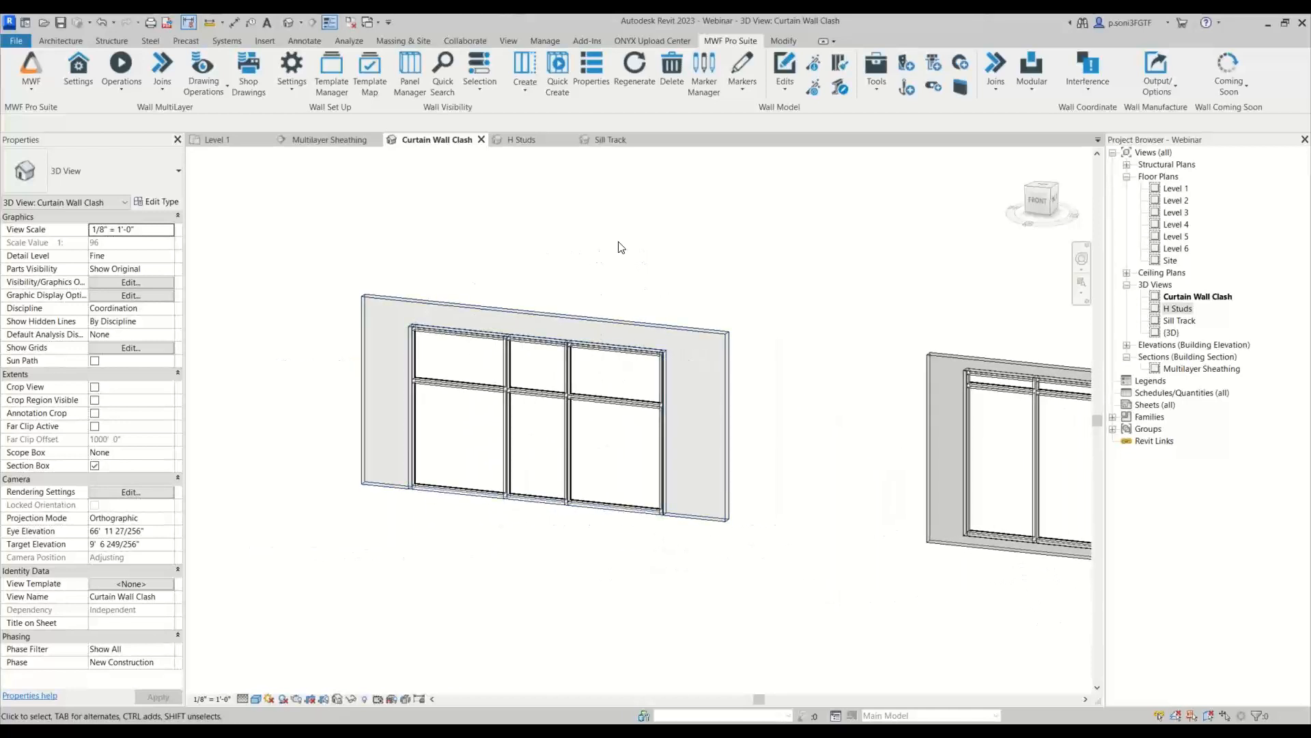
pyautogui.moveTo(746, 310); pyautogui.dragTo(798, 287, button='middle')
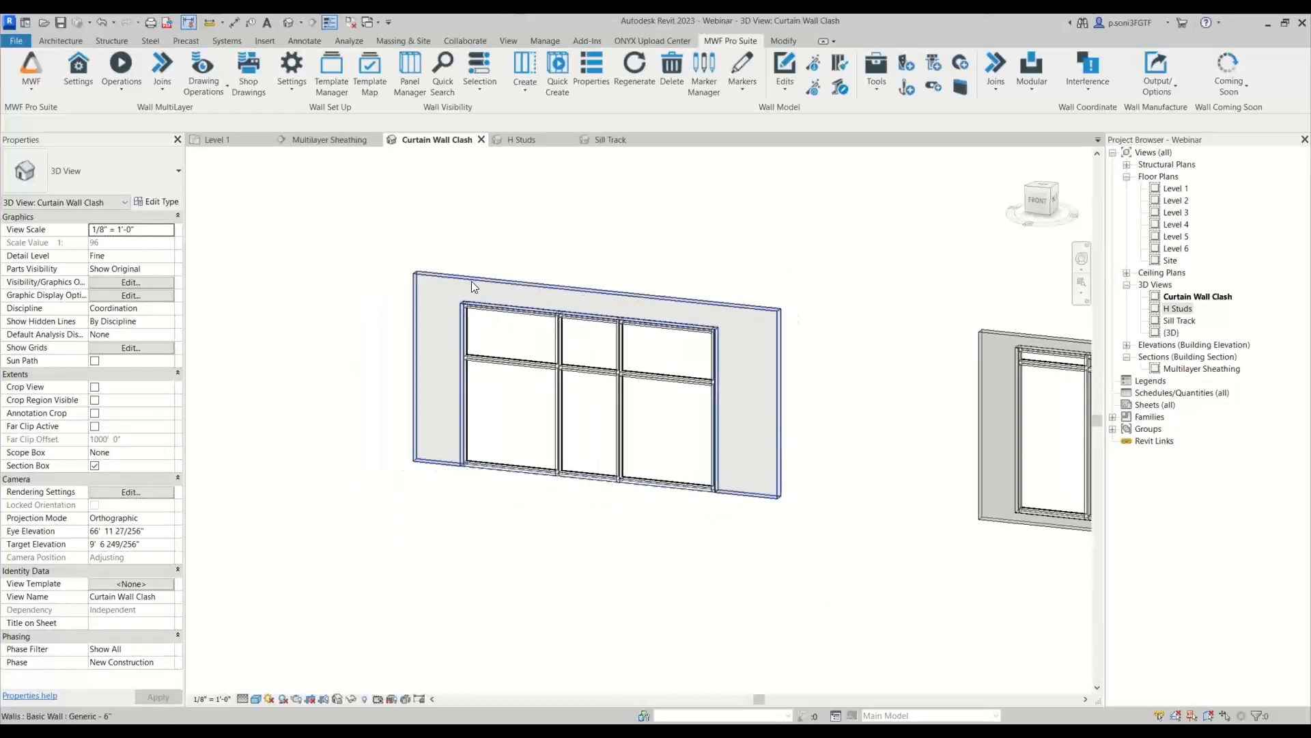
pyautogui.click(474, 291)
pyautogui.press('Escape')
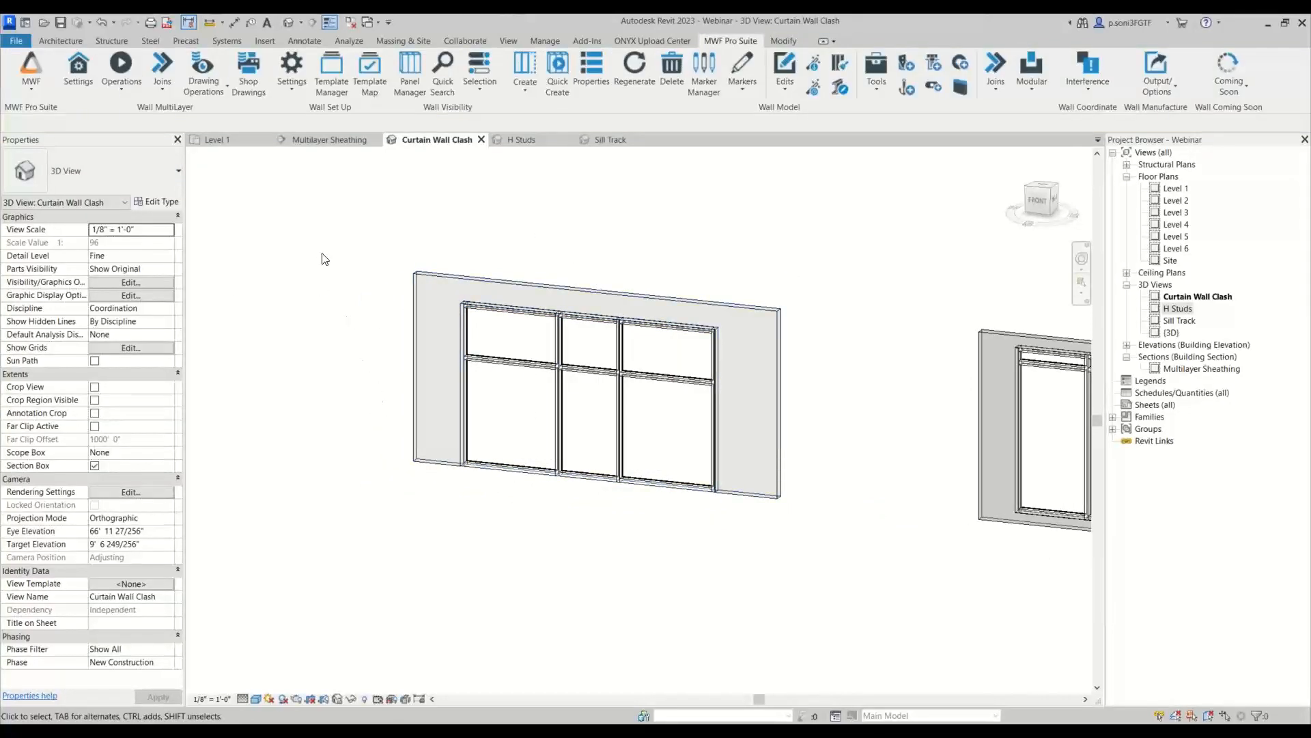
pyautogui.click(560, 364)
pyautogui.press('Escape')
# Step: Check the Automatically Embed option in the type properties of Curtain Wall 1 and leave it enabled
pyautogui.click(502, 469)
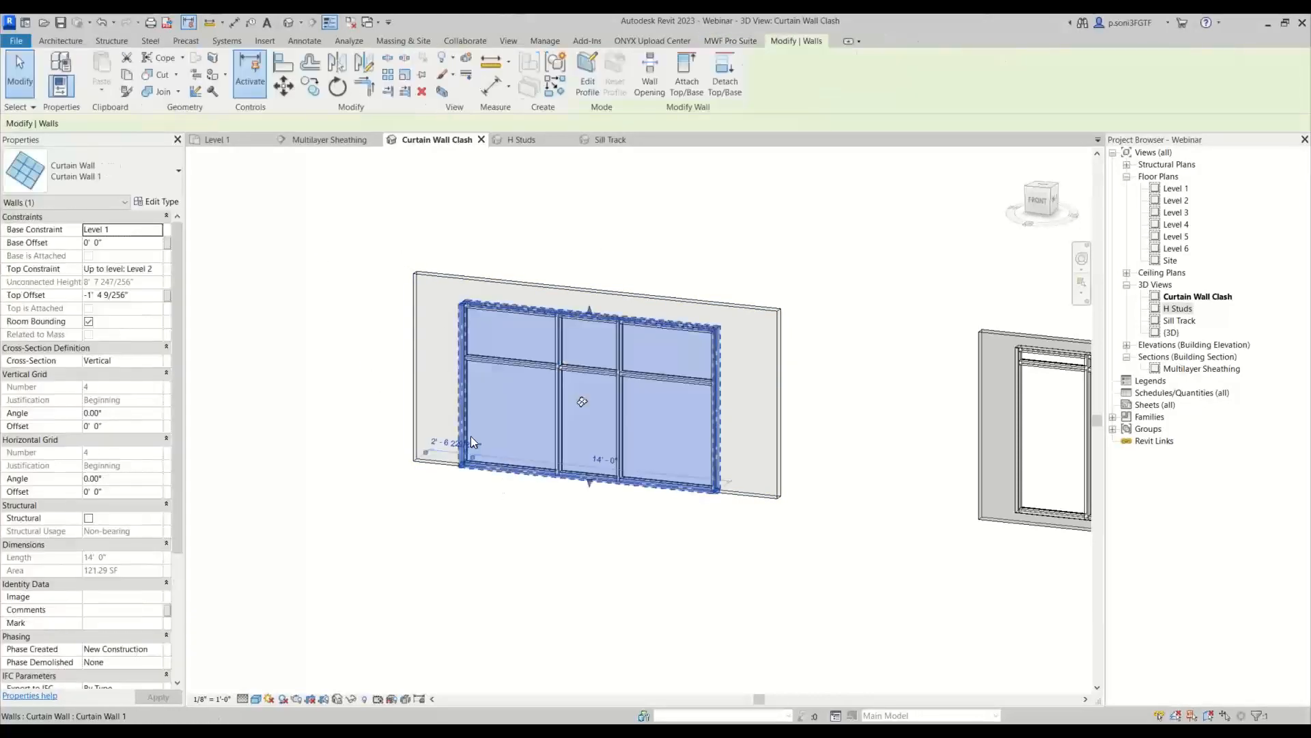
pyautogui.click(155, 201)
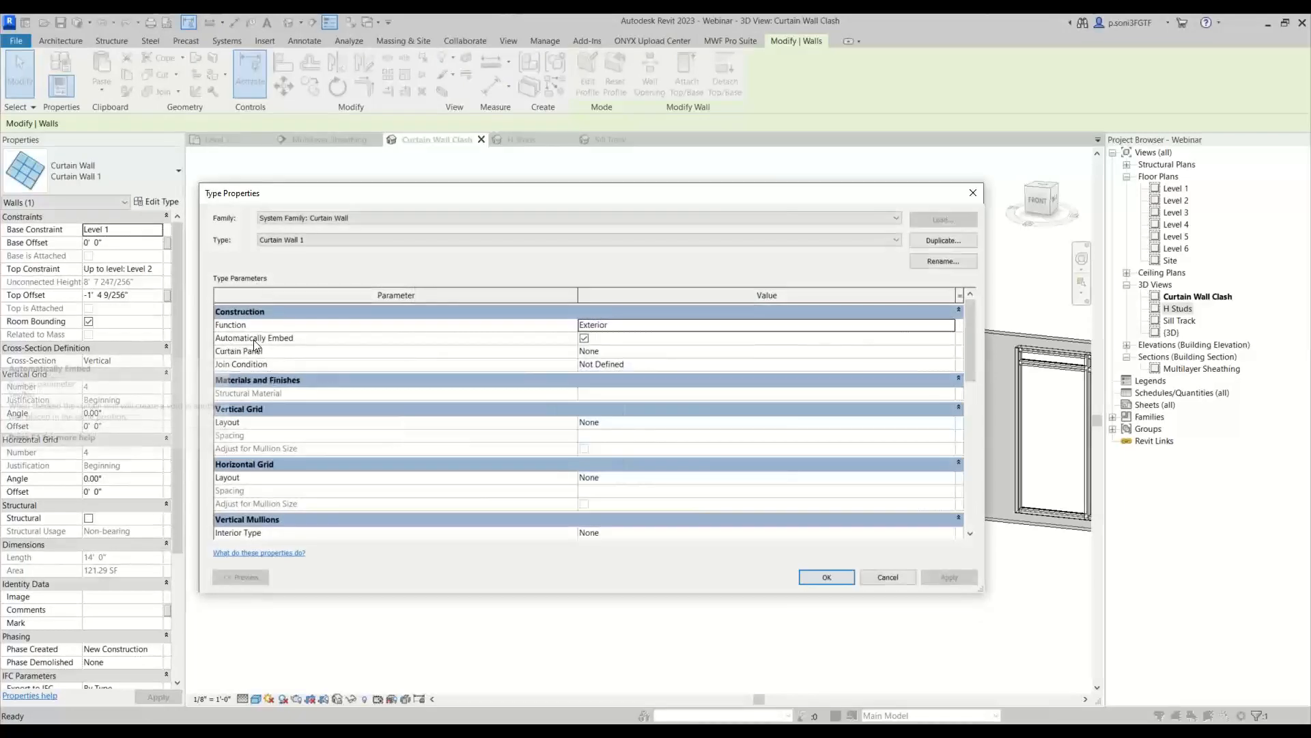
pyautogui.moveTo(273, 345)
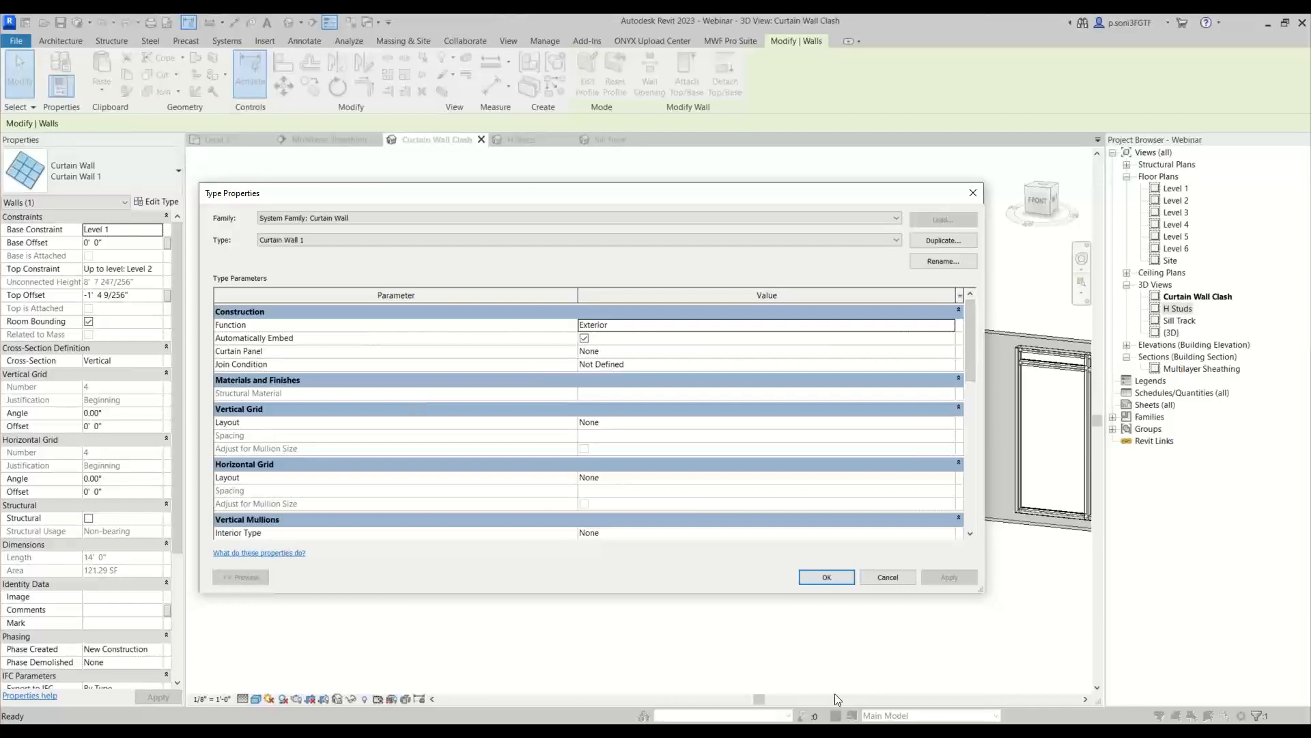
pyautogui.click(585, 338)
pyautogui.click(584, 338)
pyautogui.click(585, 338)
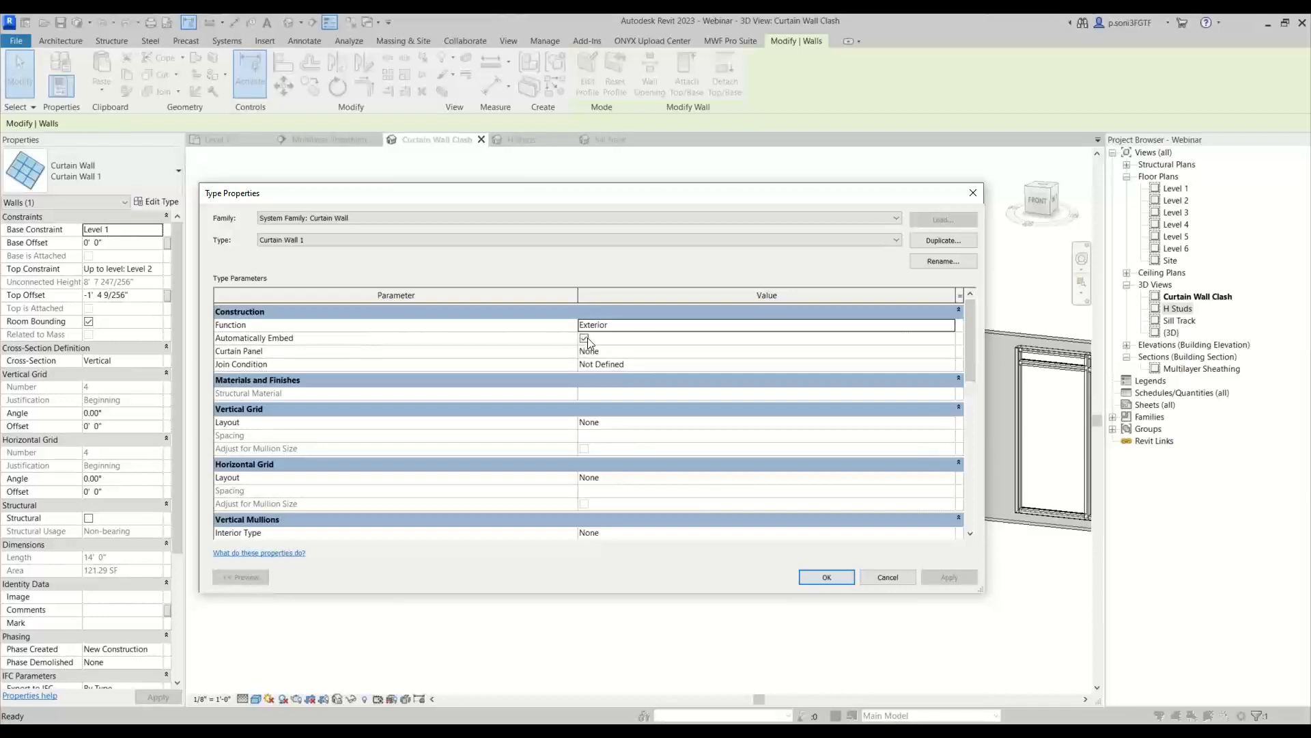
pyautogui.click(823, 578)
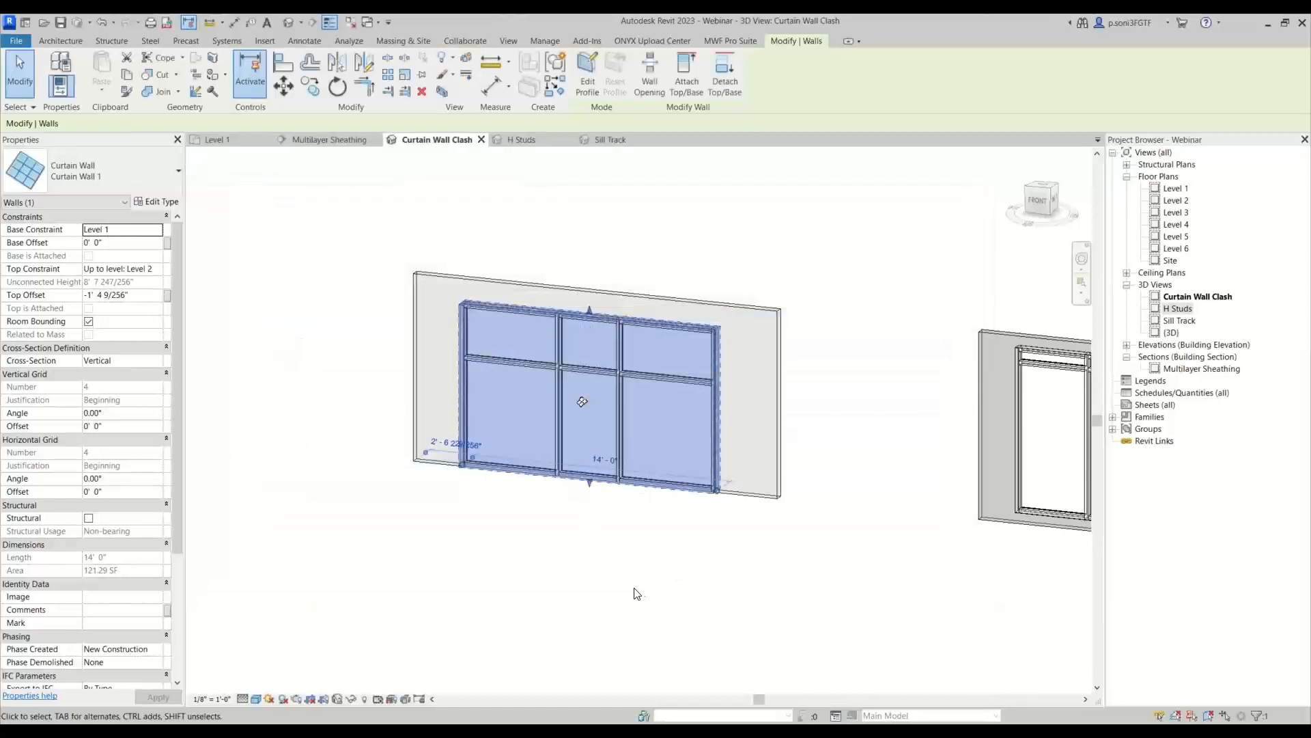
# Step: Select the first host wall together with its curtain wall and start Clash Detection on them
pyautogui.click(635, 588)
pyautogui.moveTo(332, 219); pyautogui.dragTo(760, 581)
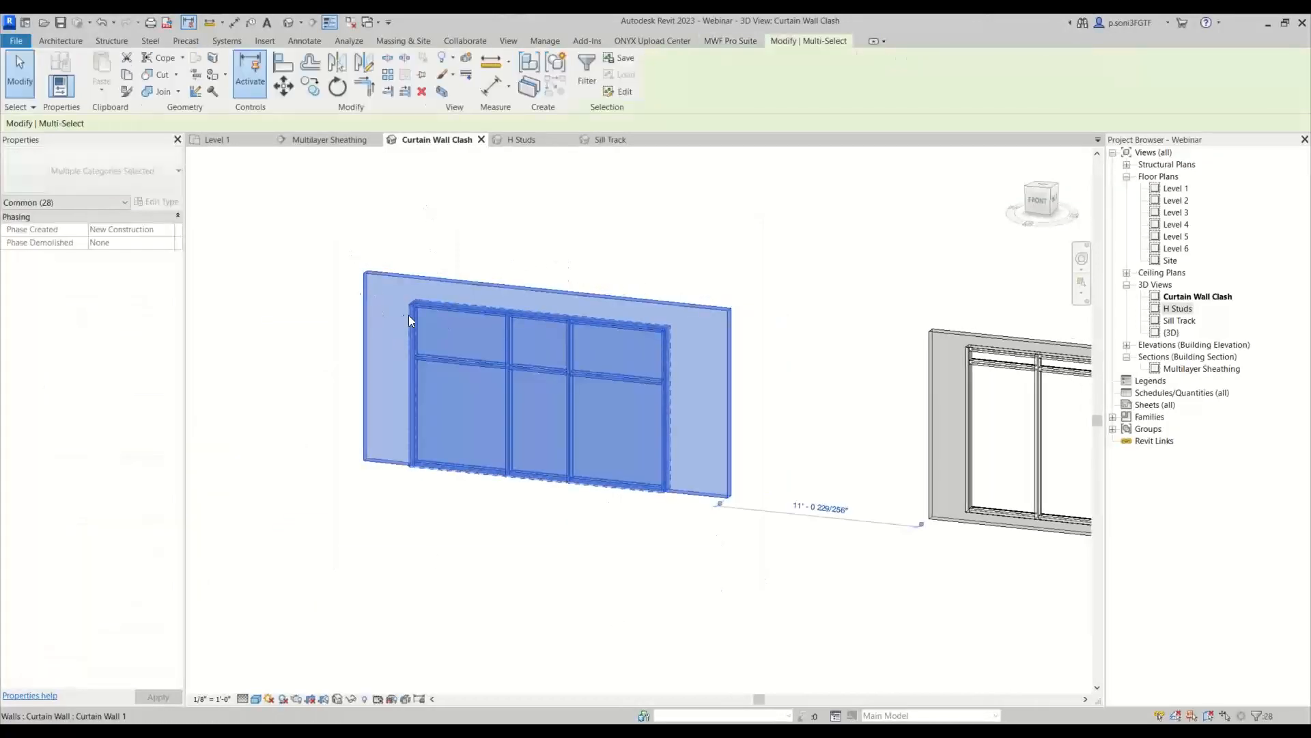
pyautogui.click(749, 41)
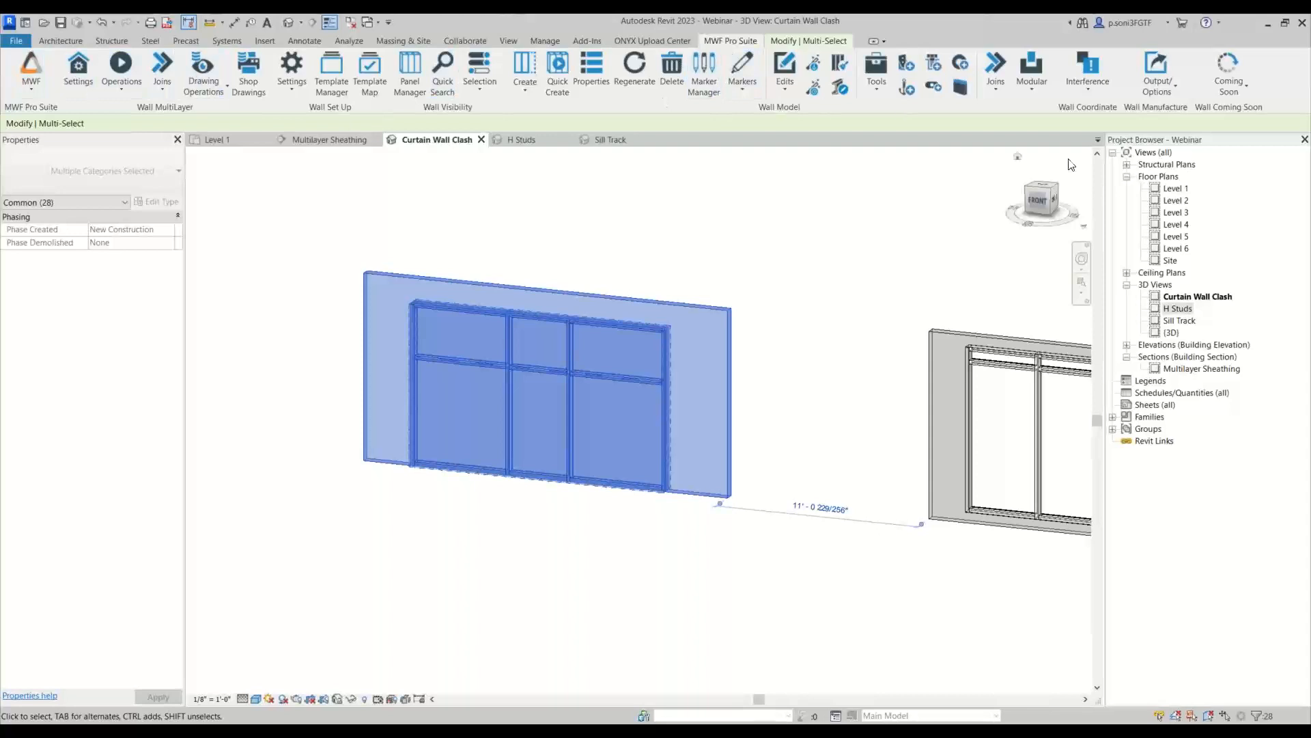
pyautogui.click(1087, 88)
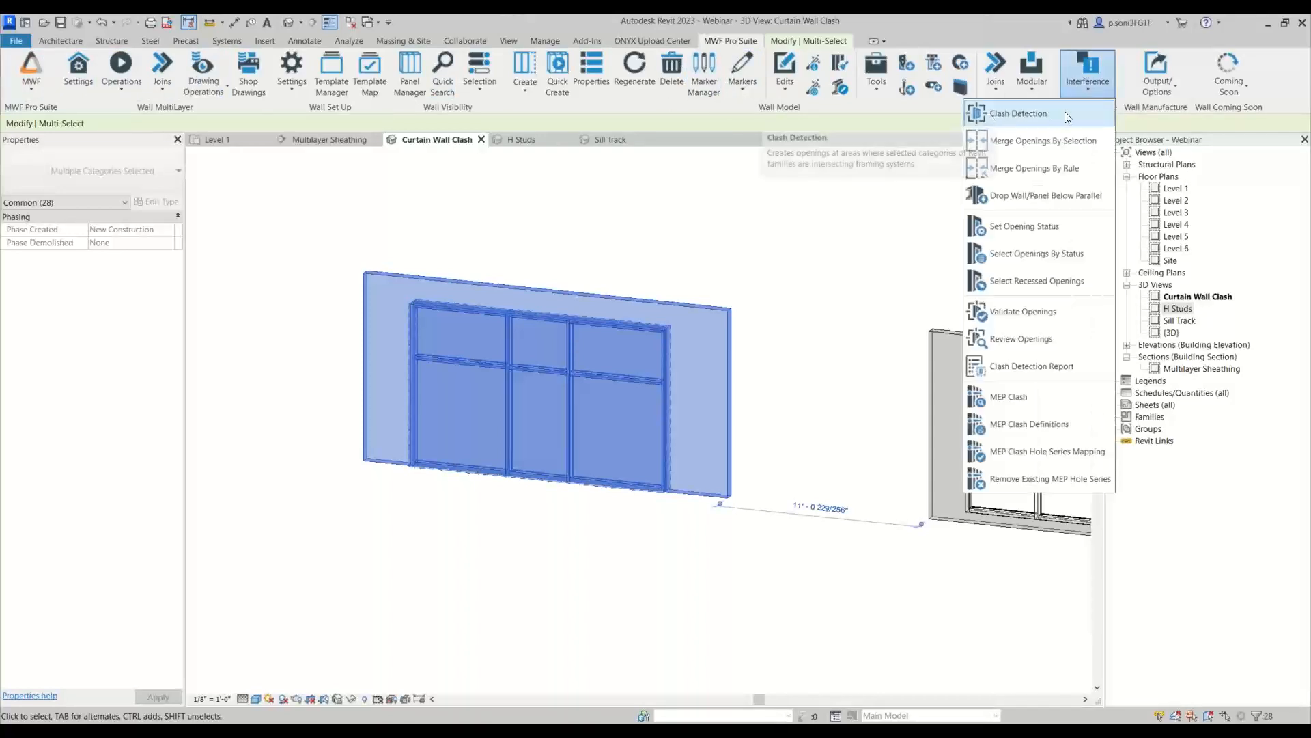
pyautogui.click(1002, 111)
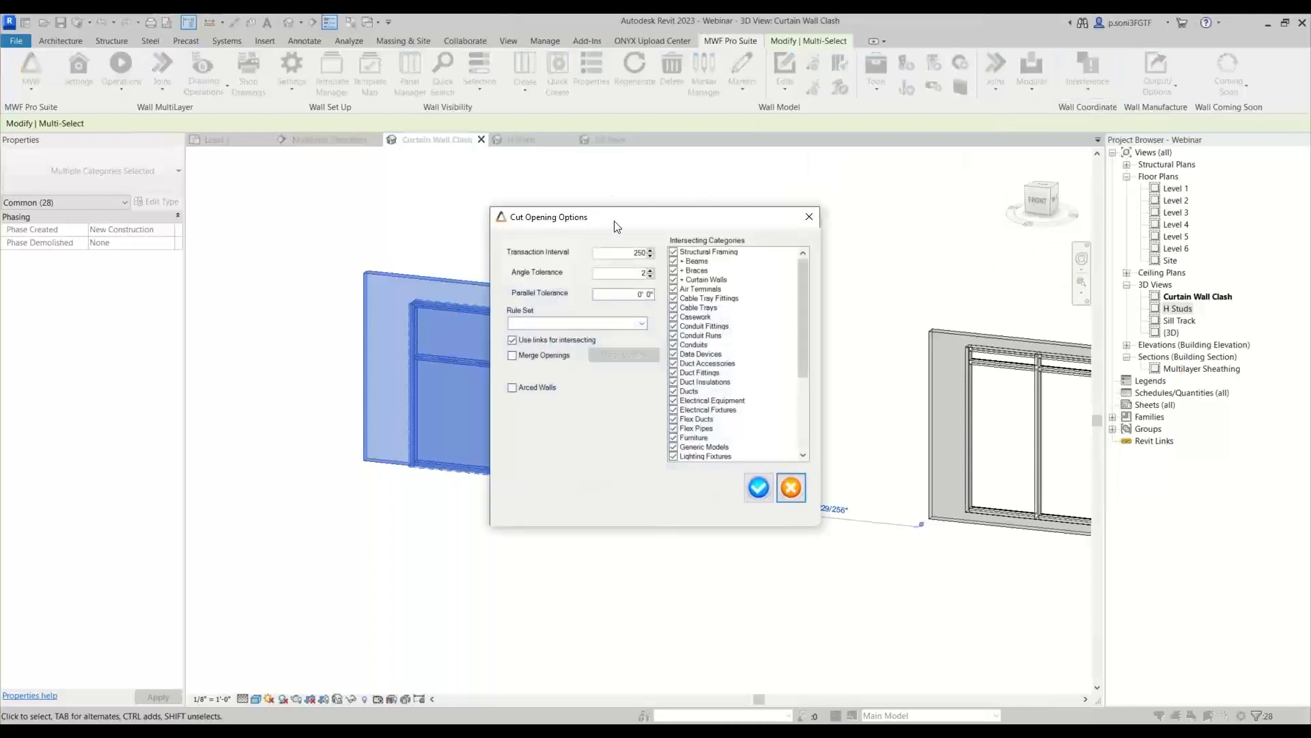
# Step: Exclude Duct Insulations from the intersecting categories in the Cut Opening Options and include it again
pyautogui.moveTo(614, 221); pyautogui.dragTo(585, 156)
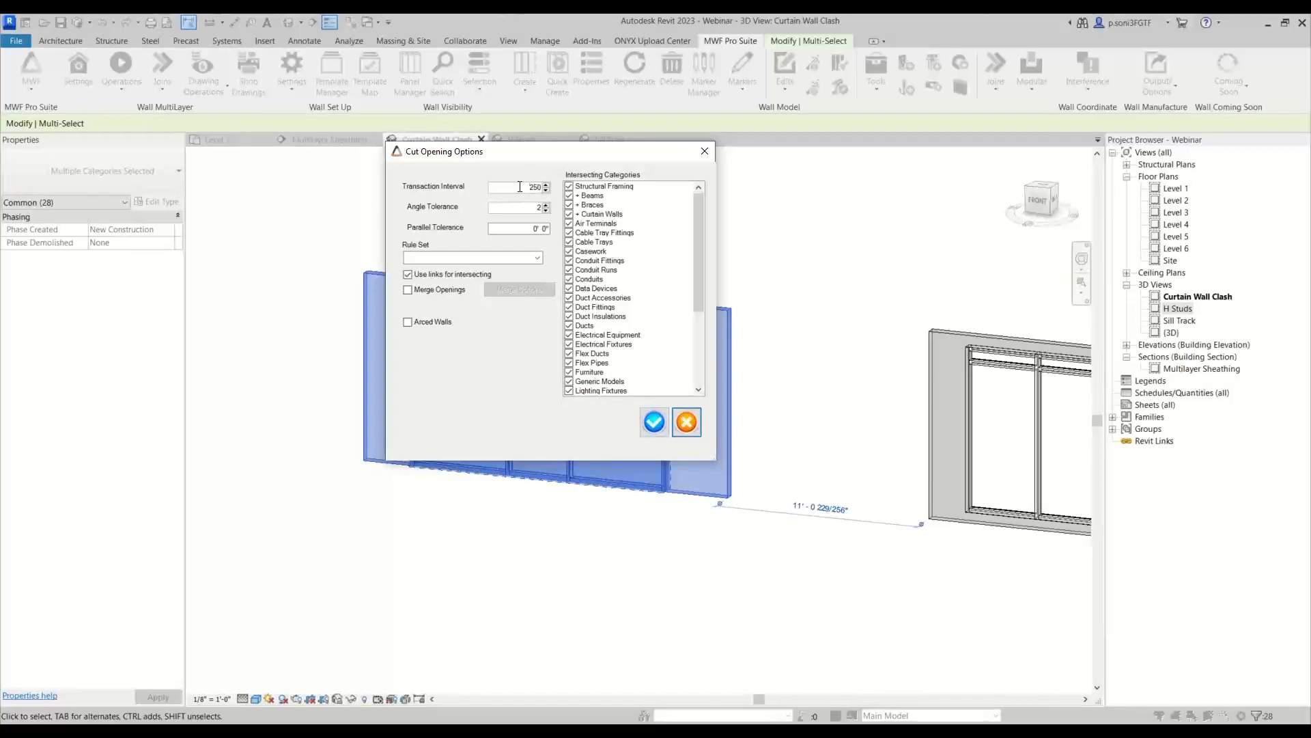
pyautogui.click(533, 187)
pyautogui.click(538, 258)
pyautogui.moveTo(703, 211)
pyautogui.mouseDown()
pyautogui.moveTo(692, 304)
pyautogui.moveTo(699, 223)
pyautogui.mouseUp()
pyautogui.click(588, 307)
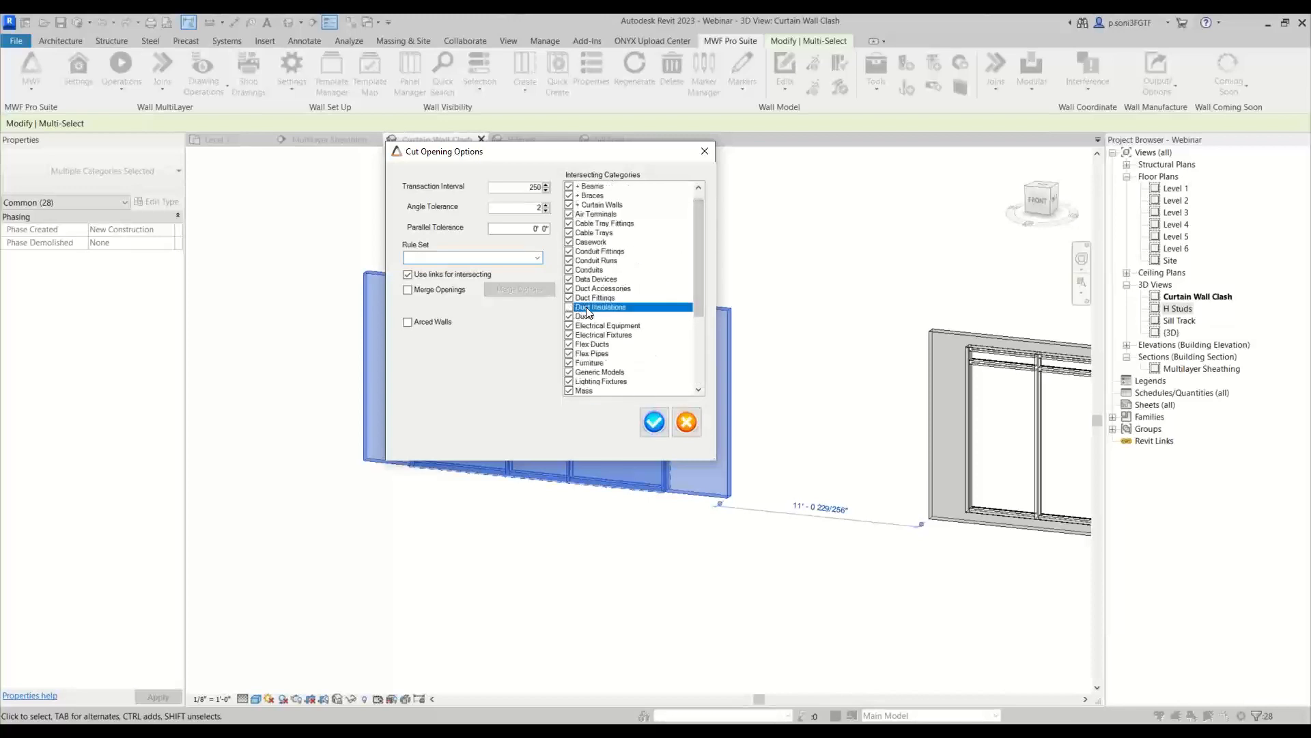
pyautogui.click(569, 309)
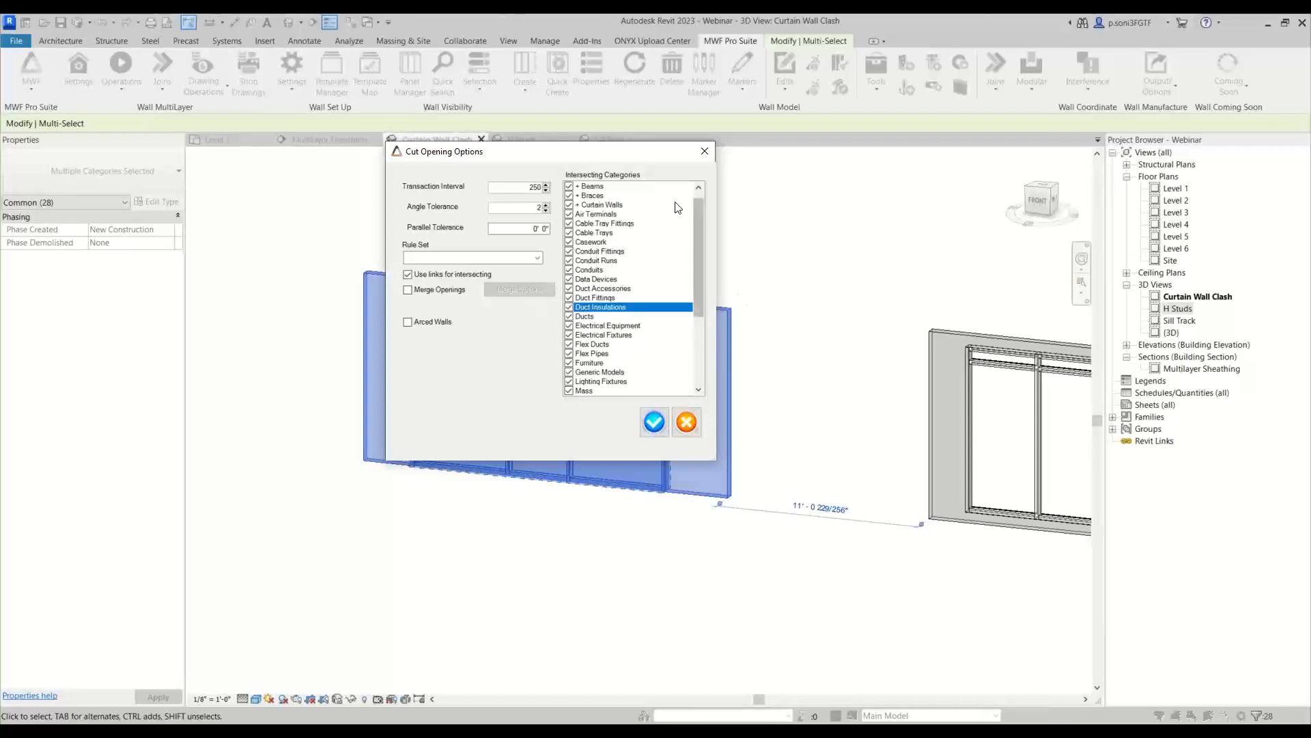
# Step: Review the intersecting categories and run the clash detection with Curtain Walls included and links used for intersecting
pyautogui.moveTo(629, 151); pyautogui.dragTo(775, 139)
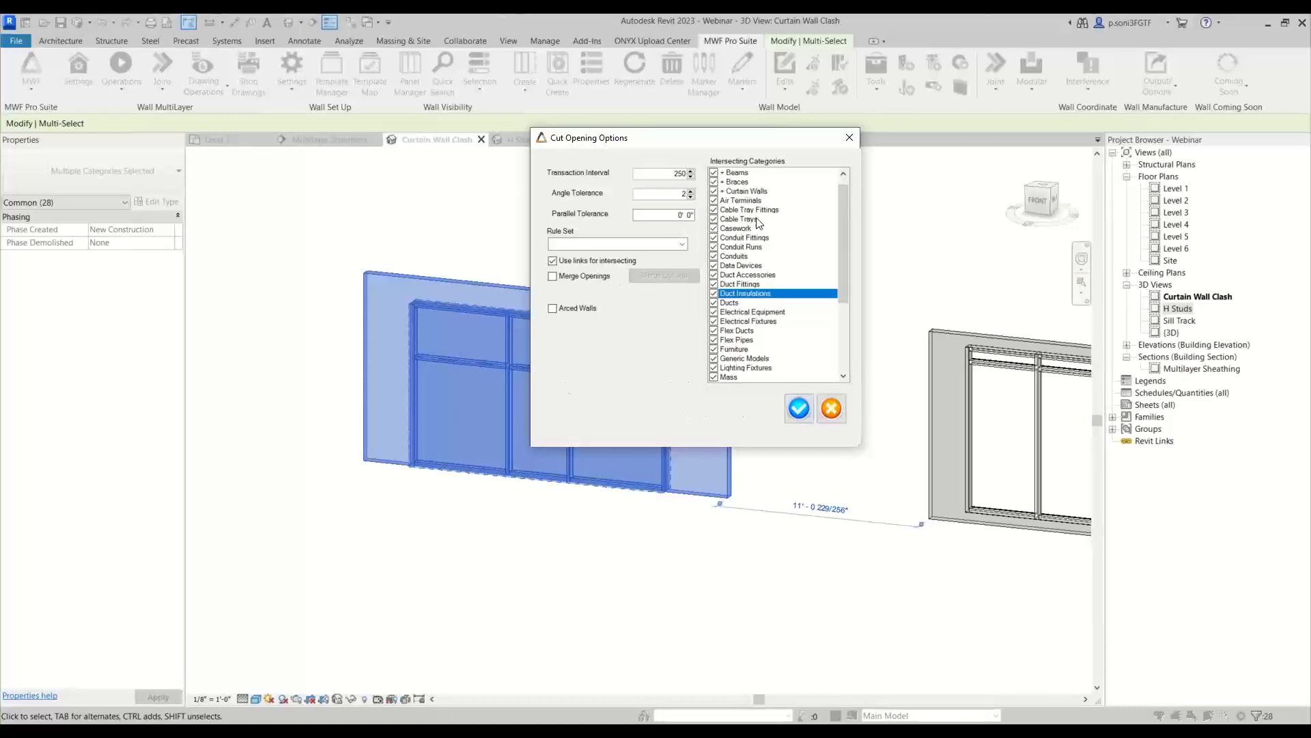
pyautogui.scroll(-4, 768, 265)
pyautogui.scroll(5, 768, 265)
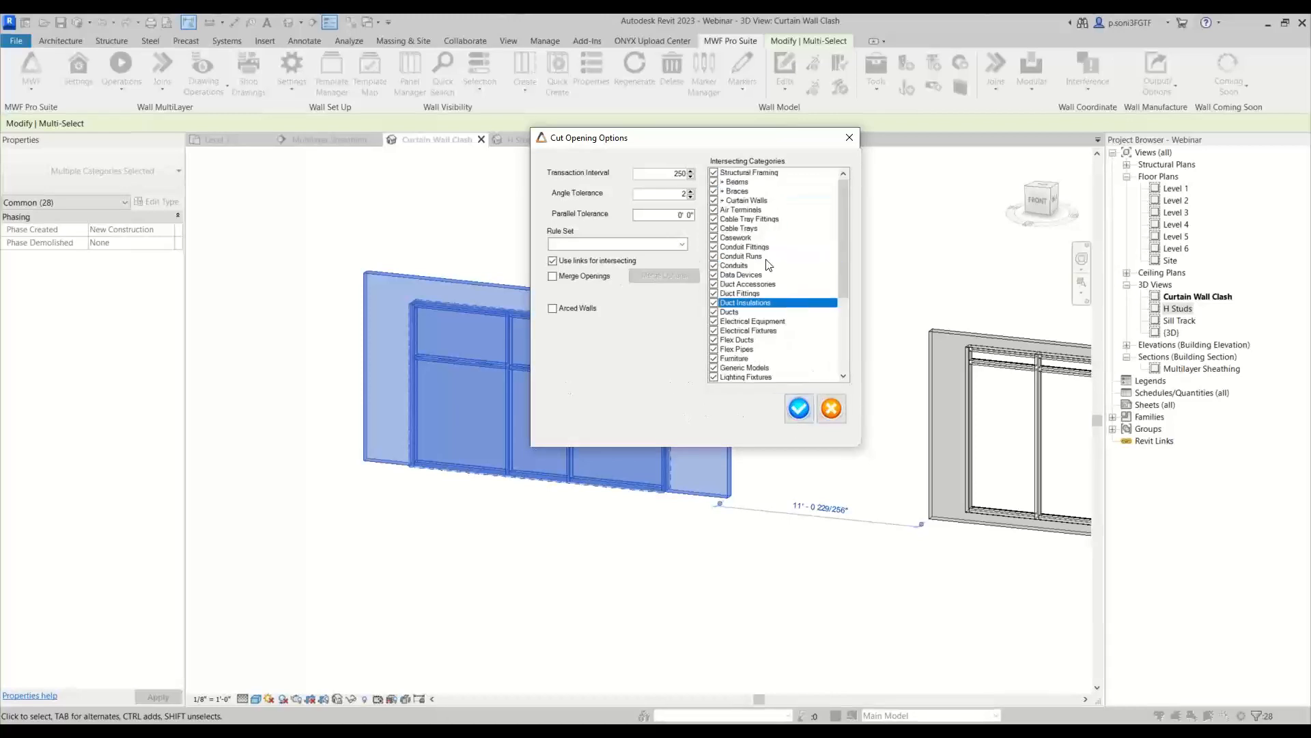
pyautogui.click(798, 406)
# Step: Set the TL, TR, TT and TB cut opening tolerances to 0' 1" each
pyautogui.moveTo(164, 85); pyautogui.dragTo(462, 175)
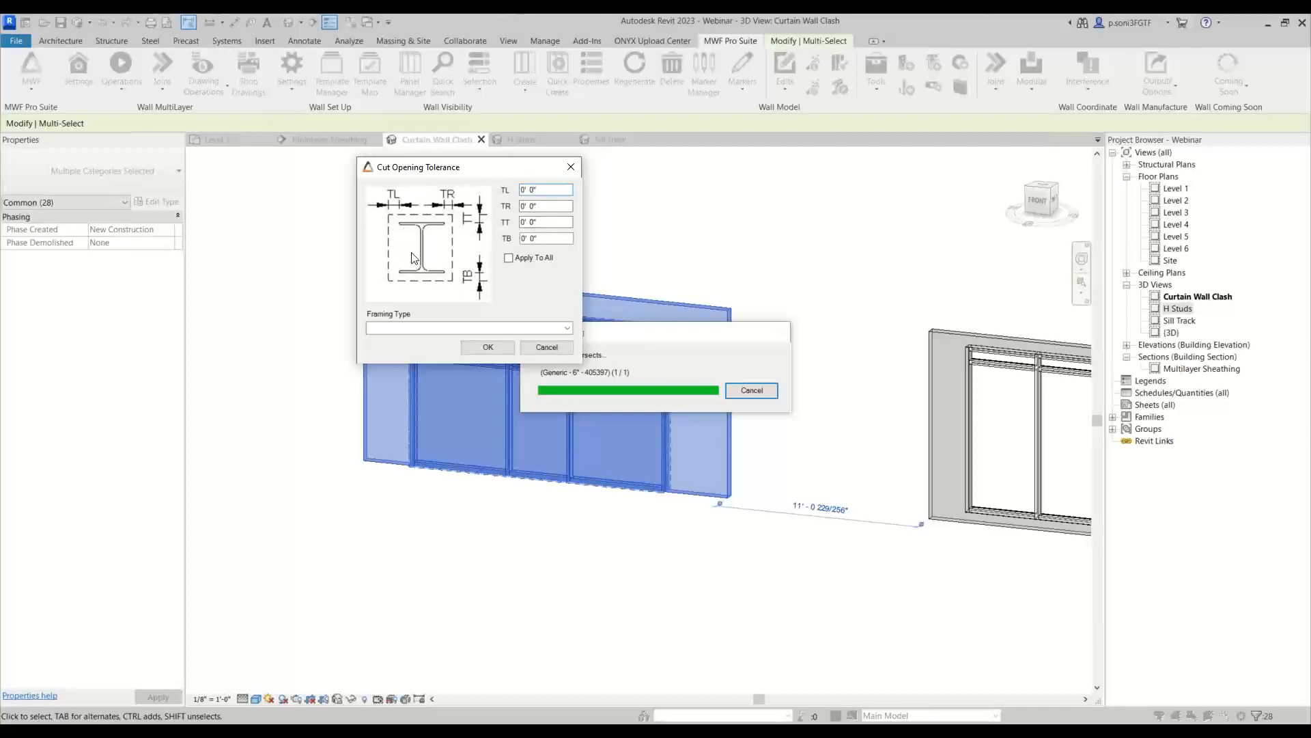
pyautogui.press('BackSpace')
pyautogui.write('1')
pyautogui.click(534, 222)
pyautogui.press('BackSpace')
pyautogui.write('1')
pyautogui.click(533, 238)
pyautogui.press('BackSpace')
pyautogui.write('1')
pyautogui.click(509, 258)
# Step: Browse the framing types, leave Framing Type blank and cut the opening in the first host wall
pyautogui.click(568, 329)
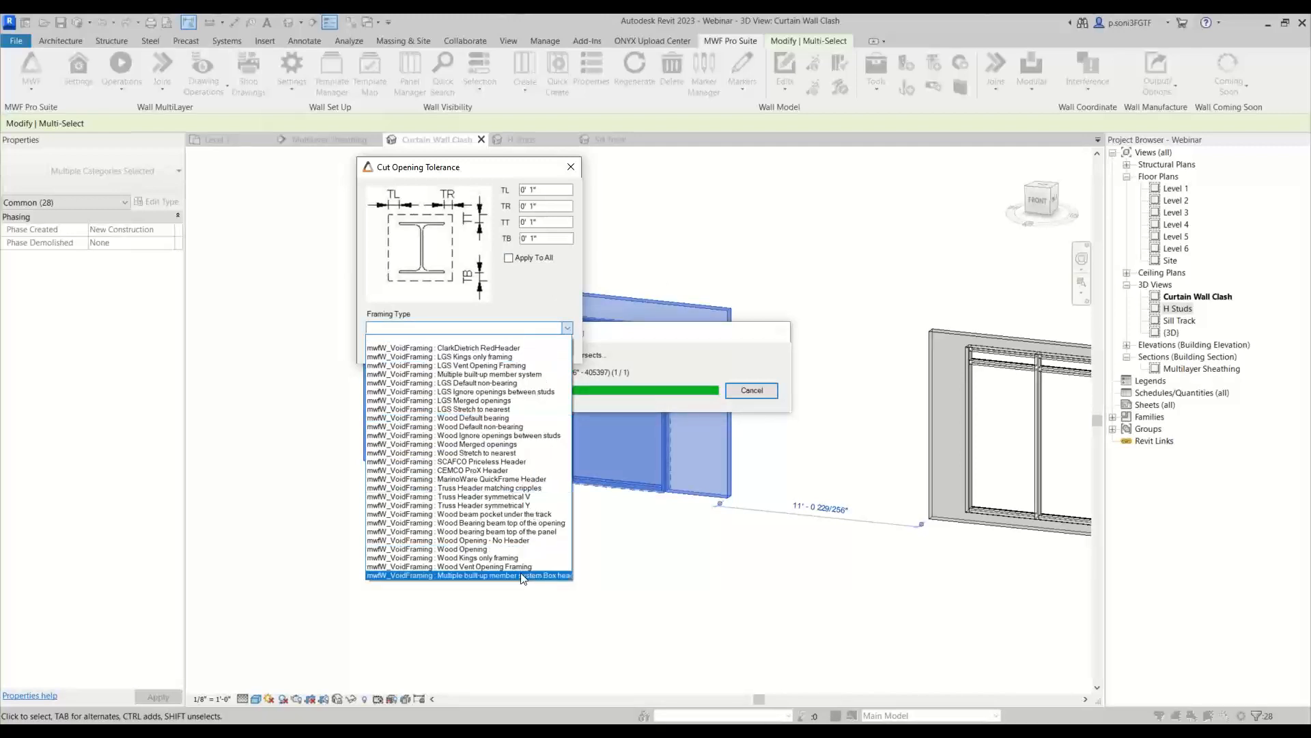
pyautogui.click(564, 328)
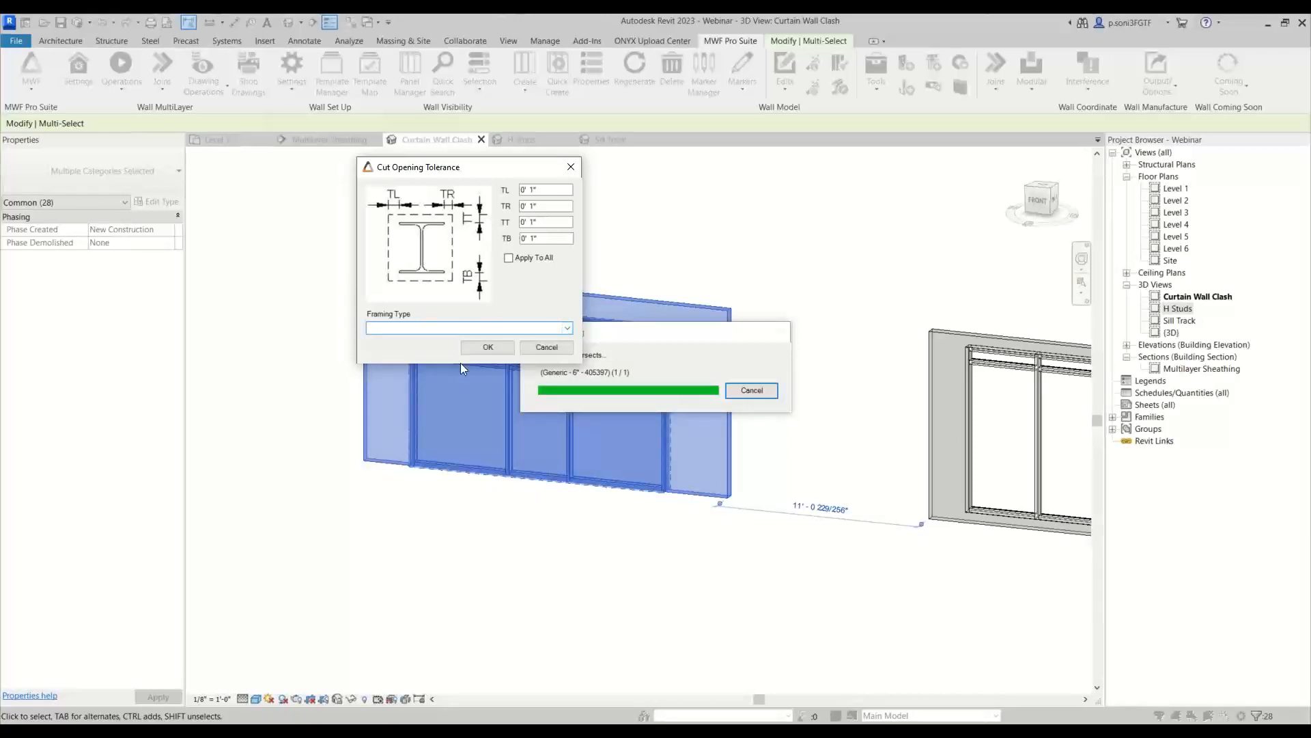
pyautogui.click(483, 347)
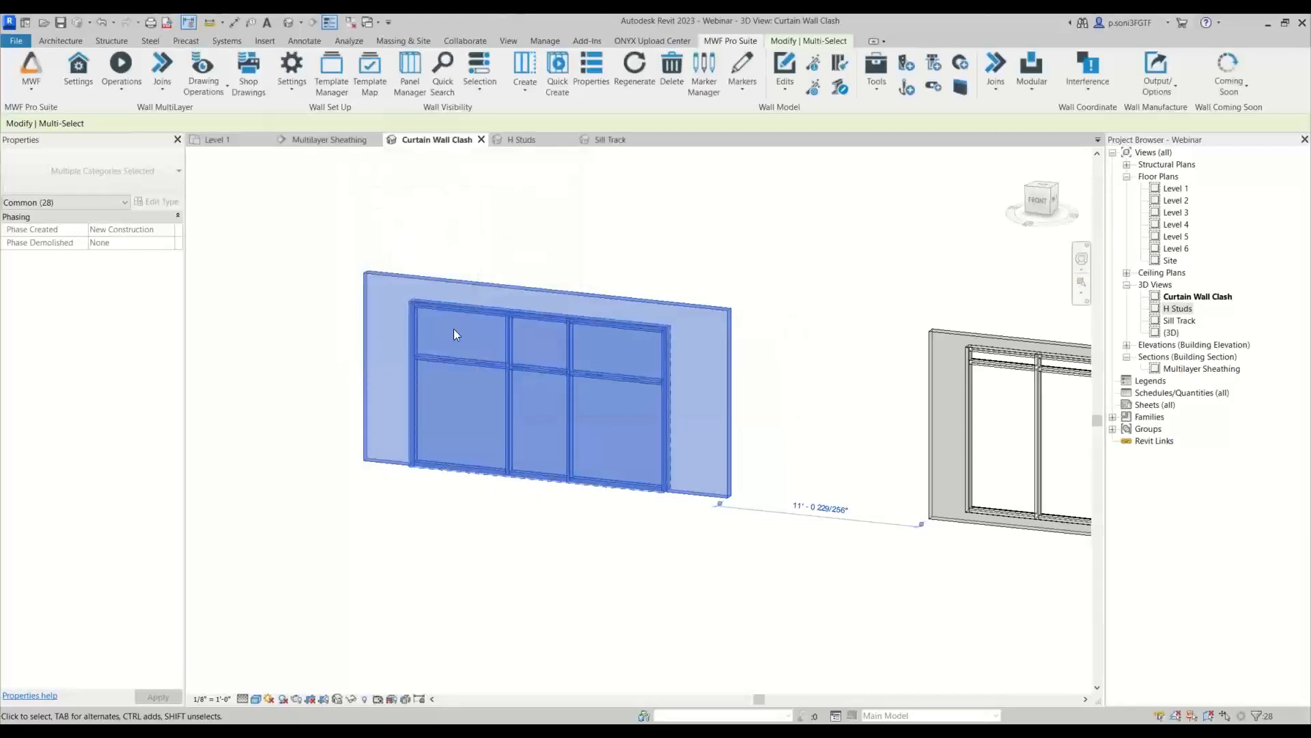
# Step: From the front, inspect the gap between the cut opening and the first curtain wall at its upper corner
pyautogui.click(1039, 203)
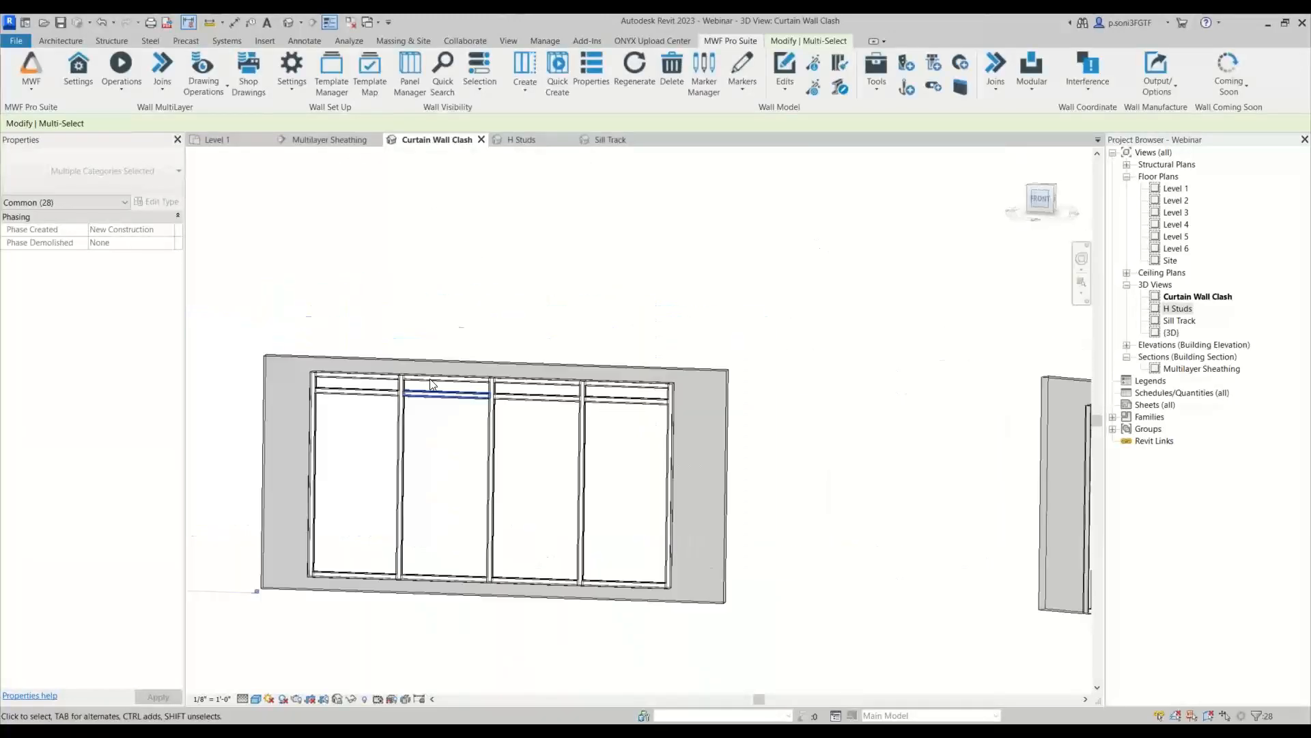
pyautogui.moveTo(438, 328); pyautogui.dragTo(1081, 303, button='middle')
pyautogui.click(521, 266)
pyautogui.scroll(3, 510, 283)
pyautogui.moveTo(525, 240); pyautogui.dragTo(575, 135, button='middle')
pyautogui.click(448, 308)
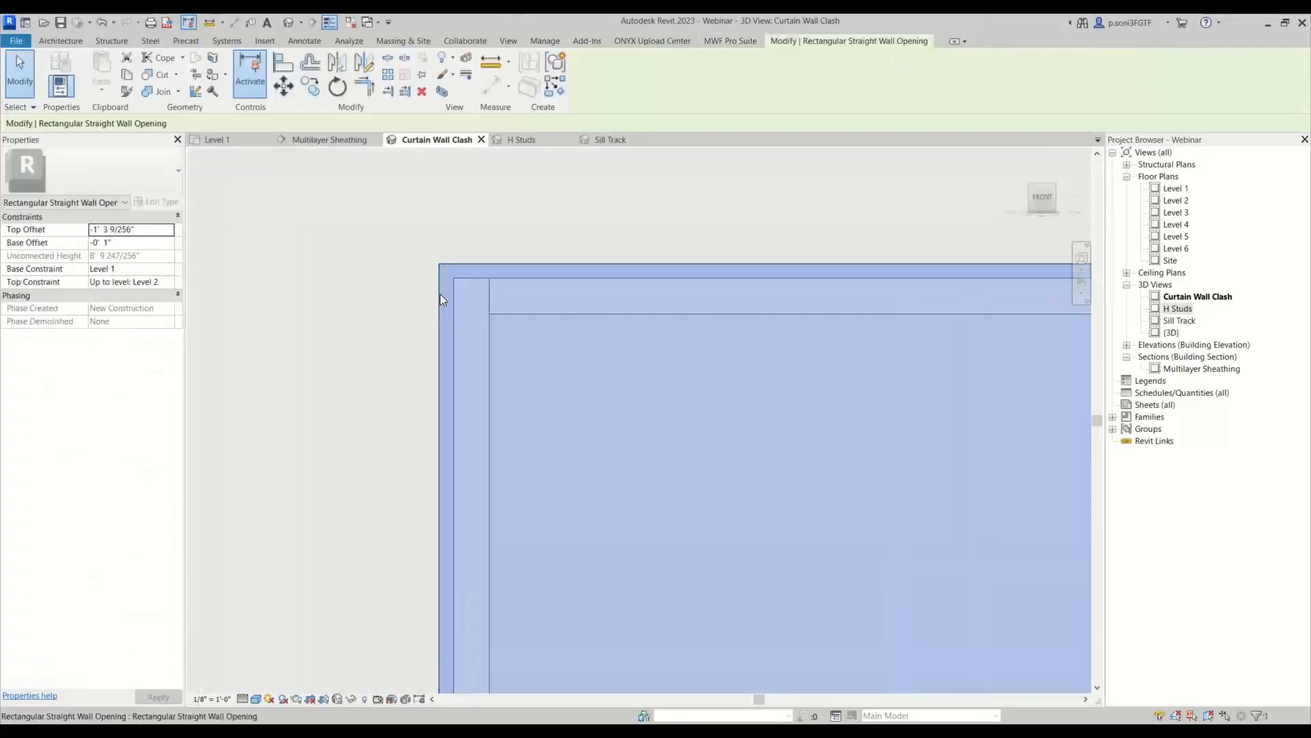
pyautogui.click(503, 235)
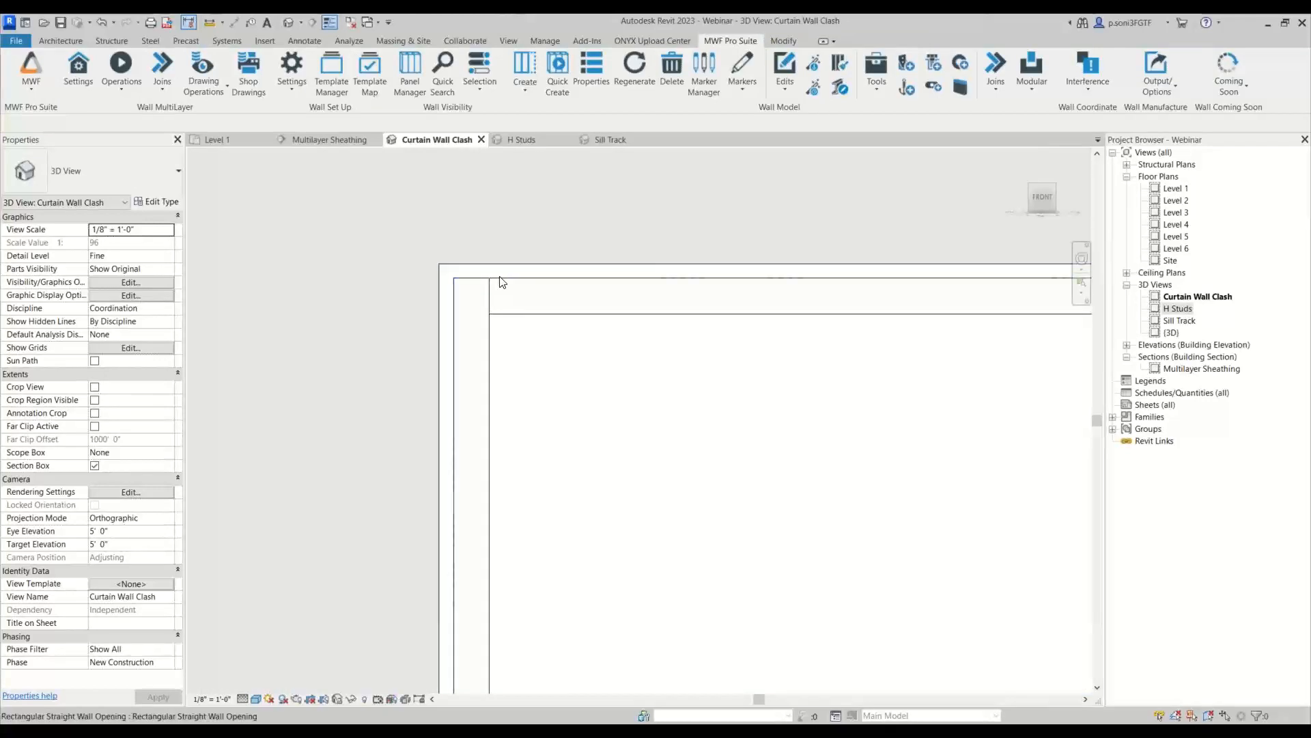
# Step: Check the Automatically Embed setting in the type properties of the second wall's Storefront curtain wall
pyautogui.scroll(-3, 500, 277)
pyautogui.scroll(-5, 500, 274)
pyautogui.moveTo(830, 599); pyautogui.dragTo(721, 621, button='middle')
pyautogui.keyDown('shift'); pyautogui.moveTo(699, 551); pyautogui.dragTo(670, 534, button='middle'); pyautogui.keyUp('shift')
pyautogui.moveTo(762, 554); pyautogui.dragTo(662, 452, button='middle')
pyautogui.scroll(4, 793, 502)
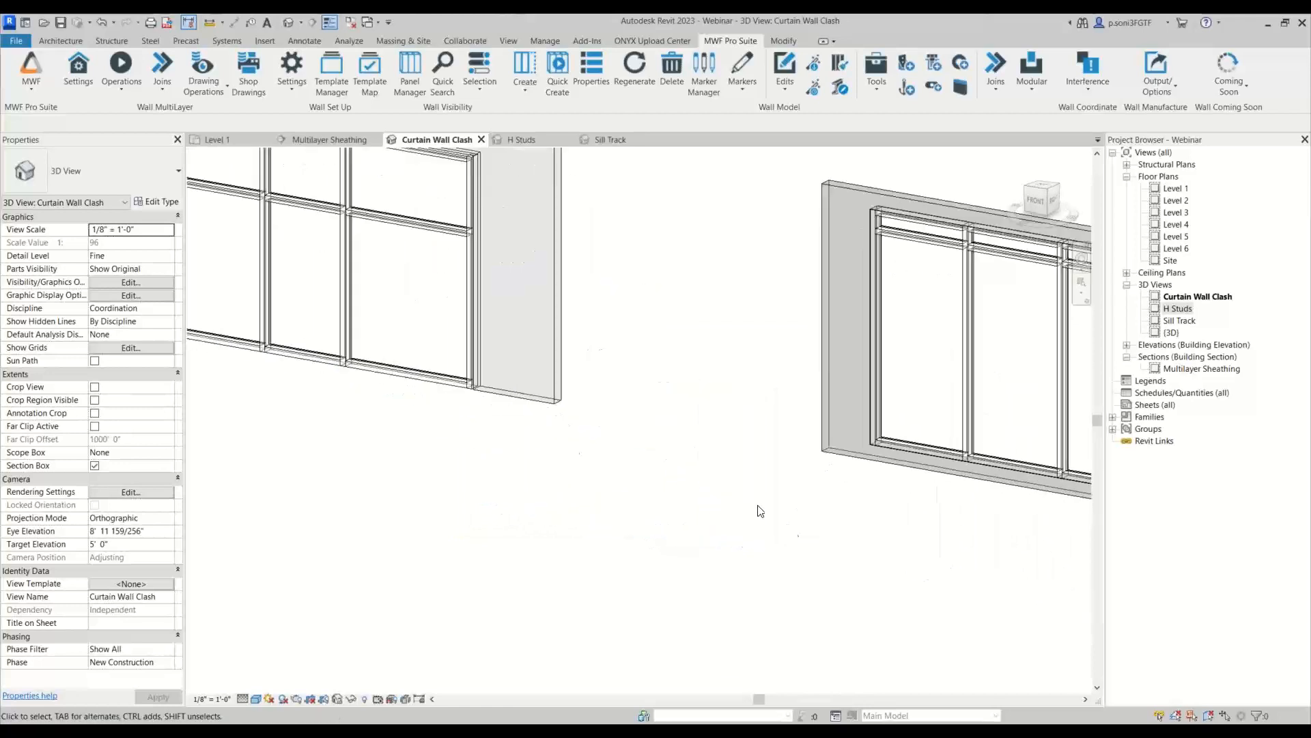
pyautogui.scroll(-5, 556, 443)
pyautogui.moveTo(830, 550); pyautogui.dragTo(768, 518, button='middle')
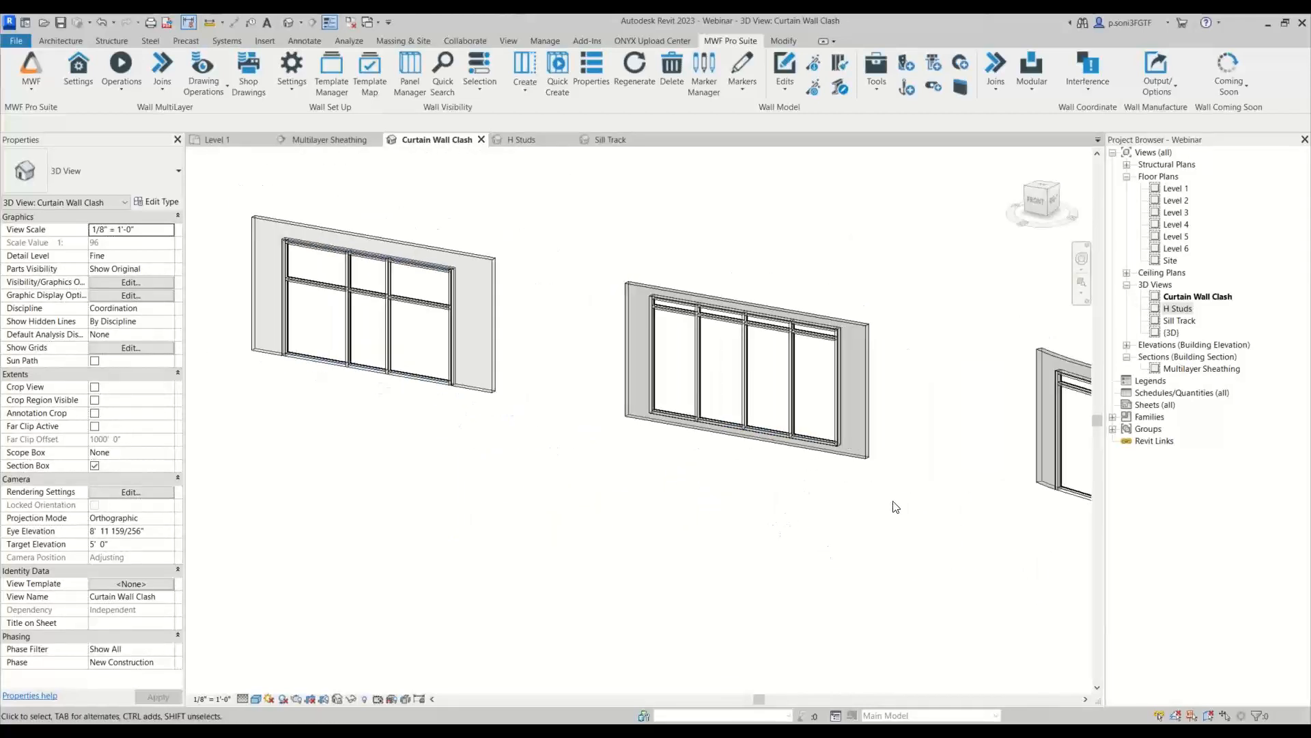
pyautogui.click(865, 431)
pyautogui.click(894, 276)
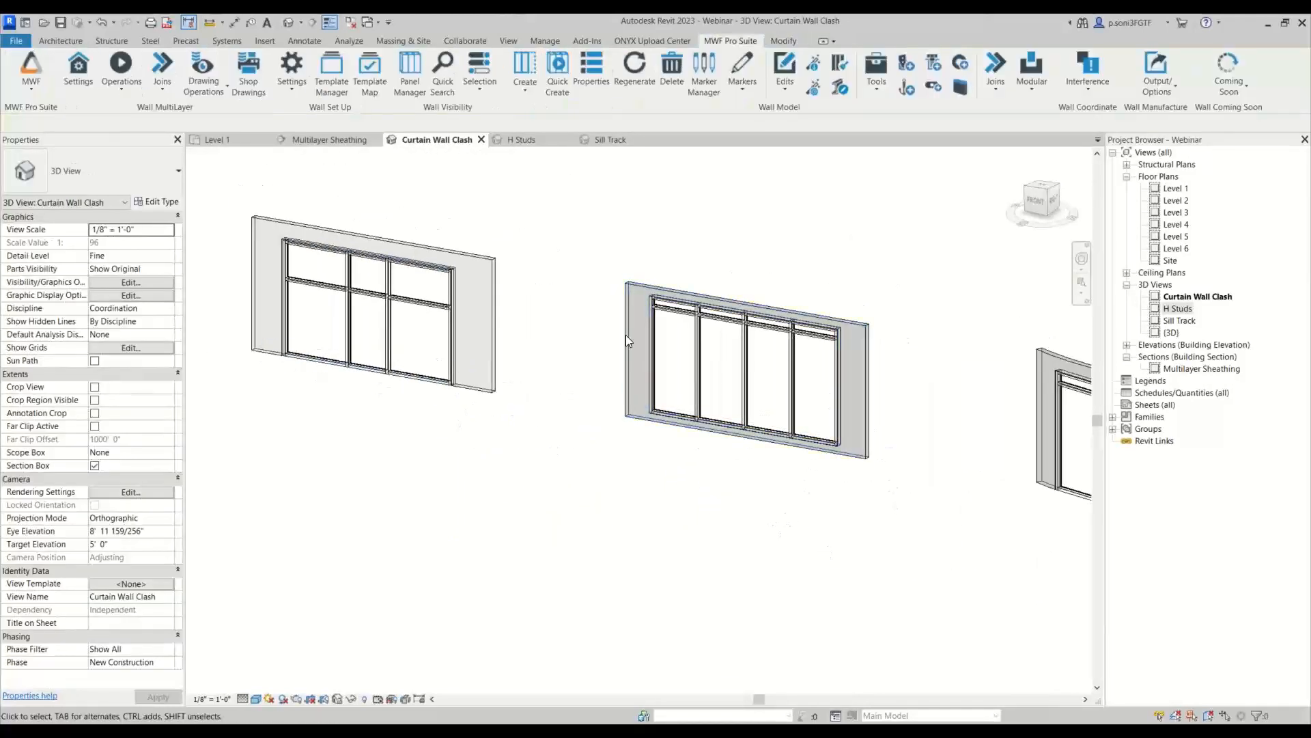
pyautogui.click(695, 321)
pyautogui.click(157, 201)
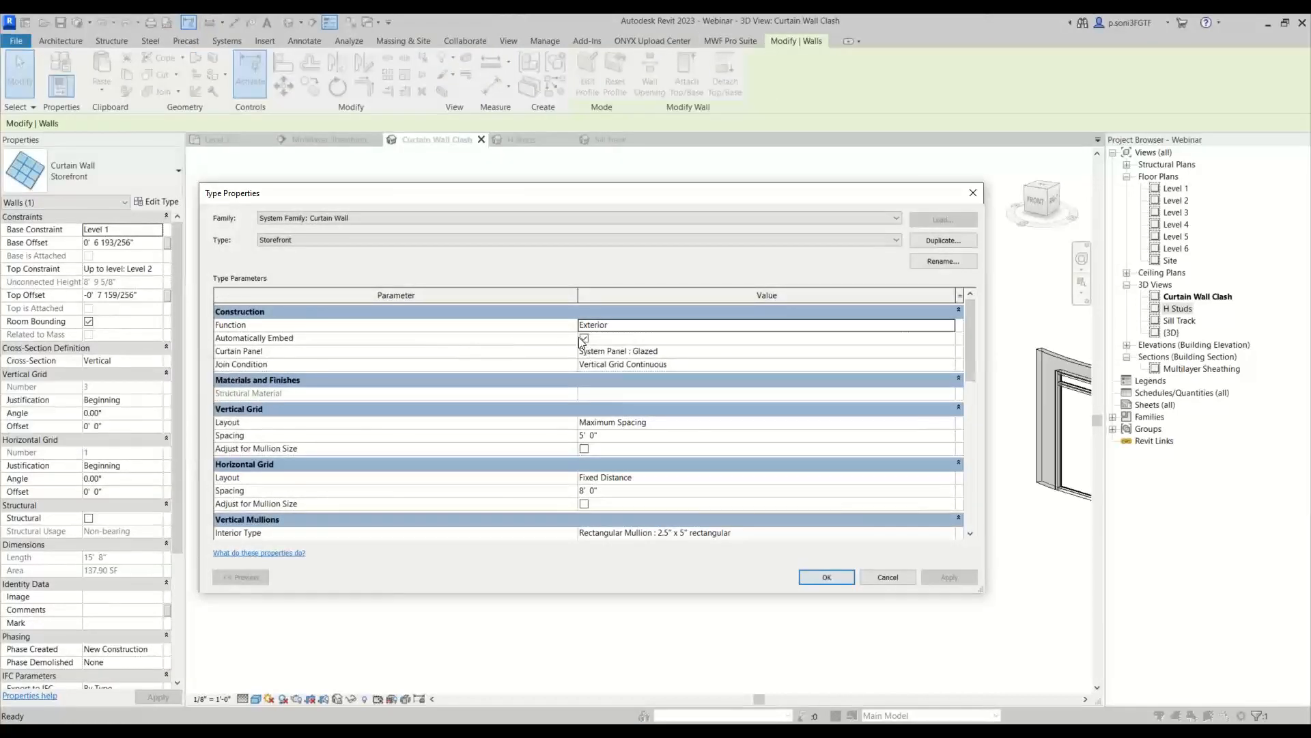
pyautogui.click(827, 577)
pyautogui.click(588, 296)
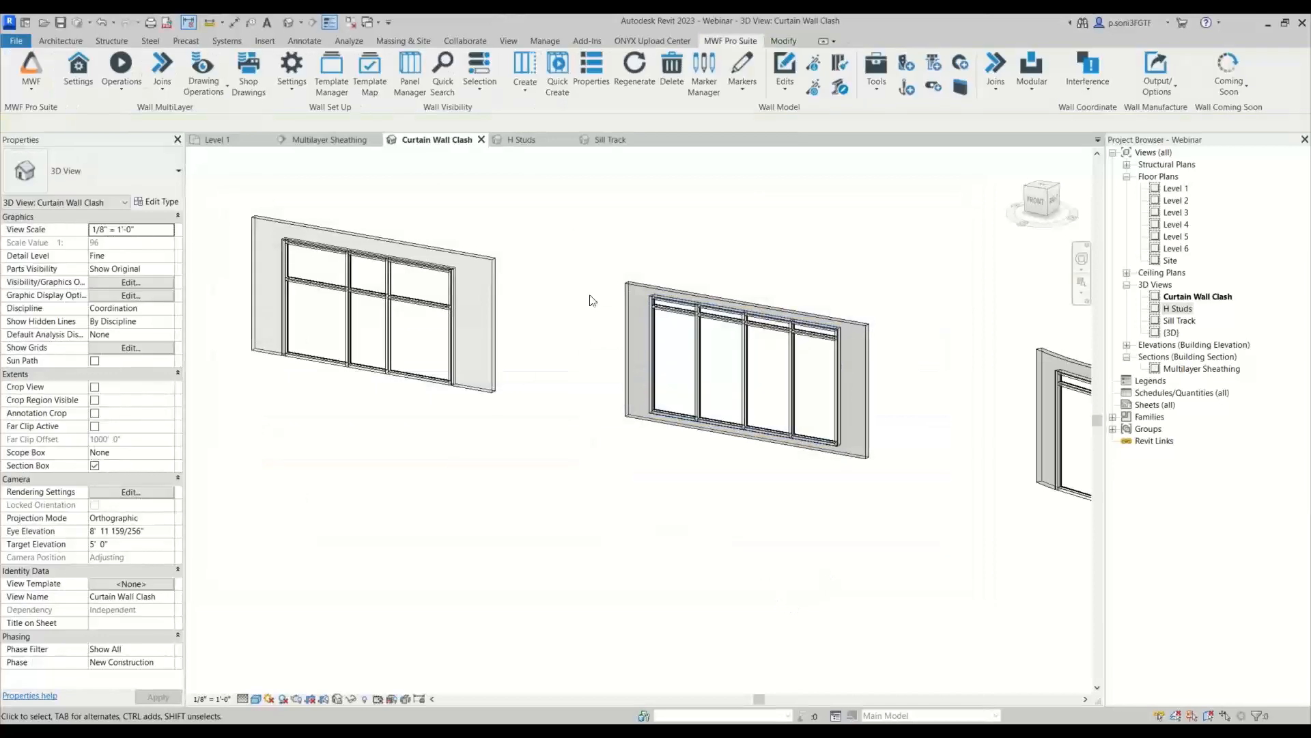
# Step: Select the second host wall together with its curtain wall and start Clash Detection on them
pyautogui.moveTo(574, 209); pyautogui.dragTo(881, 456)
pyautogui.click(731, 41)
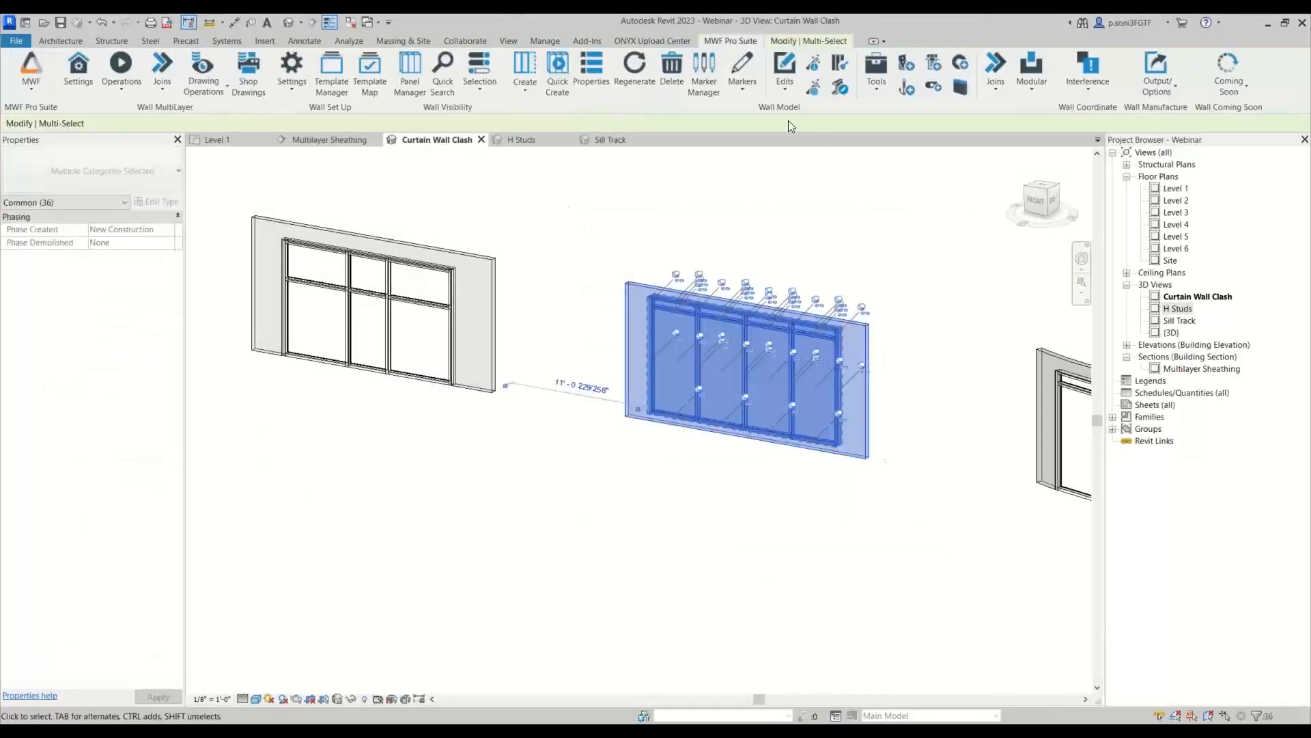
pyautogui.click(1092, 89)
pyautogui.click(1046, 113)
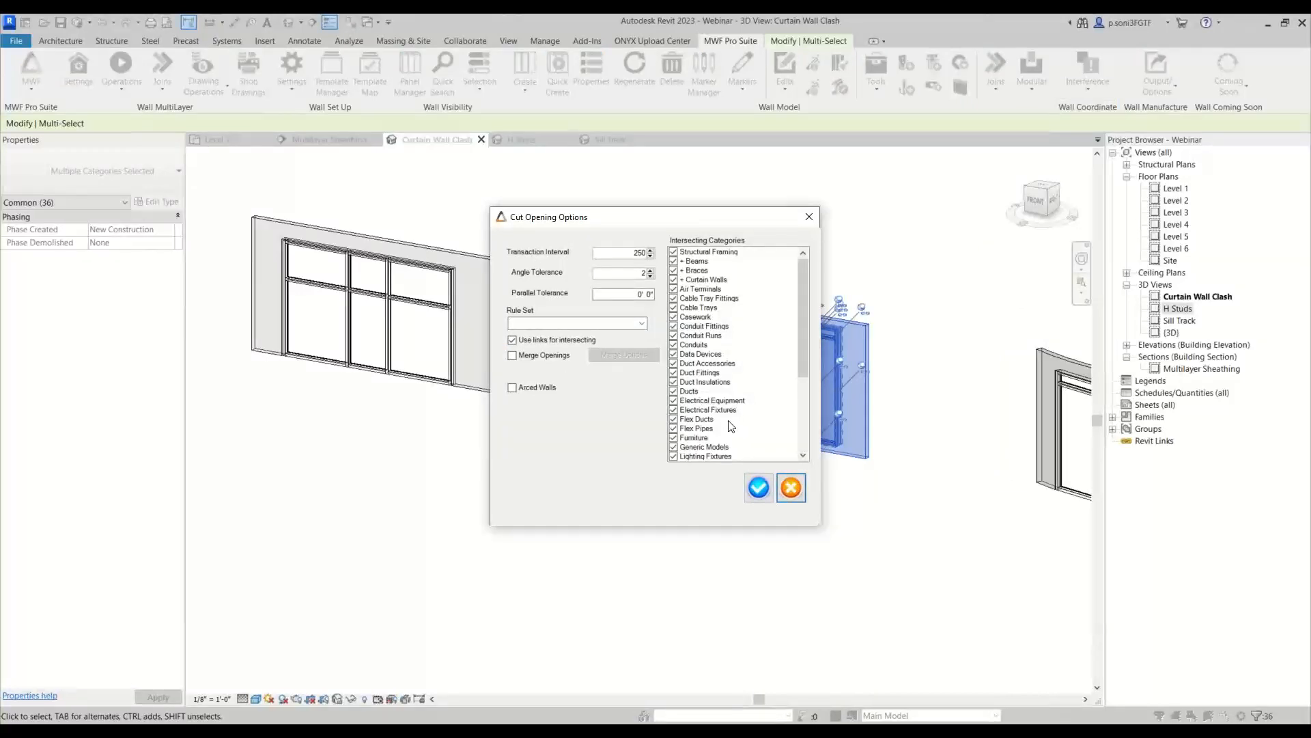
# Step: Cut the second wall's opening with the existing cut options, 0' 1" tolerances on all sides and no framing type
pyautogui.click(758, 487)
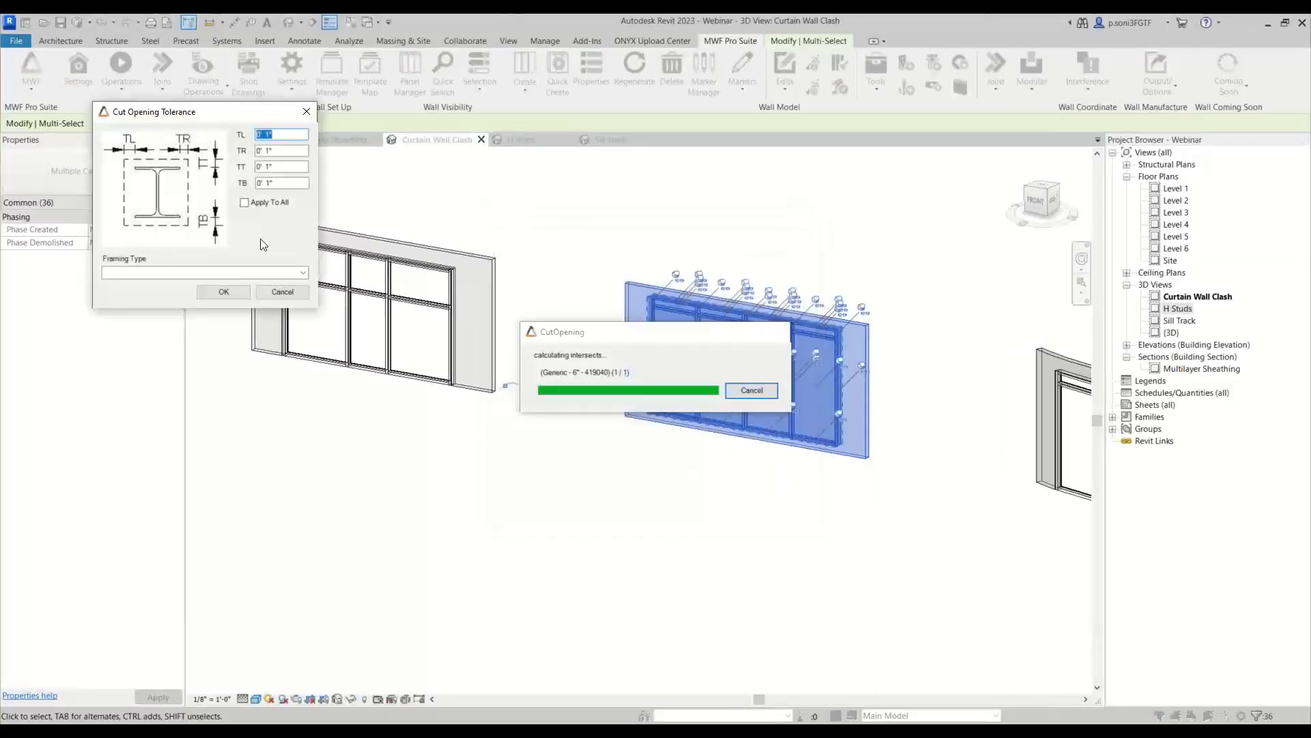
pyautogui.moveTo(231, 109); pyautogui.dragTo(576, 168)
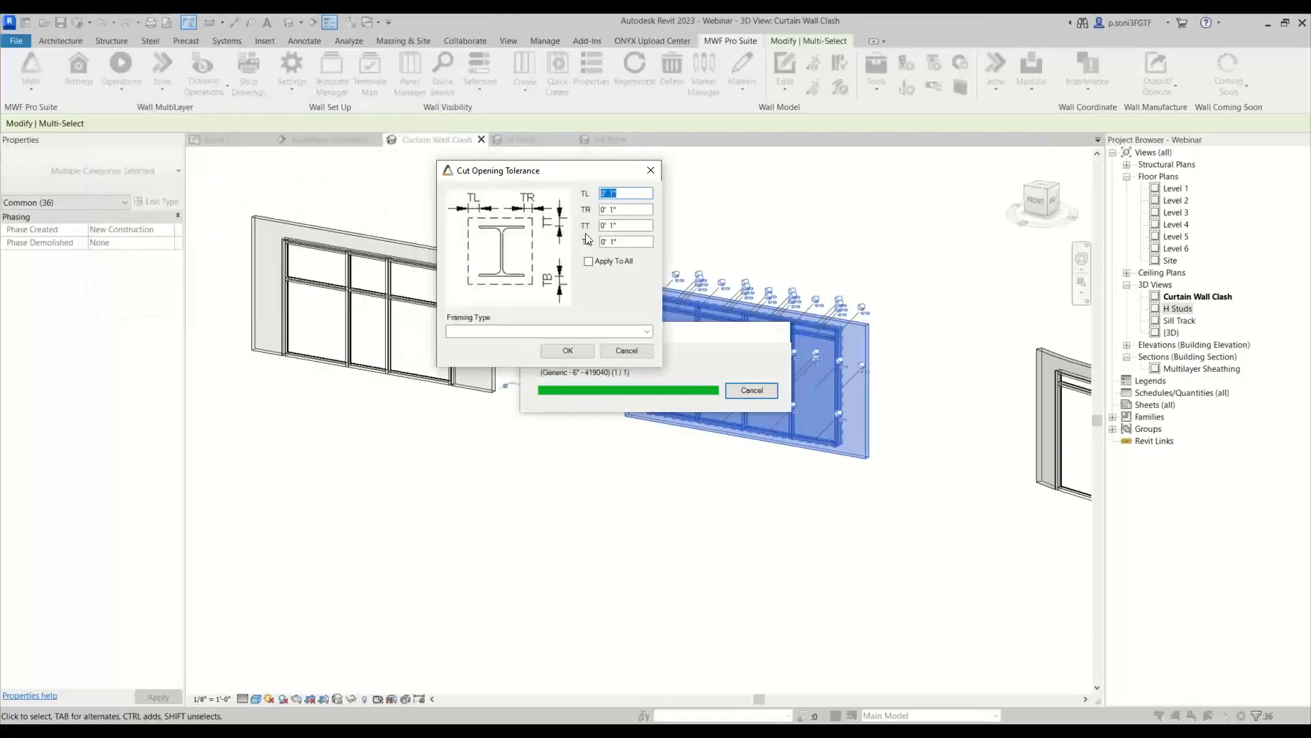
pyautogui.click(580, 353)
pyautogui.click(579, 481)
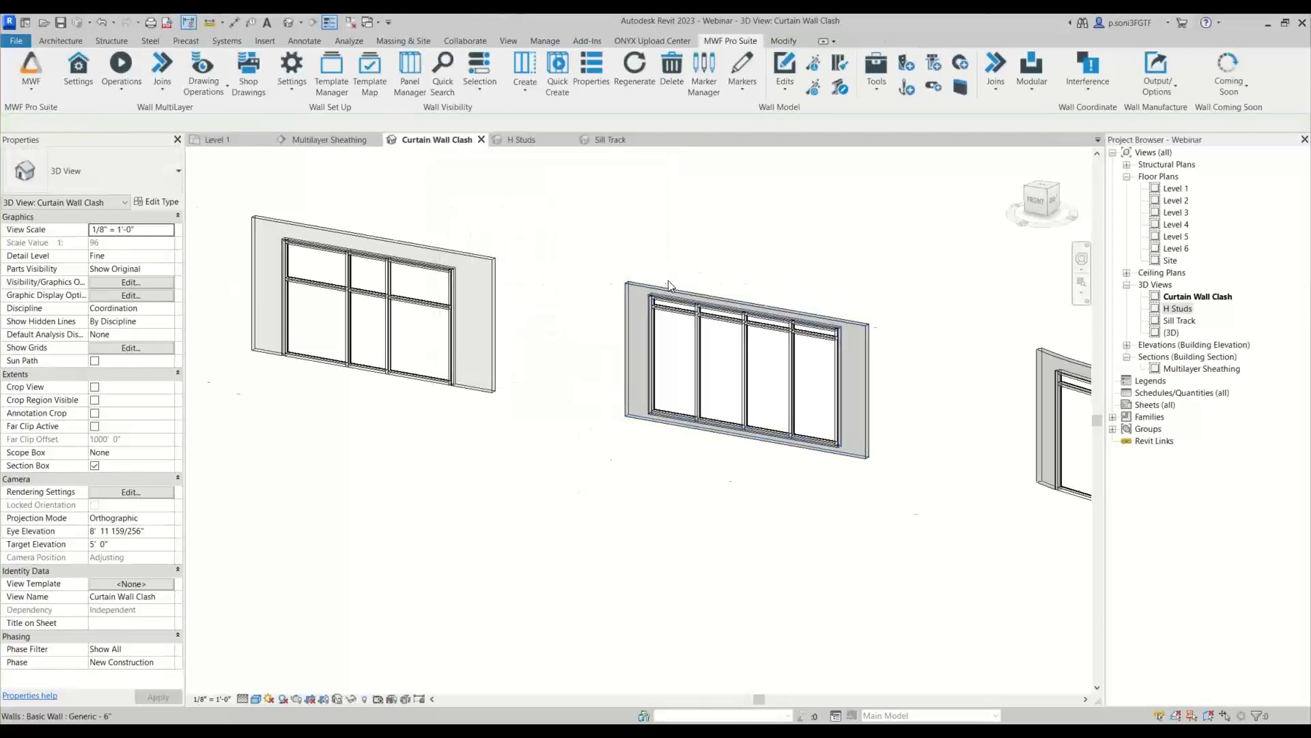
# Step: Examine the second wall's opening and the neighbouring arced and first walls from several angles
pyautogui.scroll(3, 666, 286)
pyautogui.keyDown('shift'); pyautogui.moveTo(661, 450); pyautogui.dragTo(702, 416, button='middle'); pyautogui.keyUp('shift')
pyautogui.click(1046, 202)
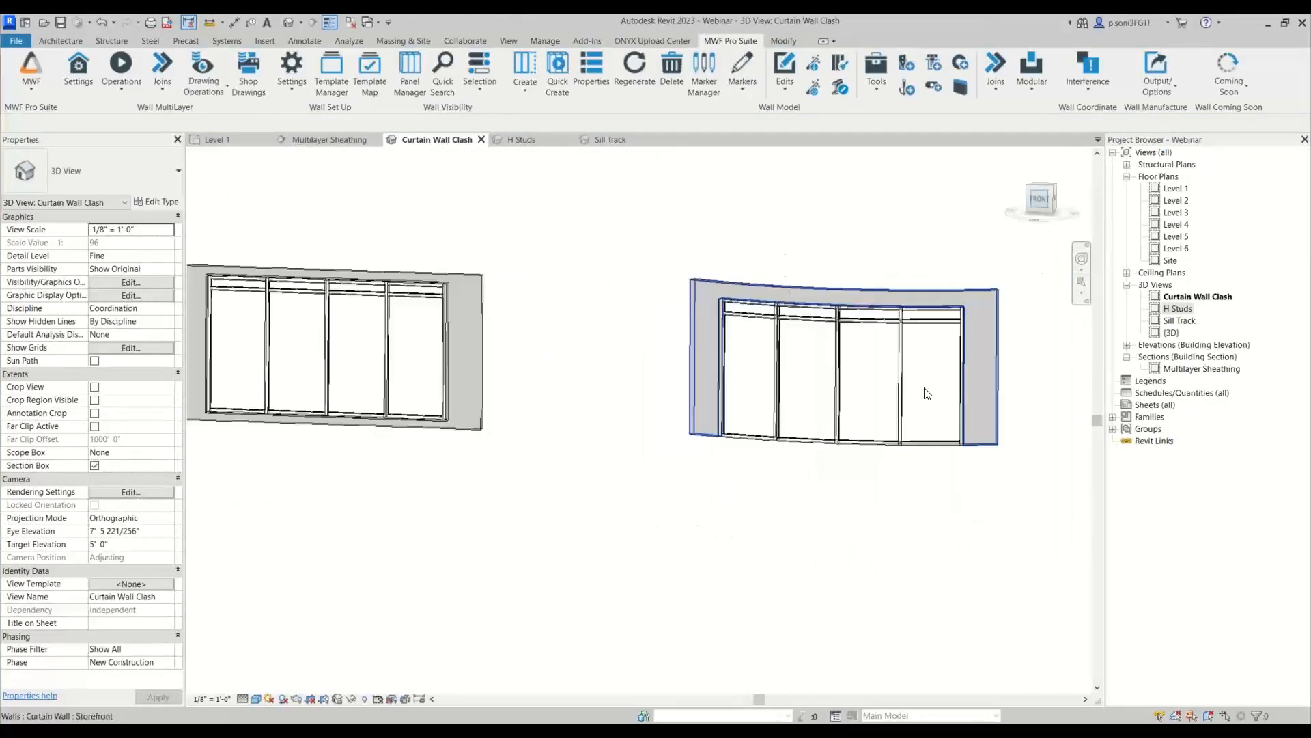
pyautogui.moveTo(740, 518); pyautogui.dragTo(534, 281, button='middle')
pyautogui.scroll(-4, 534, 282)
pyautogui.keyDown('shift'); pyautogui.moveTo(551, 383); pyautogui.dragTo(550, 580, button='middle'); pyautogui.keyUp('shift')
pyautogui.scroll(2, 461, 361)
pyautogui.moveTo(461, 360); pyautogui.dragTo(645, 470, button='middle')
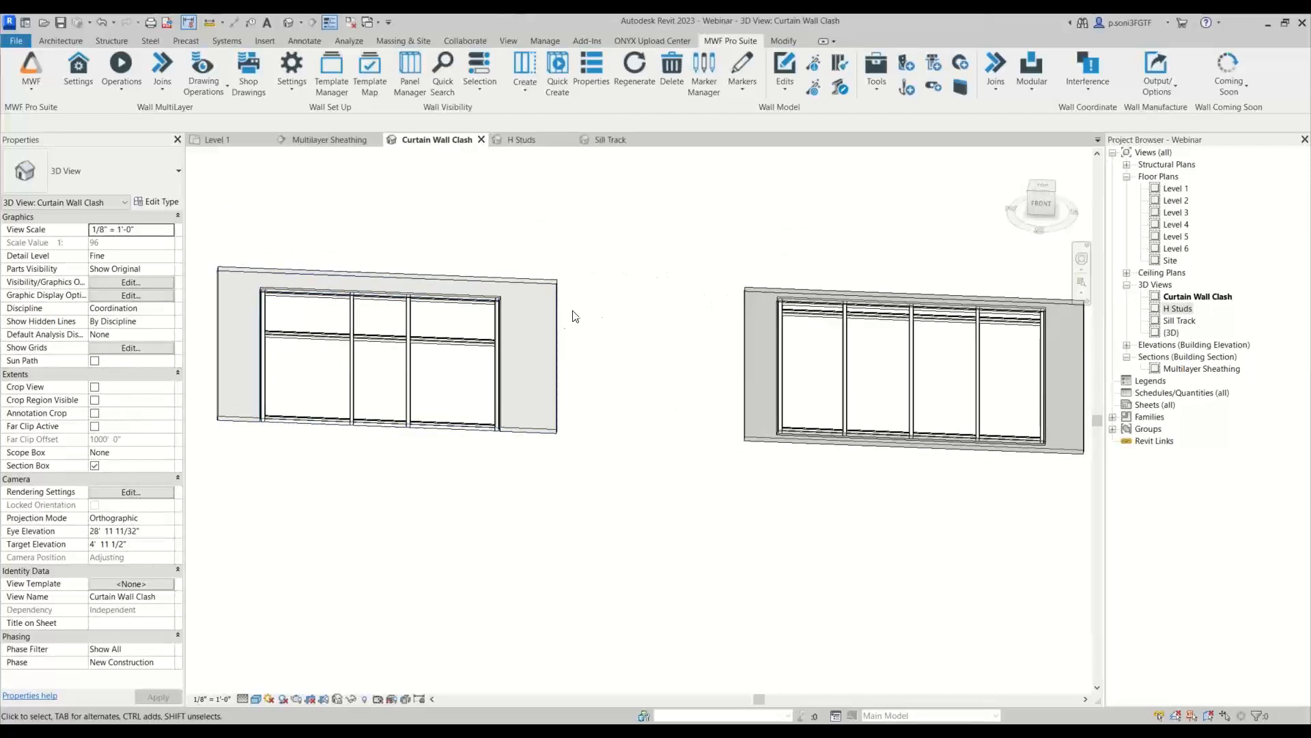
# Step: Select the two straight host walls and create framed panels in them with the Light Gauge template, using the Pro mode Exterior Bearing settings
pyautogui.click(539, 372)
pyautogui.keyDown('ctrl'); pyautogui.click(755, 295); pyautogui.keyUp('ctrl')
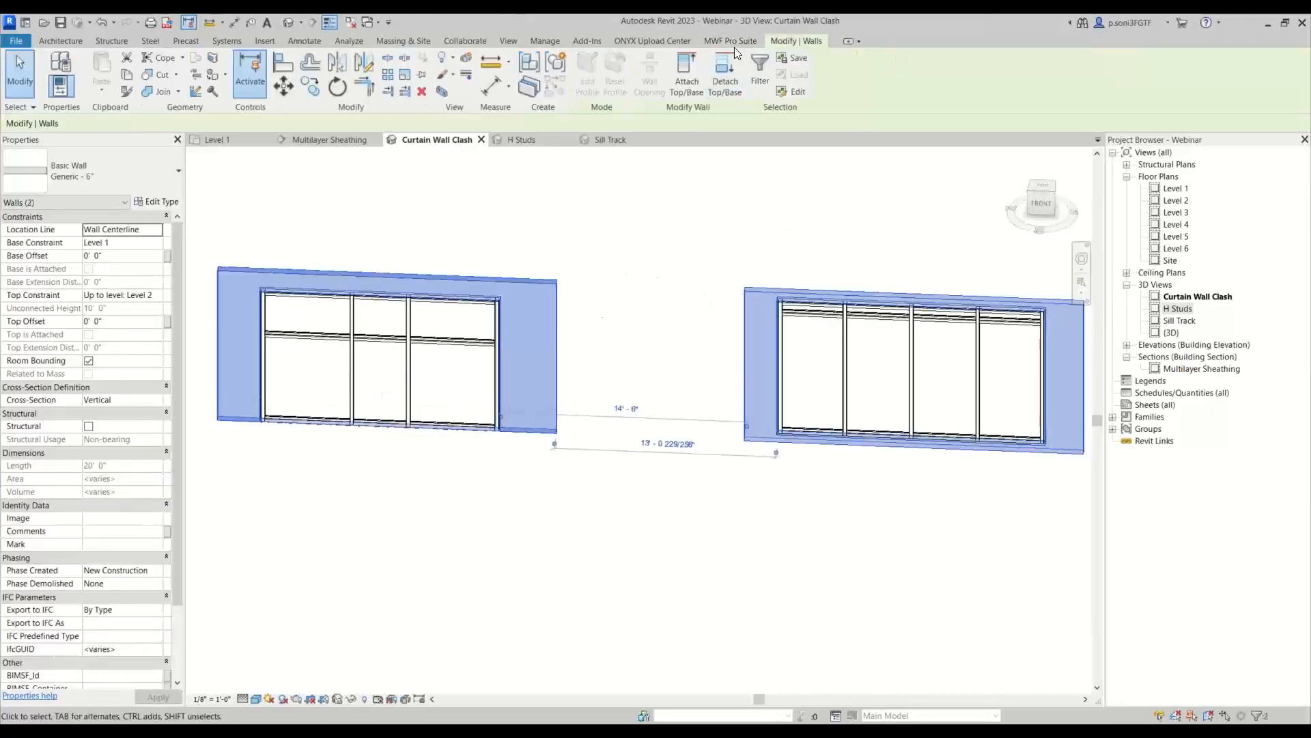
pyautogui.click(731, 41)
pyautogui.click(533, 64)
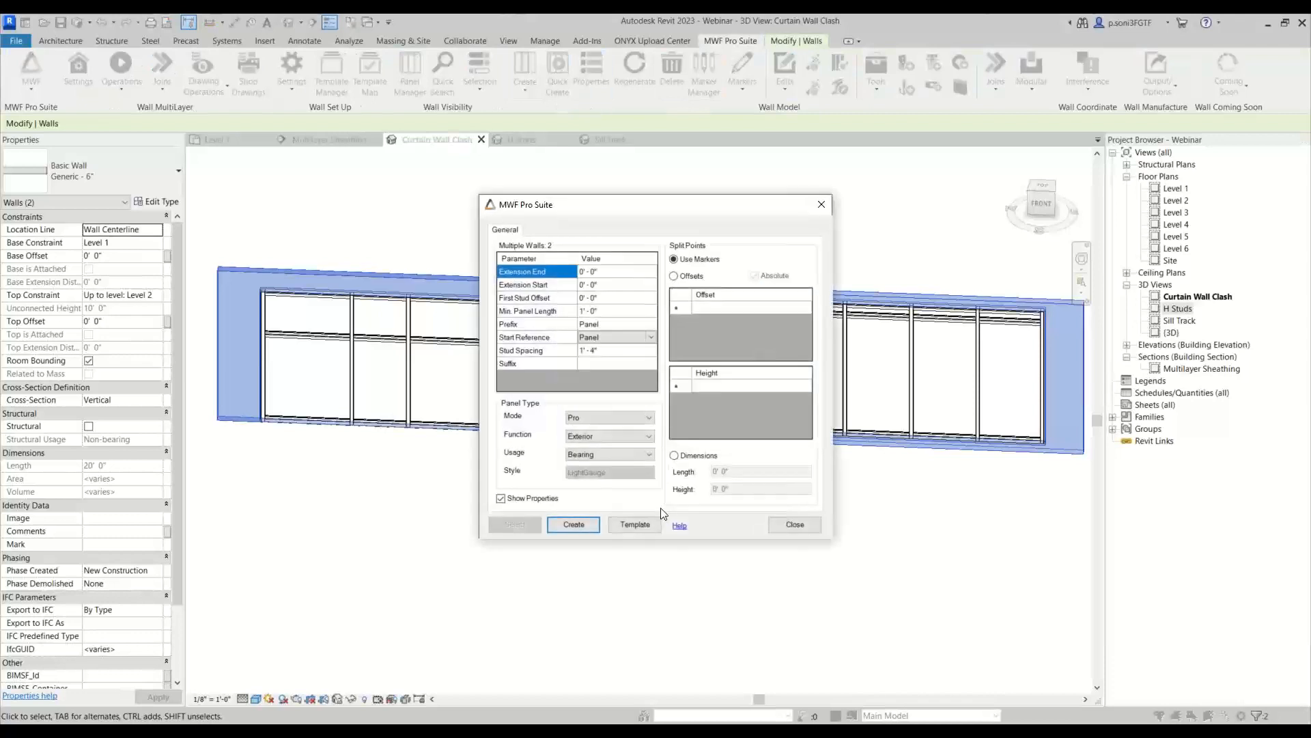
pyautogui.click(646, 521)
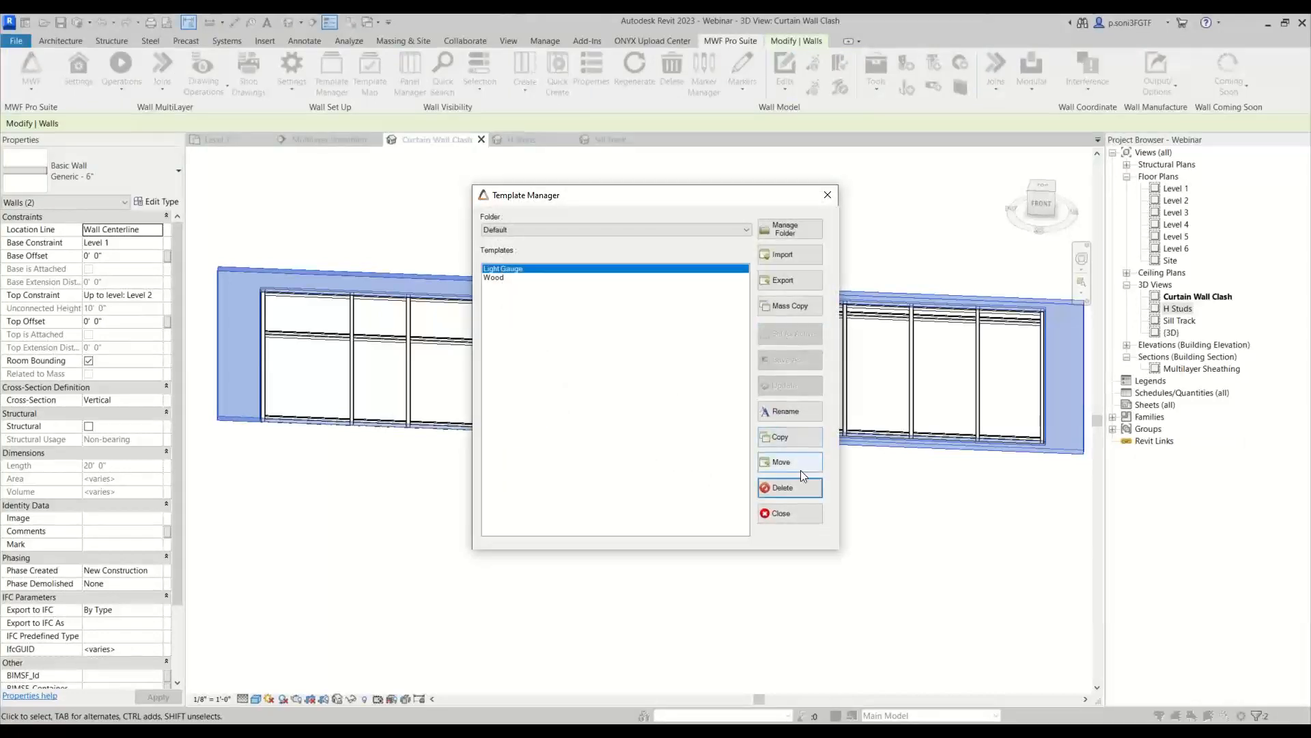
pyautogui.click(787, 513)
pyautogui.click(551, 523)
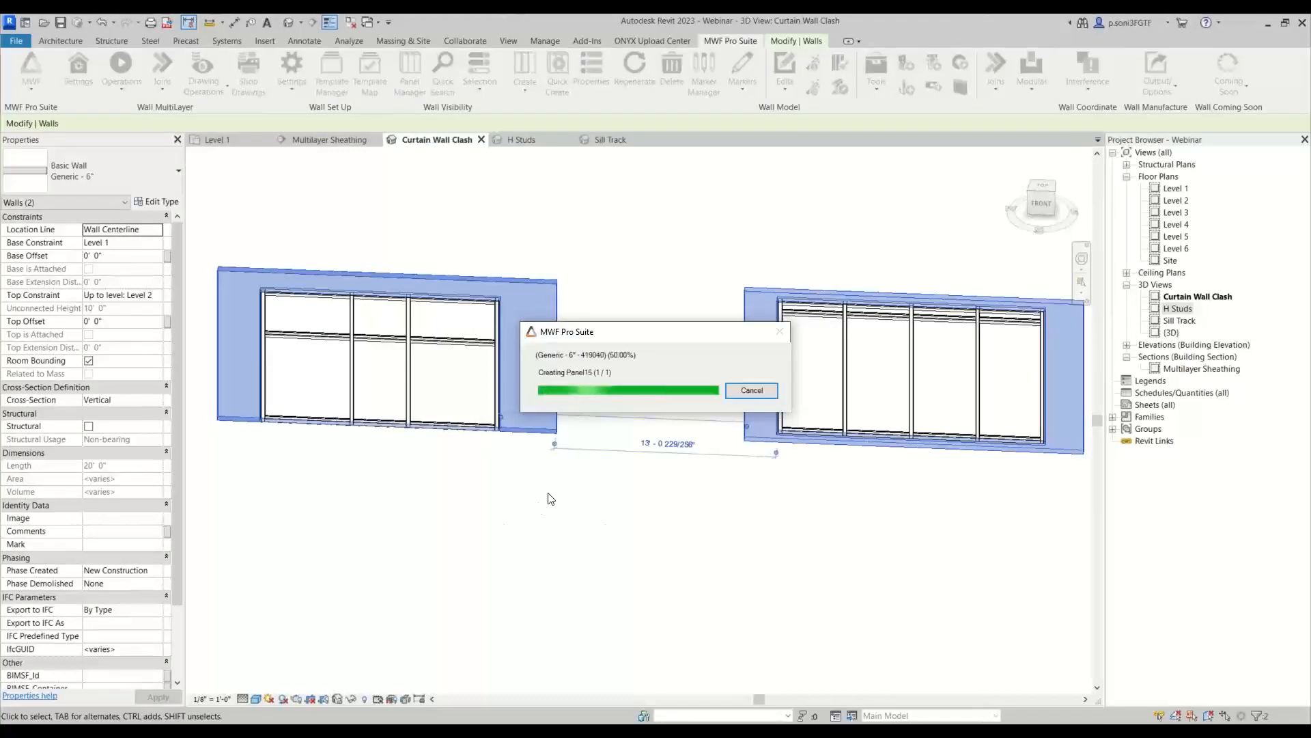
pyautogui.click(509, 517)
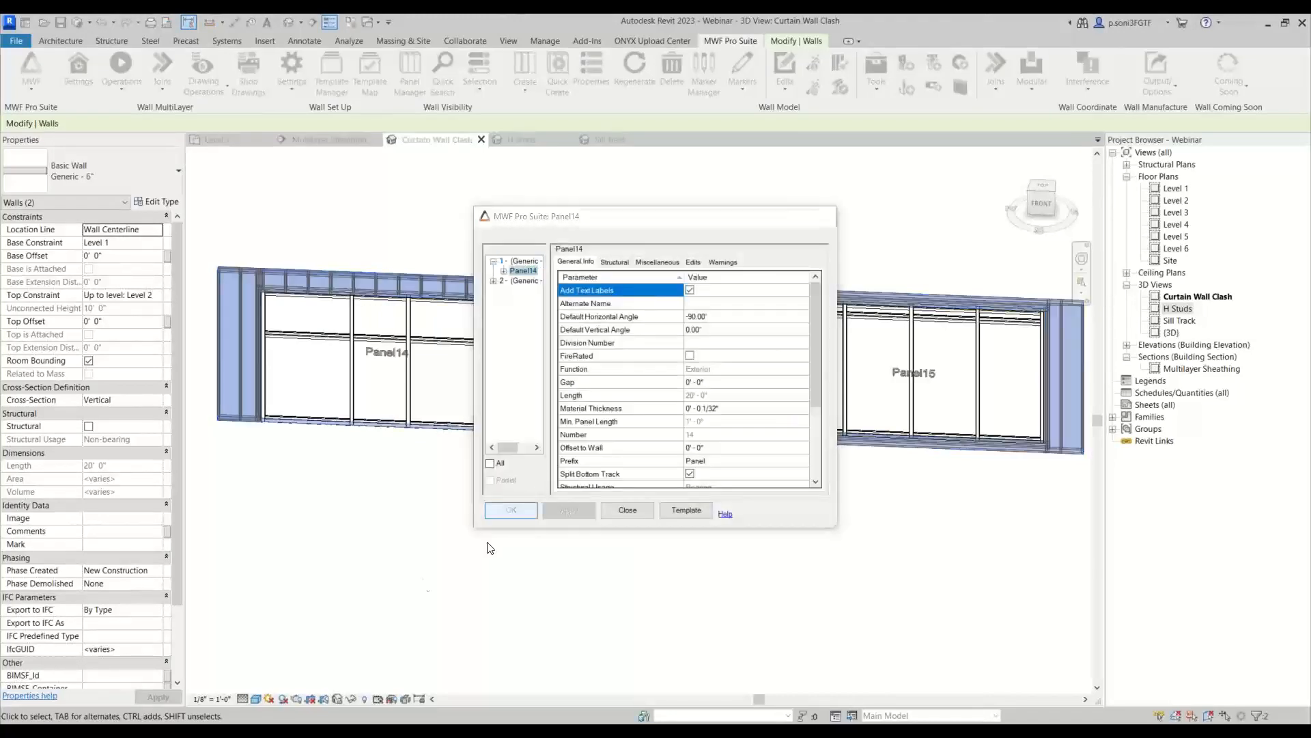
# Step: Examine the framing around the curtain wall openings in both straight wall panels
pyautogui.keyDown('shift'); pyautogui.moveTo(919, 535); pyautogui.dragTo(854, 406, button='middle'); pyautogui.keyUp('shift')
pyautogui.scroll(4, 375, 323)
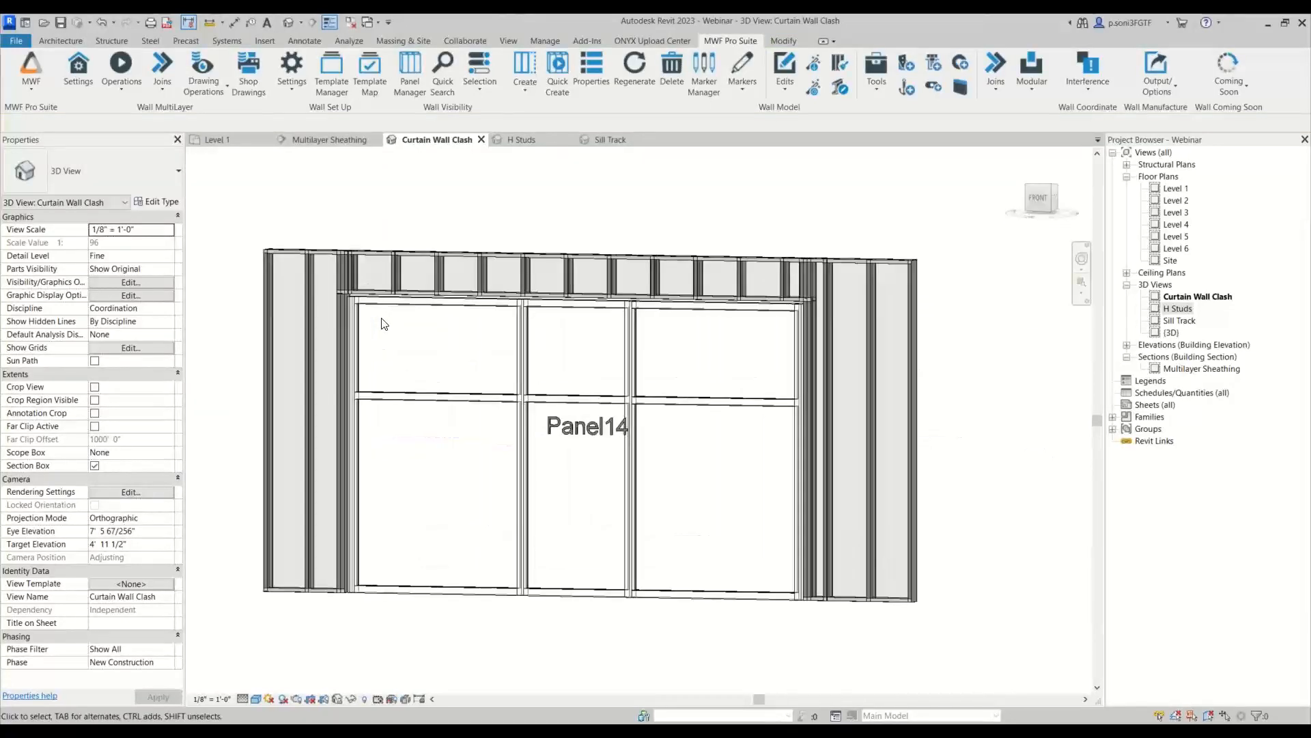
pyautogui.scroll(-4, 381, 323)
pyautogui.moveTo(821, 525); pyautogui.dragTo(691, 519, button='middle')
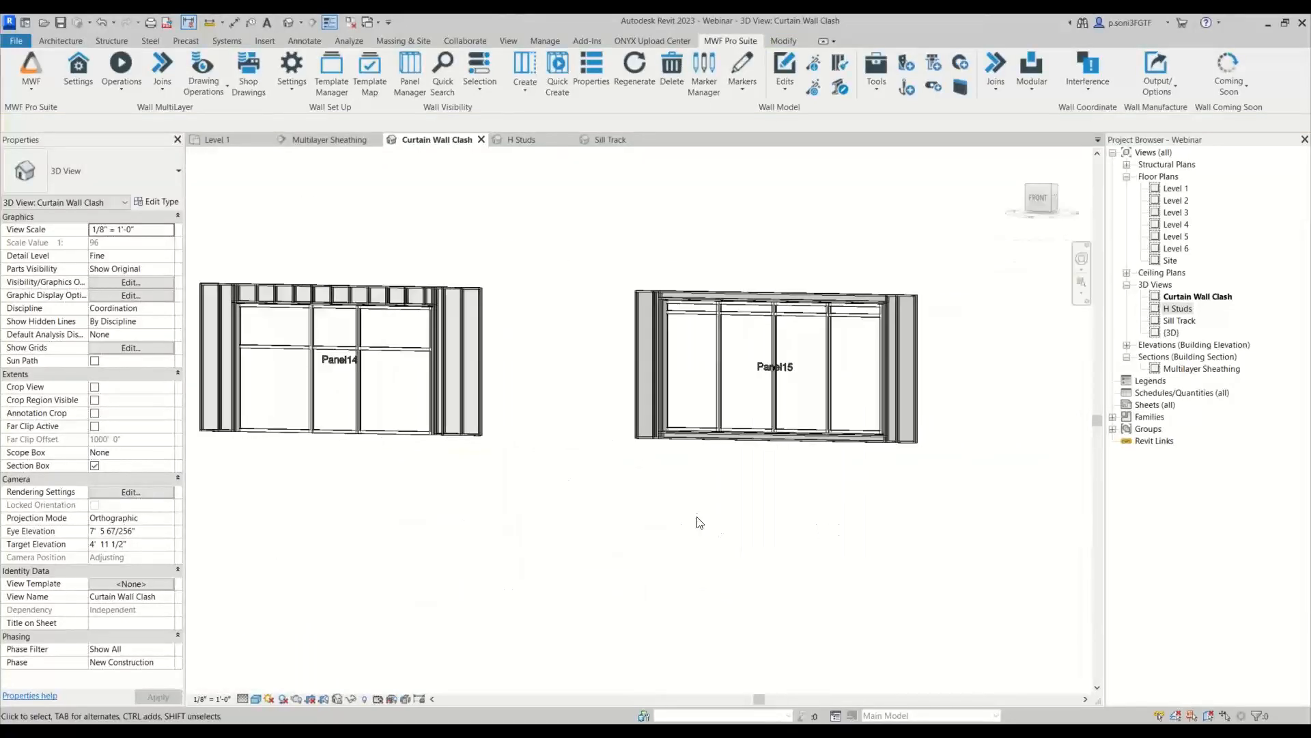
# Step: Inspect the arced host wall that holds the third curtain wall and check its properties
pyautogui.scroll(-3, 693, 519)
pyautogui.scroll(-3, 793, 547)
pyautogui.moveTo(892, 565); pyautogui.dragTo(751, 562, button='middle')
pyautogui.keyDown('shift'); pyautogui.moveTo(954, 523); pyautogui.dragTo(811, 386, button='middle'); pyautogui.keyUp('shift')
pyautogui.scroll(3, 724, 406)
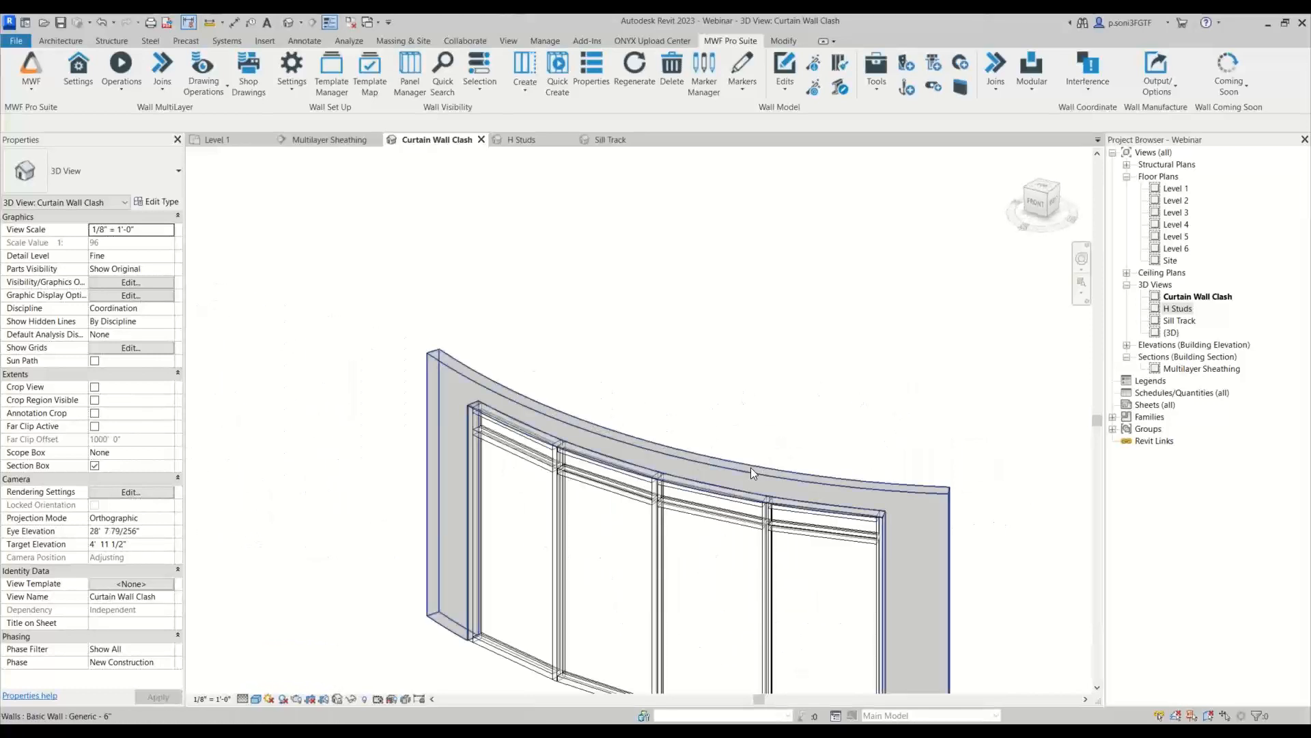
pyautogui.moveTo(749, 459); pyautogui.dragTo(722, 334, button='middle')
pyautogui.scroll(-1, 707, 335)
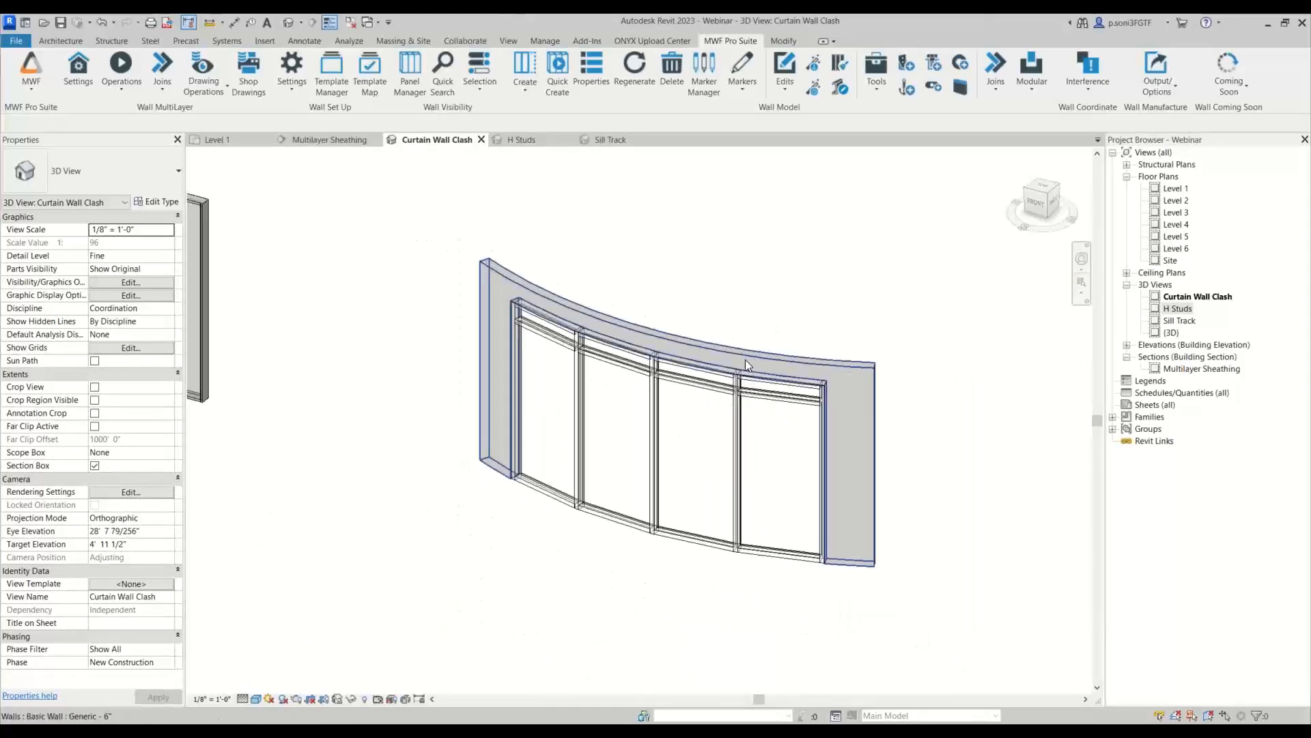
pyautogui.click(744, 359)
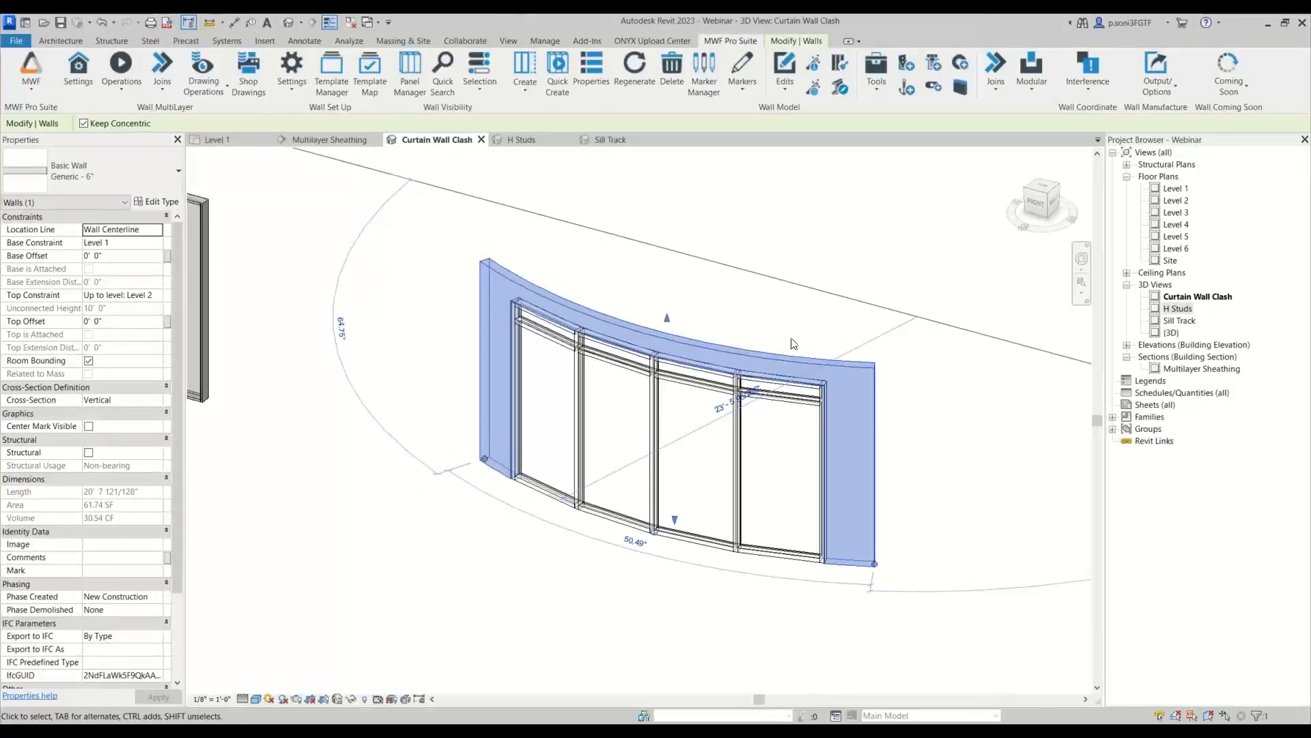
pyautogui.press('Escape')
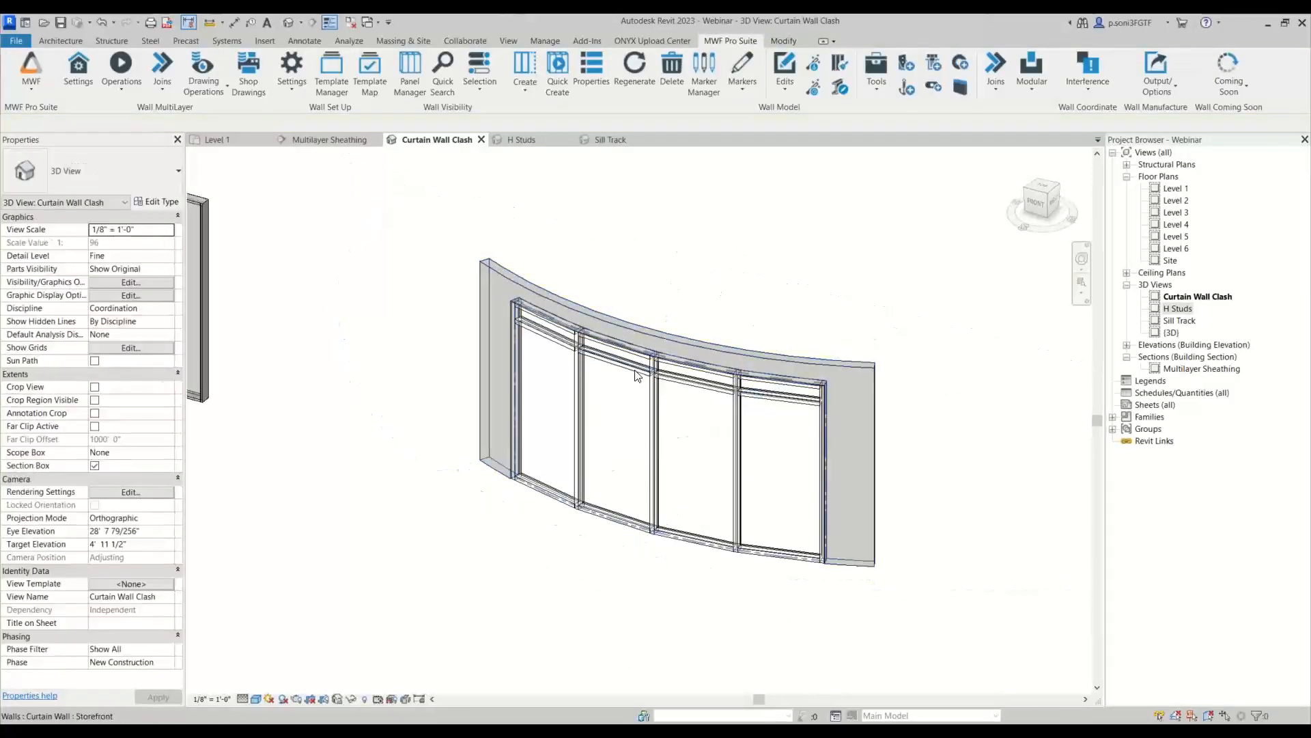
# Step: Check the Automatically Embed setting in the arced Storefront curtain wall's type properties
pyautogui.click(652, 366)
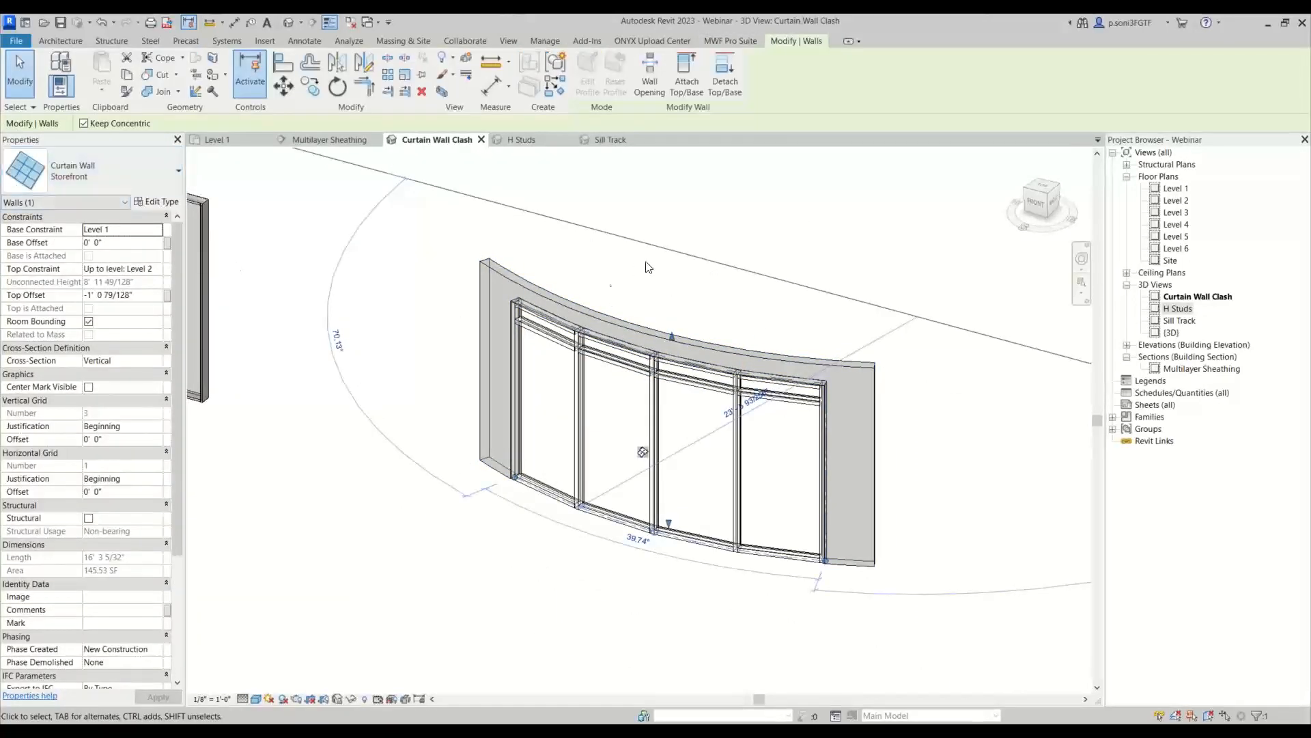
pyautogui.click(140, 203)
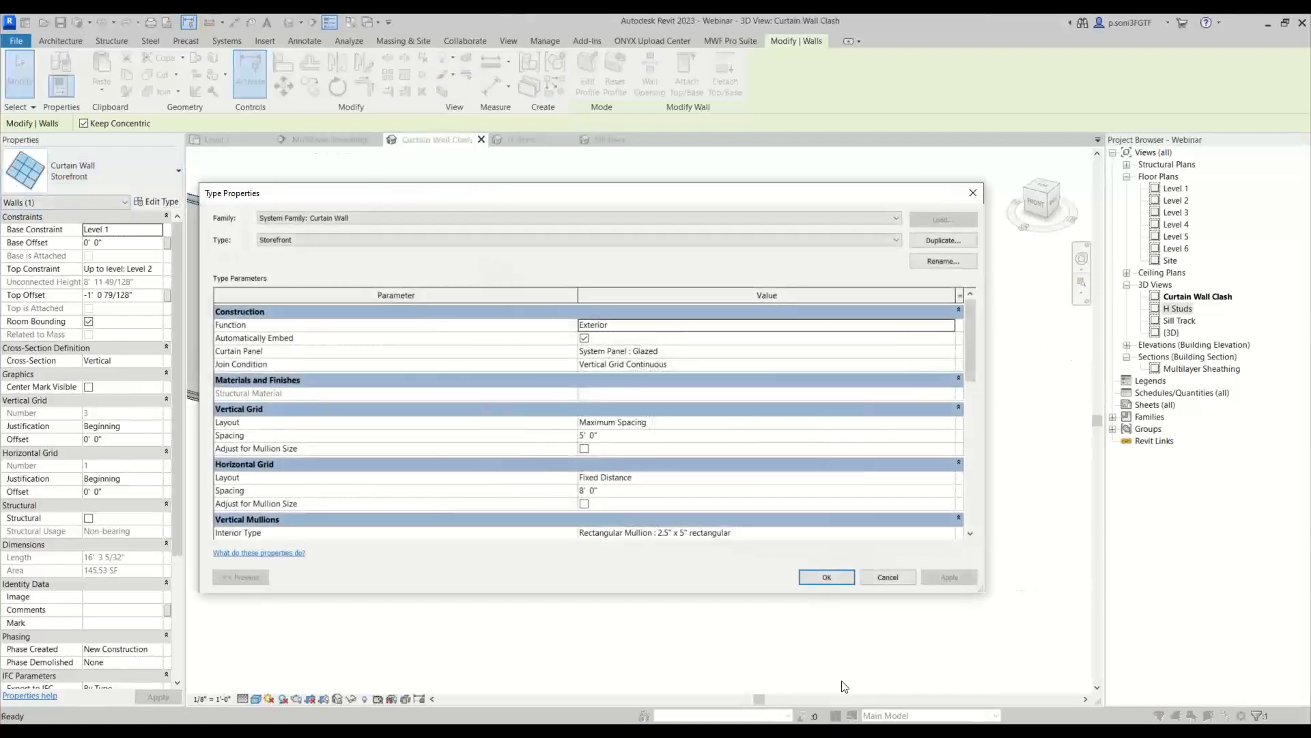
pyautogui.click(826, 577)
pyautogui.click(719, 45)
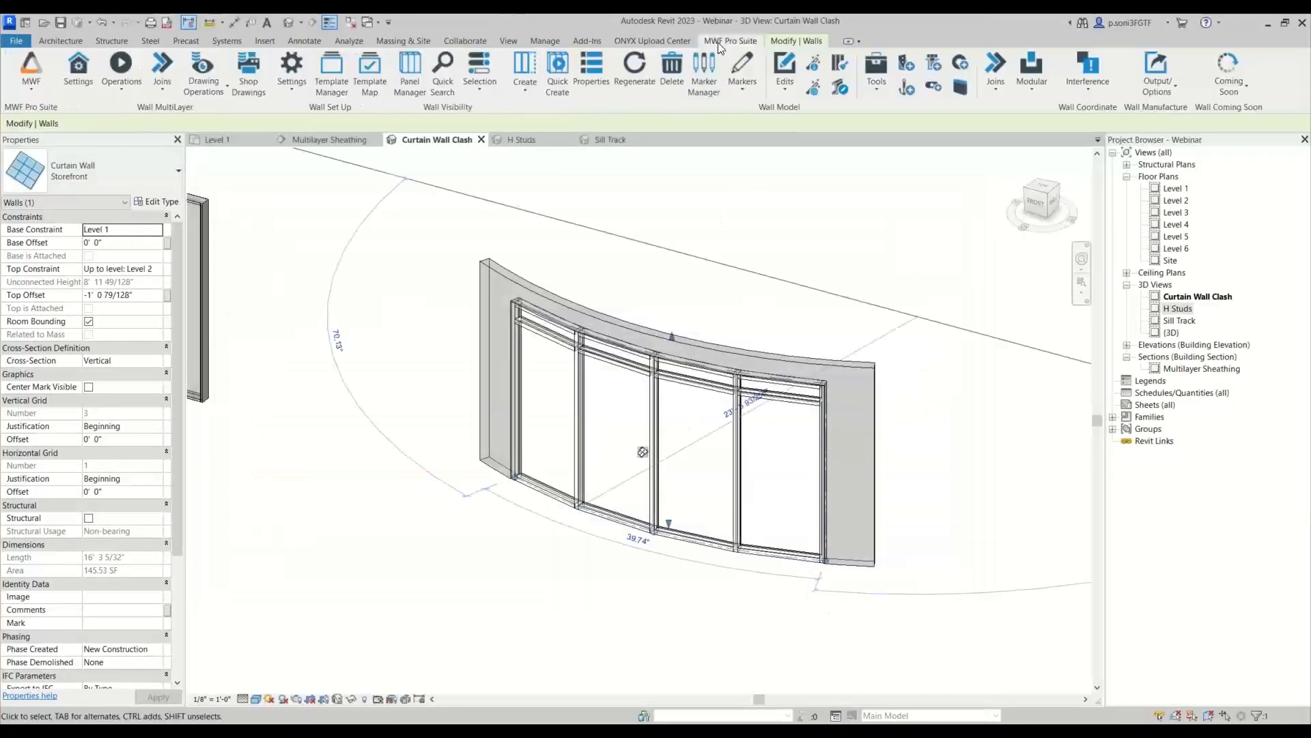
pyautogui.click(748, 193)
# Step: Run Clash Detection on the arced host wall and its curtain wall with the Arced Walls option enabled
pyautogui.moveTo(383, 235); pyautogui.dragTo(984, 642)
pyautogui.click(734, 41)
pyautogui.click(1086, 101)
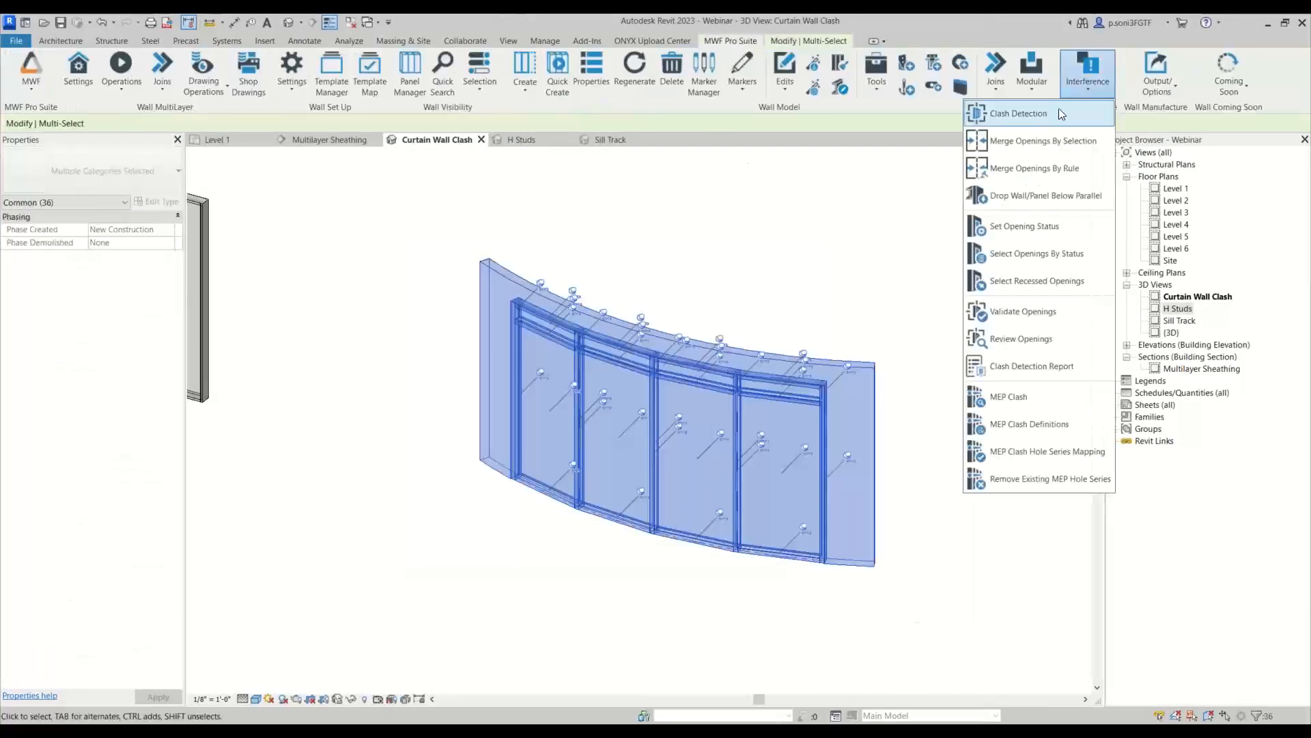
pyautogui.click(1057, 111)
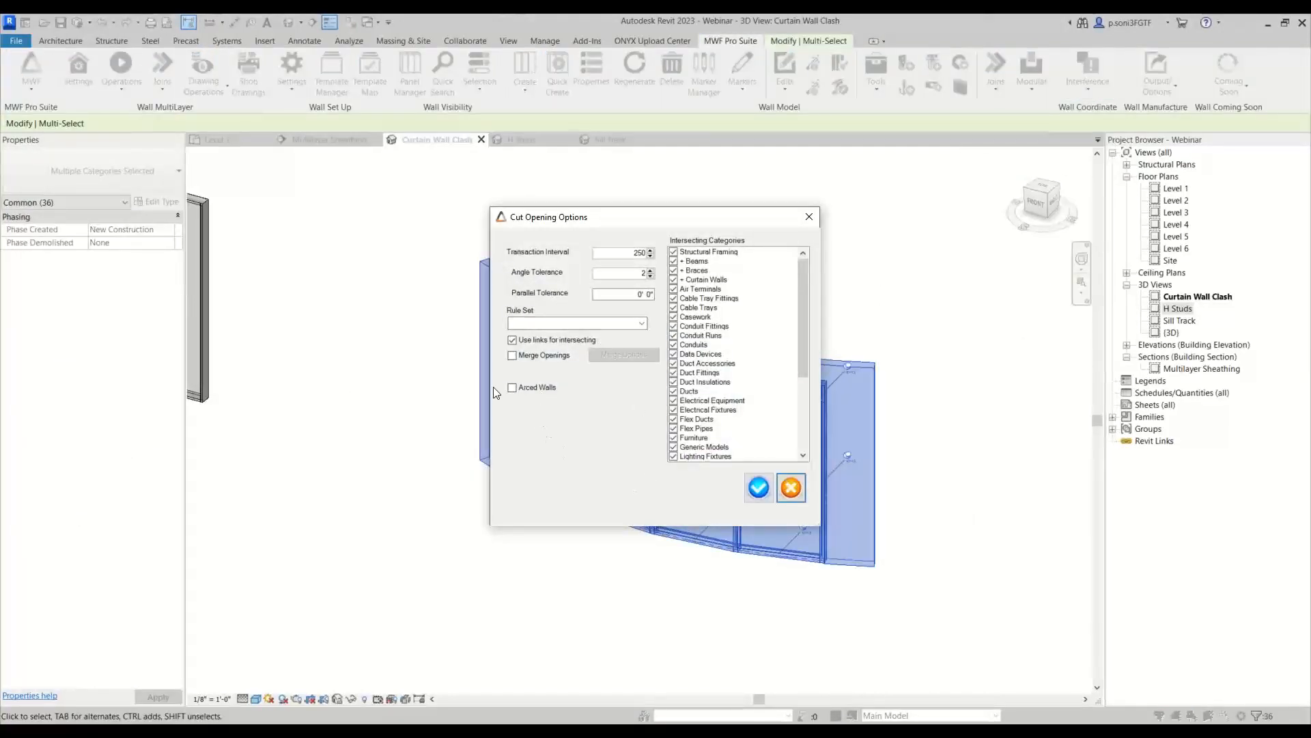
pyautogui.click(512, 388)
pyautogui.click(759, 488)
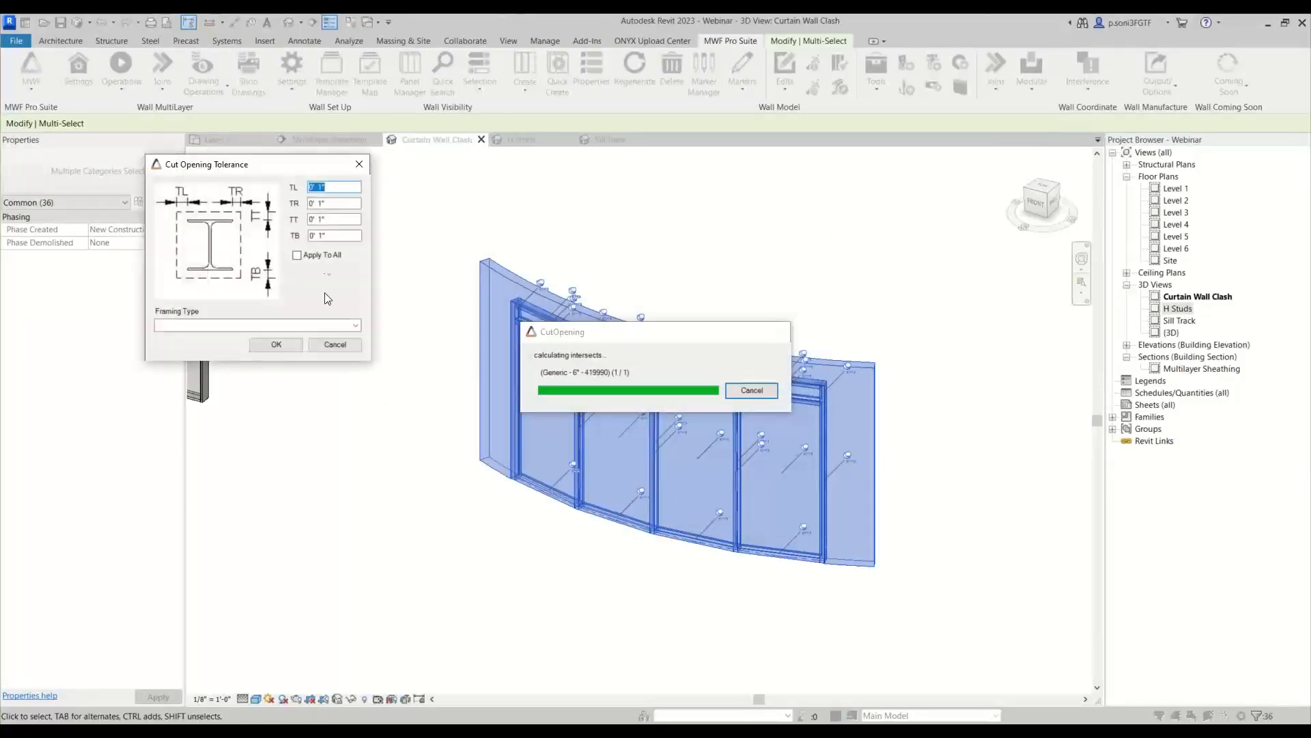
# Step: Accept the 1" cut opening tolerances to cut the curtain wall opening in the arced host wall
pyautogui.click(297, 343)
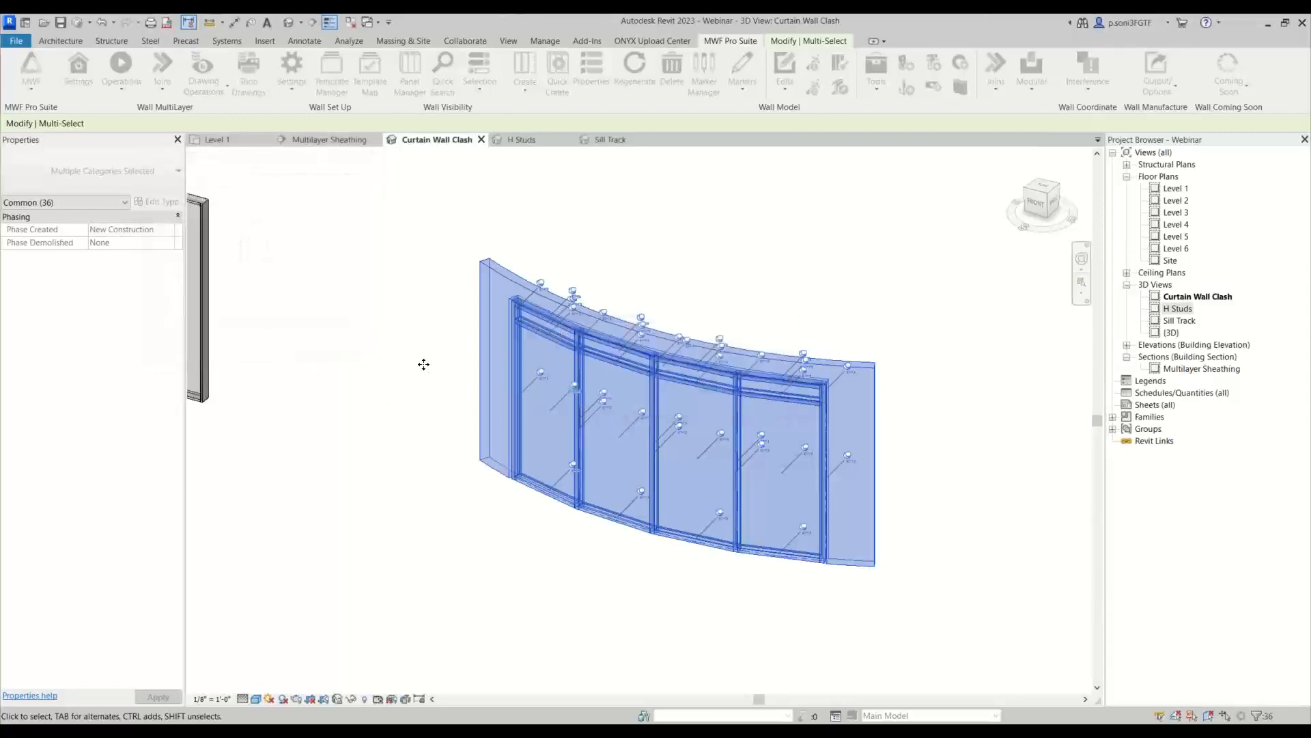
pyautogui.keyDown('shift'); pyautogui.moveTo(658, 276); pyautogui.dragTo(598, 222, button='middle'); pyautogui.keyUp('shift')
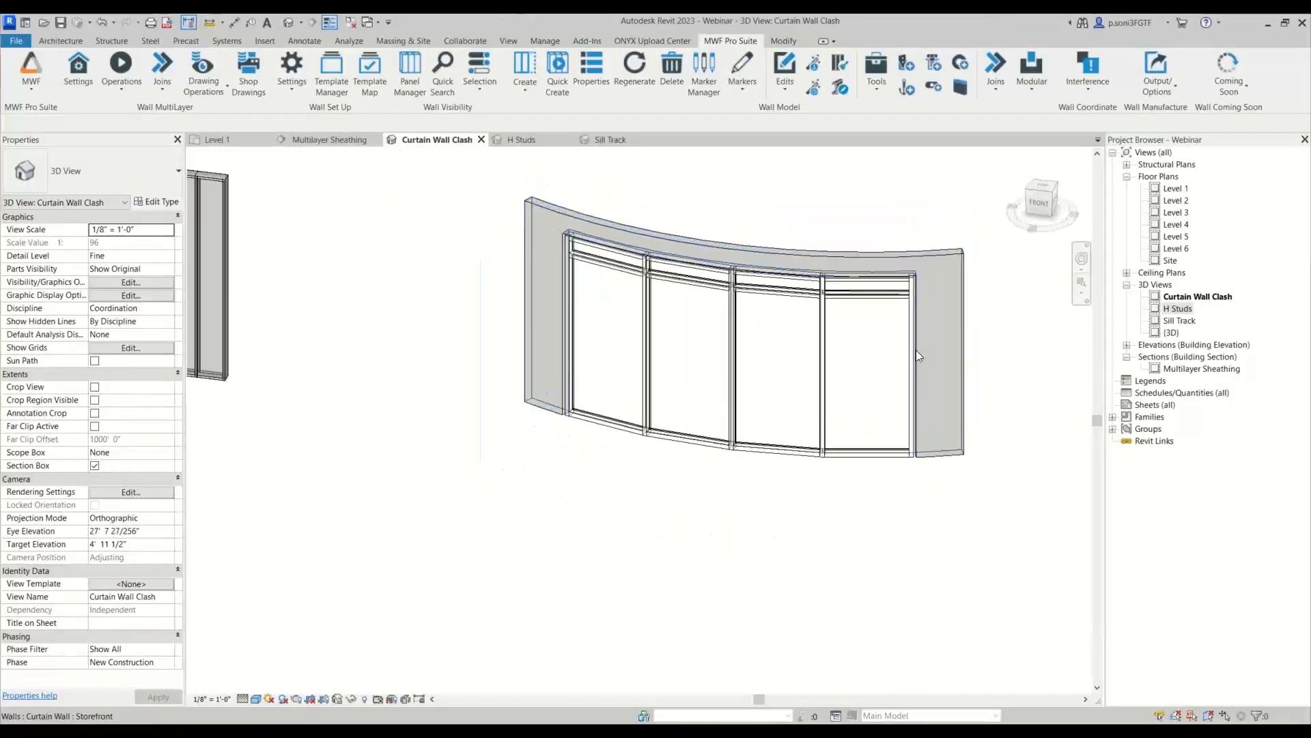
# Step: Create a framed exterior bearing panel on the arced host wall, leaving the Template Manager unchanged
pyautogui.click(598, 219)
pyautogui.click(730, 41)
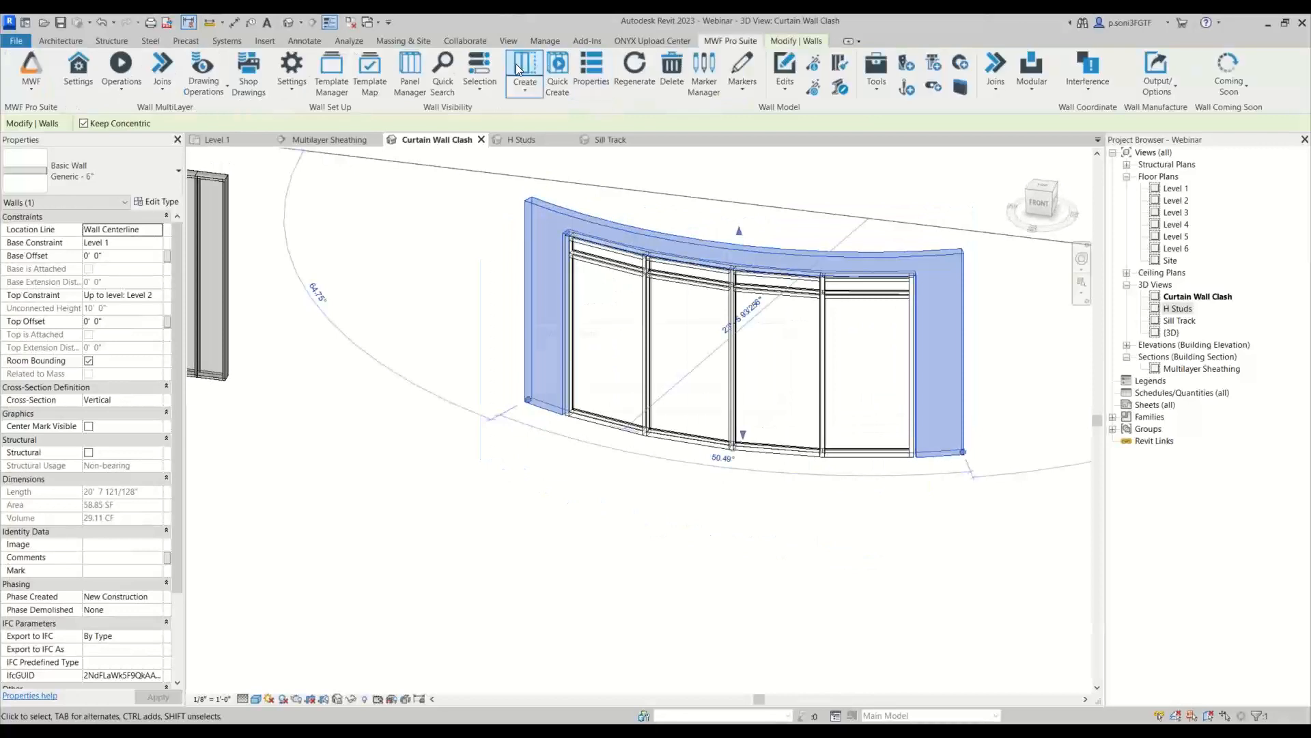
pyautogui.click(524, 69)
pyautogui.click(646, 522)
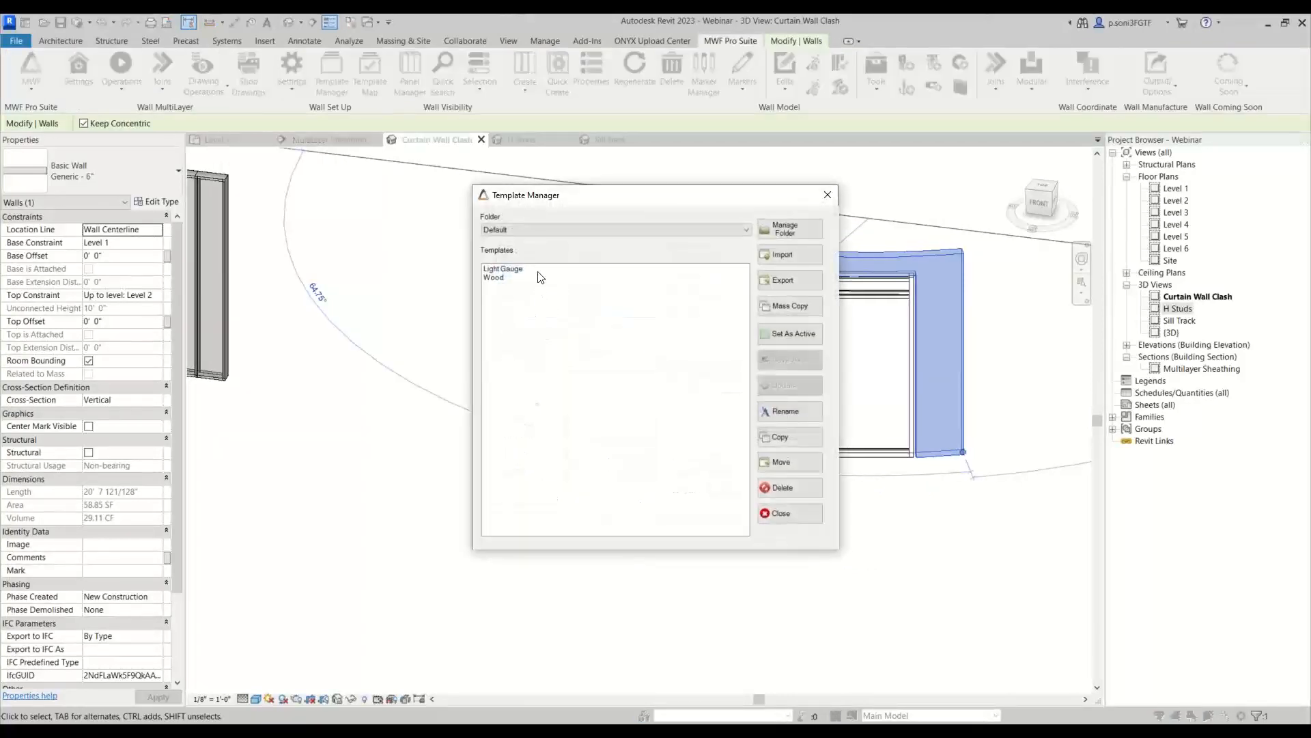
pyautogui.click(792, 510)
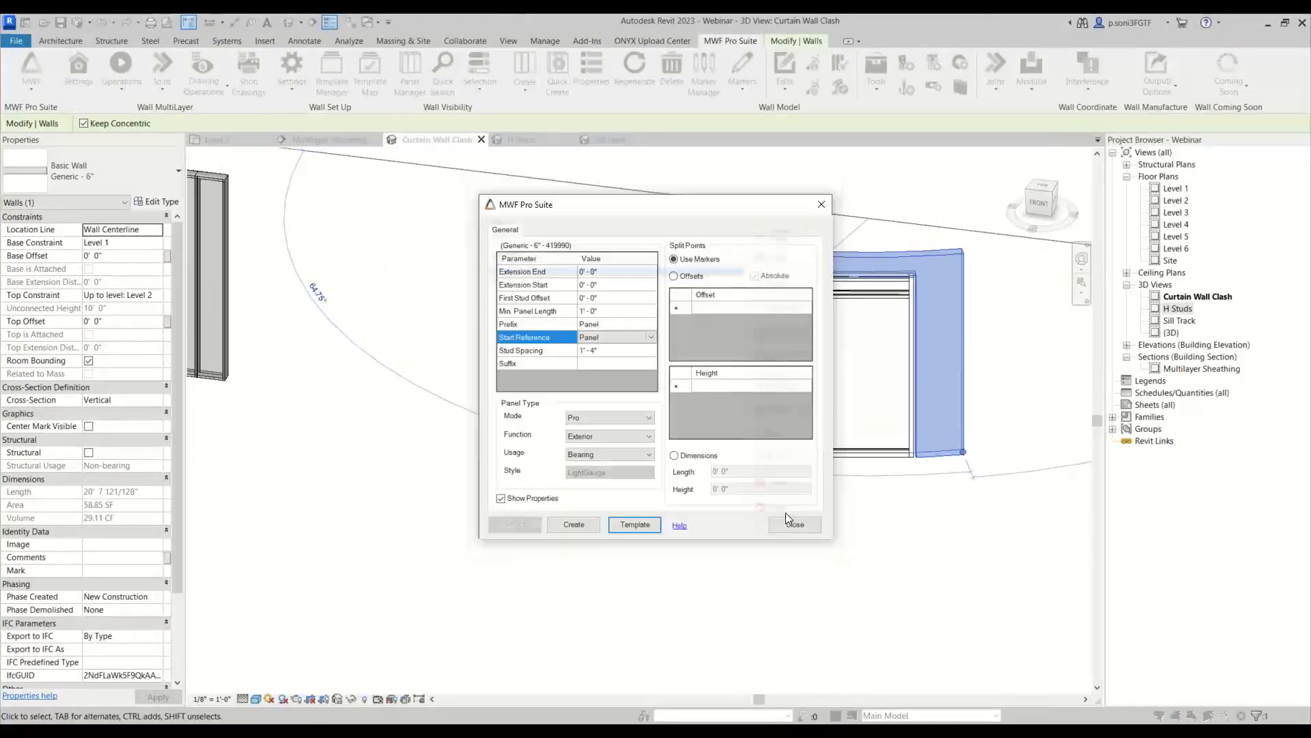
pyautogui.click(587, 523)
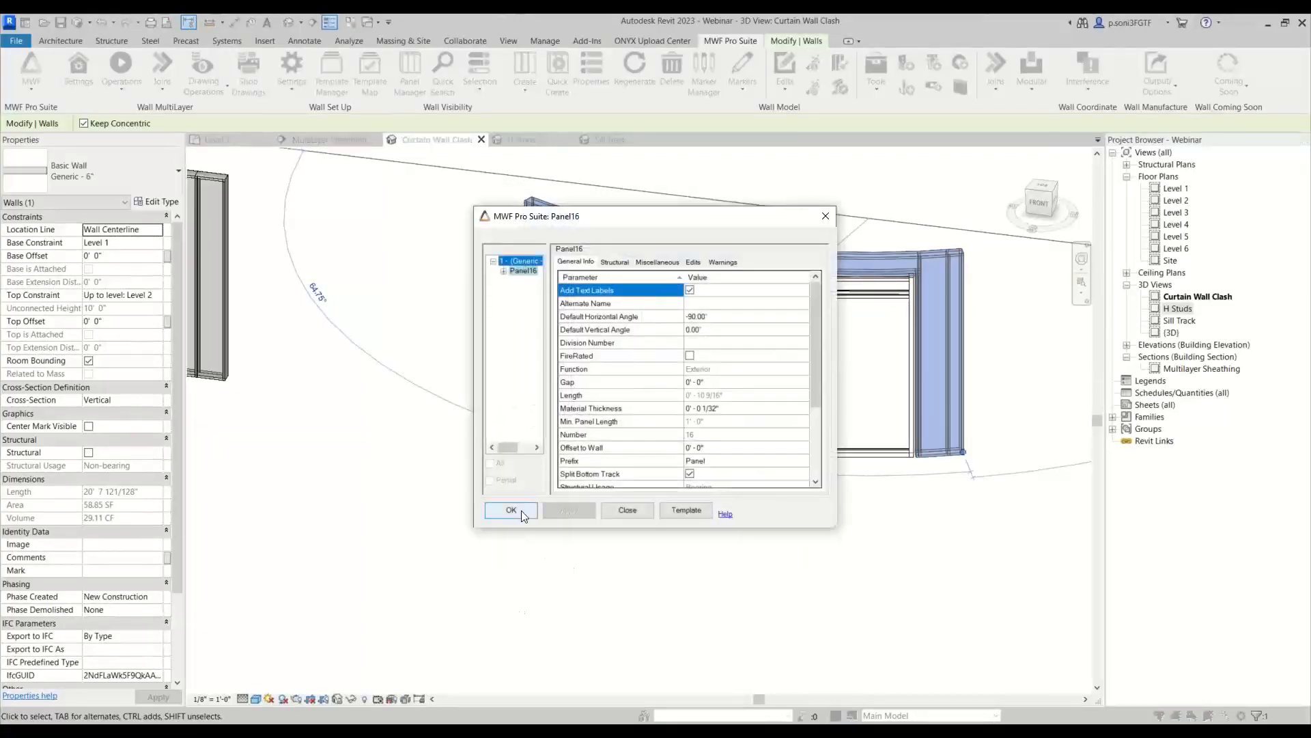
pyautogui.click(510, 510)
pyautogui.keyDown('shift'); pyautogui.moveTo(892, 461); pyautogui.dragTo(774, 363, button='middle'); pyautogui.keyUp('shift')
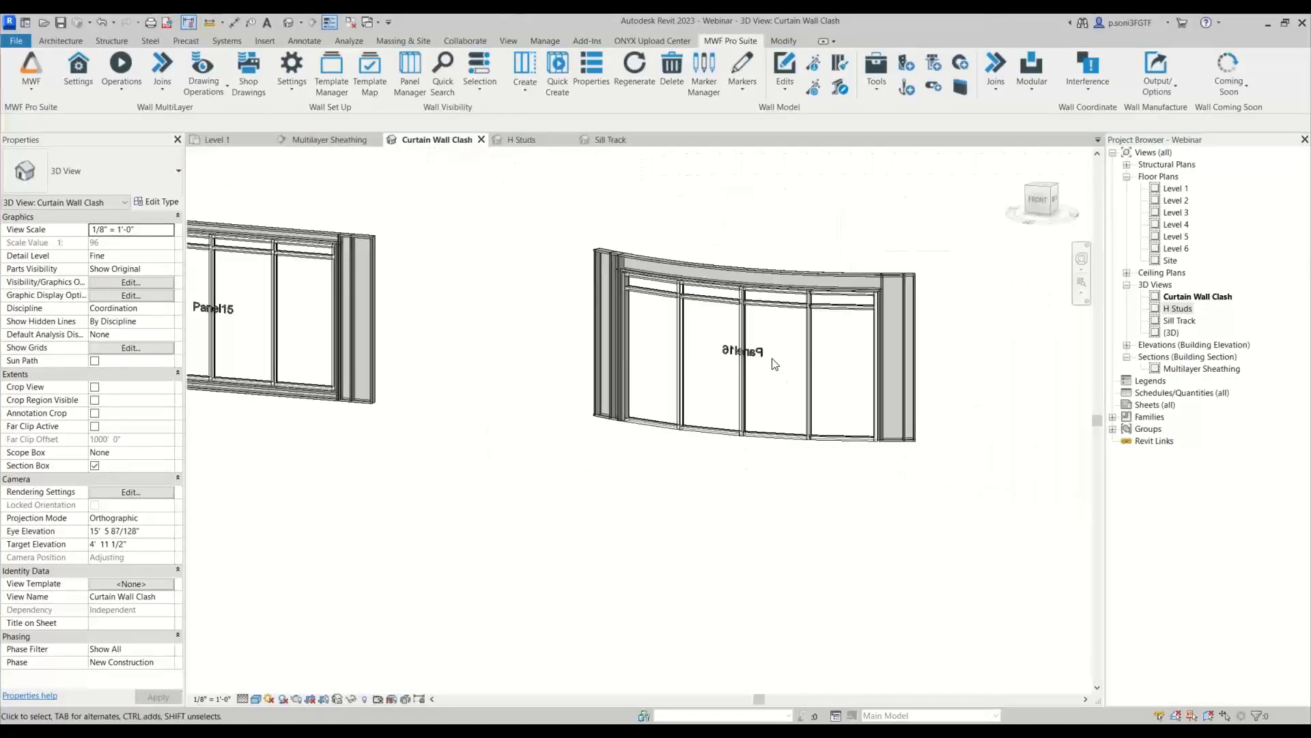
# Step: Set the arced panel's minimum cripple length to 2" in its structural properties and apply it to the framing
pyautogui.scroll(4, 683, 265)
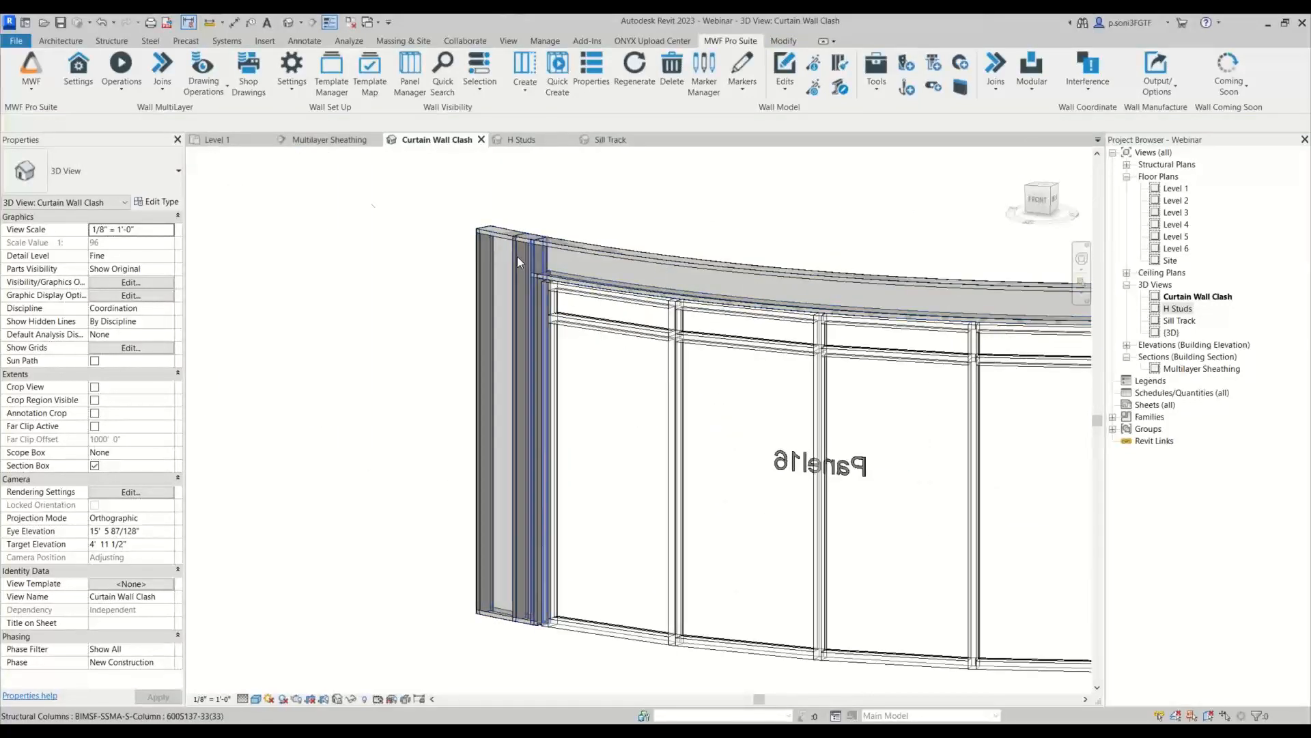
pyautogui.click(526, 285)
pyautogui.click(727, 39)
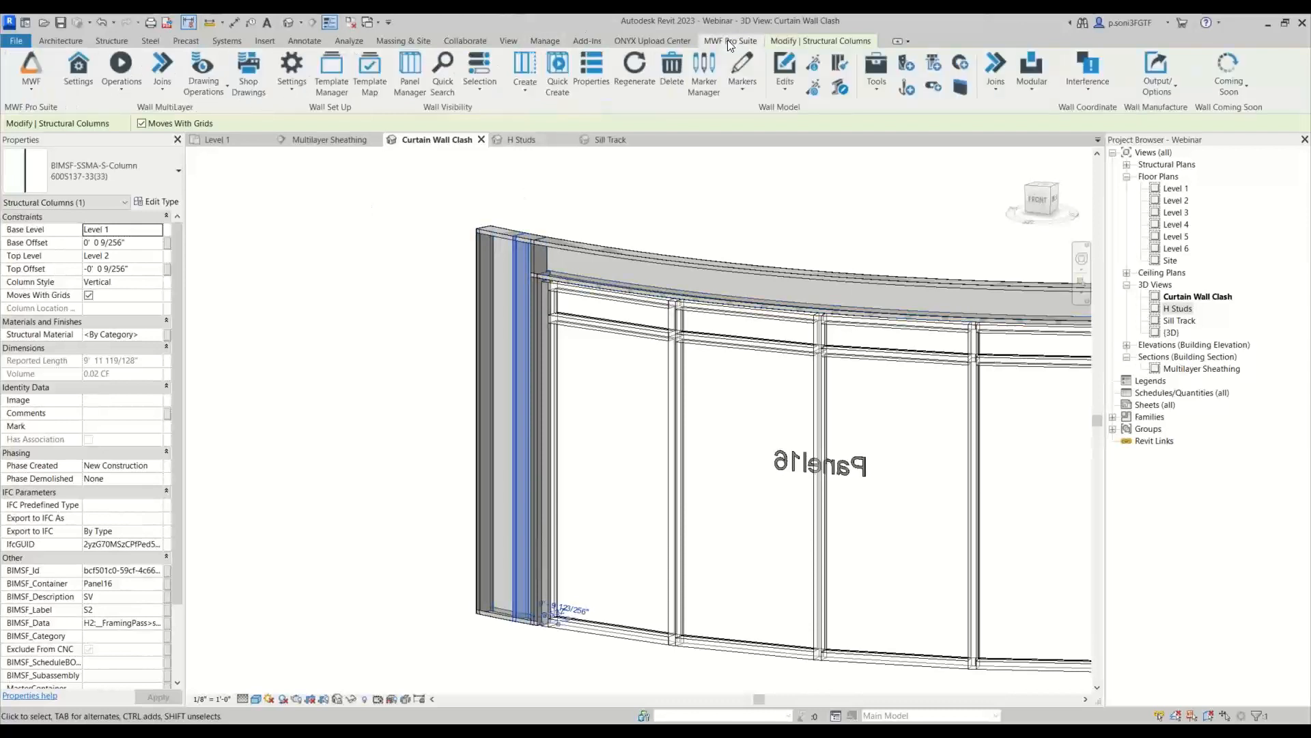
pyautogui.click(599, 78)
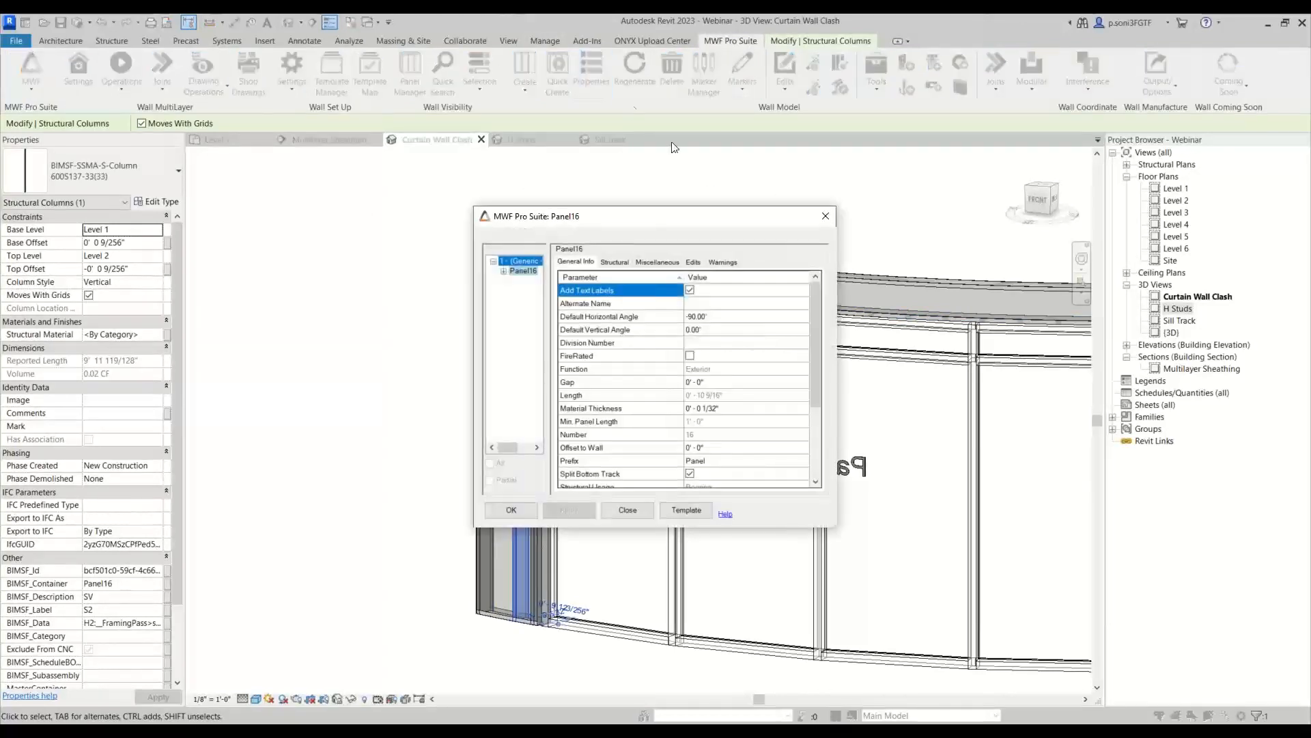
pyautogui.click(619, 263)
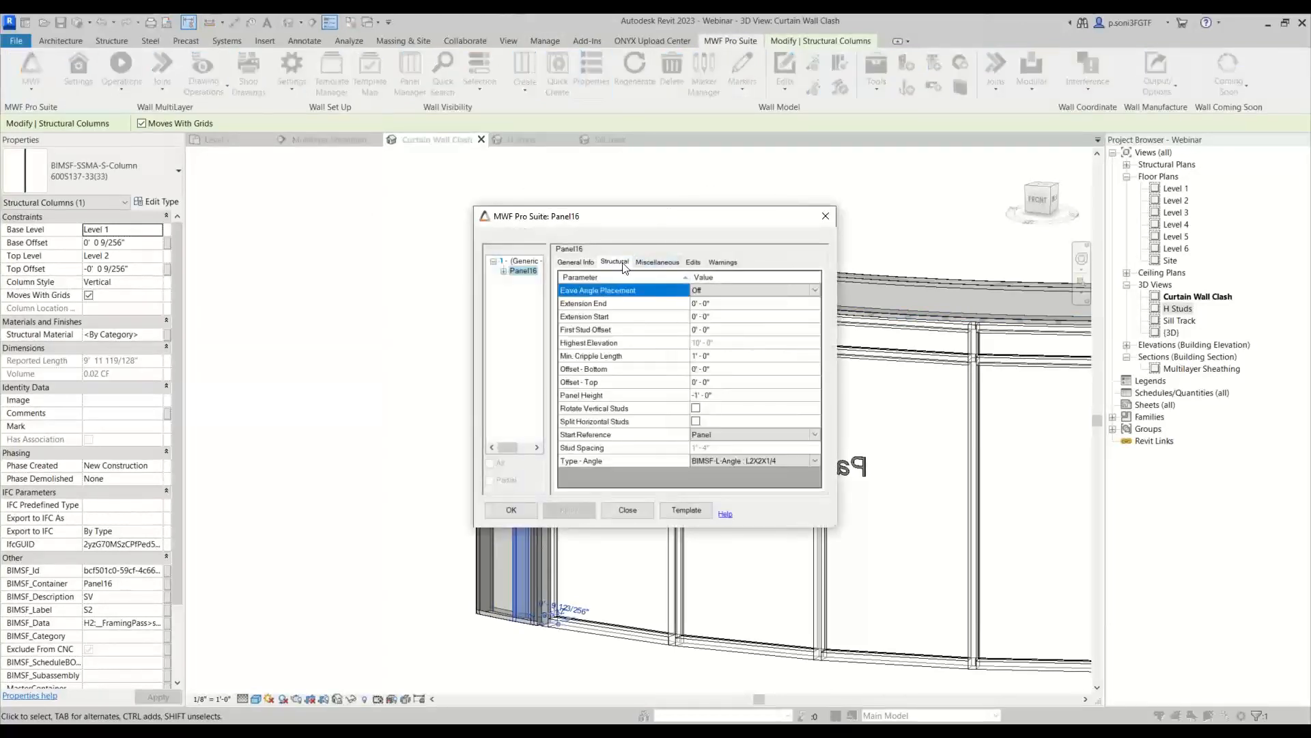
pyautogui.click(704, 357)
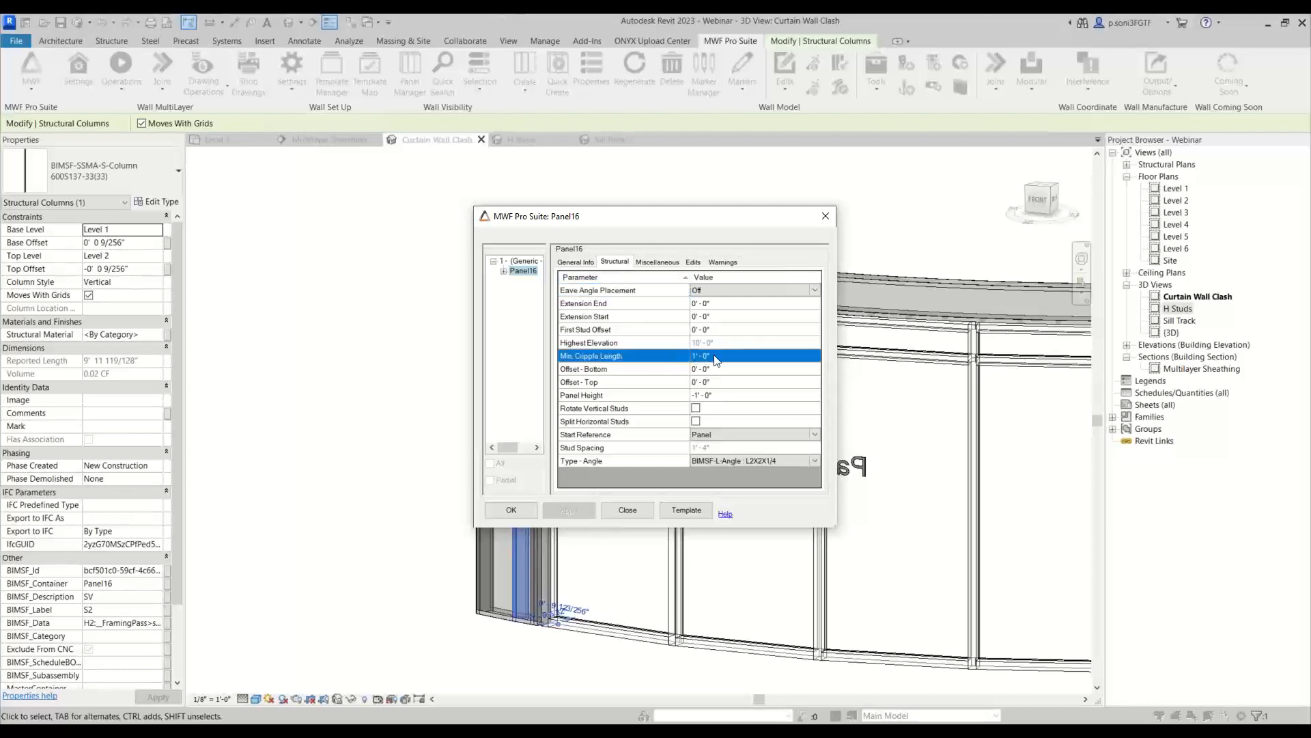
pyautogui.click(704, 357)
pyautogui.moveTo(707, 357); pyautogui.dragTo(670, 361)
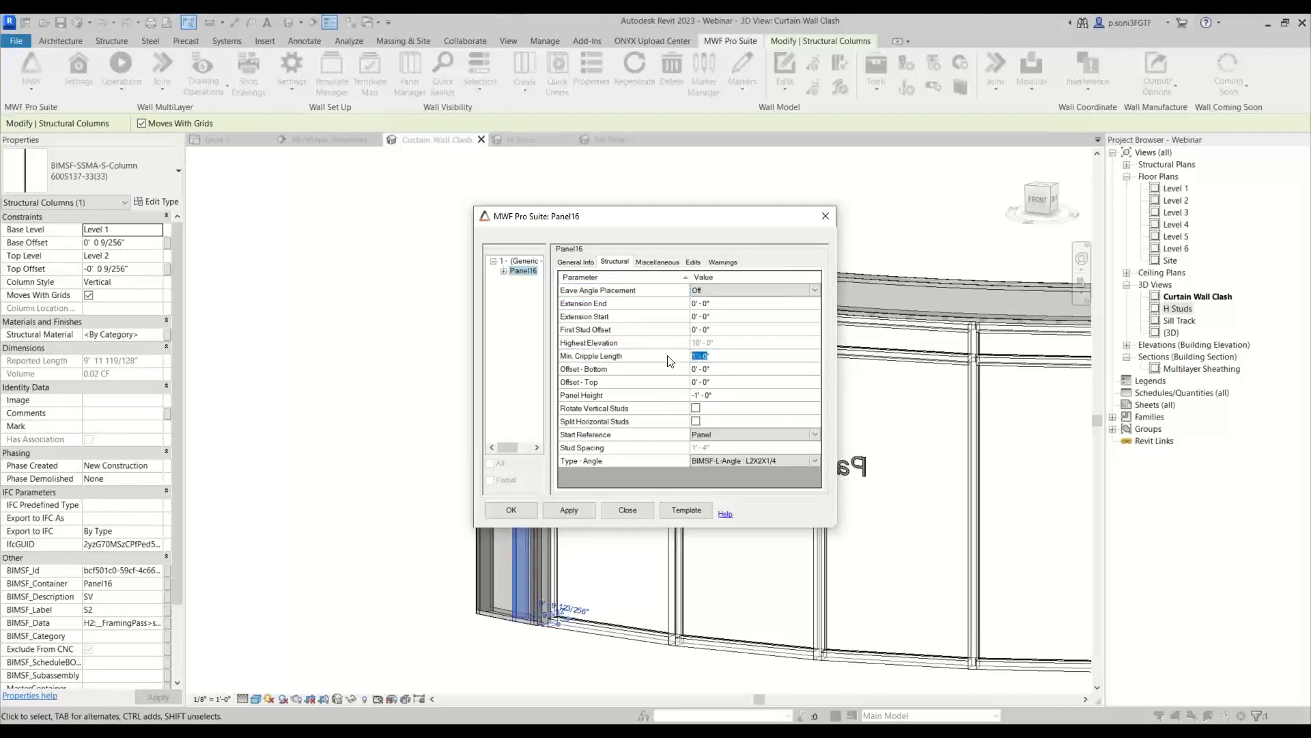
pyautogui.write('2"')
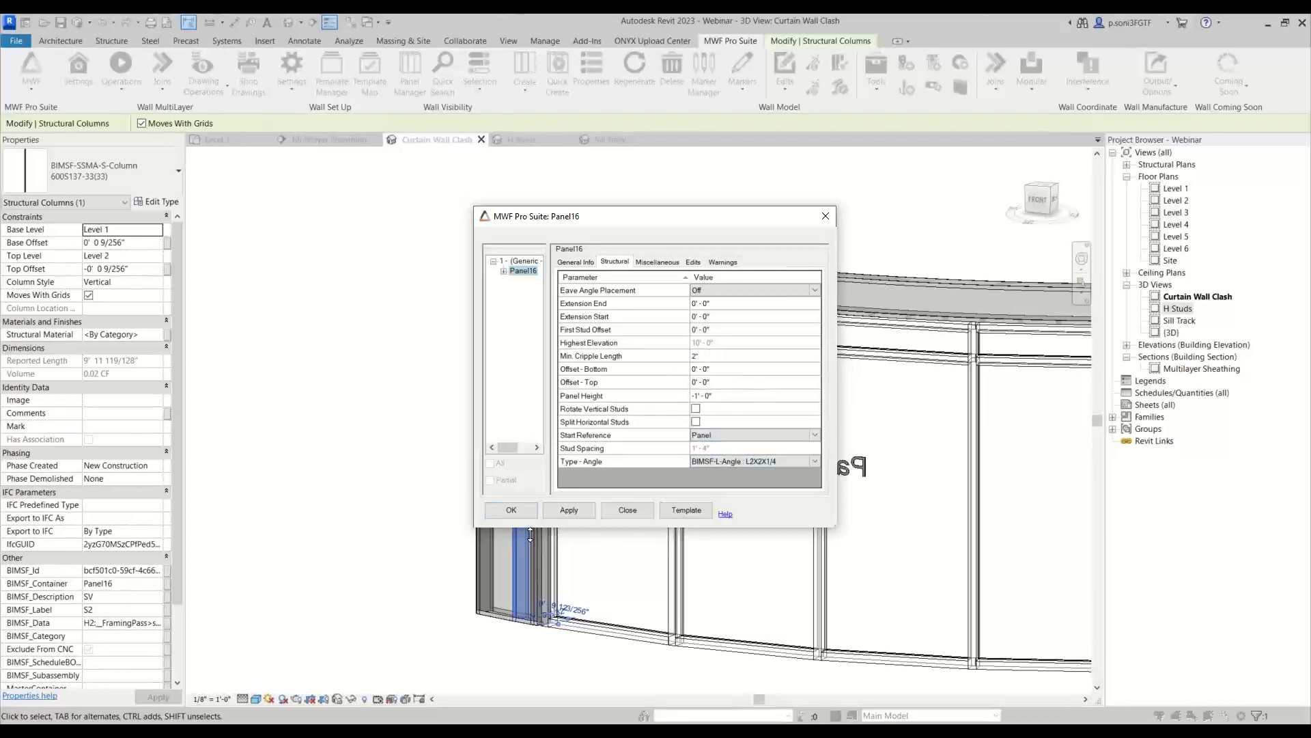
pyautogui.click(511, 509)
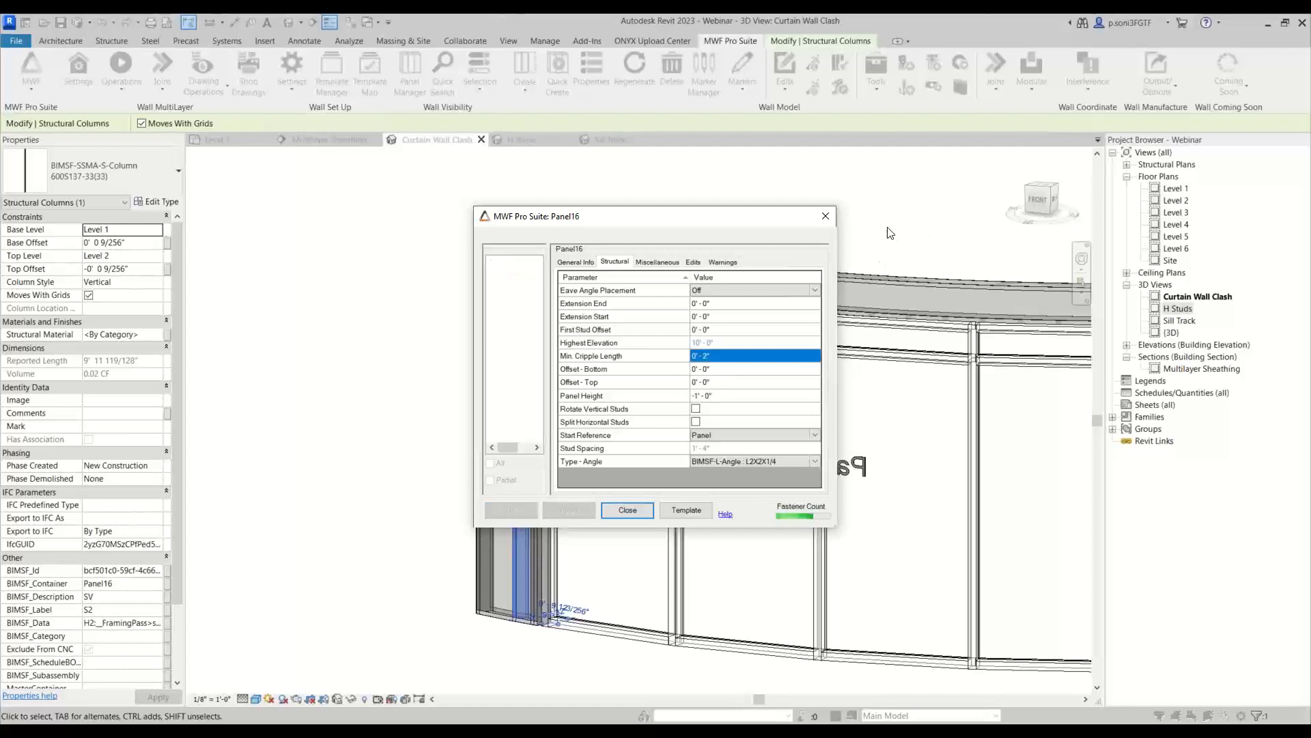
pyautogui.scroll(-3, 741, 312)
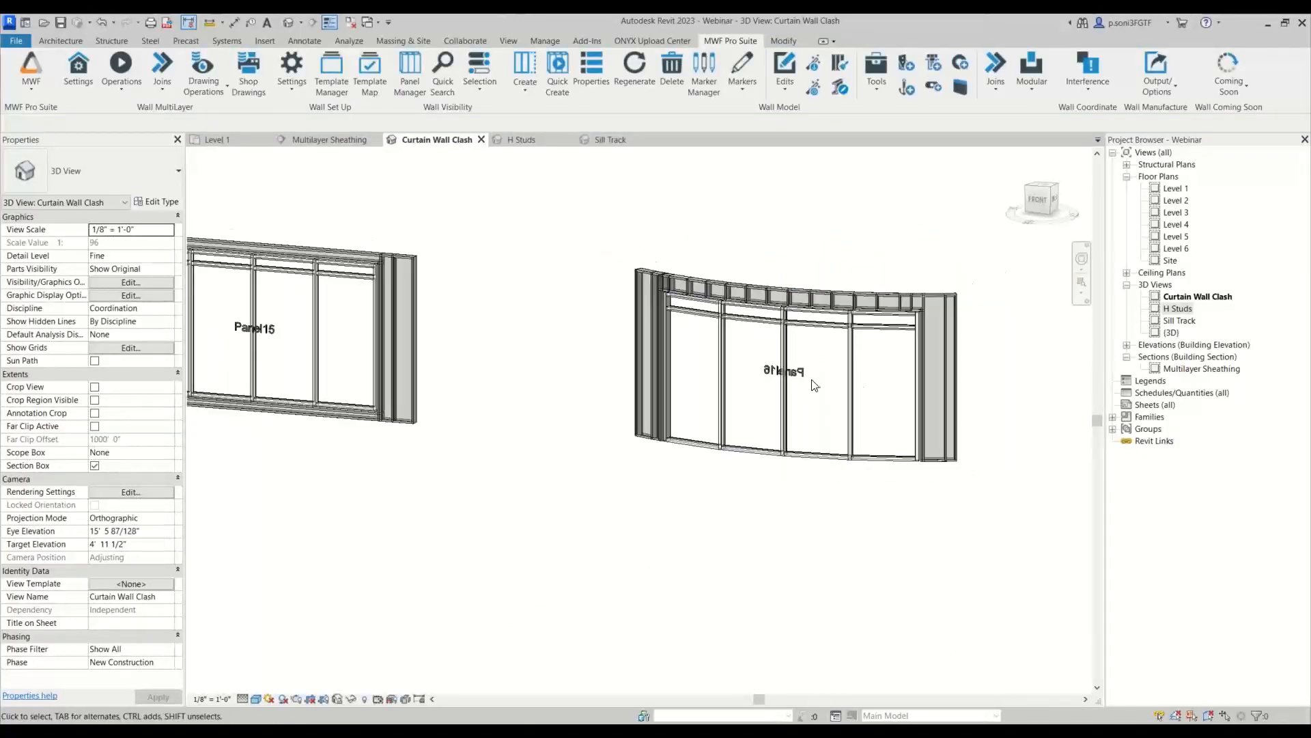
# Step: Flip the panel label of the arced panel
pyautogui.click(783, 371)
pyautogui.click(744, 41)
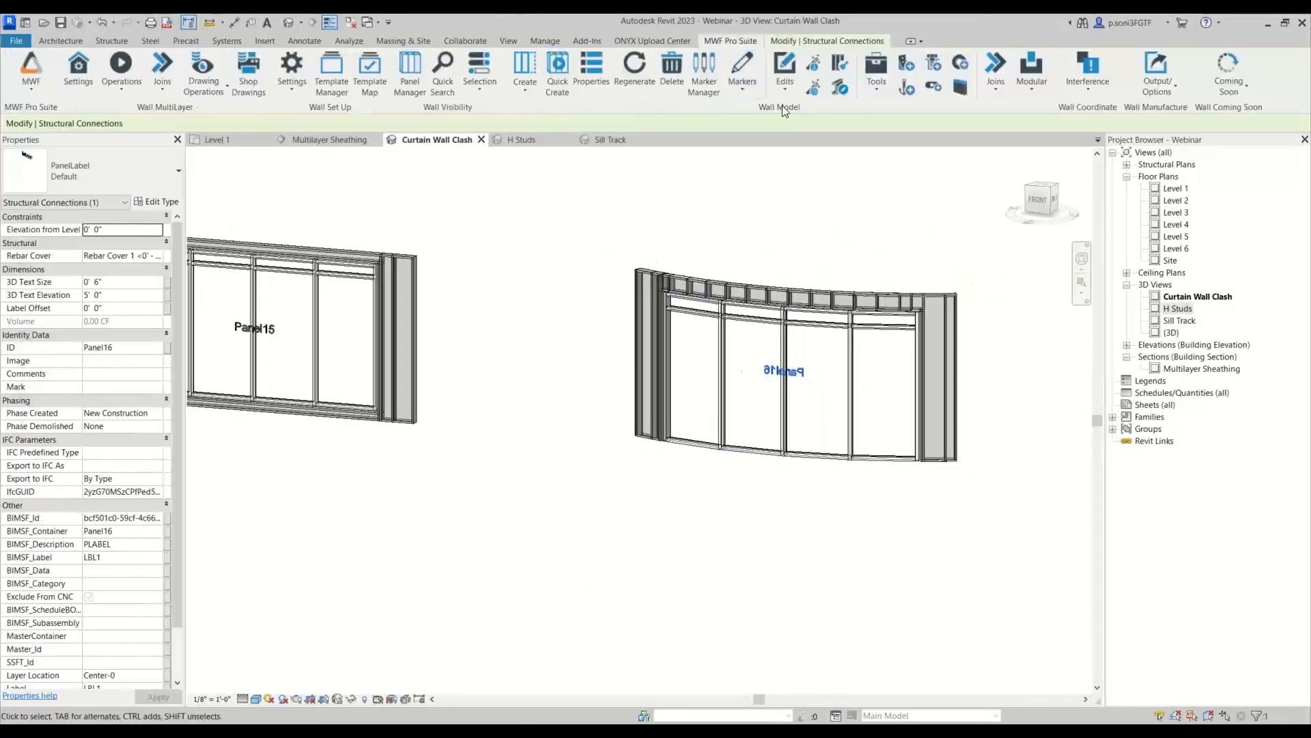
pyautogui.click(876, 72)
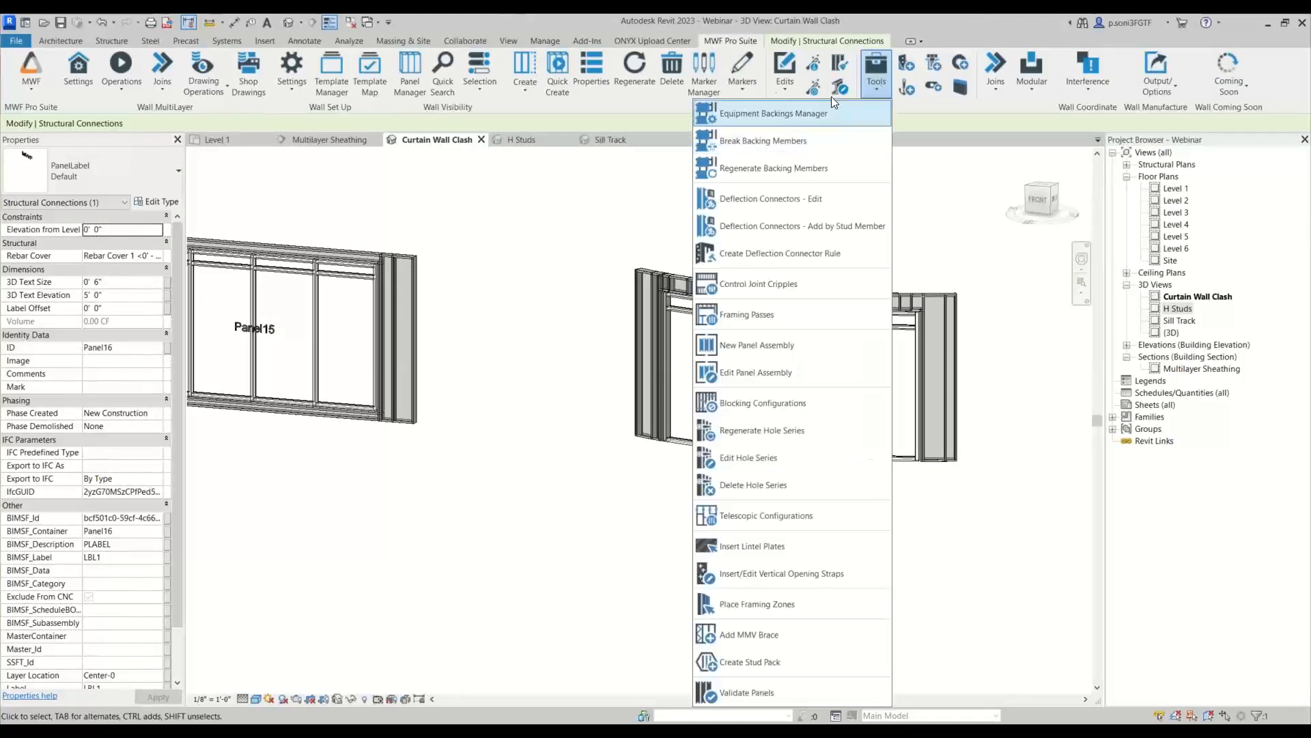
pyautogui.click(785, 75)
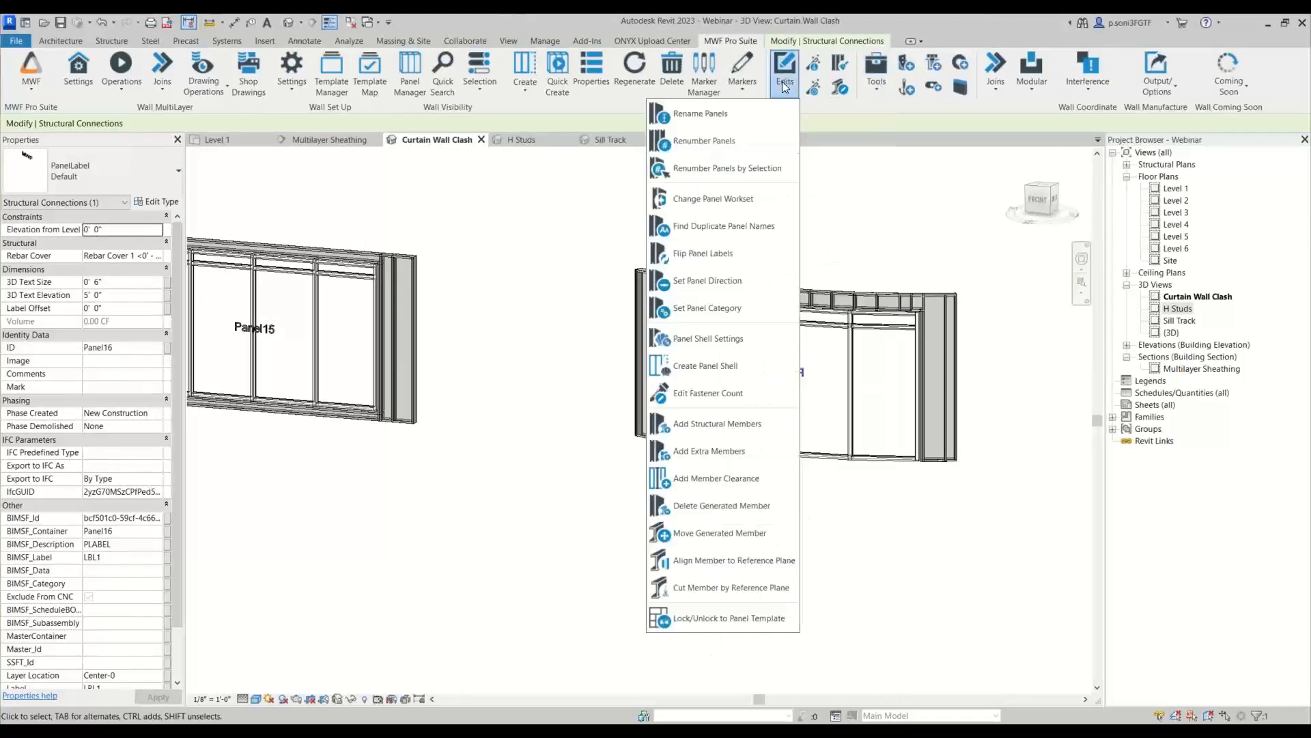
pyautogui.click(702, 249)
pyautogui.click(794, 242)
# Step: Examine the framing around the arced curtain wall opening and compare it with the straight wall panels
pyautogui.scroll(2, 846, 337)
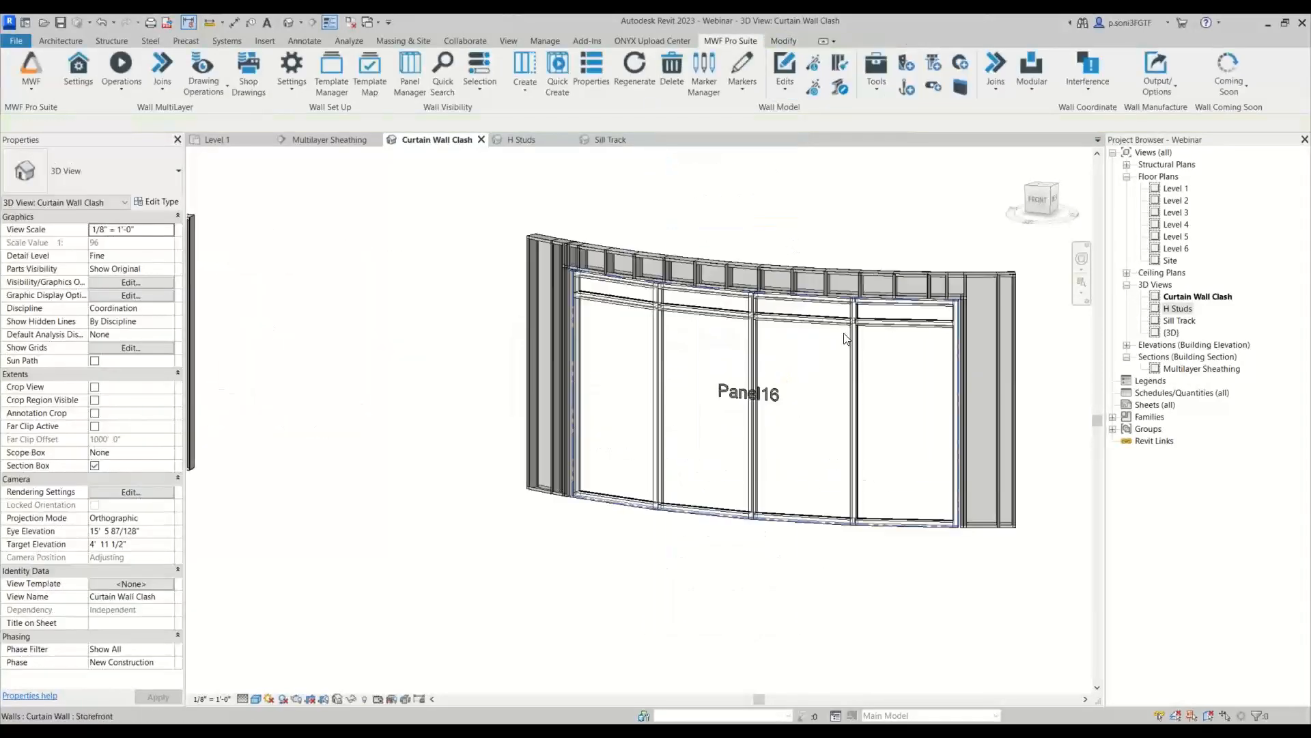
pyautogui.moveTo(847, 338); pyautogui.dragTo(800, 346, button='middle')
pyautogui.scroll(1, 791, 309)
pyautogui.scroll(-3, 652, 227)
pyautogui.keyDown('shift'); pyautogui.moveTo(791, 209); pyautogui.dragTo(822, 253, button='middle'); pyautogui.keyUp('shift')
pyautogui.scroll(-4, 822, 253)
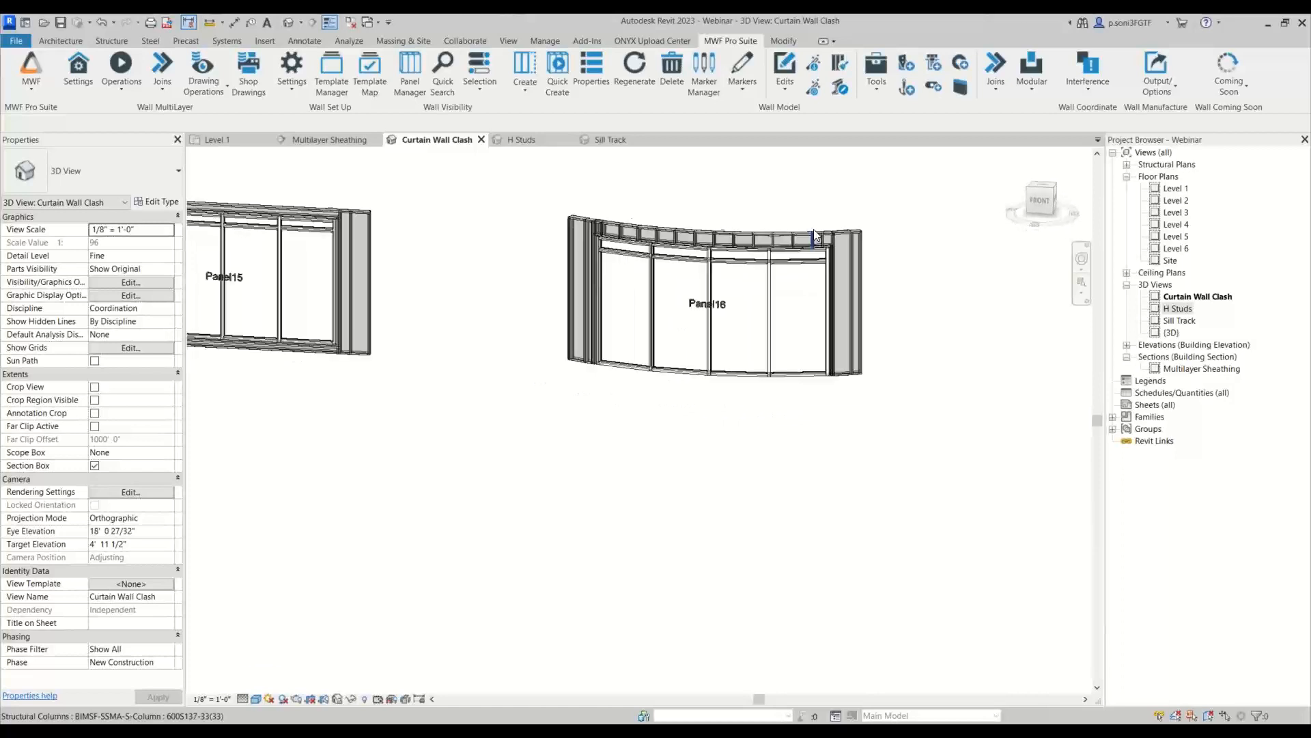
pyautogui.scroll(2, 679, 498)
pyautogui.scroll(-2, 655, 502)
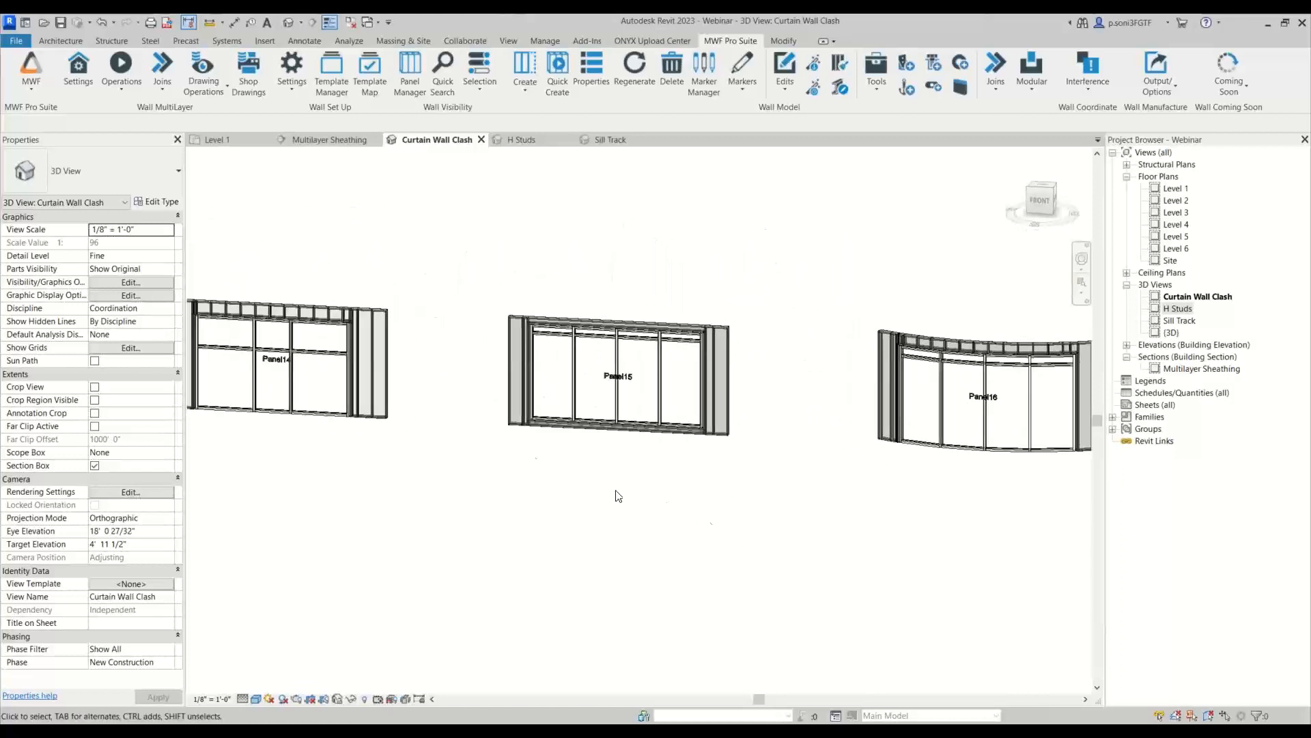
pyautogui.scroll(-2, 542, 255)
# Step: Open the Level 1 floor plan and inspect the wall with its markers in the H Studs area
pyautogui.click(216, 140)
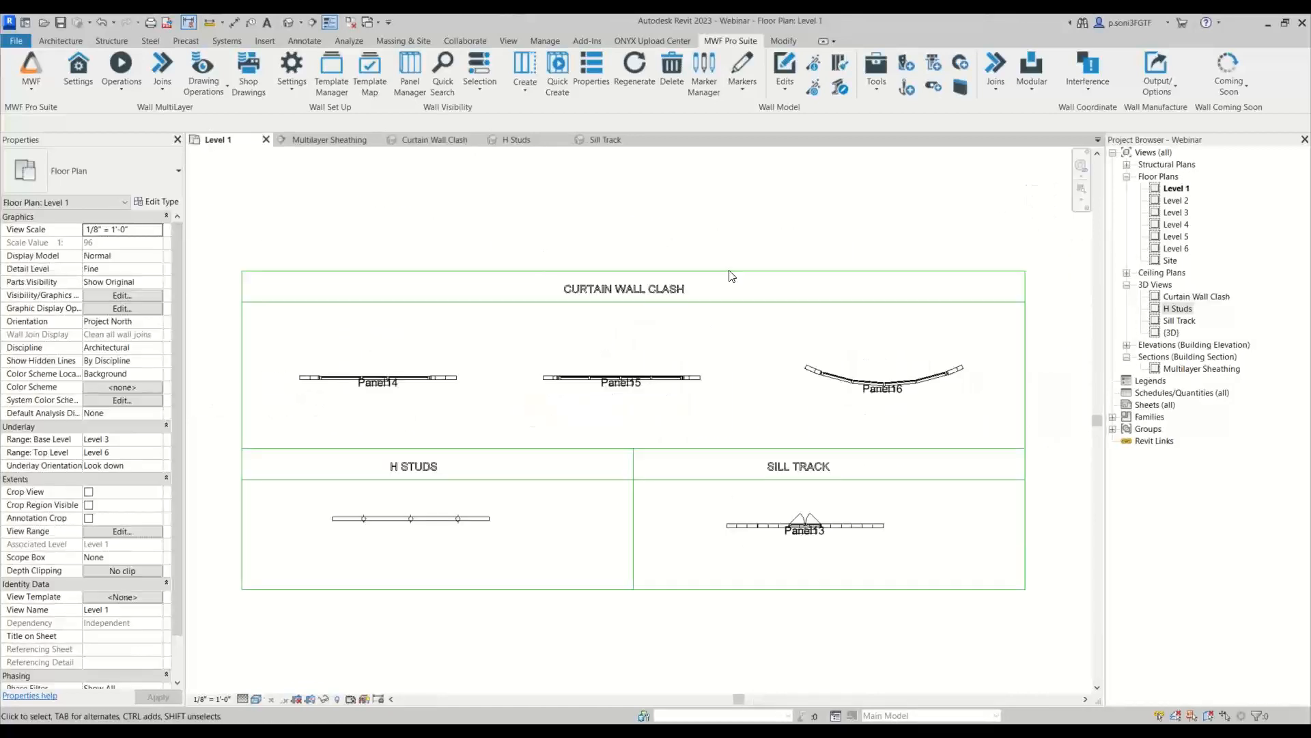
pyautogui.scroll(4, 576, 542)
pyautogui.moveTo(517, 513); pyautogui.dragTo(625, 497, button='middle')
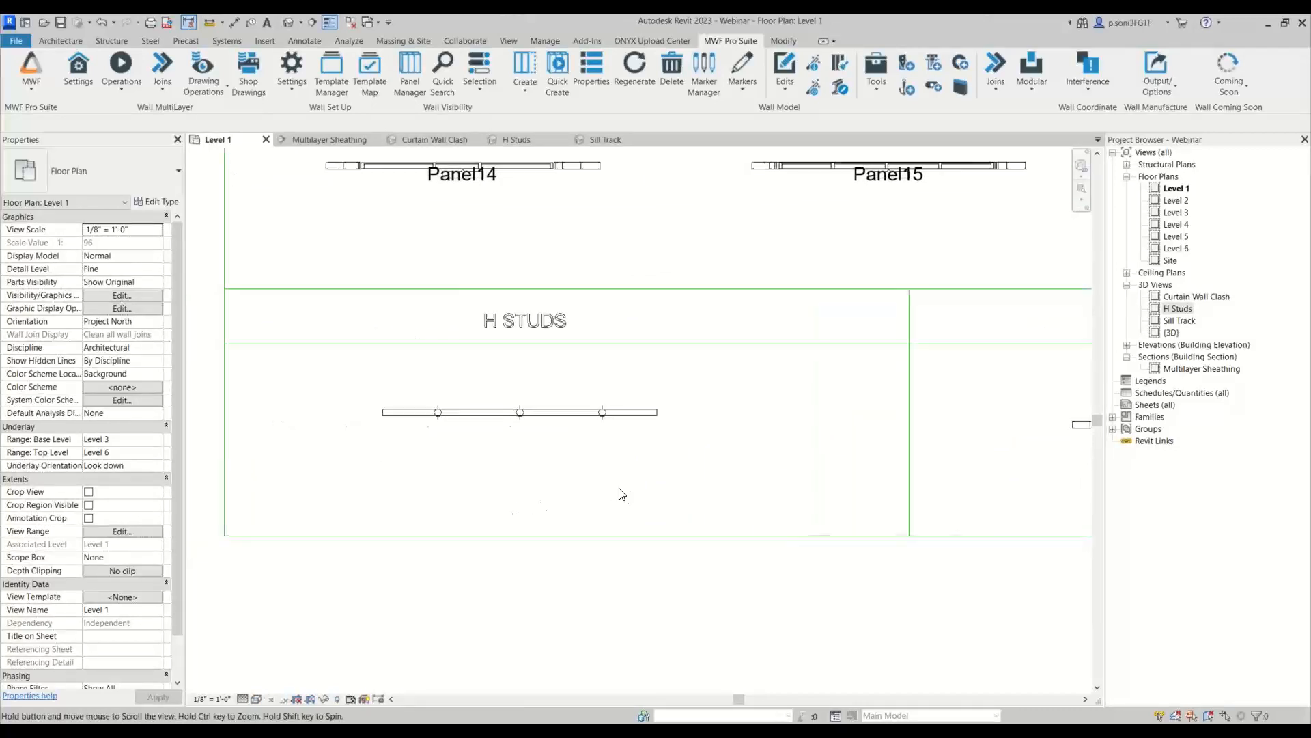
pyautogui.scroll(2, 620, 489)
pyautogui.moveTo(468, 363); pyautogui.dragTo(527, 377, button='middle')
pyautogui.scroll(3, 360, 383)
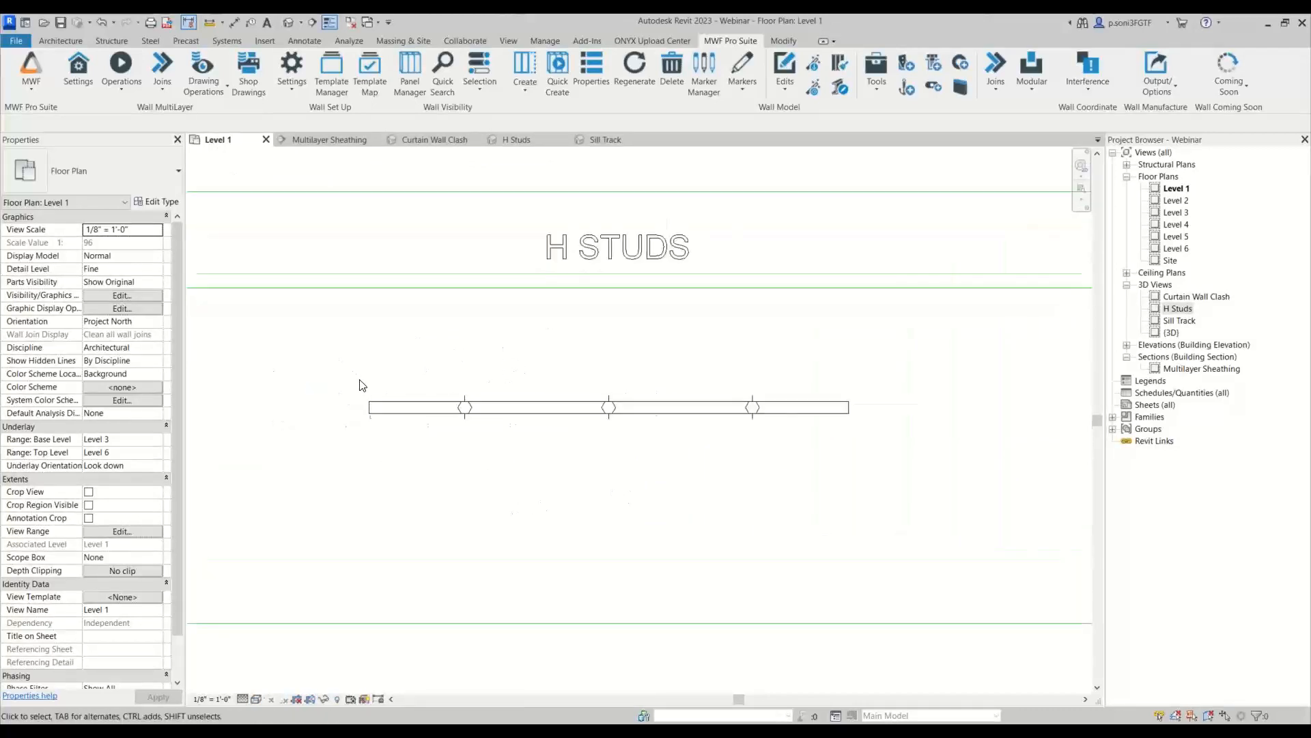
pyautogui.moveTo(320, 350); pyautogui.dragTo(984, 514)
pyautogui.click(454, 351)
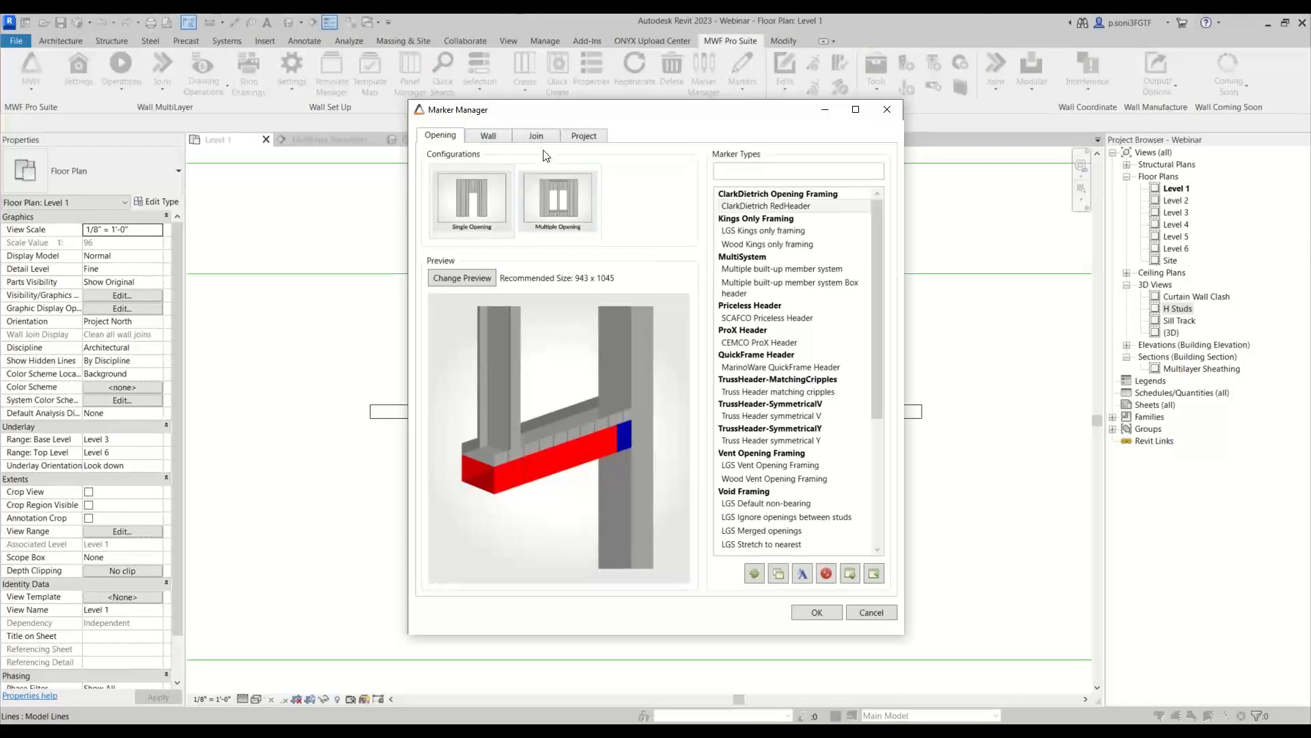
# Step: In the Marker Manager, duplicate the H Stud vertical framing marker type as "H Stud Webinar"
pyautogui.click(489, 135)
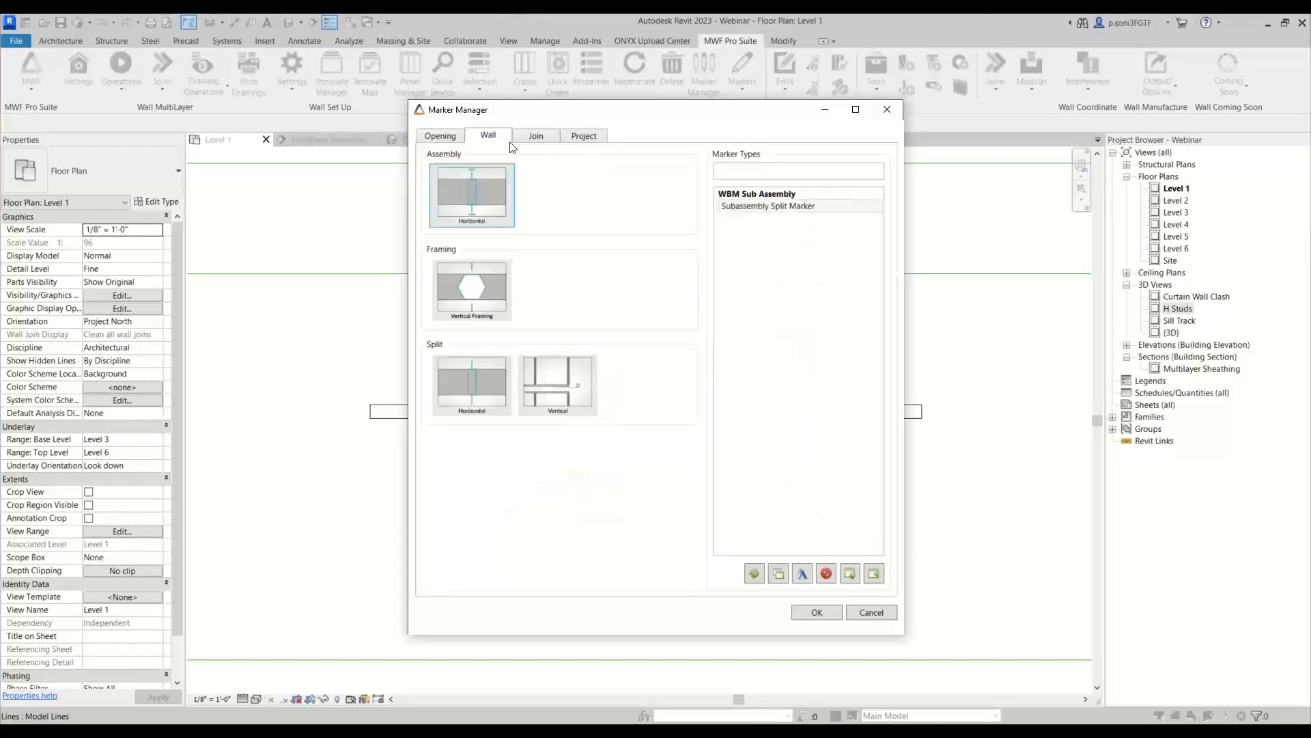
pyautogui.click(468, 301)
pyautogui.click(732, 280)
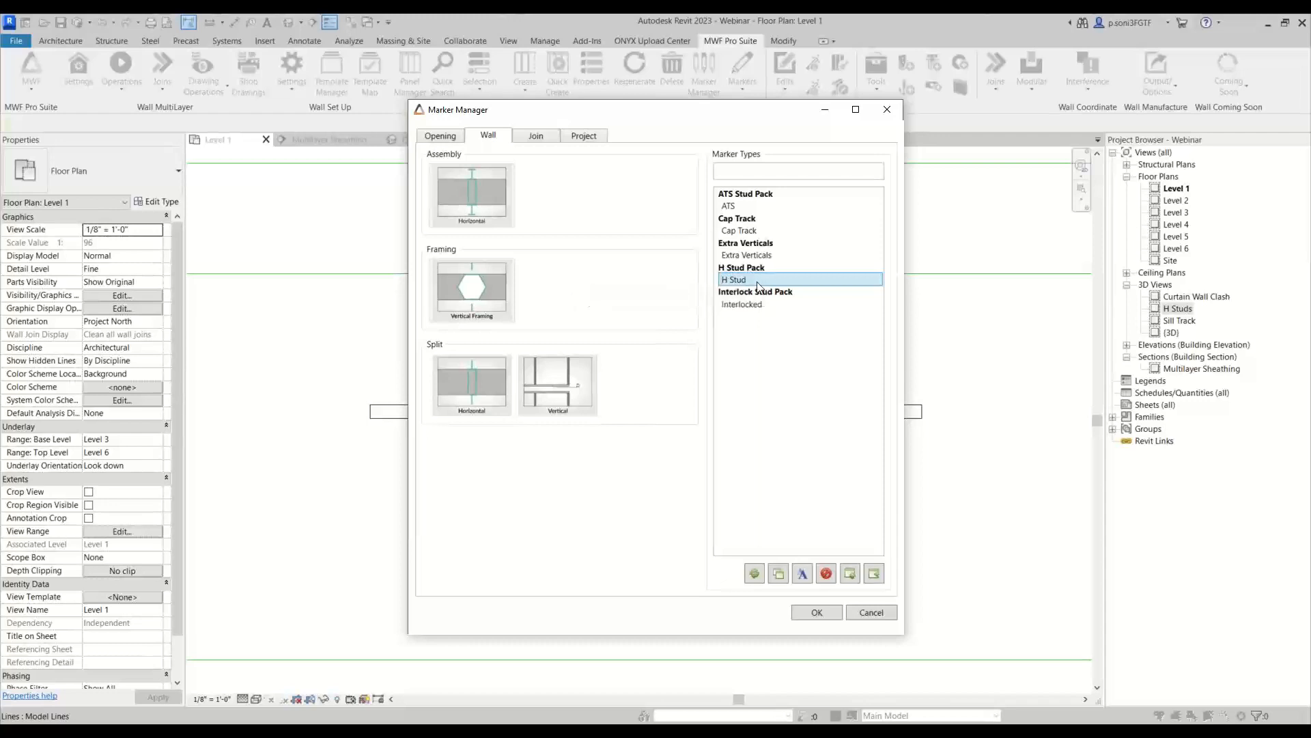
pyautogui.click(784, 580)
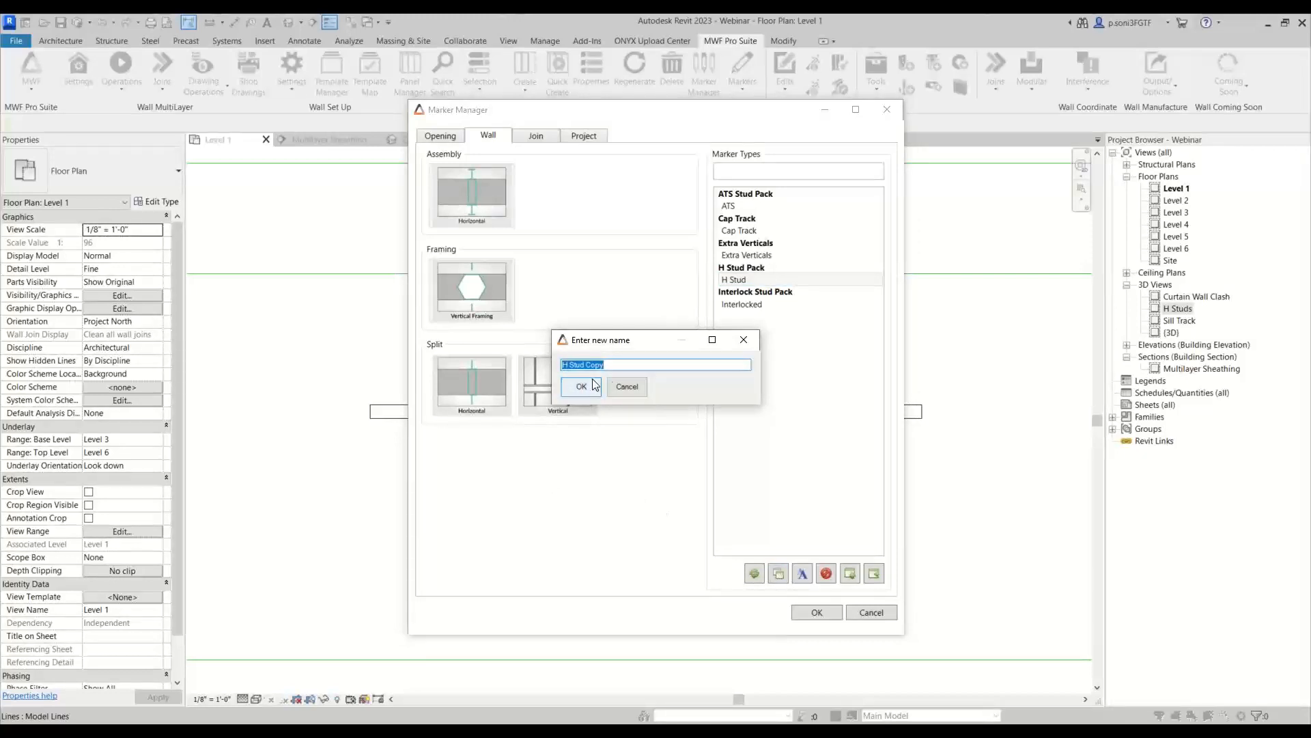
pyautogui.click(620, 364)
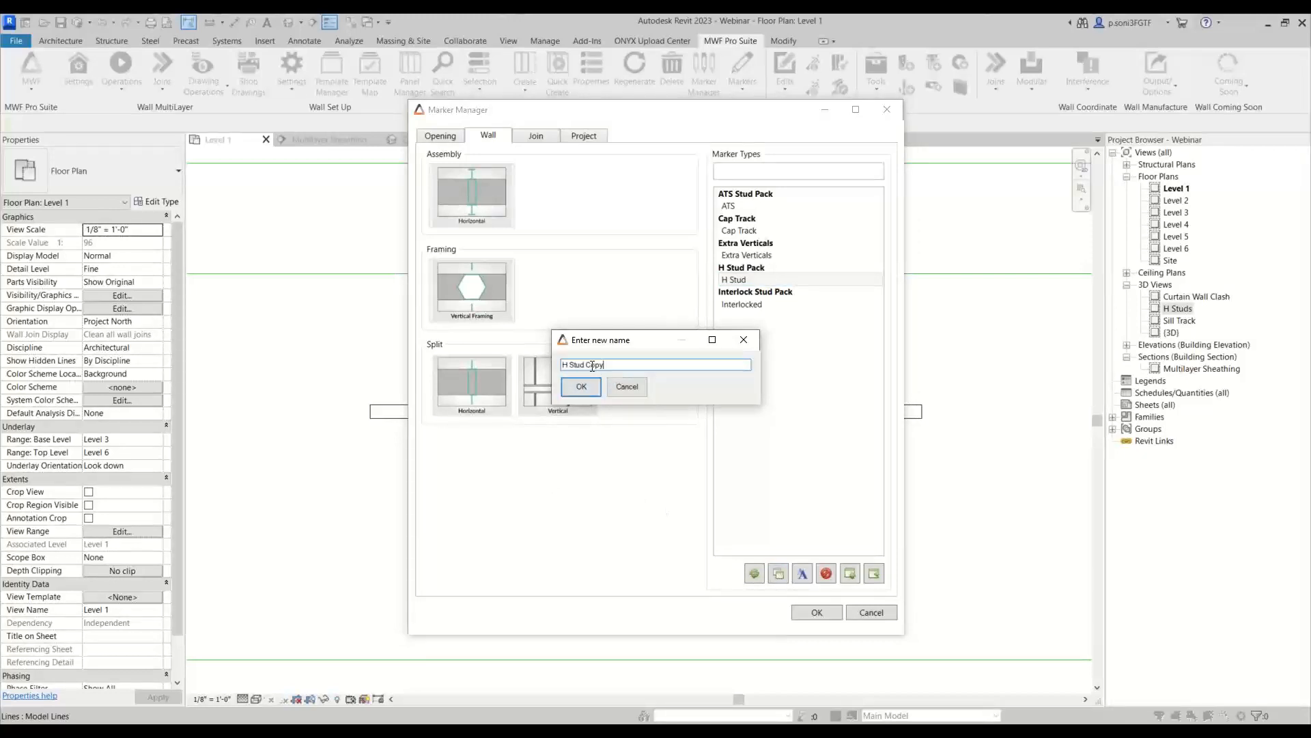
pyautogui.doubleClick(592, 366)
pyautogui.write('Webinar')
pyautogui.click(582, 385)
# Step: Edit the H Stud Webinar type, setting the left member's family to BIMSF-SSMA-S-Column : 600S137-33(33) with the same top and bottom cutbacks
pyautogui.click(781, 294)
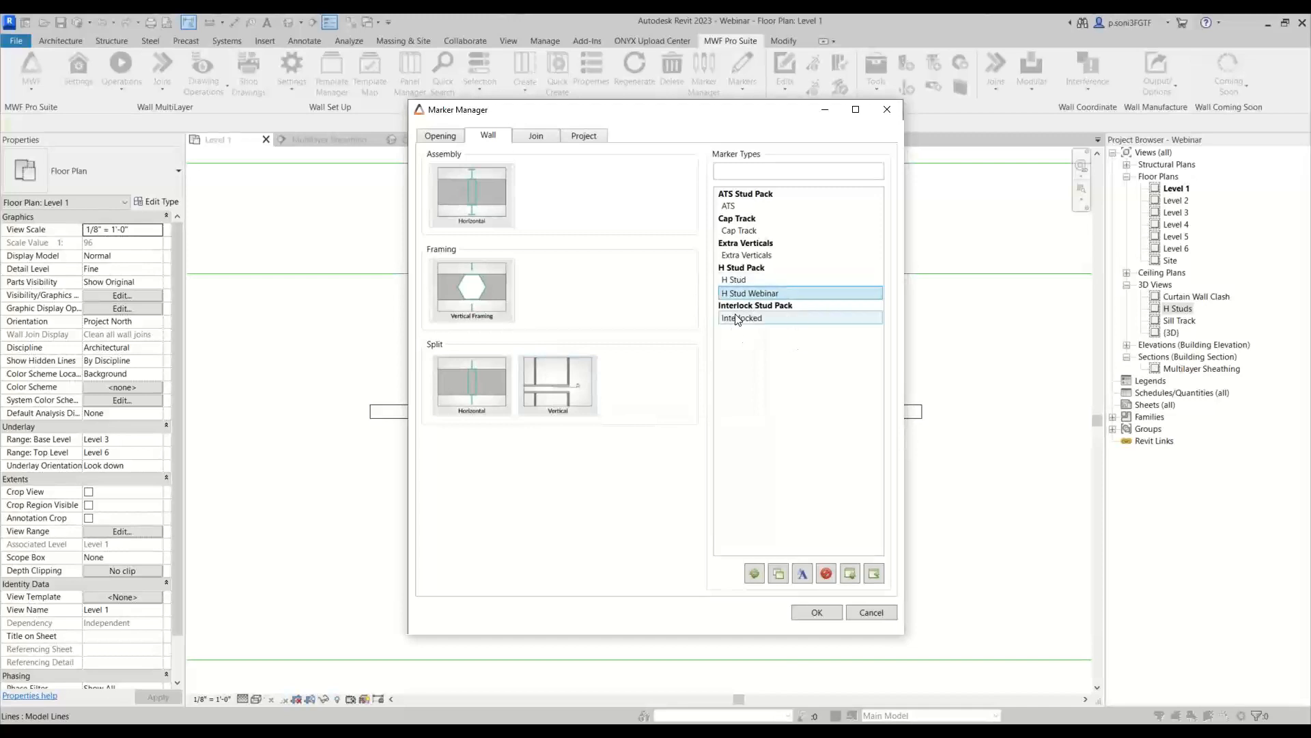
pyautogui.doubleClick(745, 293)
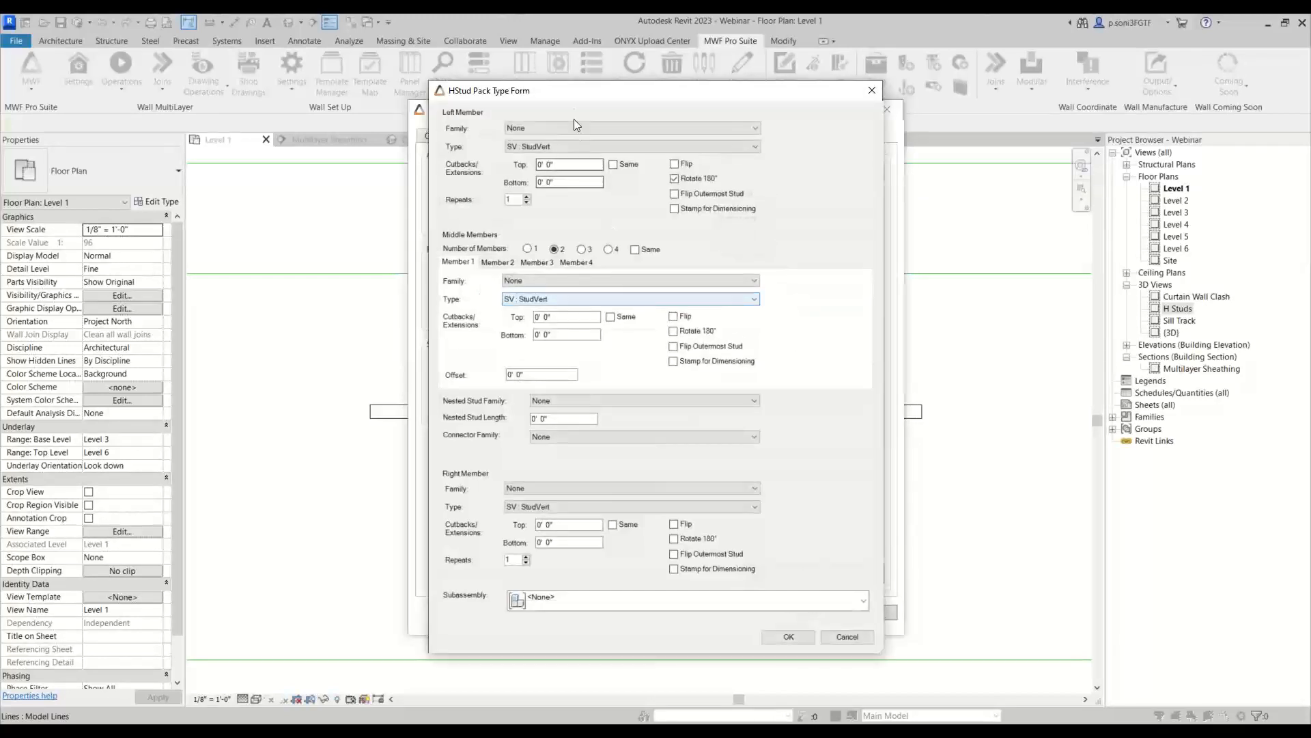
pyautogui.moveTo(577, 93); pyautogui.dragTo(607, 72)
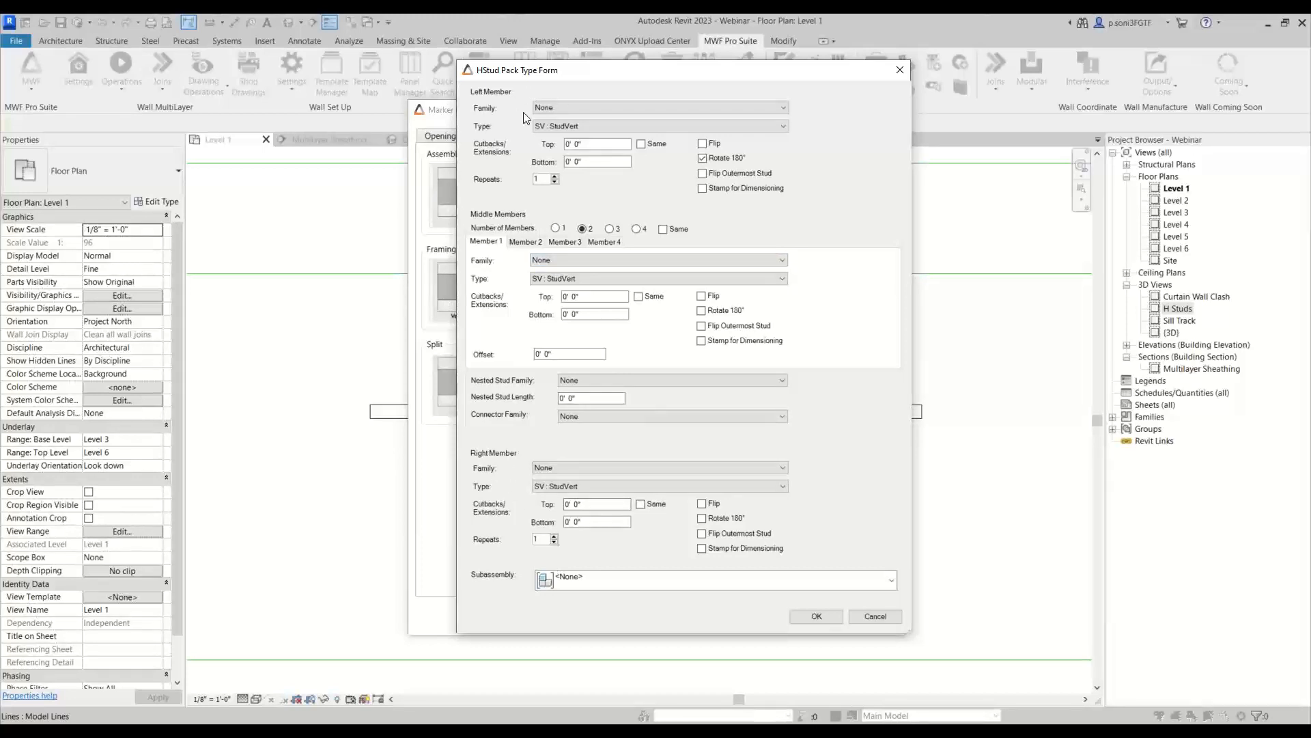
pyautogui.moveTo(599, 71); pyautogui.dragTo(631, 80)
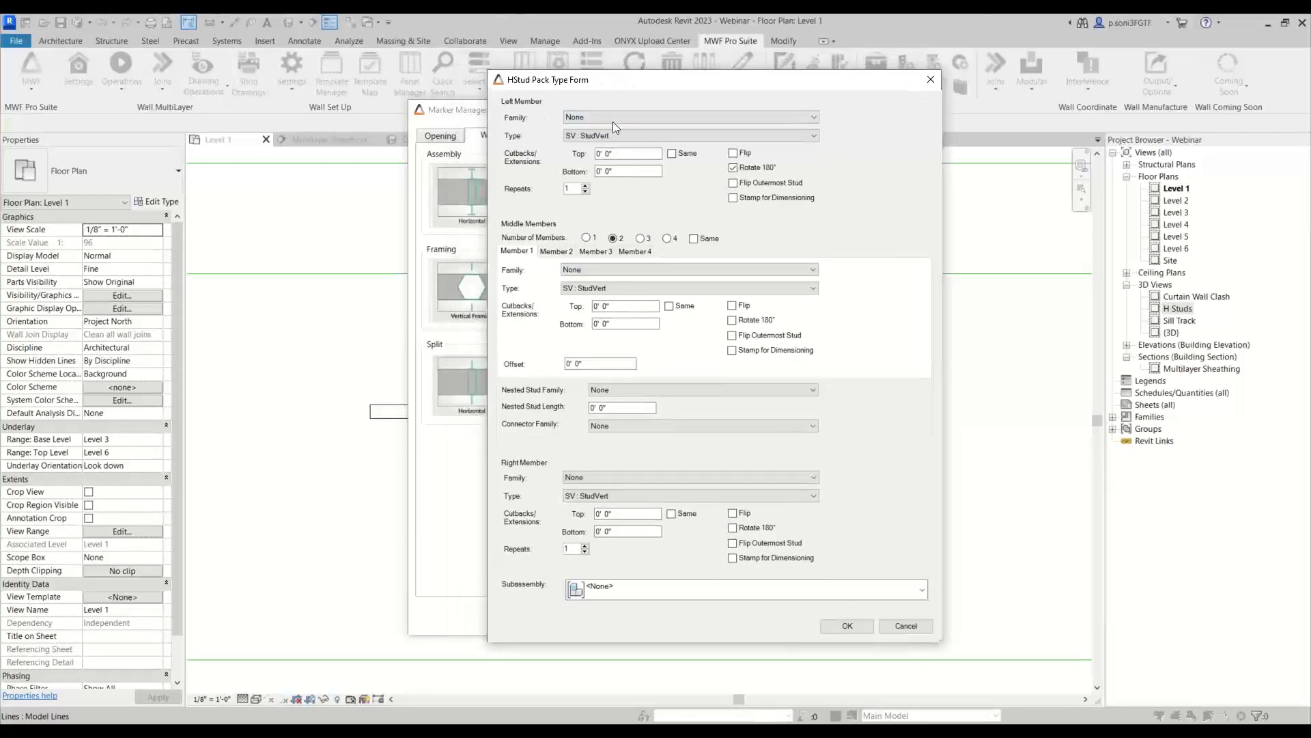
pyautogui.click(611, 117)
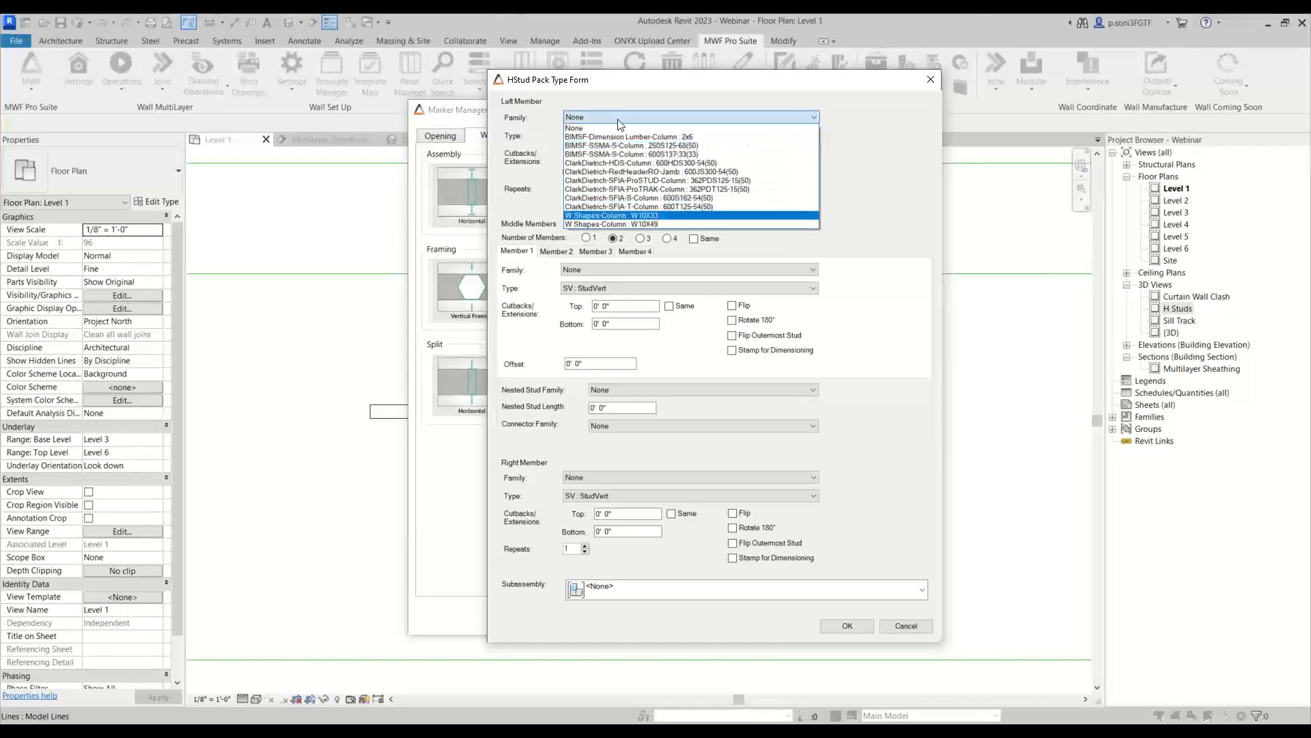
pyautogui.click(620, 124)
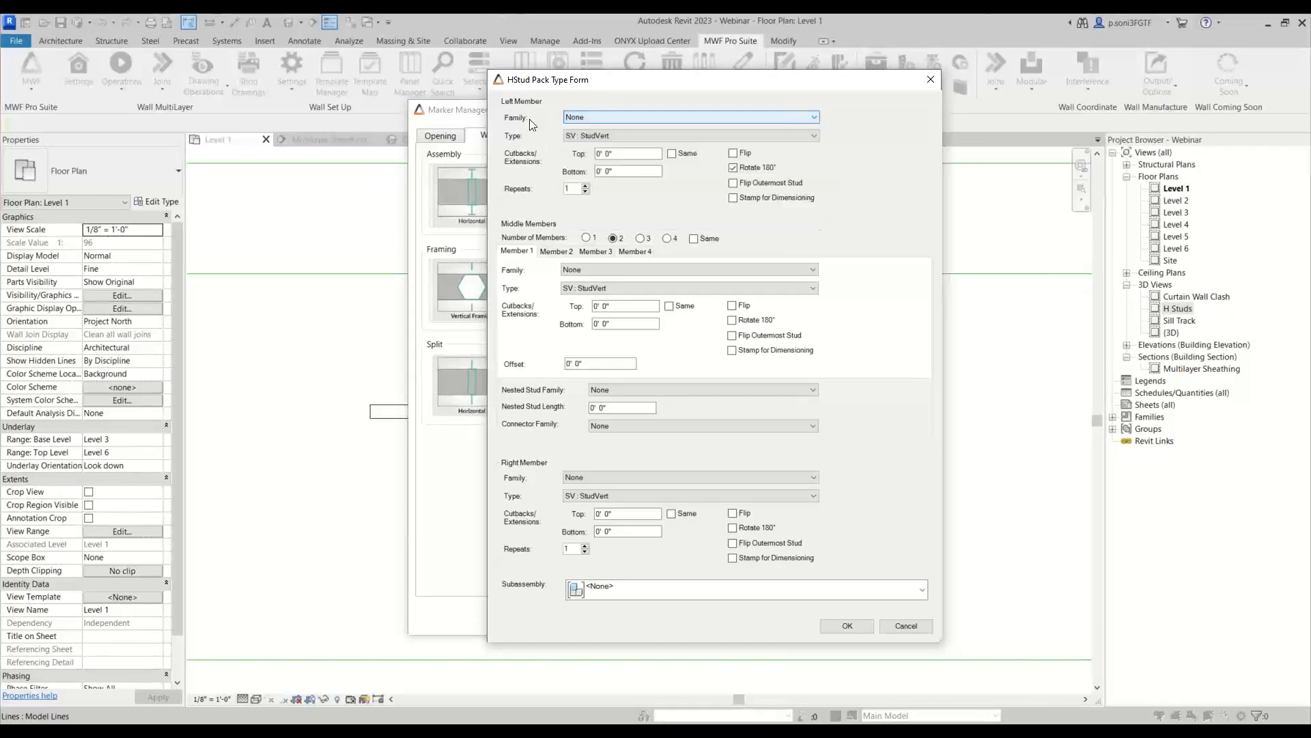
pyautogui.click(588, 122)
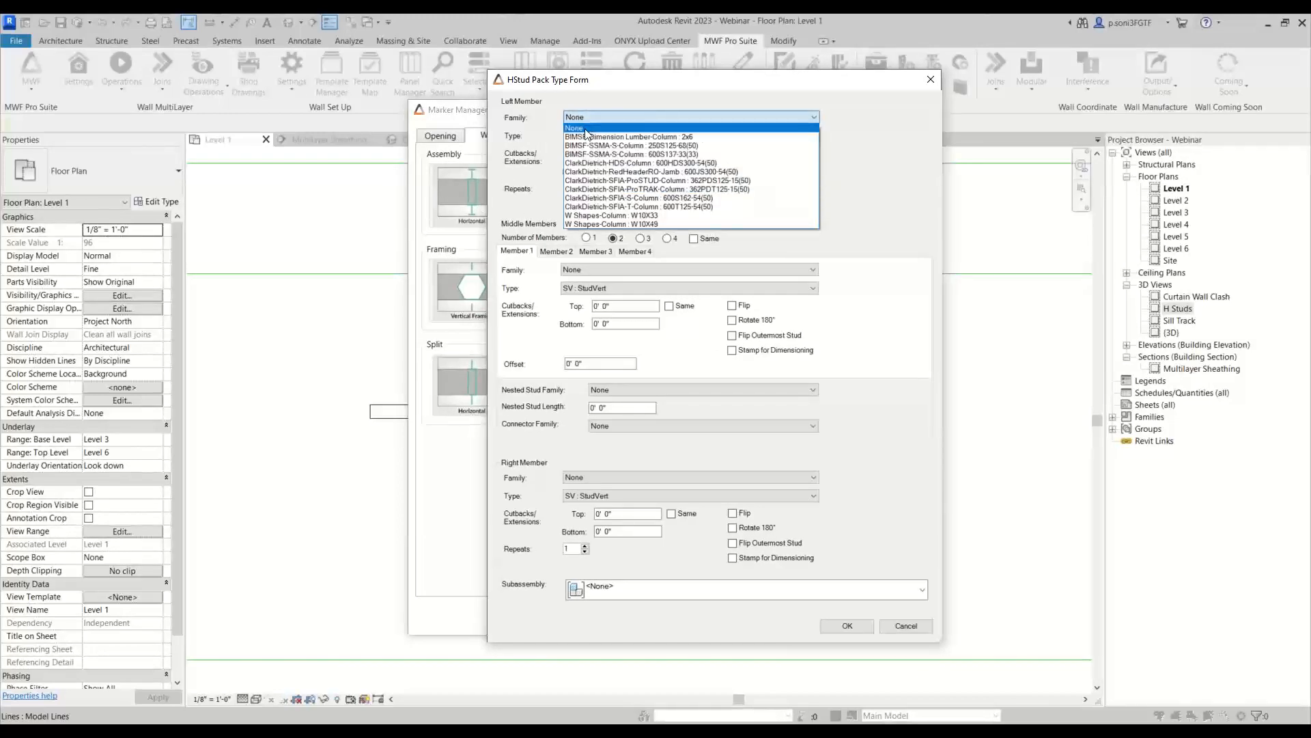
pyautogui.click(678, 154)
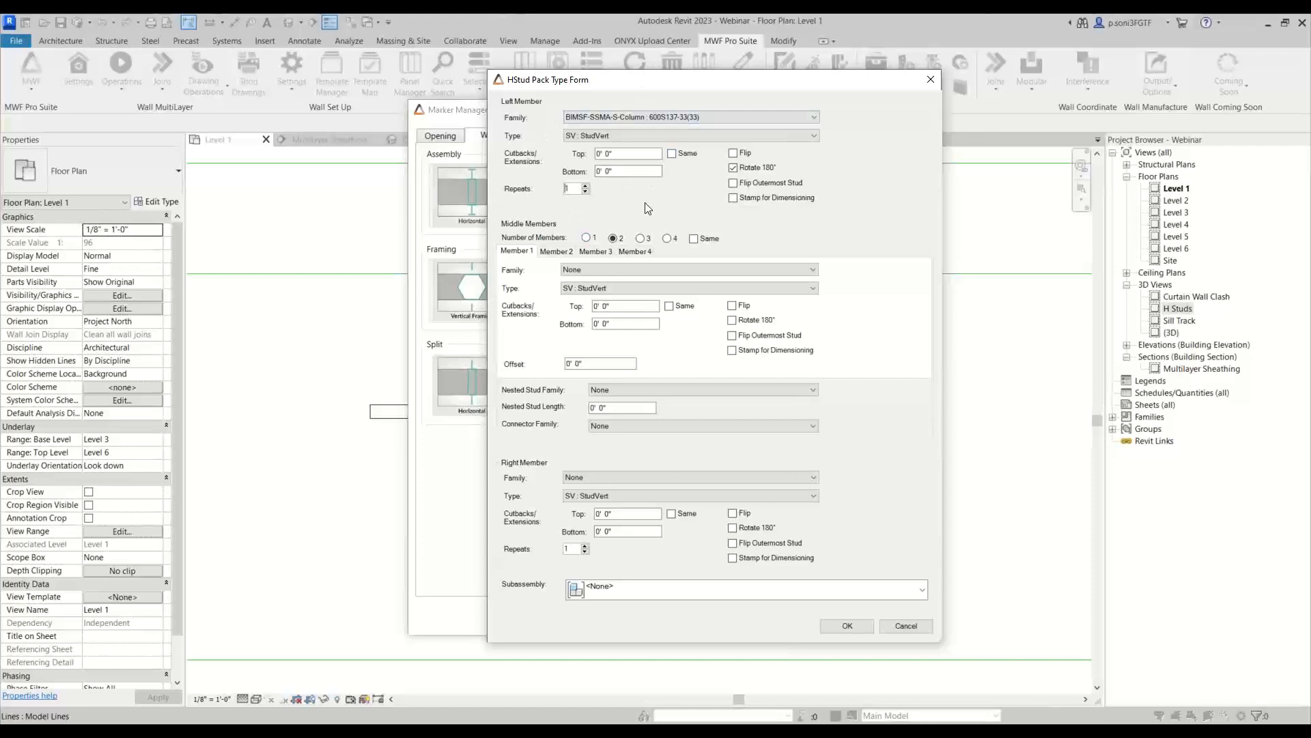
pyautogui.click(672, 153)
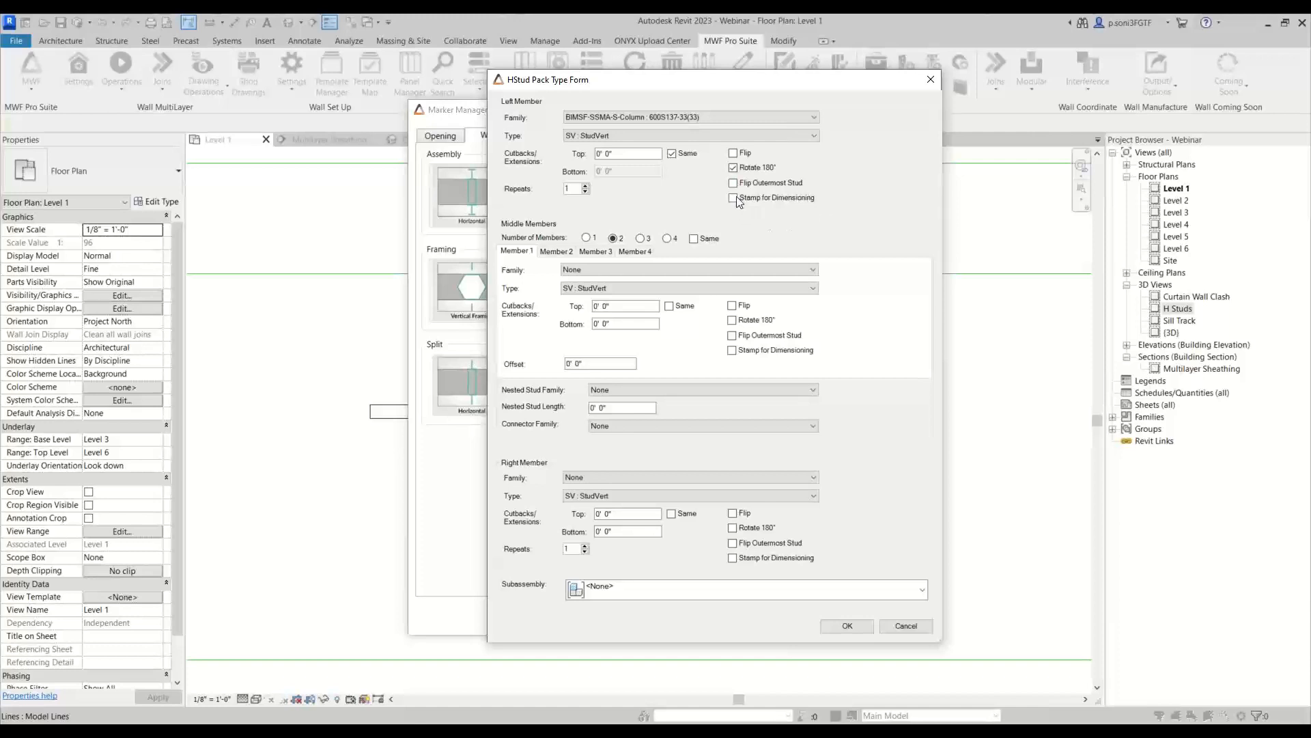
# Step: Review the available numbers of middle members and the settings offered for each individual member
pyautogui.click(586, 237)
pyautogui.click(613, 239)
pyautogui.click(640, 238)
pyautogui.click(666, 238)
pyautogui.click(556, 252)
pyautogui.click(634, 252)
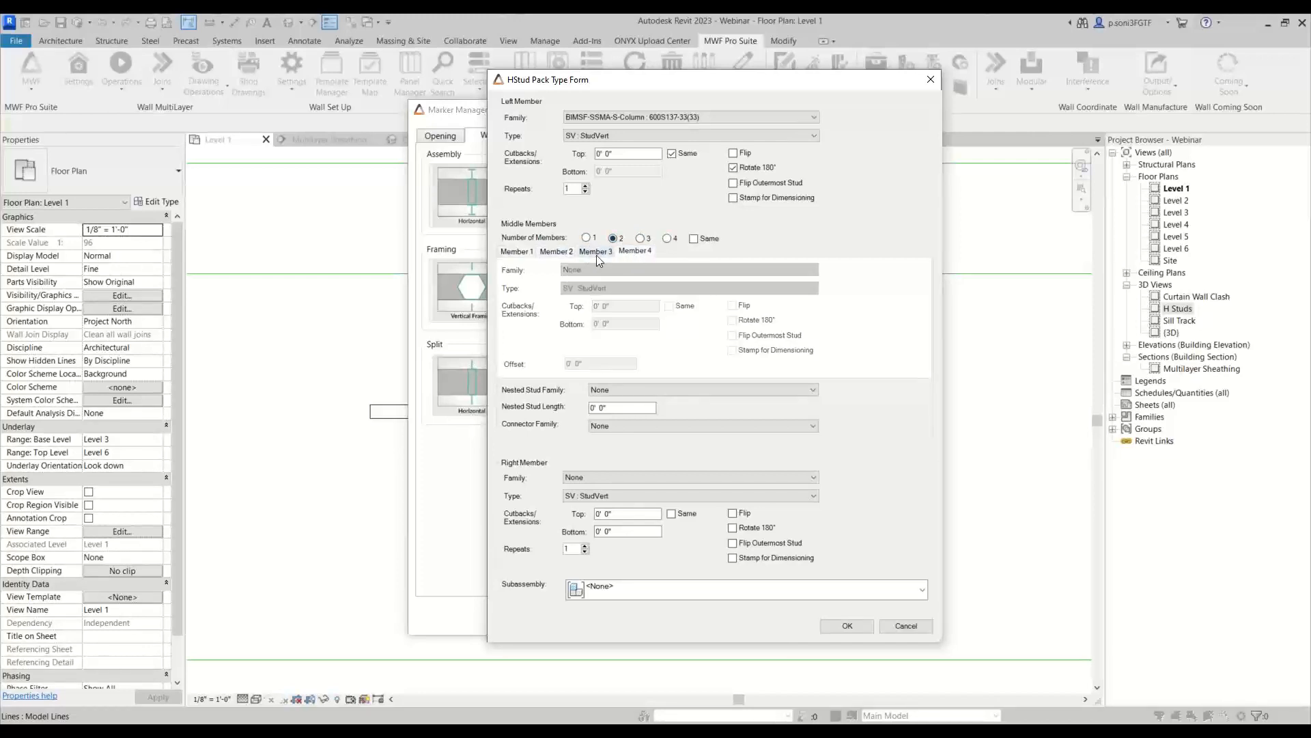
pyautogui.click(517, 251)
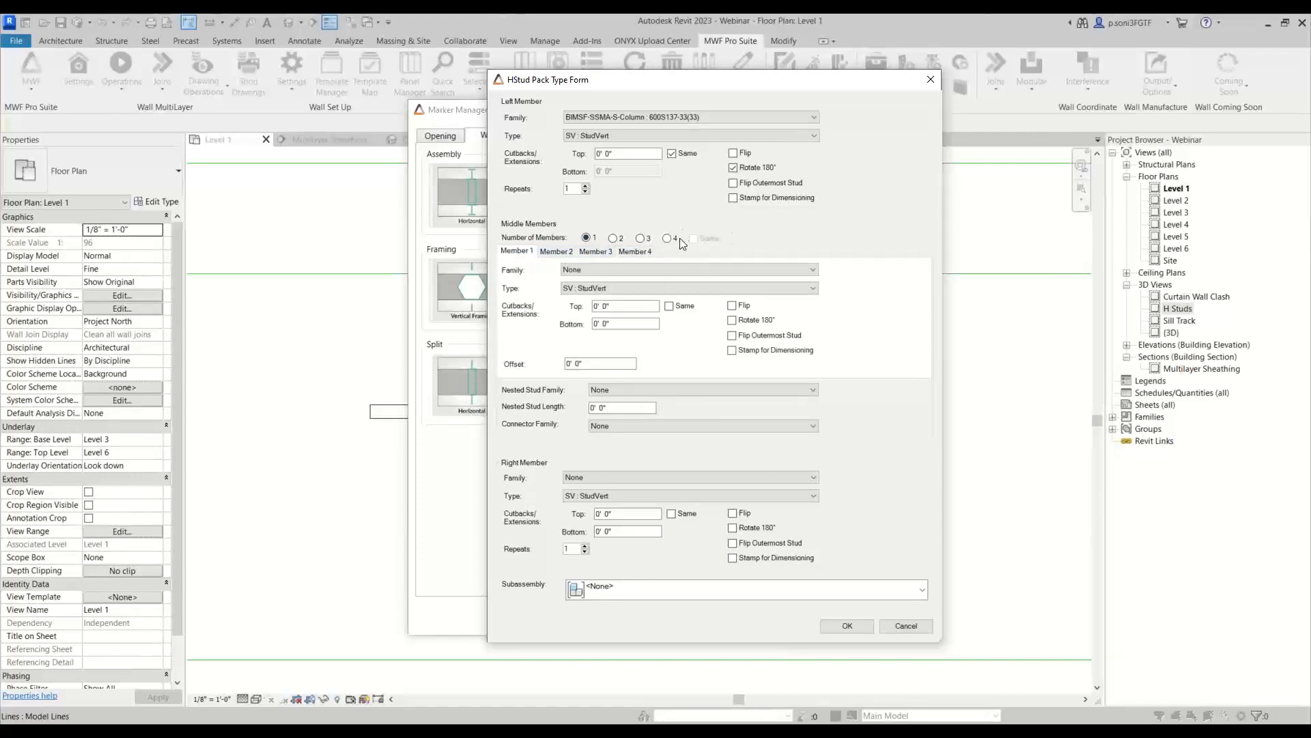
# Step: Define two identical middle members using the BIMSF-SSMA-S-Column : 600S137-33(33) family with the same top and bottom cutbacks
pyautogui.click(613, 237)
pyautogui.click(618, 270)
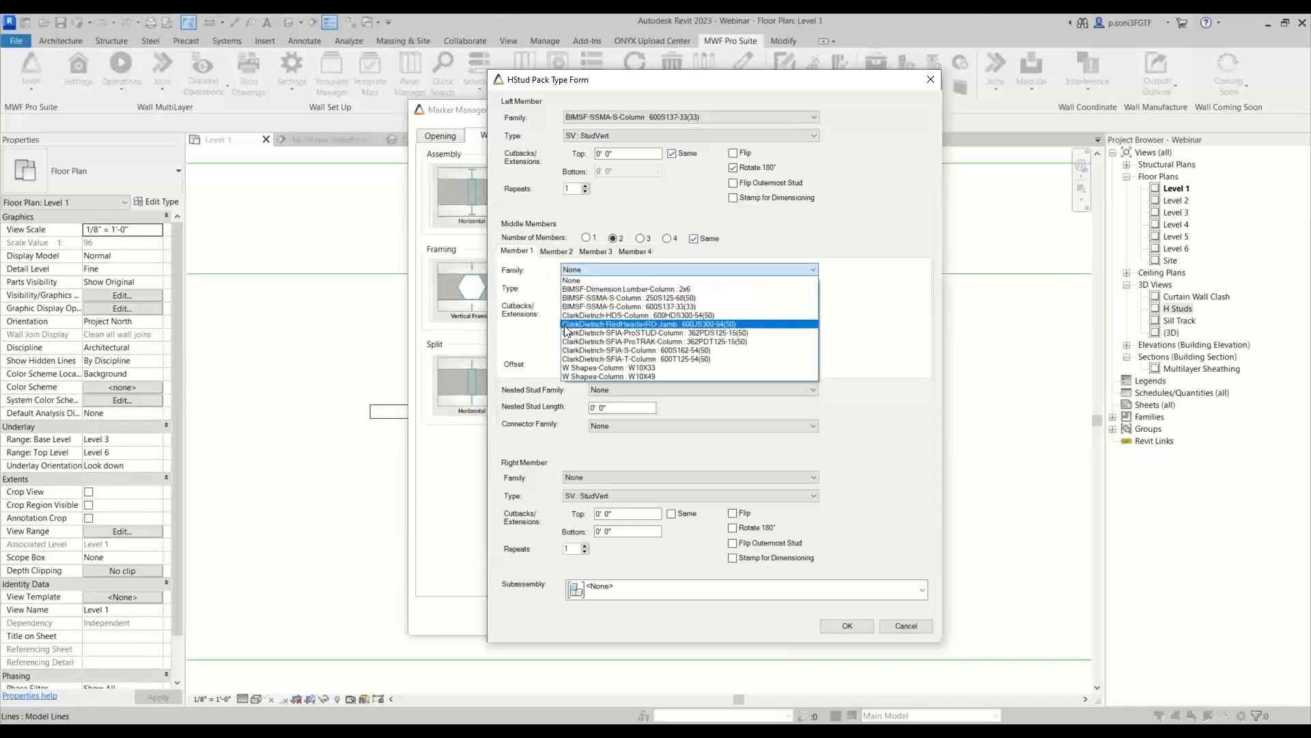
pyautogui.click(600, 307)
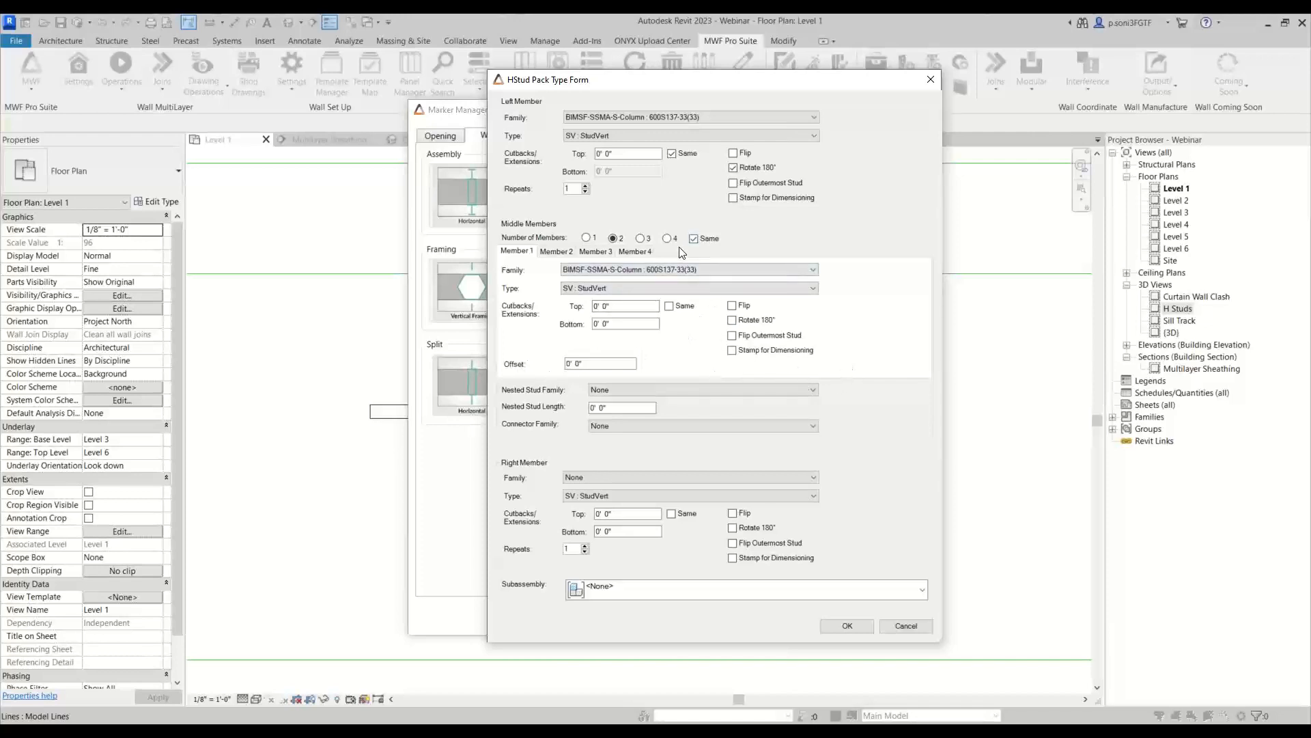
pyautogui.click(681, 306)
pyautogui.click(629, 426)
pyautogui.click(632, 426)
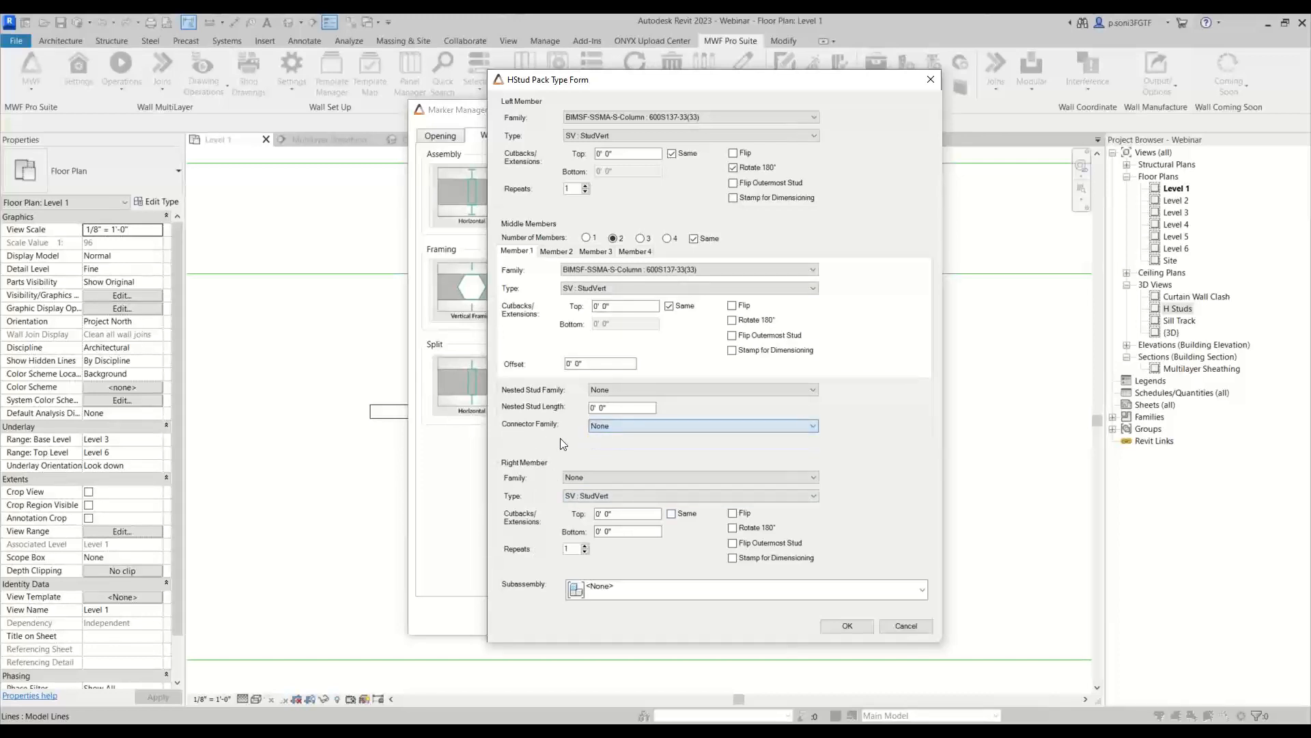
pyautogui.click(640, 389)
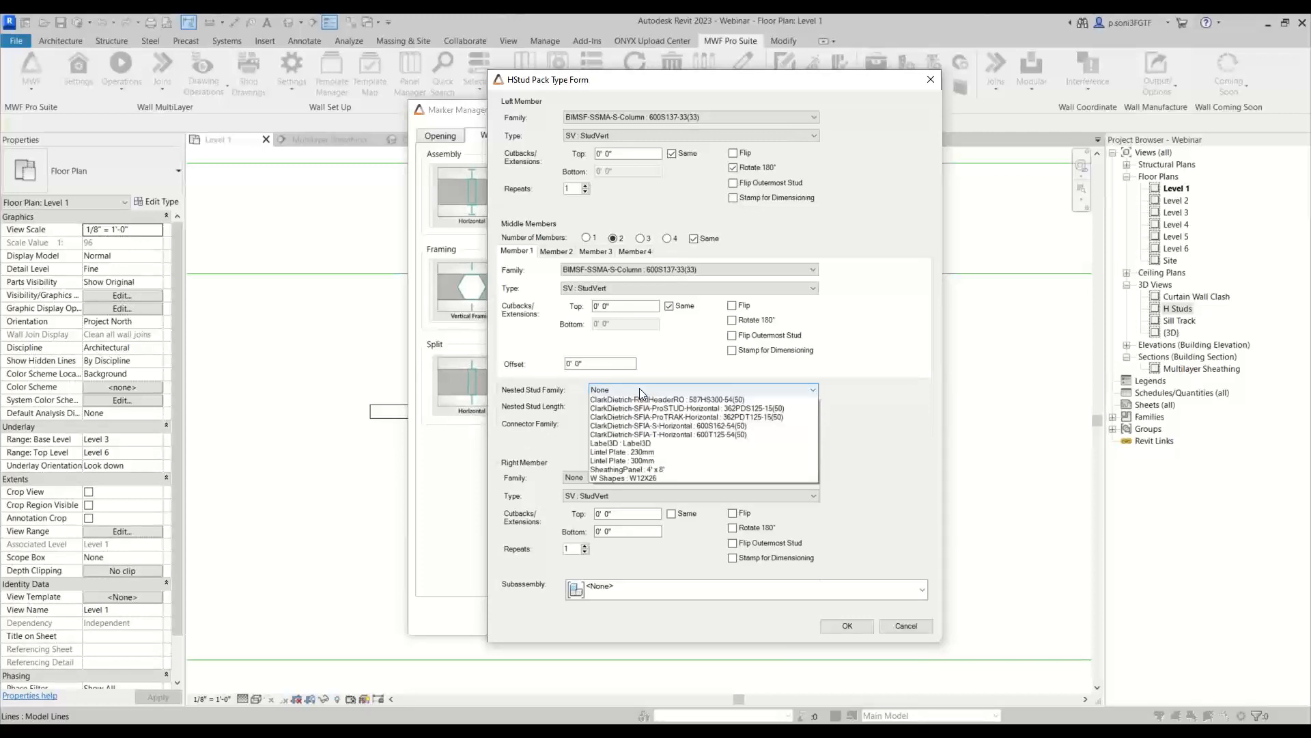
pyautogui.click(639, 388)
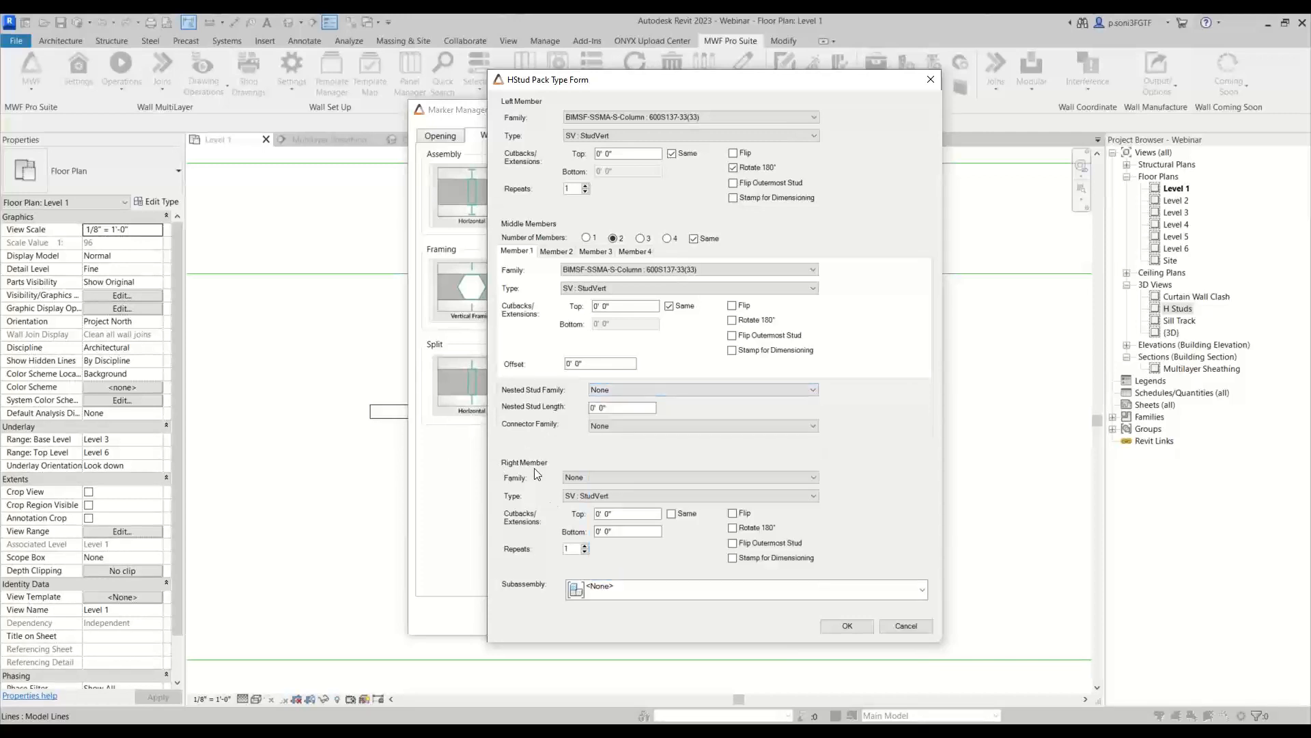
# Step: Set the right member to BIMSF-SSMA-S-Column : 600S137-33(33) with the same top and bottom cutbacks, and save the marker type
pyautogui.click(581, 477)
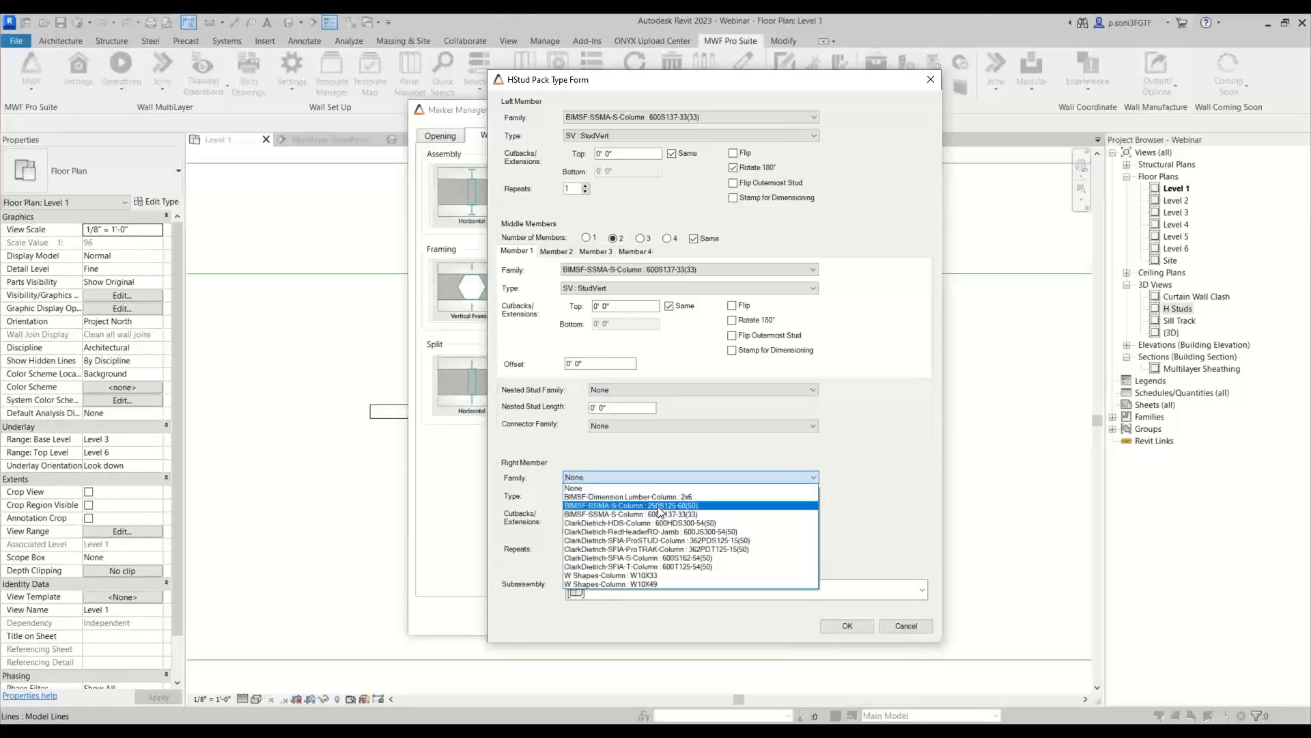
pyautogui.click(660, 513)
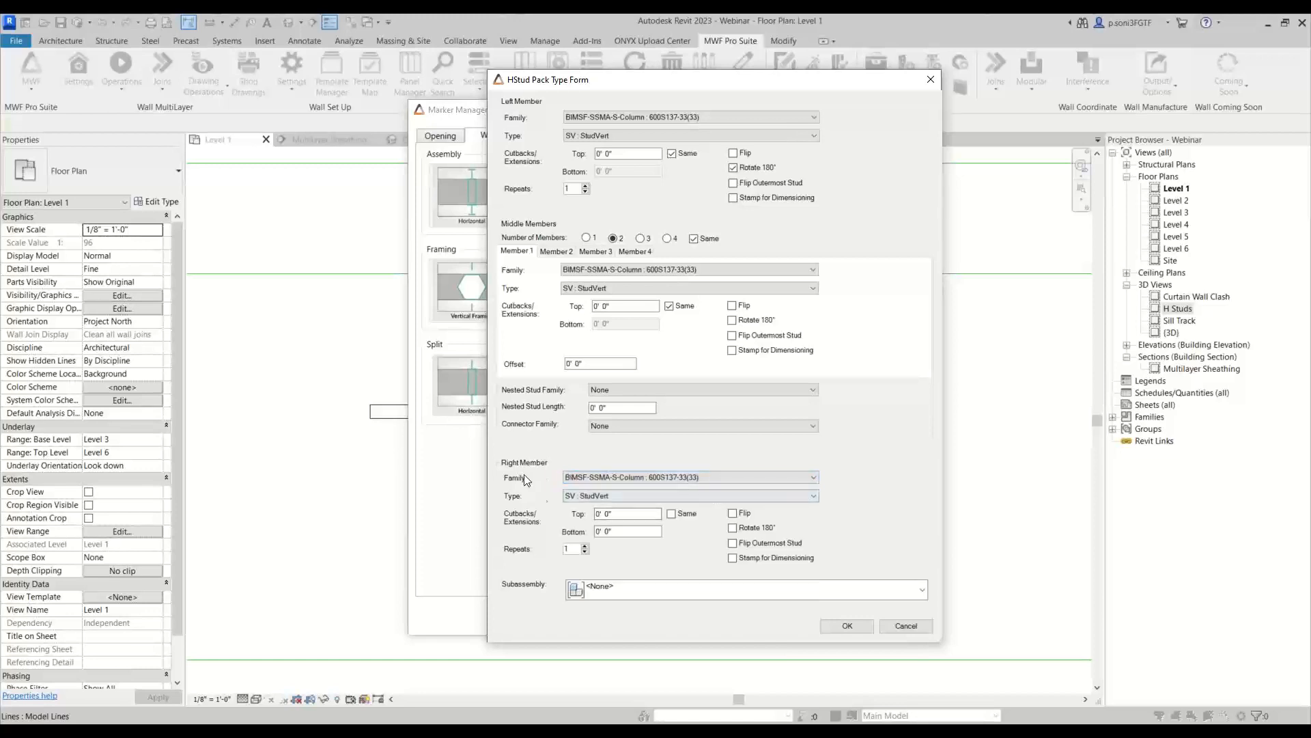
pyautogui.click(681, 518)
pyautogui.click(847, 627)
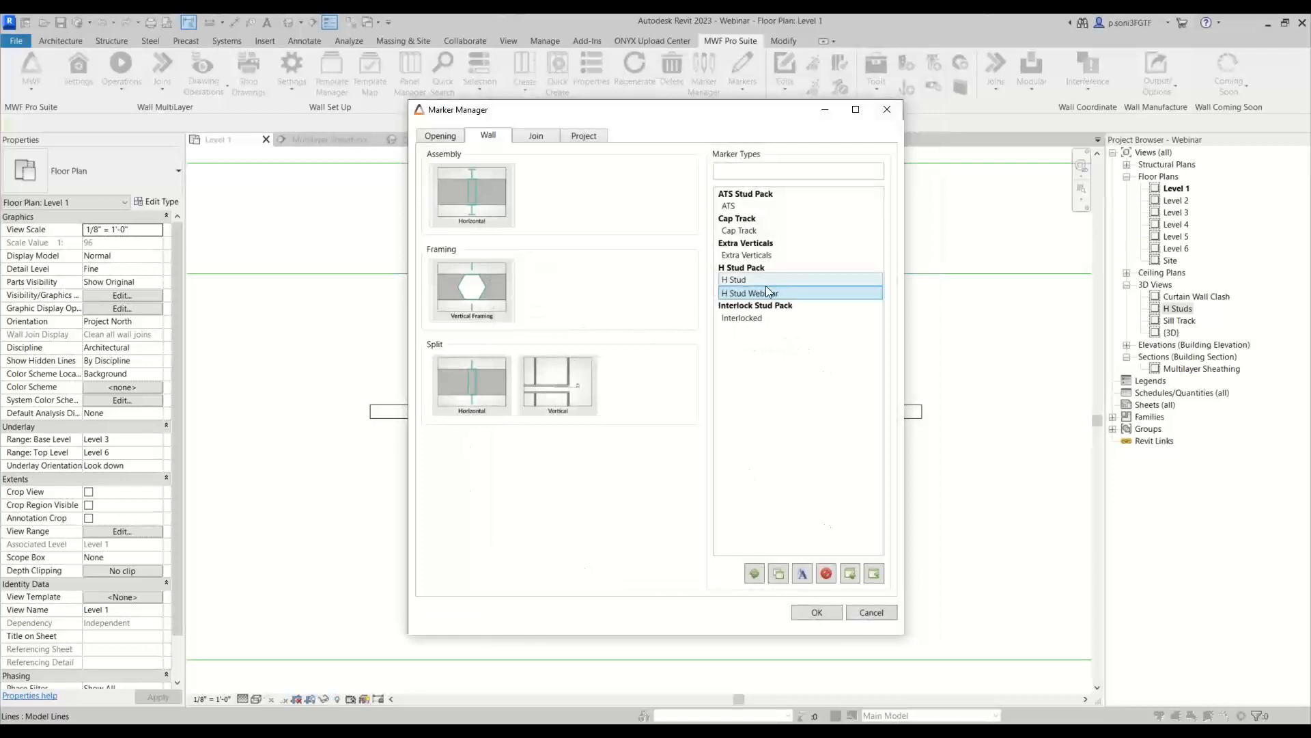
pyautogui.click(808, 614)
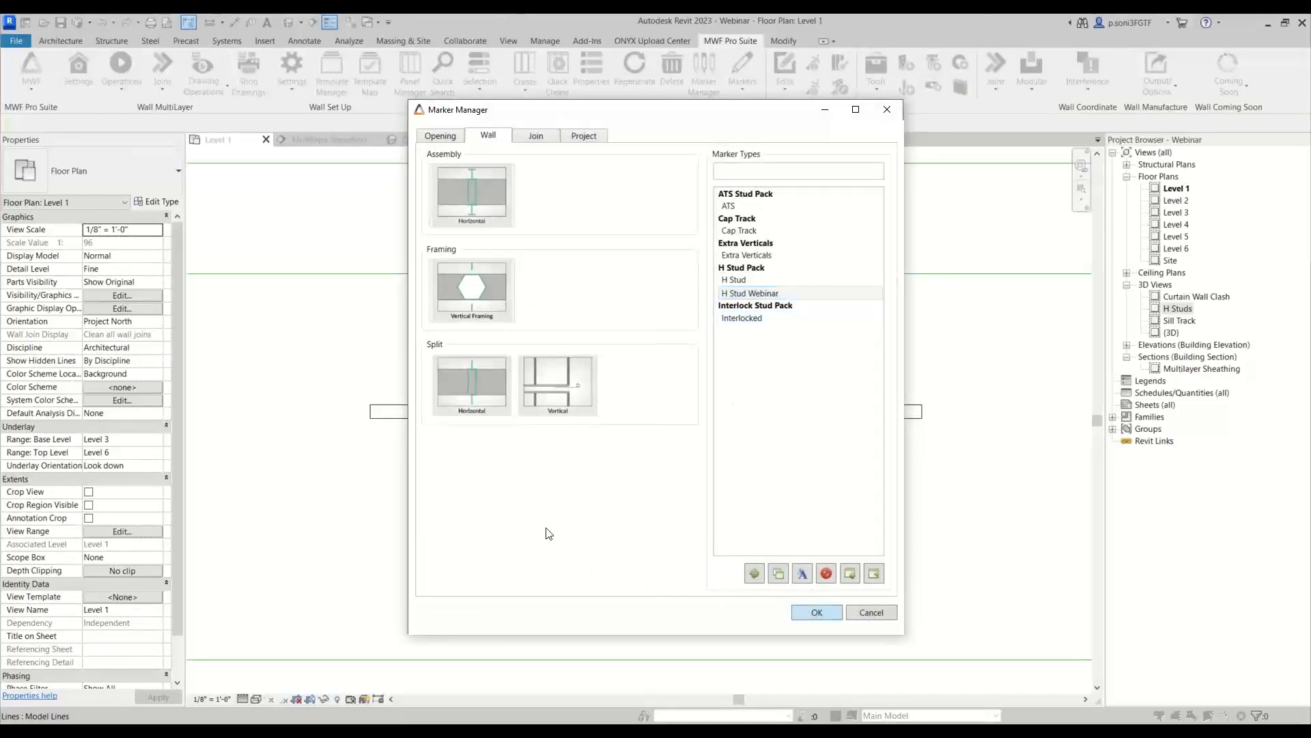
# Step: Create a framed panel on the H Studs wall, splitting by markers and keeping the given panel properties
pyautogui.click(547, 410)
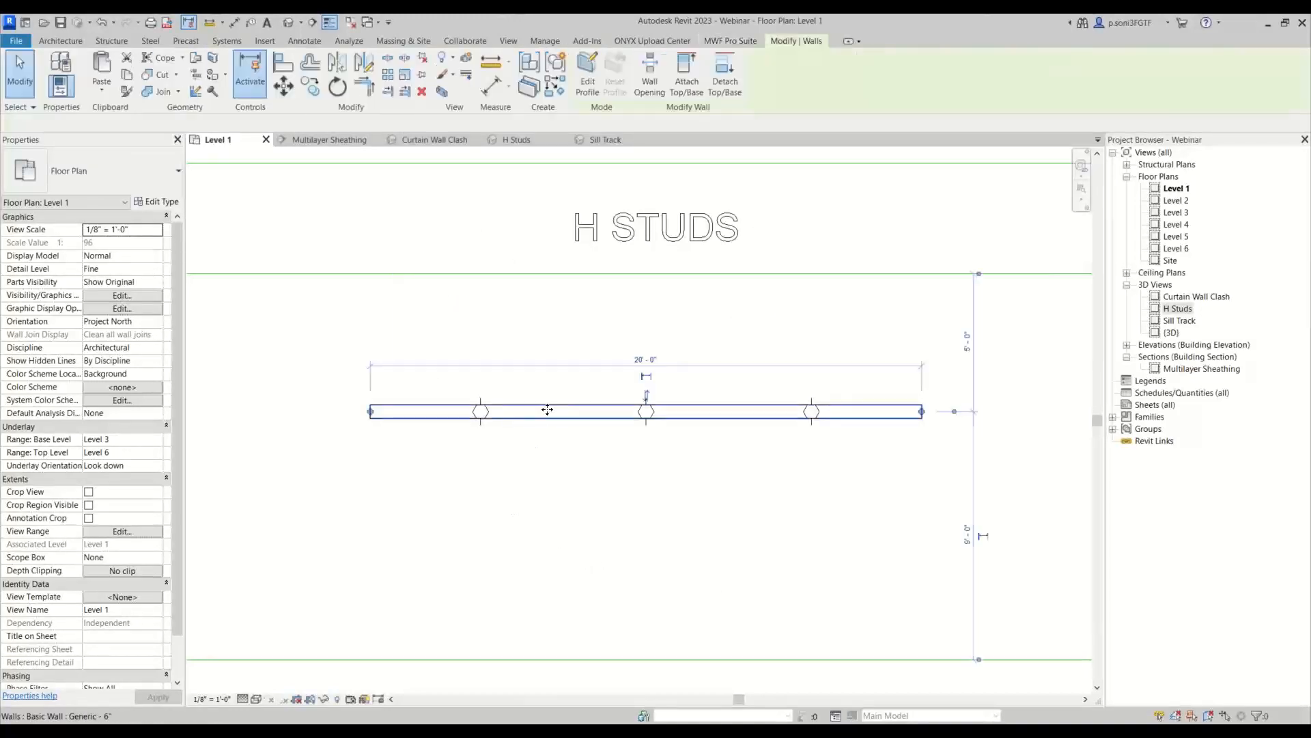
pyautogui.click(731, 40)
pyautogui.click(527, 71)
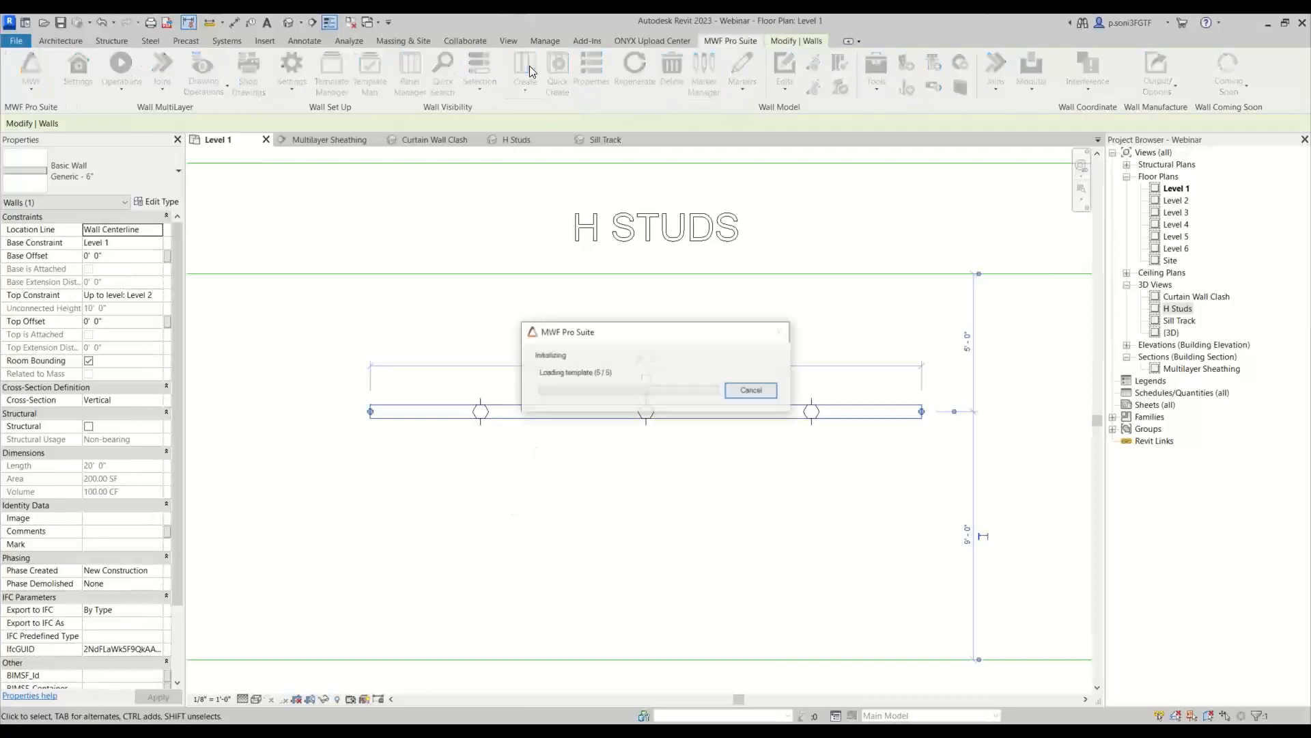
pyautogui.click(556, 522)
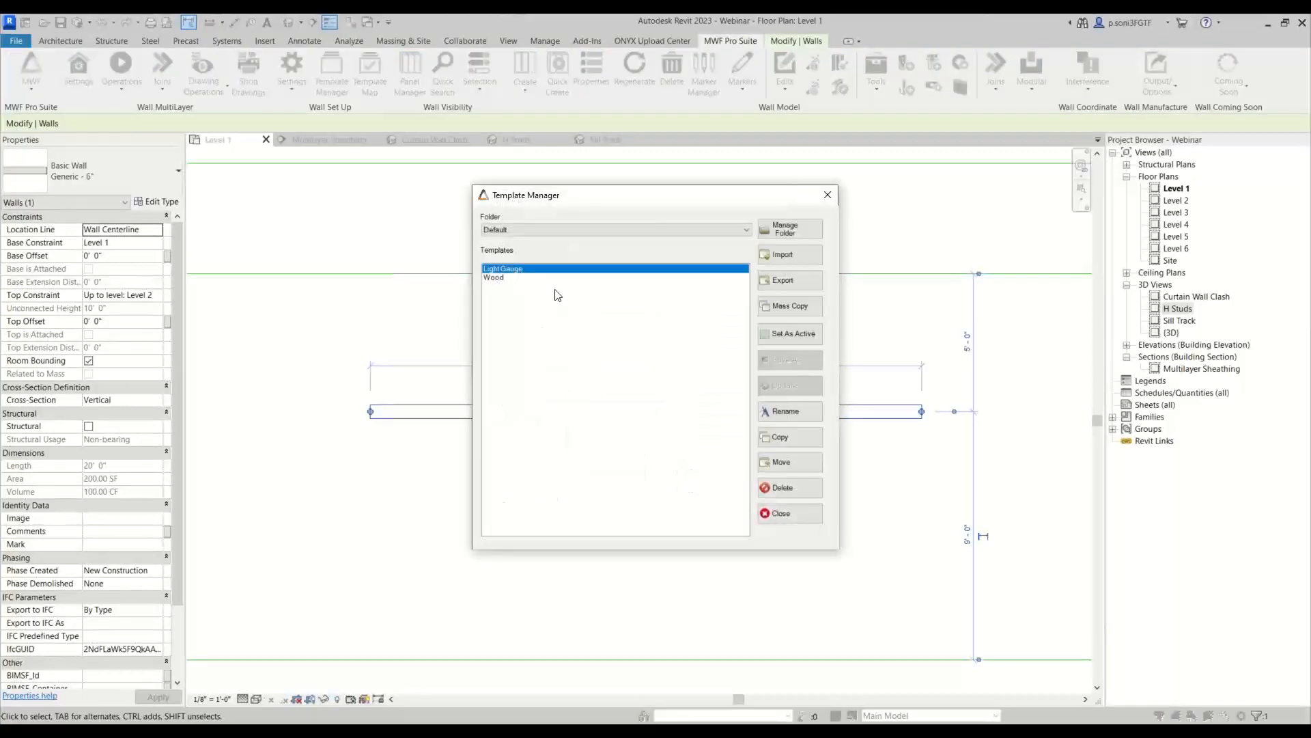
pyautogui.click(788, 513)
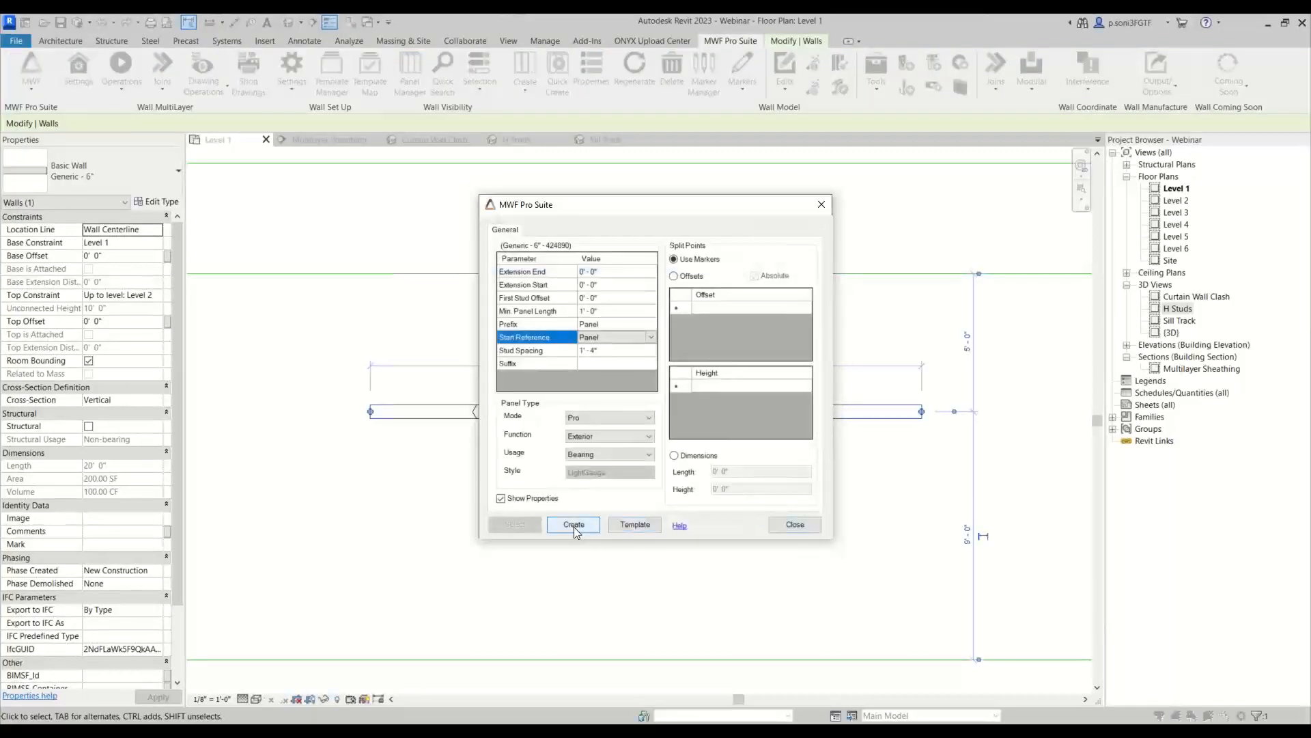
pyautogui.click(574, 523)
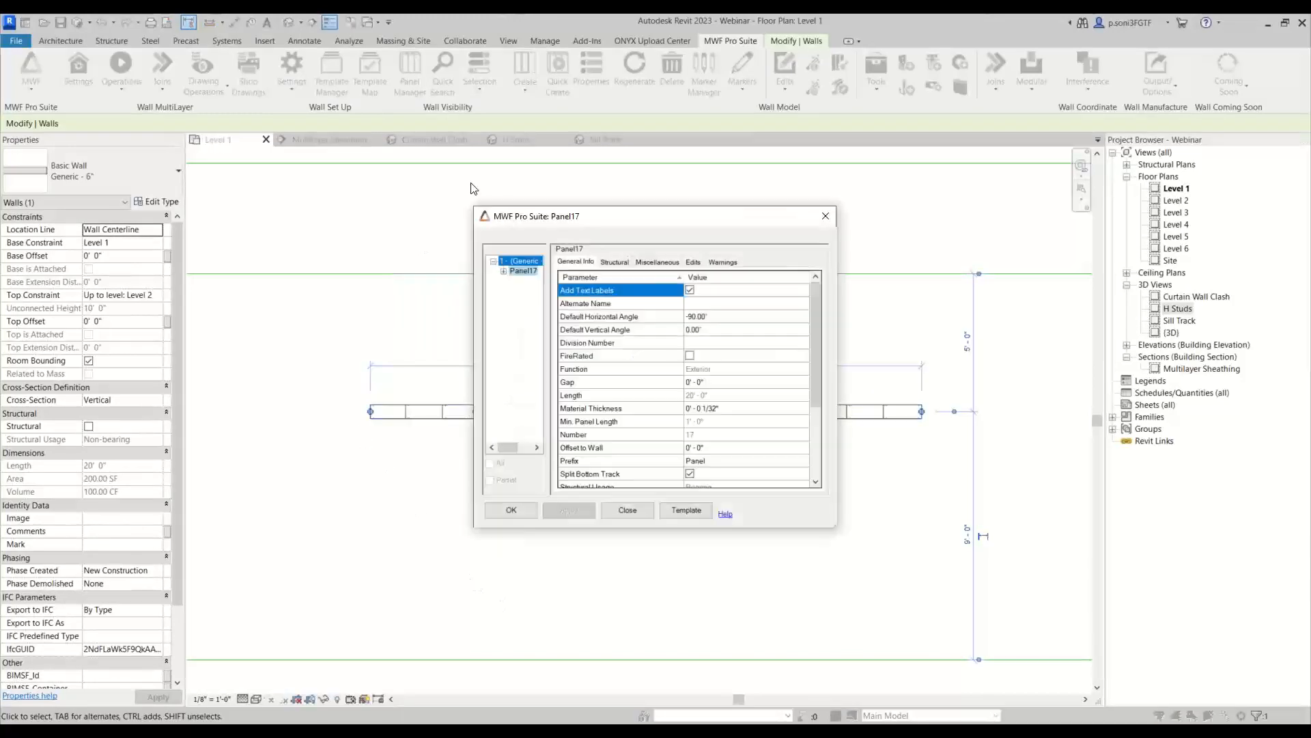
pyautogui.click(511, 510)
# Step: Examine the studs at the wall's framing markers and check the panel's properties
pyautogui.scroll(2, 503, 442)
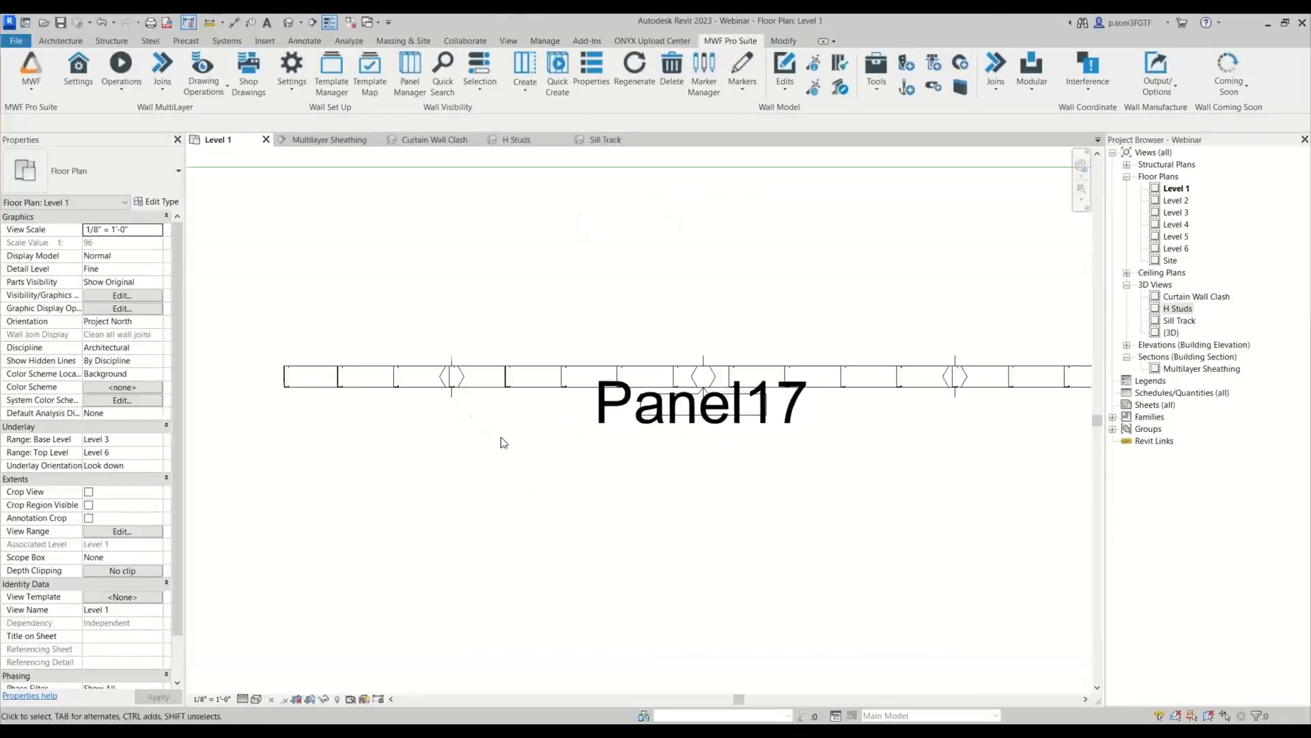
pyautogui.click(498, 395)
pyautogui.scroll(2, 398, 400)
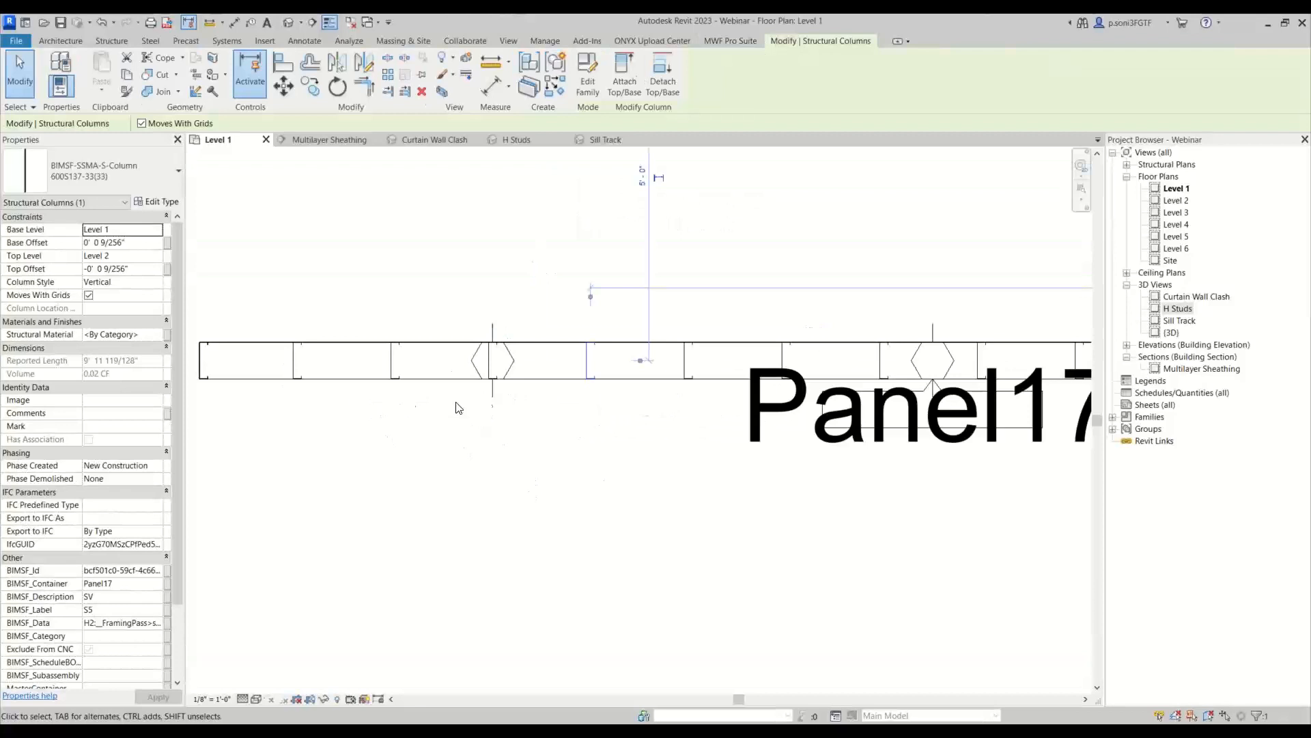
pyautogui.click(490, 394)
pyautogui.click(587, 353)
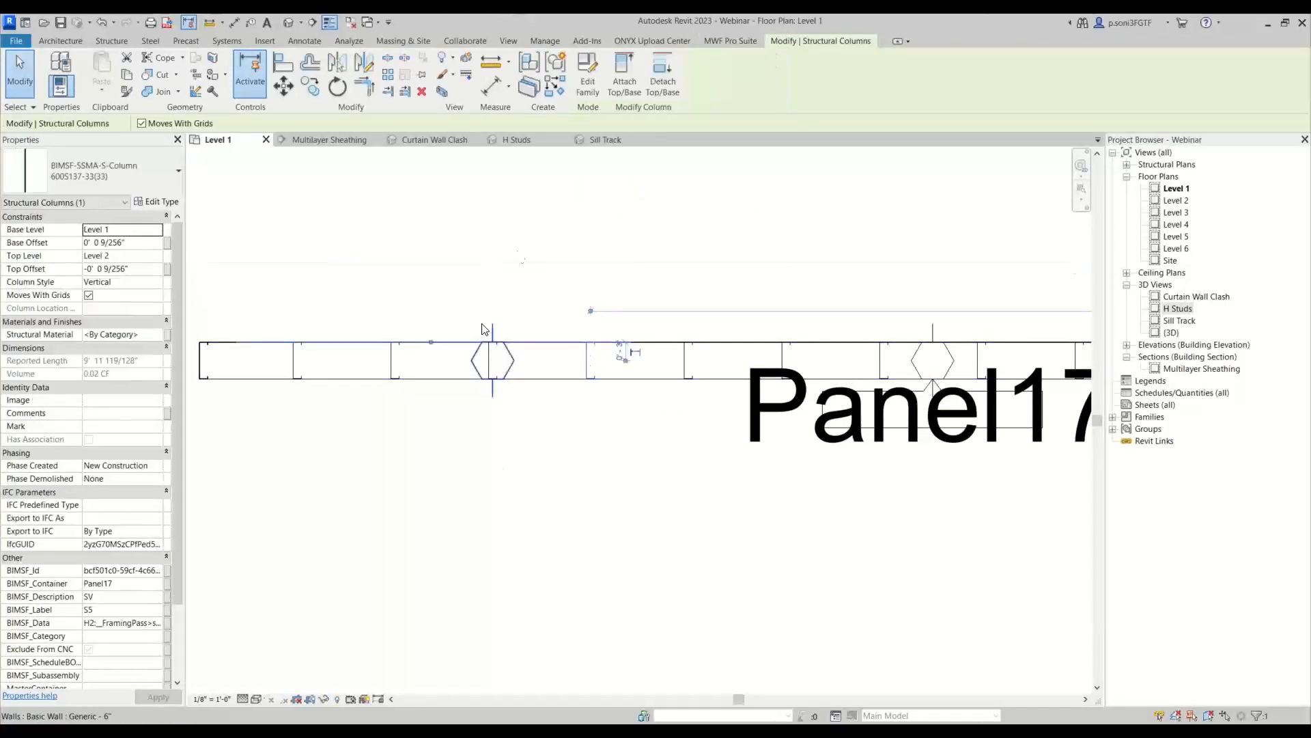
pyautogui.click(730, 41)
pyautogui.click(581, 71)
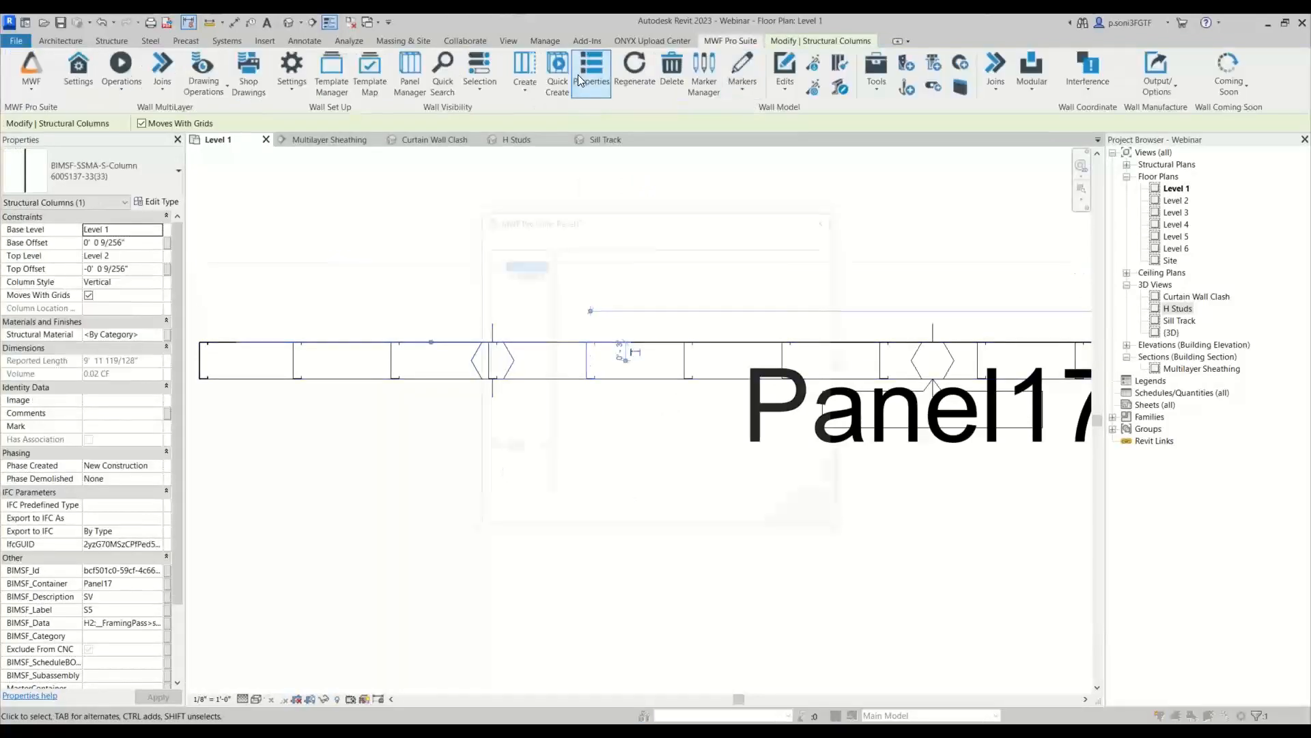
pyautogui.click(826, 216)
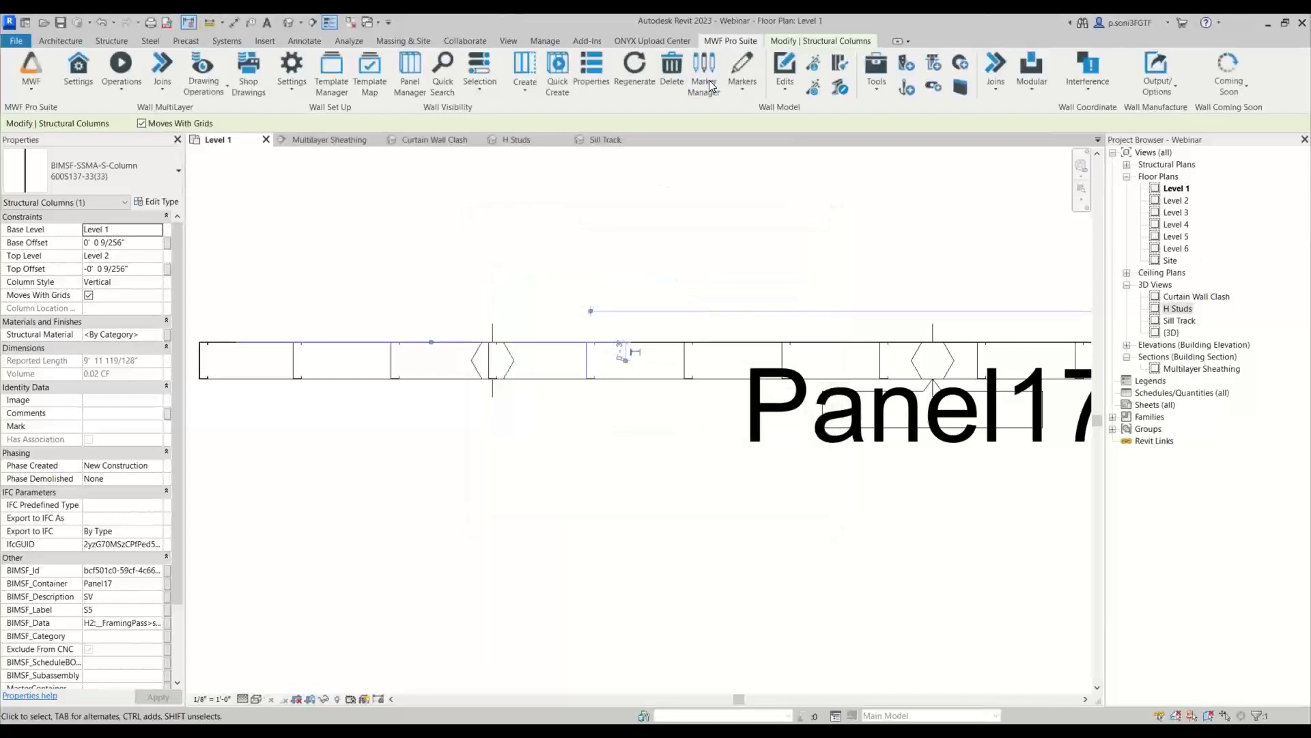
# Step: Examine the member settings of the H Stud vertical framing marker type, including the available left member families
pyautogui.click(709, 82)
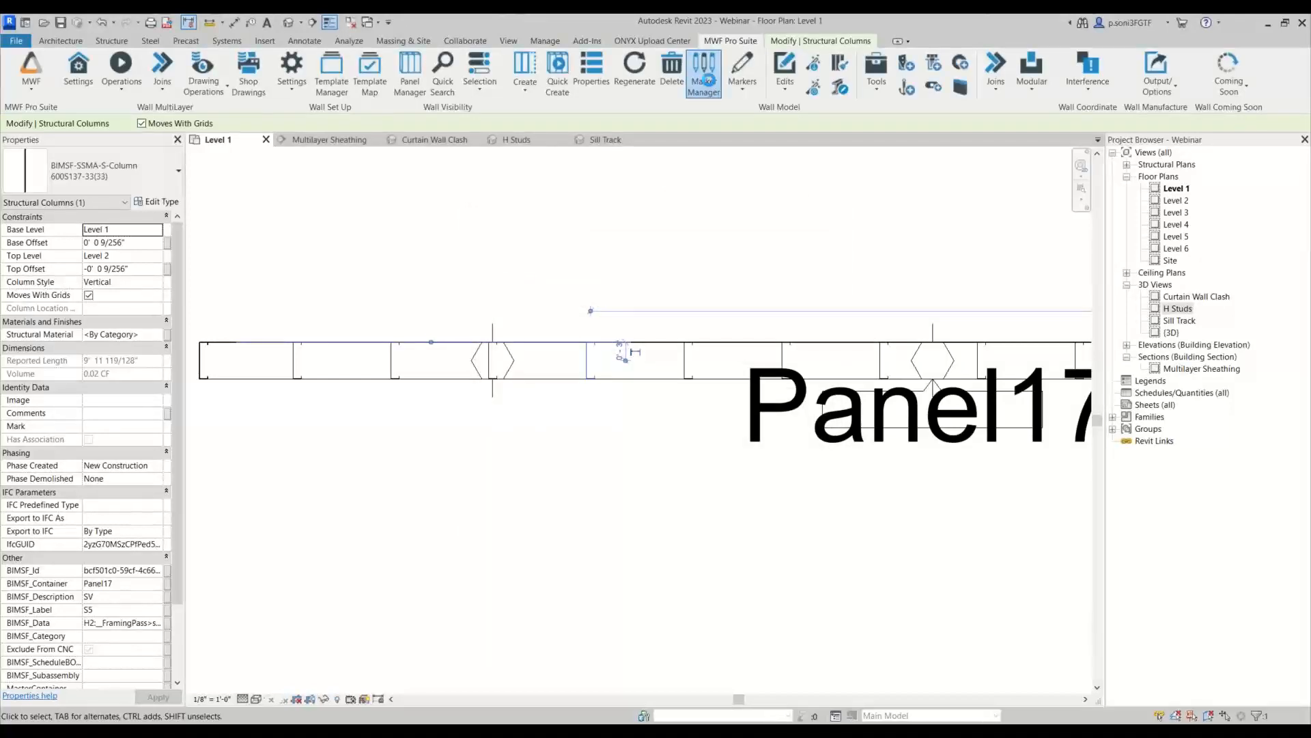
pyautogui.click(503, 138)
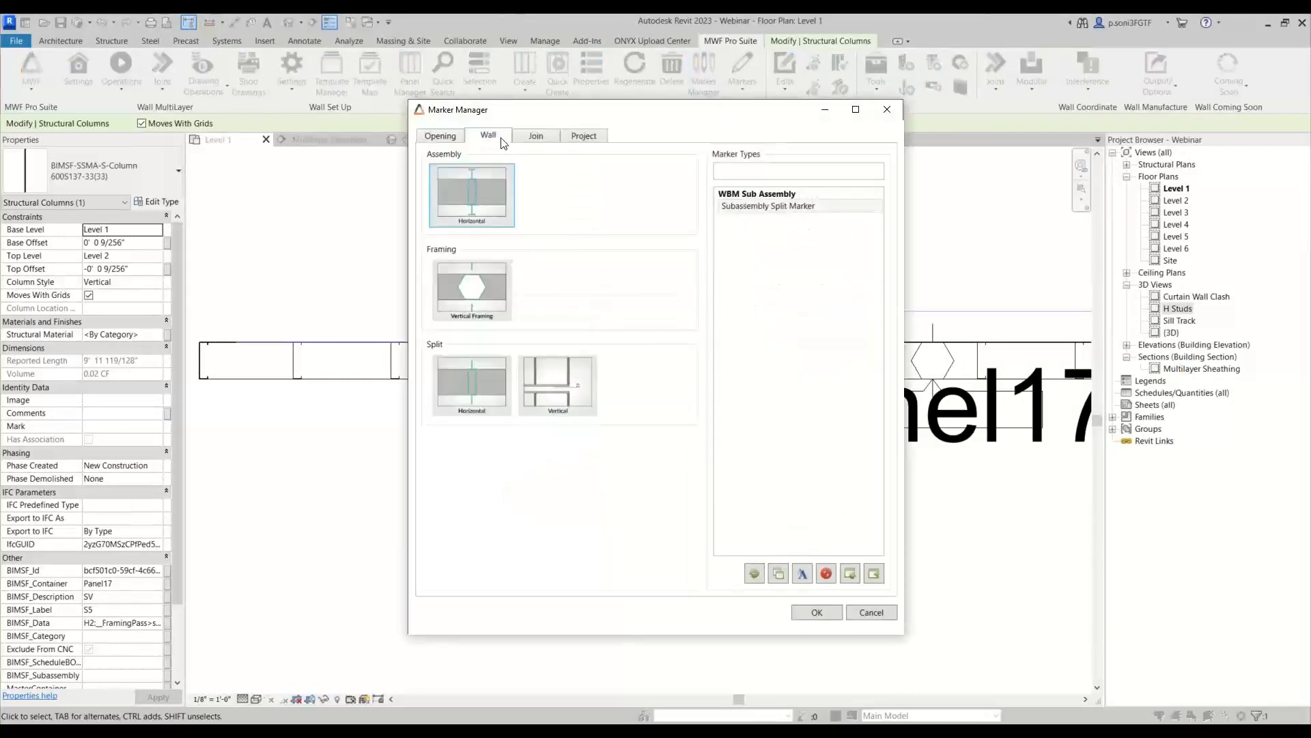
pyautogui.click(486, 280)
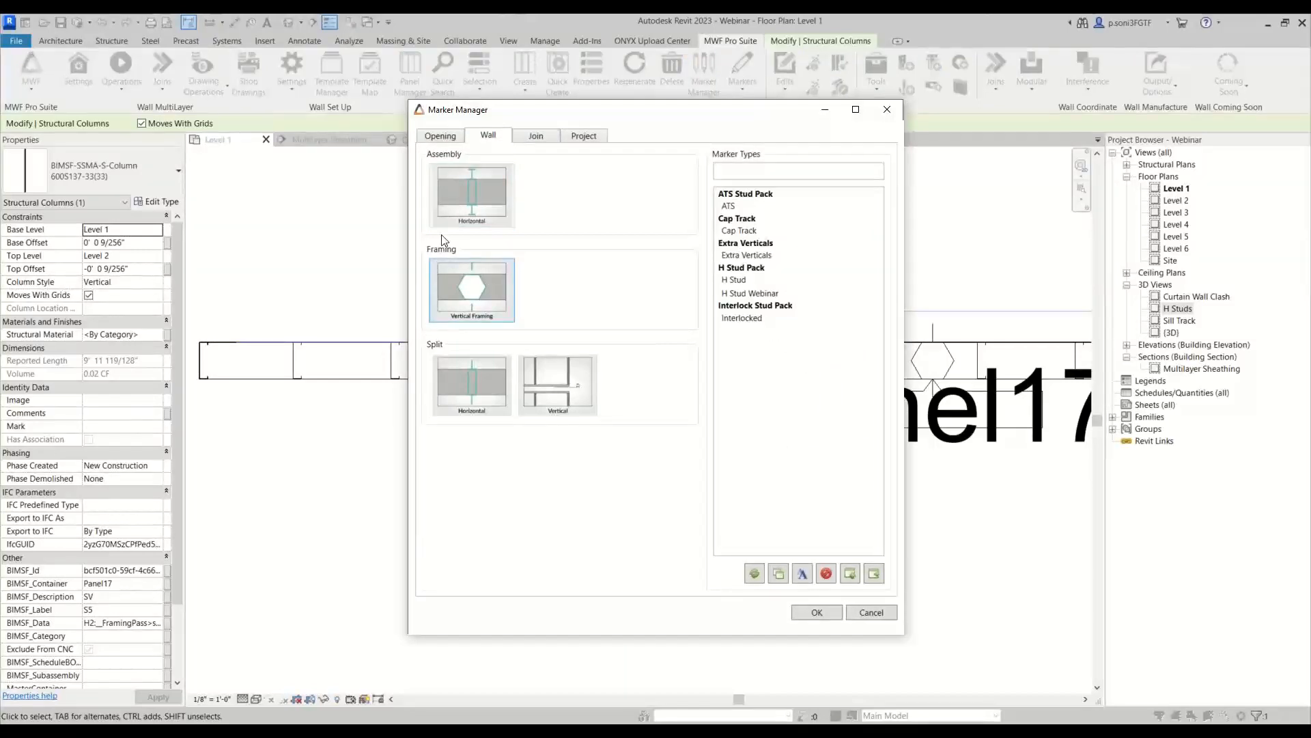
pyautogui.doubleClick(763, 280)
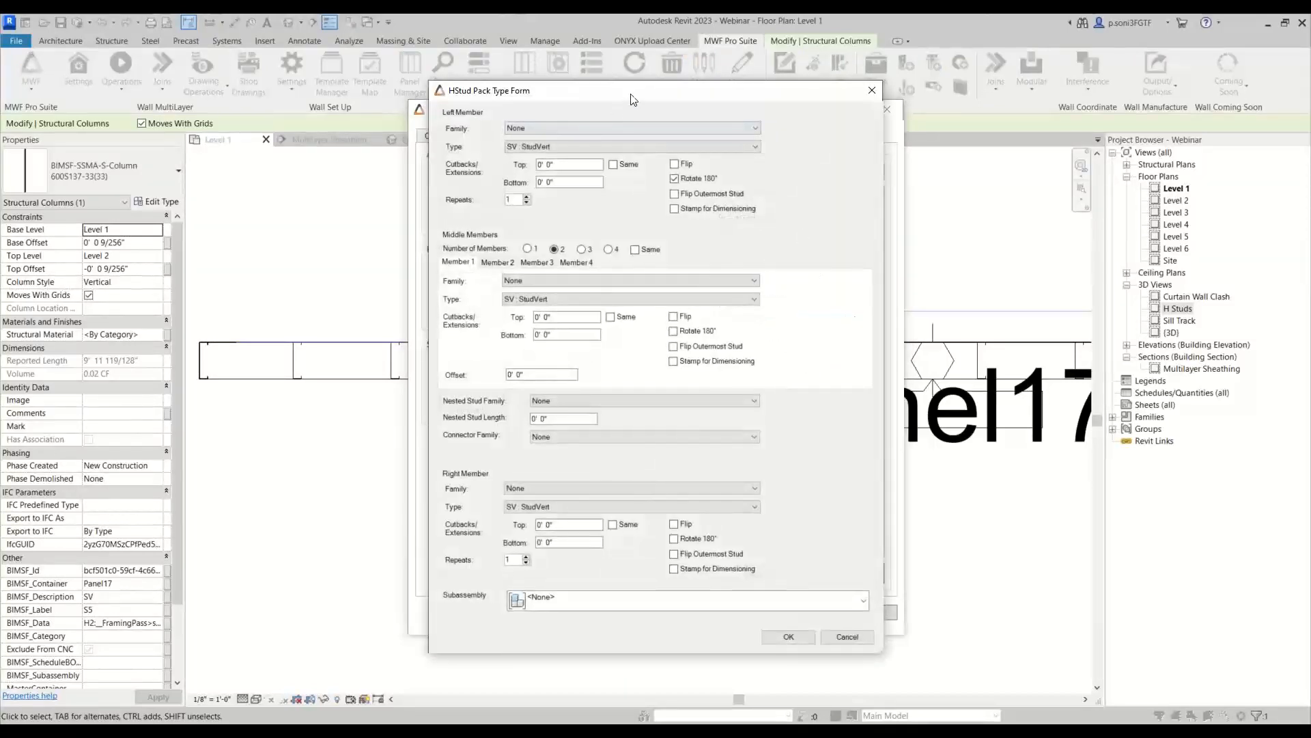
pyautogui.moveTo(631, 95)
pyautogui.mouseDown()
pyautogui.moveTo(864, 84)
pyautogui.moveTo(728, 81)
pyautogui.mouseUp()
pyautogui.click(669, 112)
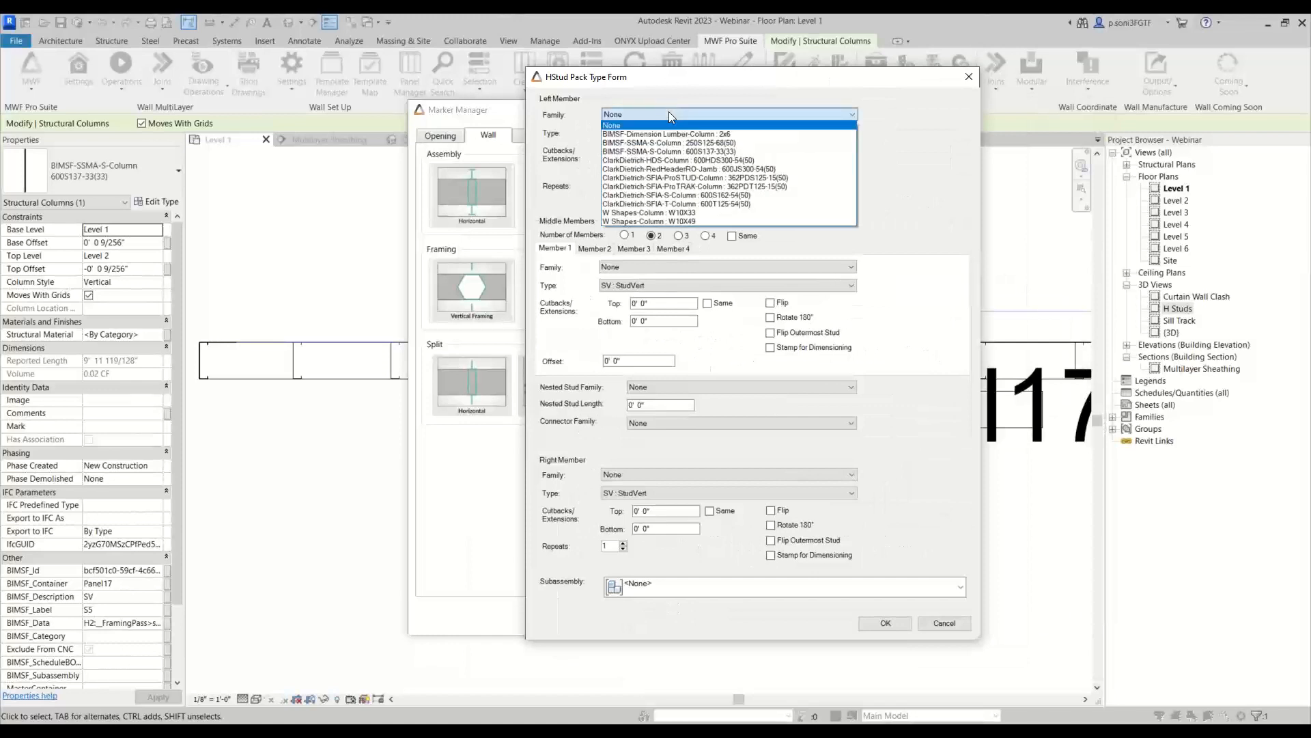
pyautogui.click(970, 84)
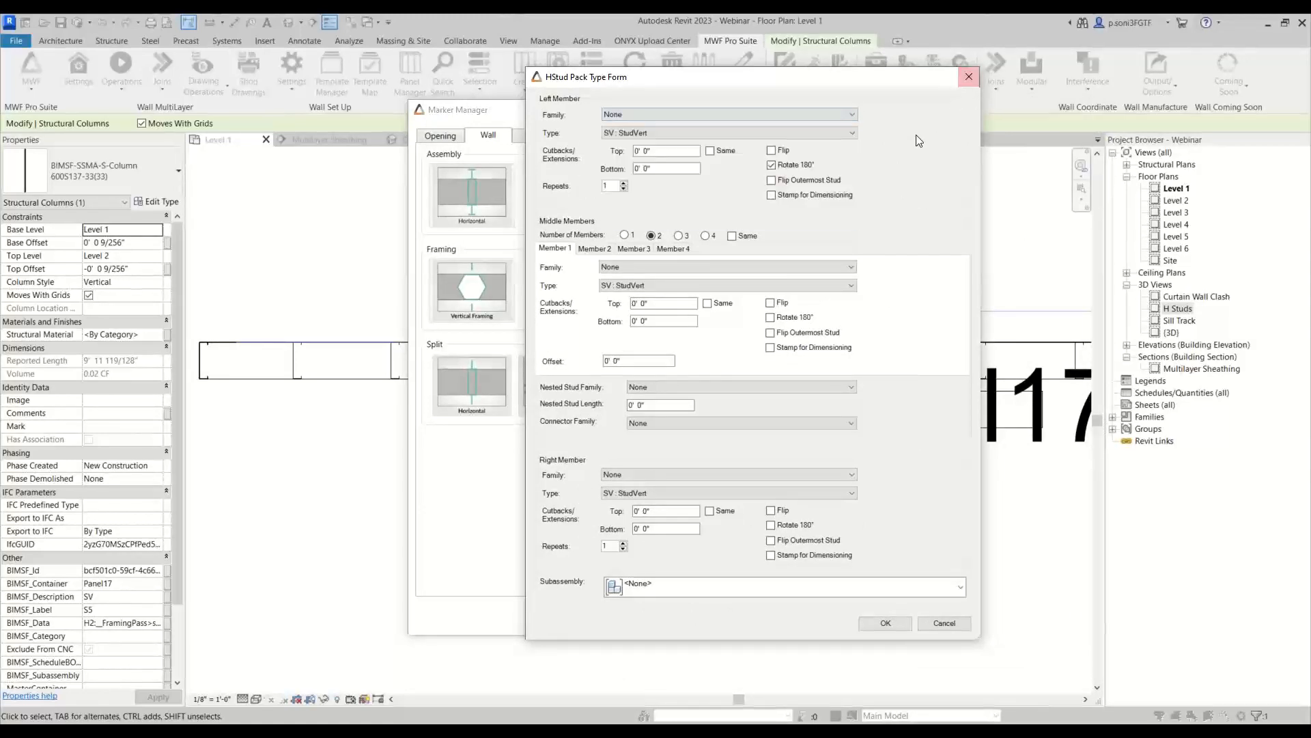
pyautogui.click(973, 84)
pyautogui.click(887, 110)
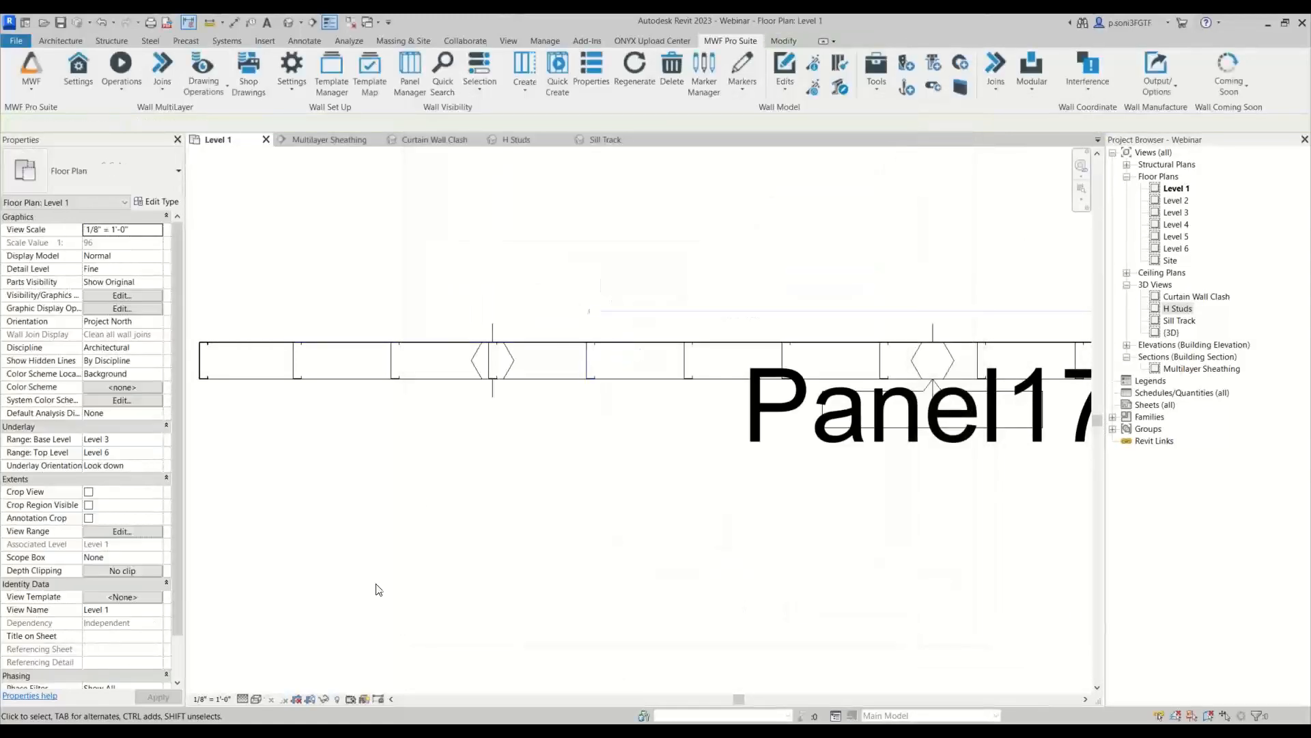
# Step: Delete the existing H Stud framing markers from the H Studs wall
pyautogui.scroll(-2, 490, 398)
pyautogui.moveTo(641, 521); pyautogui.dragTo(526, 518, button='middle')
pyautogui.scroll(-1, 519, 508)
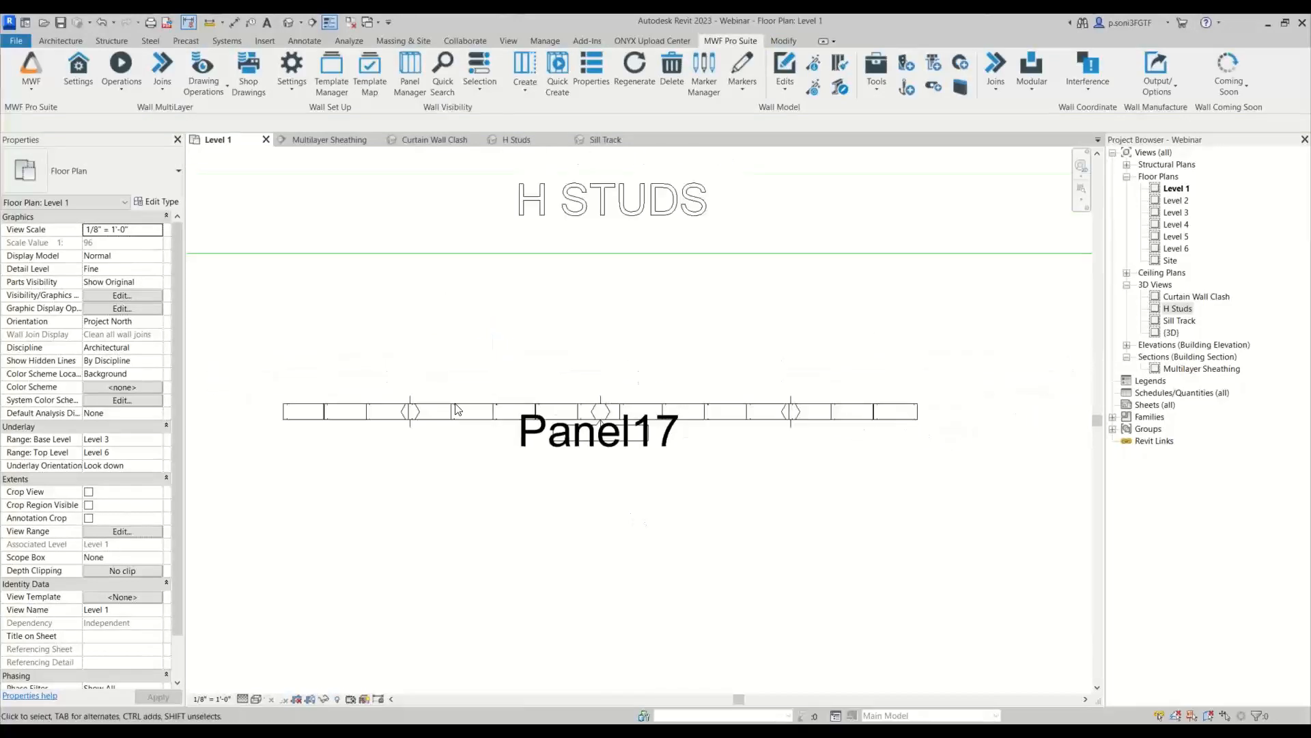
pyautogui.moveTo(386, 355); pyautogui.dragTo(817, 500)
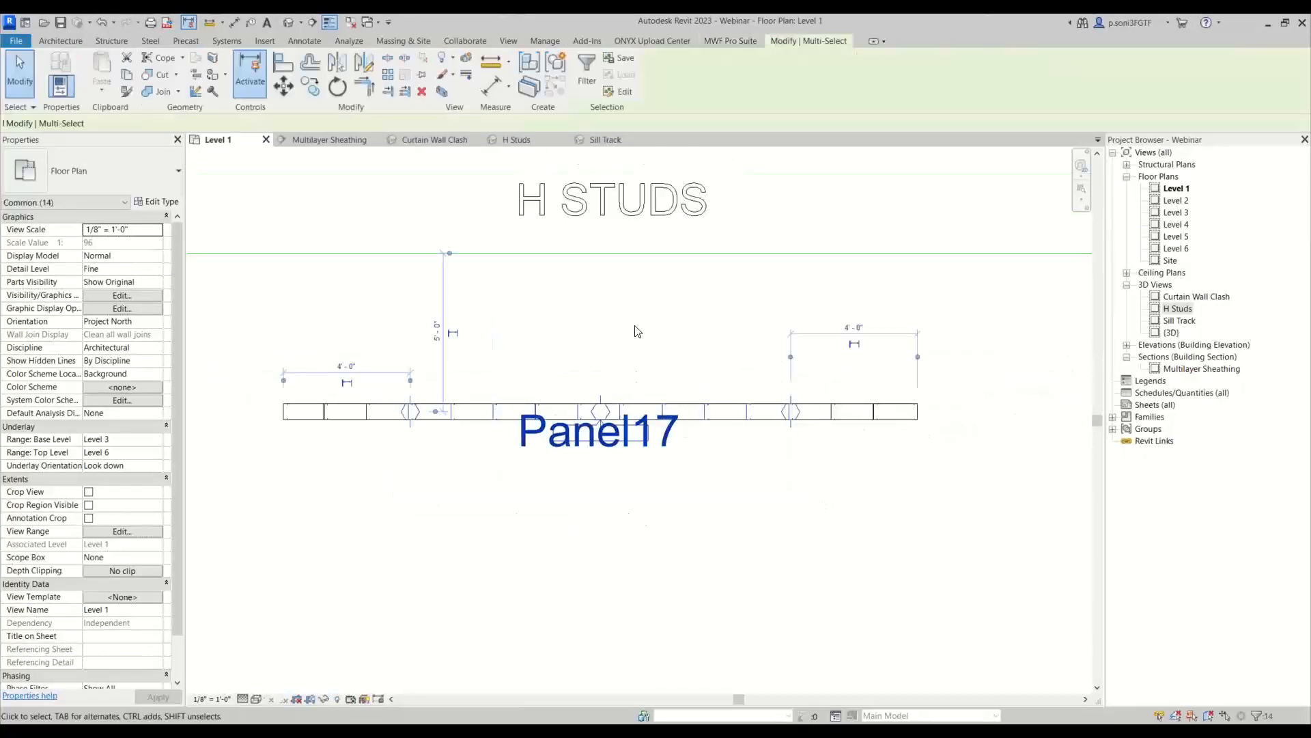
pyautogui.click(637, 326)
pyautogui.click(411, 434)
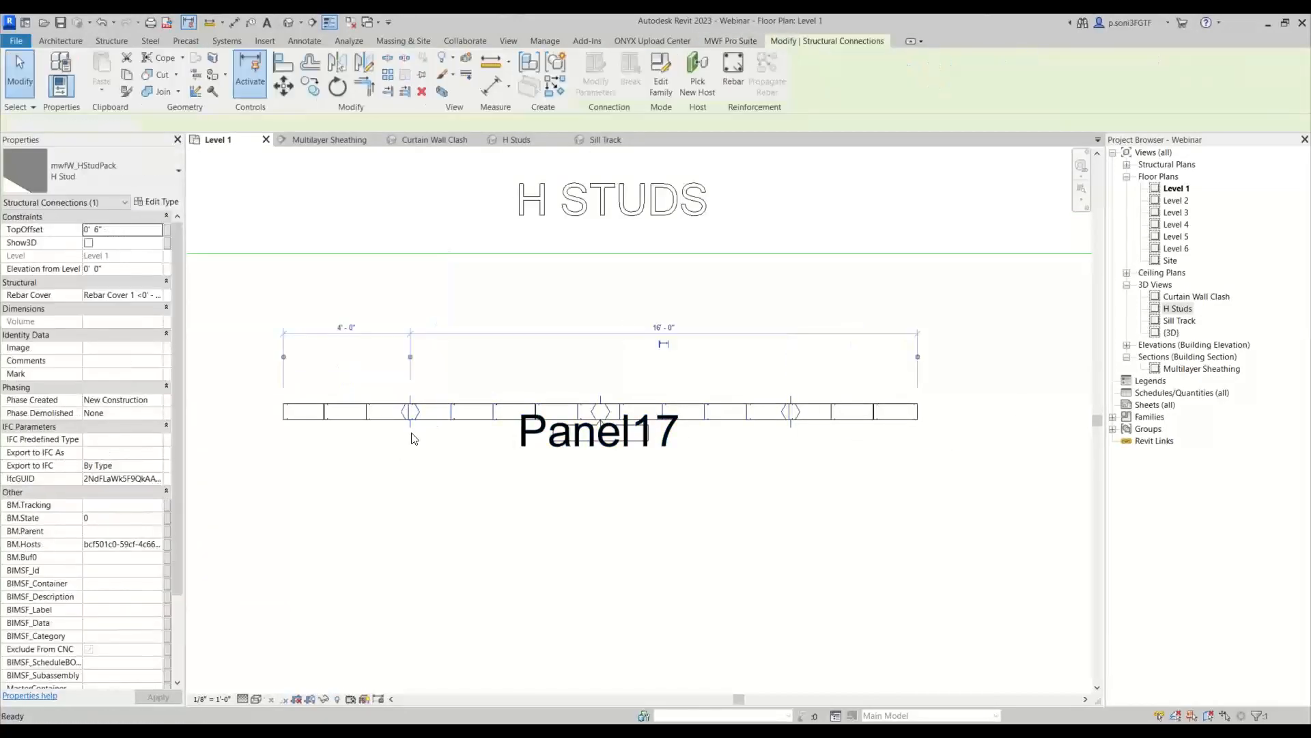
pyautogui.press('Escape')
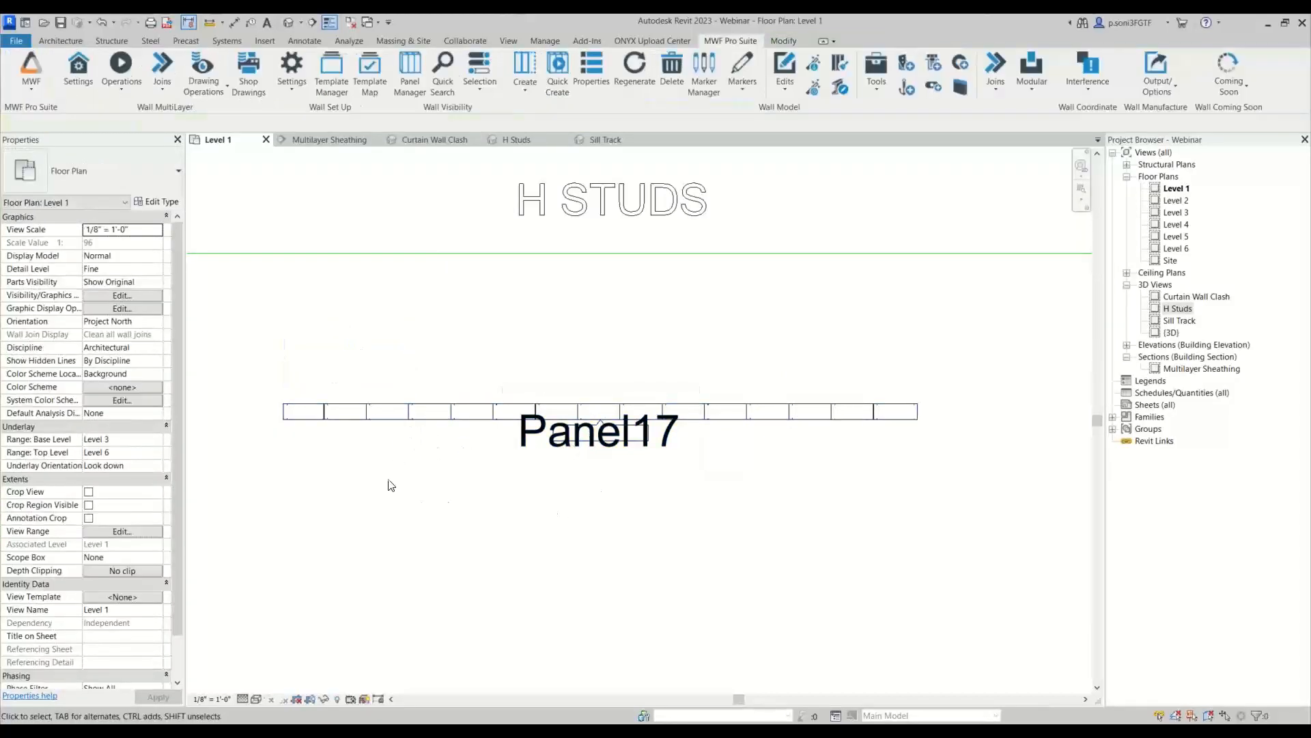
# Step: Place three H Stud Webinar markers from the mwfW_HStudPack family along the H Studs wall
pyautogui.click(1114, 418)
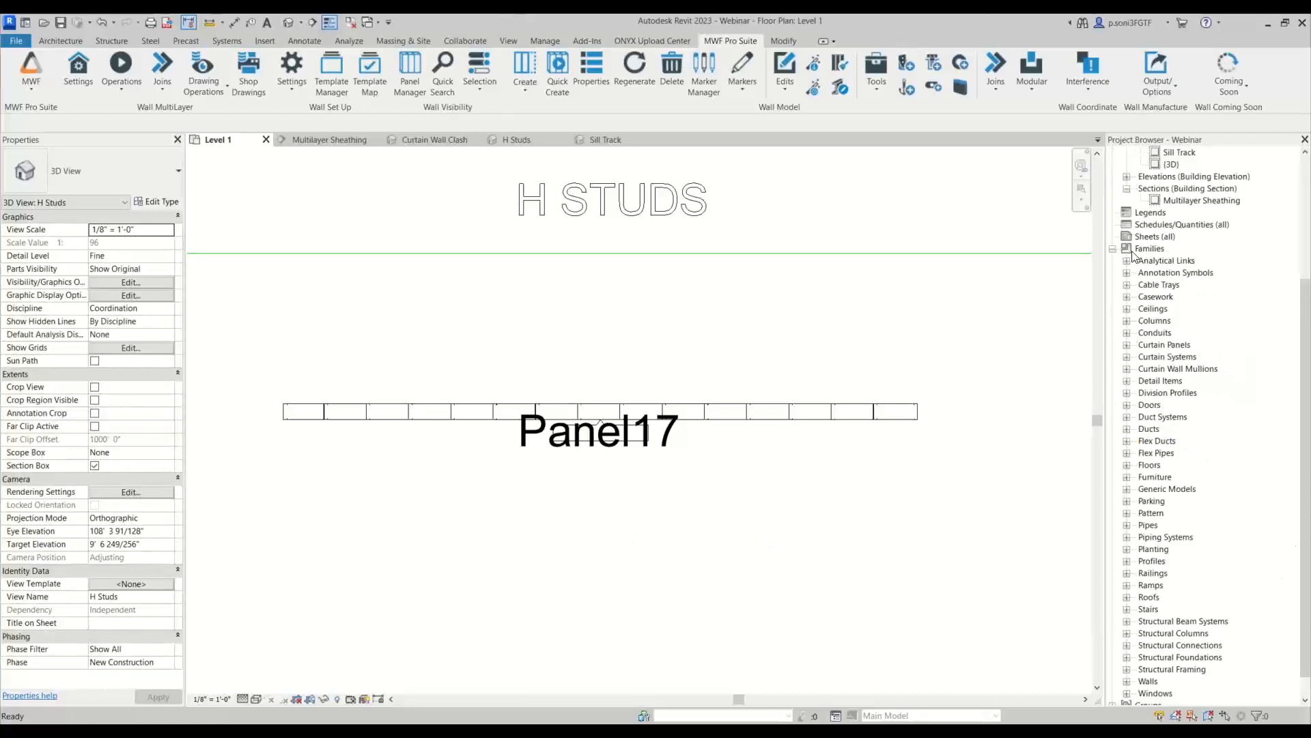
pyautogui.scroll(-1, 1146, 342)
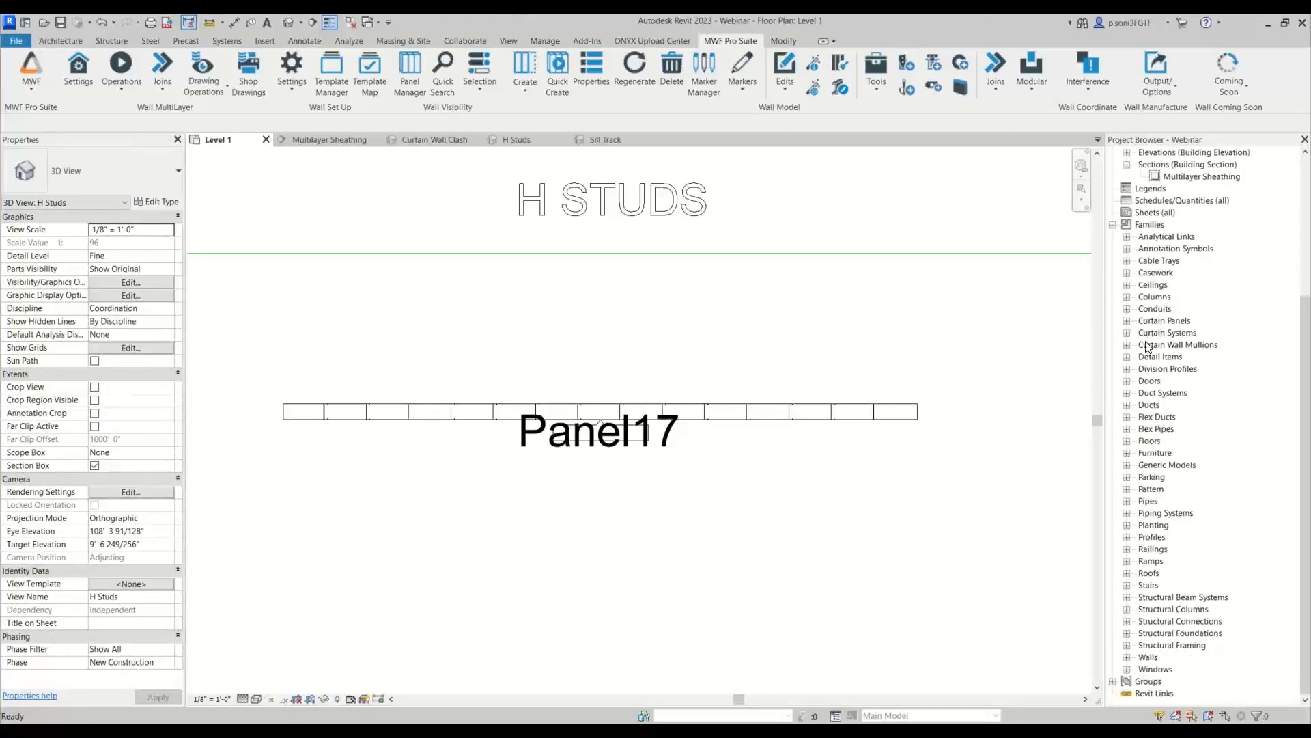
pyautogui.click(1127, 622)
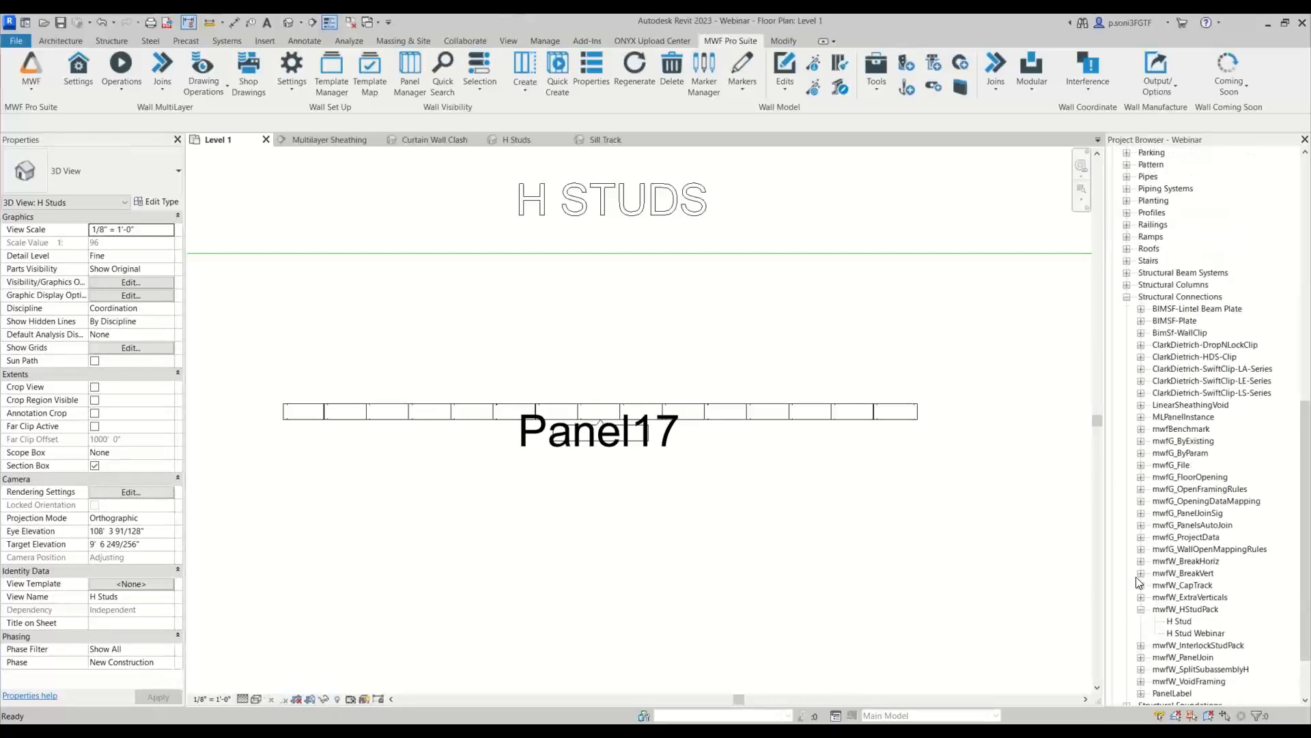
pyautogui.scroll(-1, 1258, 578)
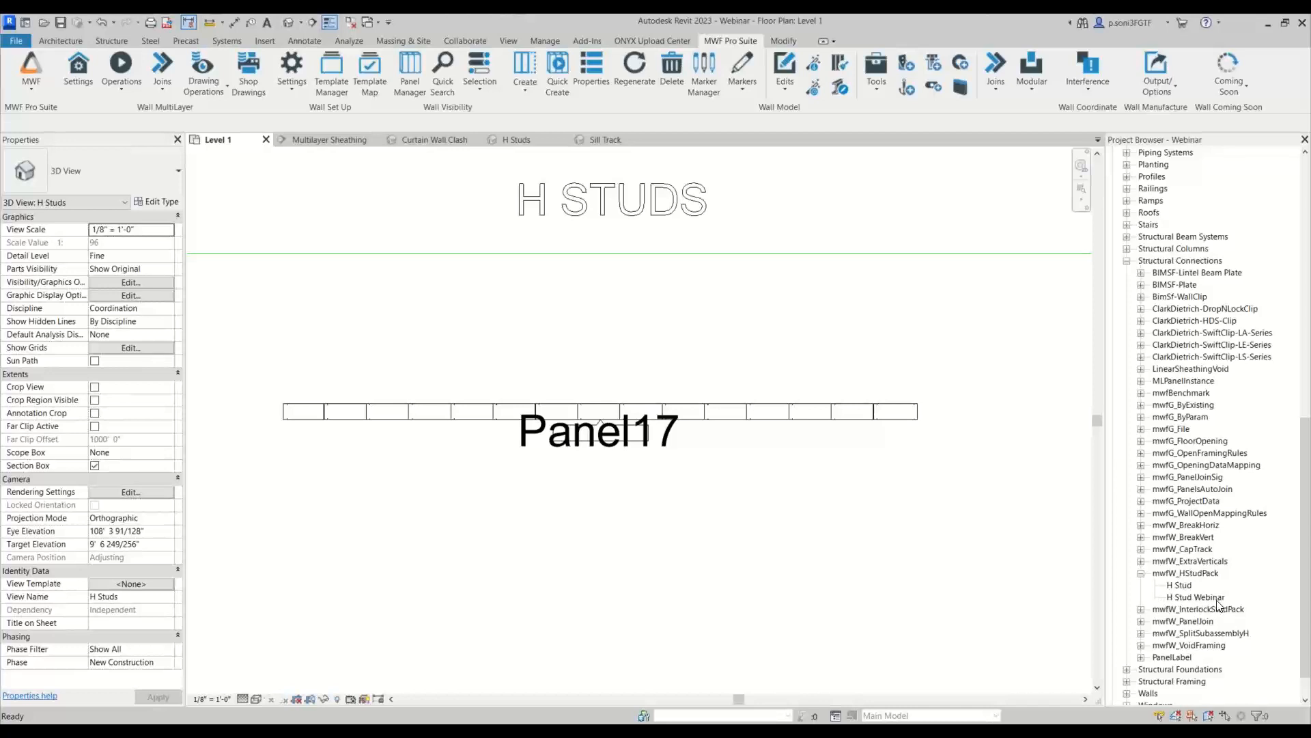
pyautogui.doubleClick(1213, 604)
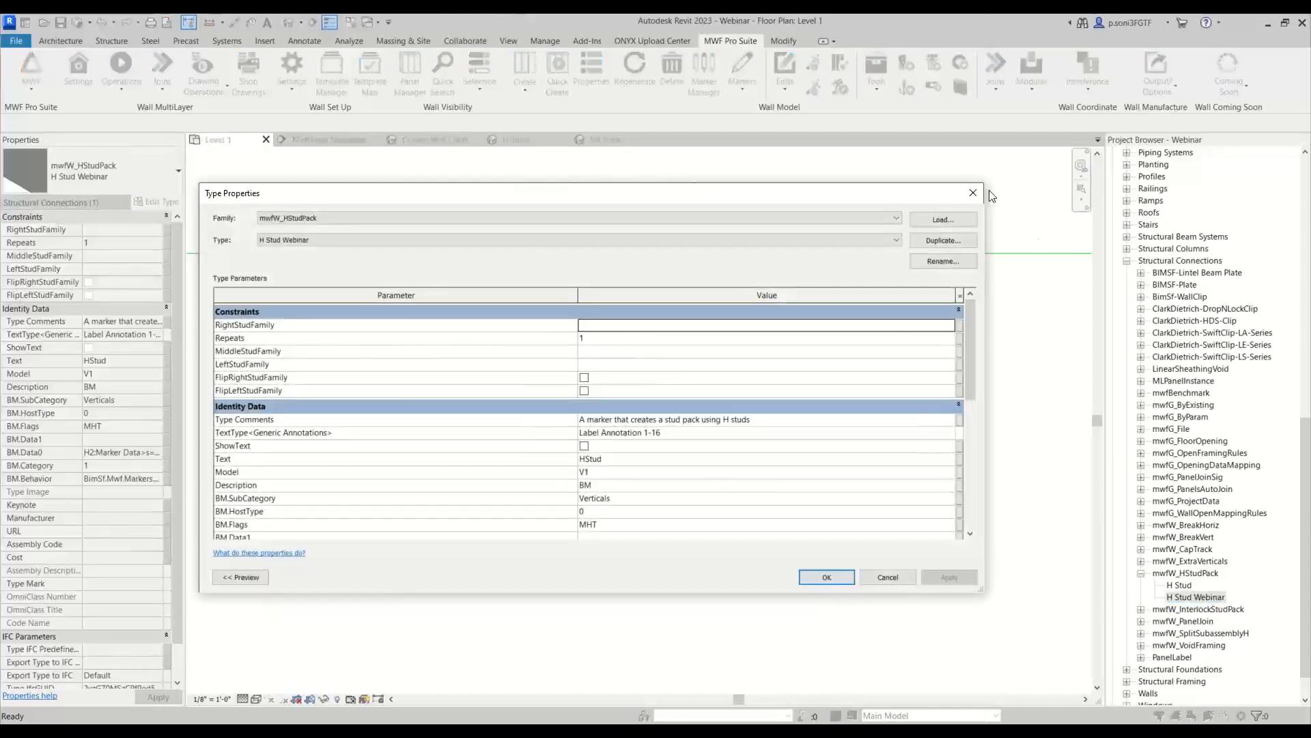
pyautogui.press('Escape')
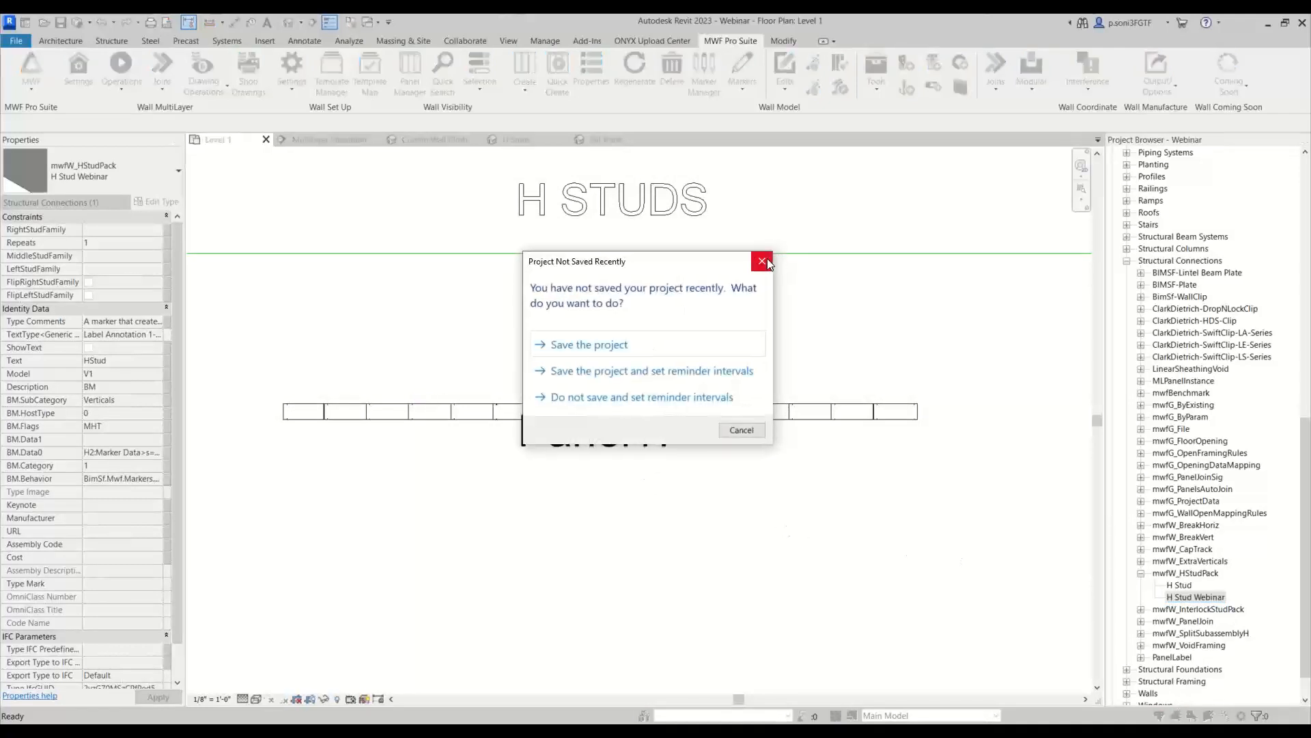
pyautogui.click(765, 260)
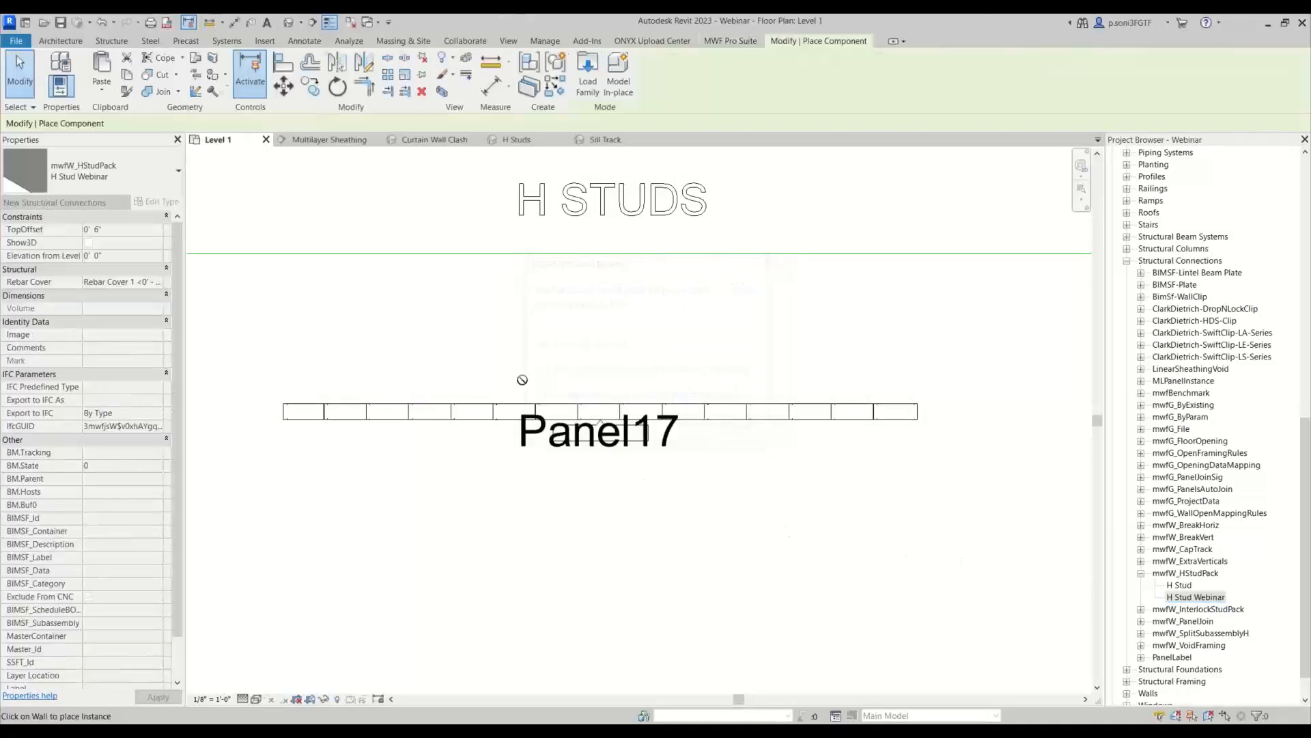
pyautogui.click(426, 409)
pyautogui.click(625, 409)
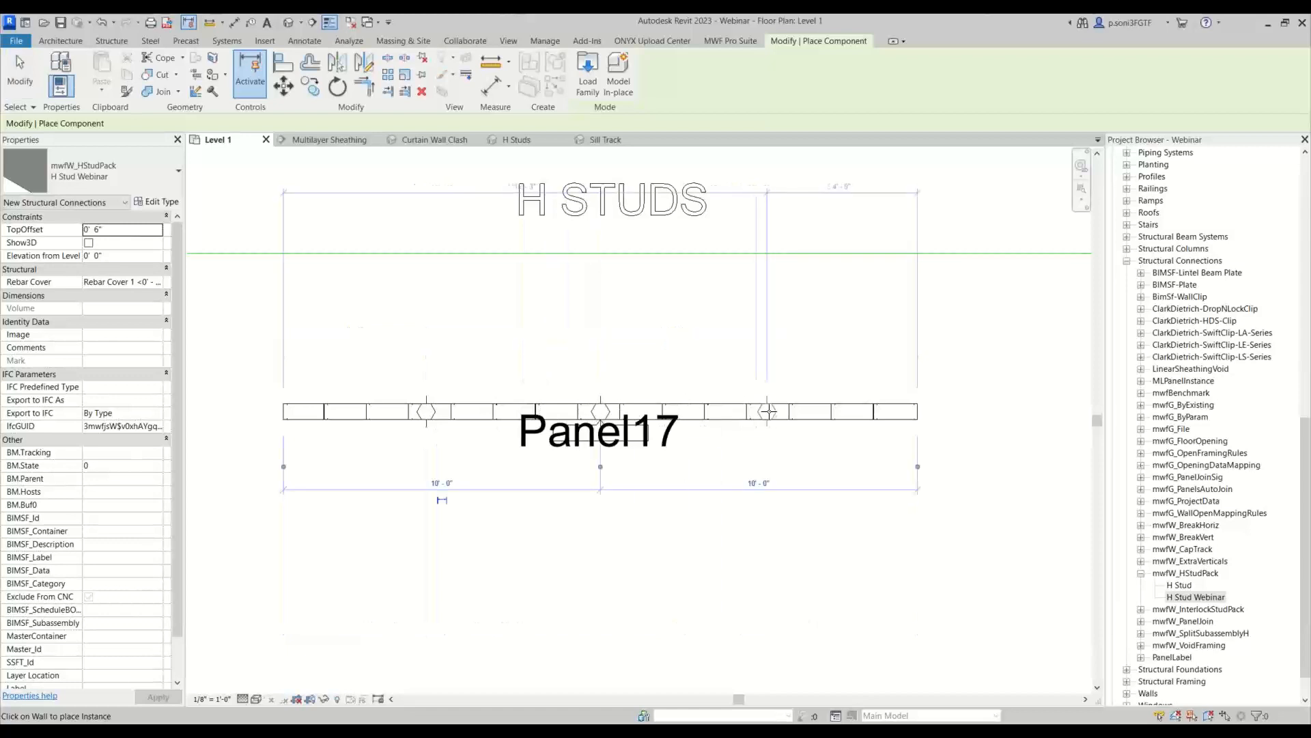
pyautogui.click(39, 88)
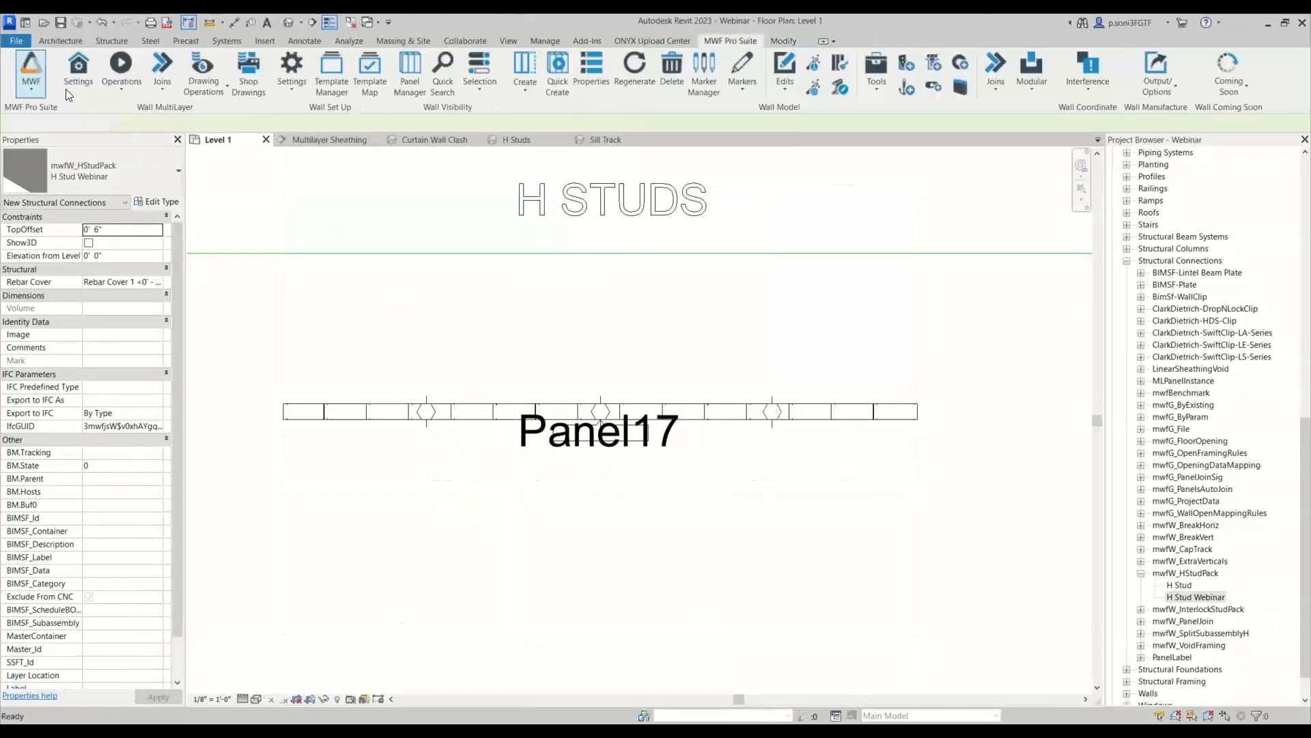
# Step: Regenerate the H Studs wall panel using one of its studs, with the new H Stud Webinar markers in place
pyautogui.scroll(3, 499, 449)
pyautogui.click(498, 449)
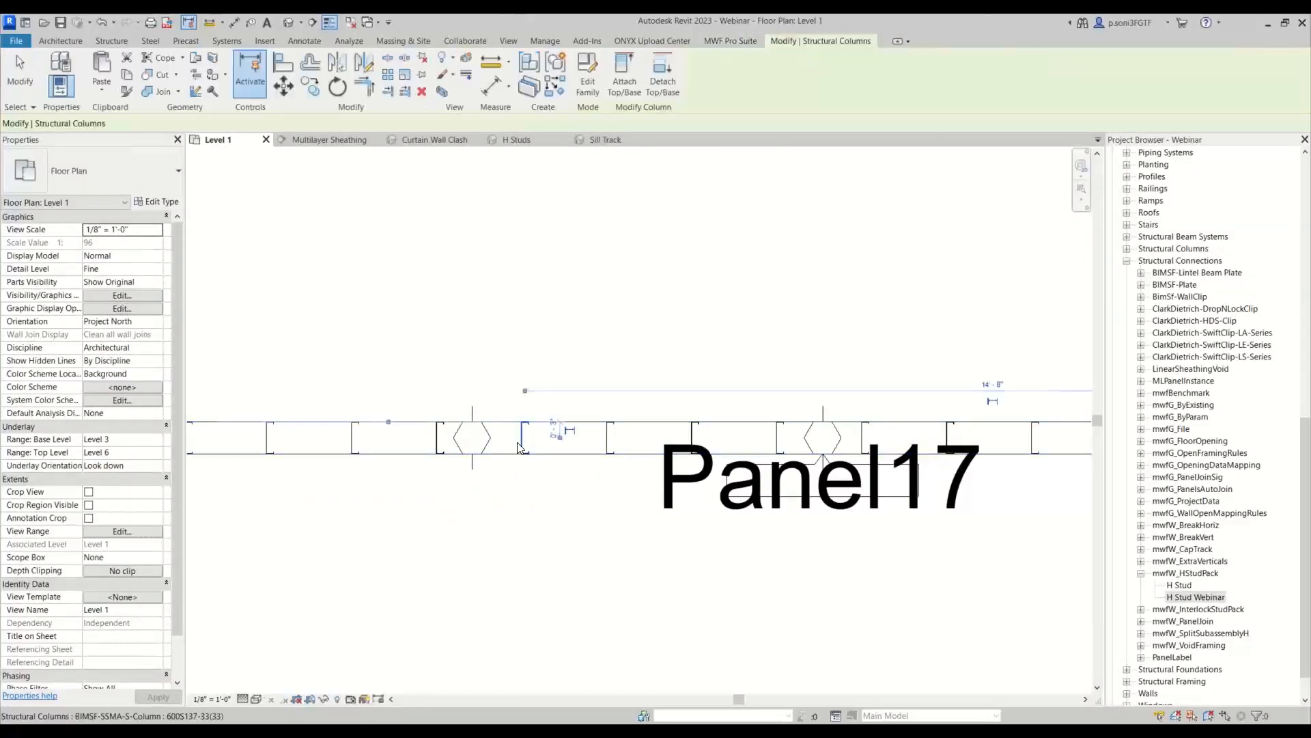
pyautogui.click(617, 87)
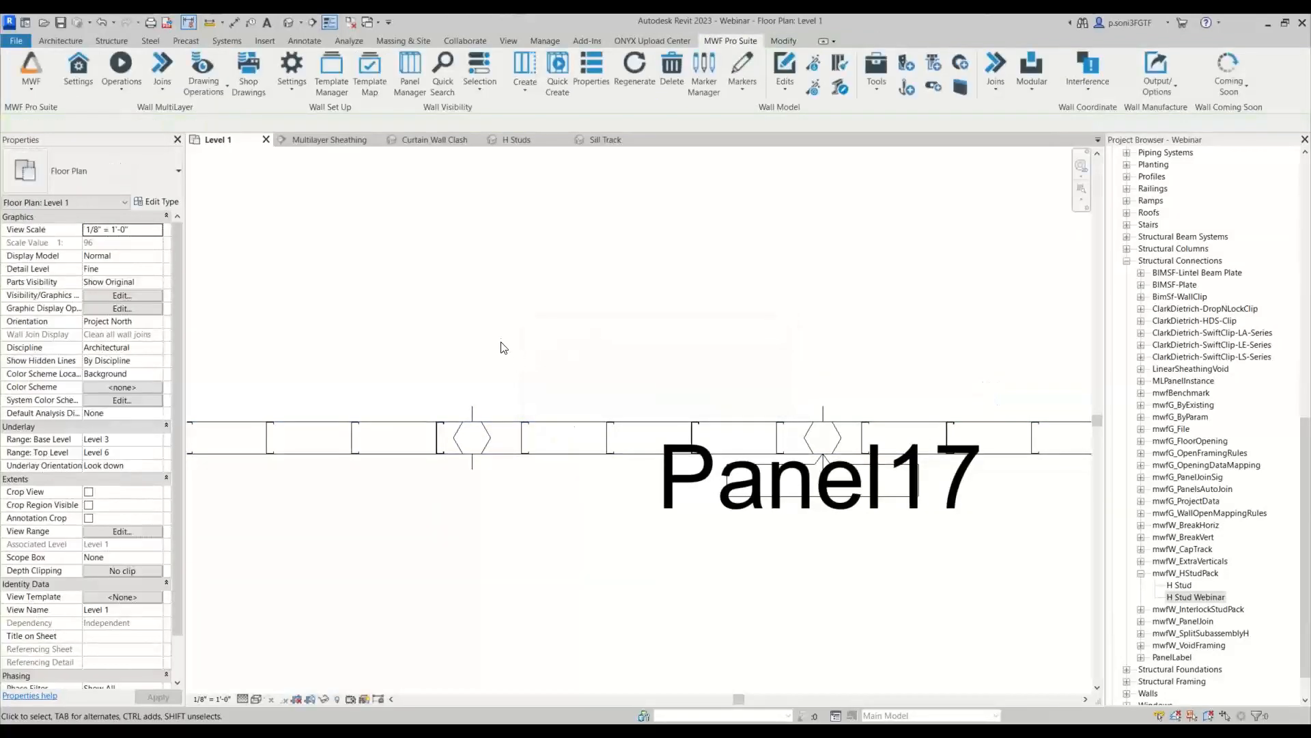
pyautogui.click(526, 438)
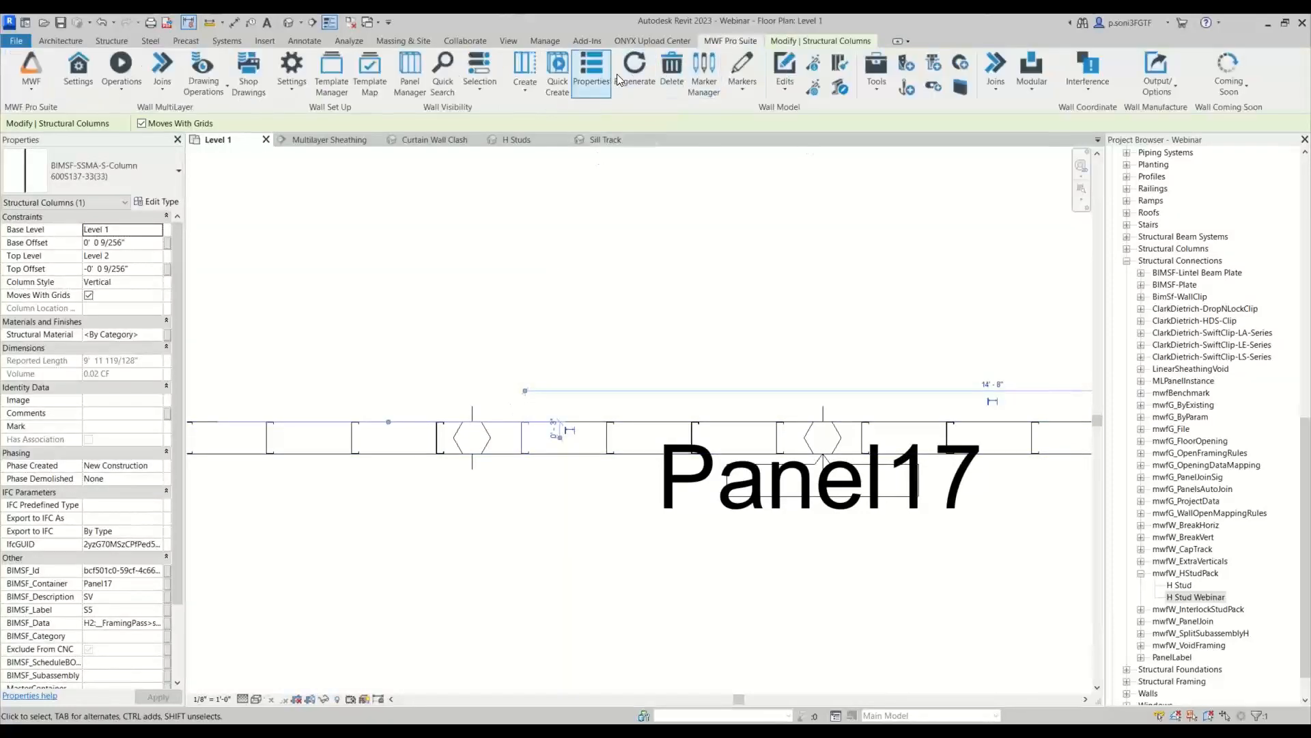
# Step: Check the left, middle and right member settings of the H Stud Webinar marker type
pyautogui.click(711, 75)
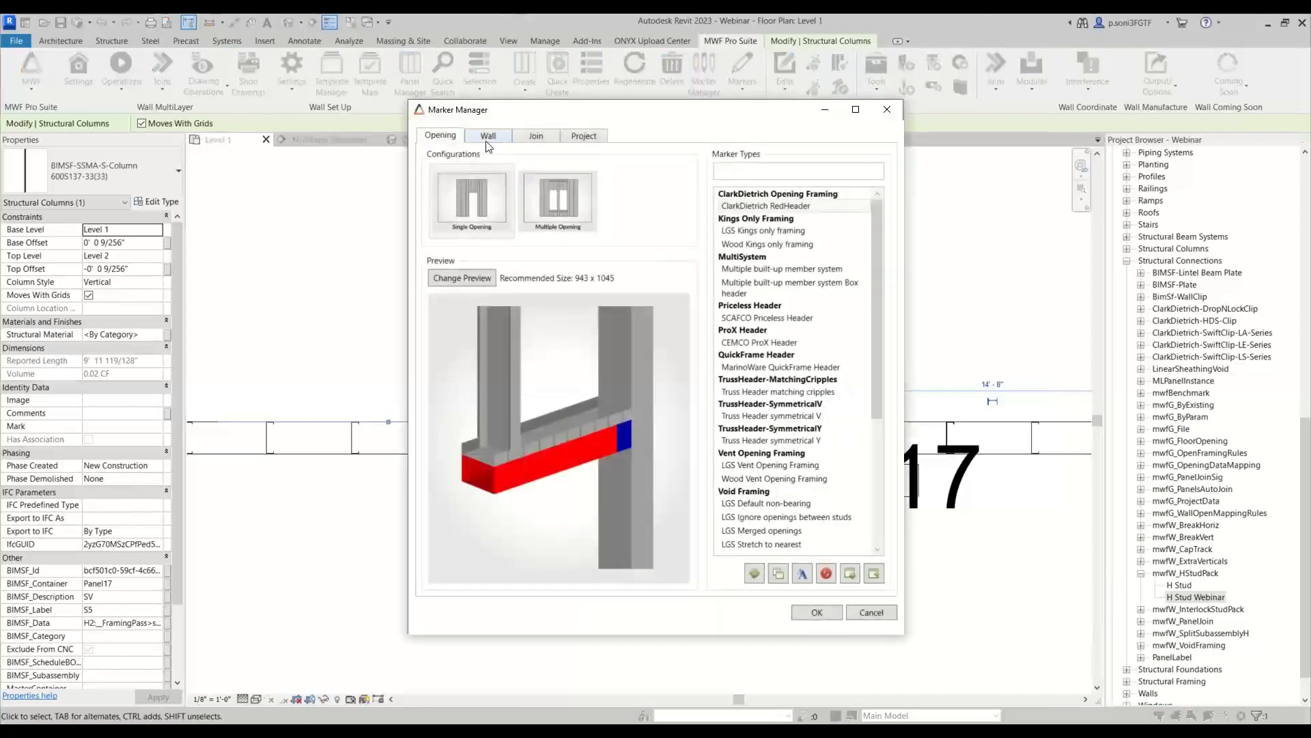
pyautogui.click(488, 136)
pyautogui.click(471, 287)
pyautogui.doubleClick(765, 293)
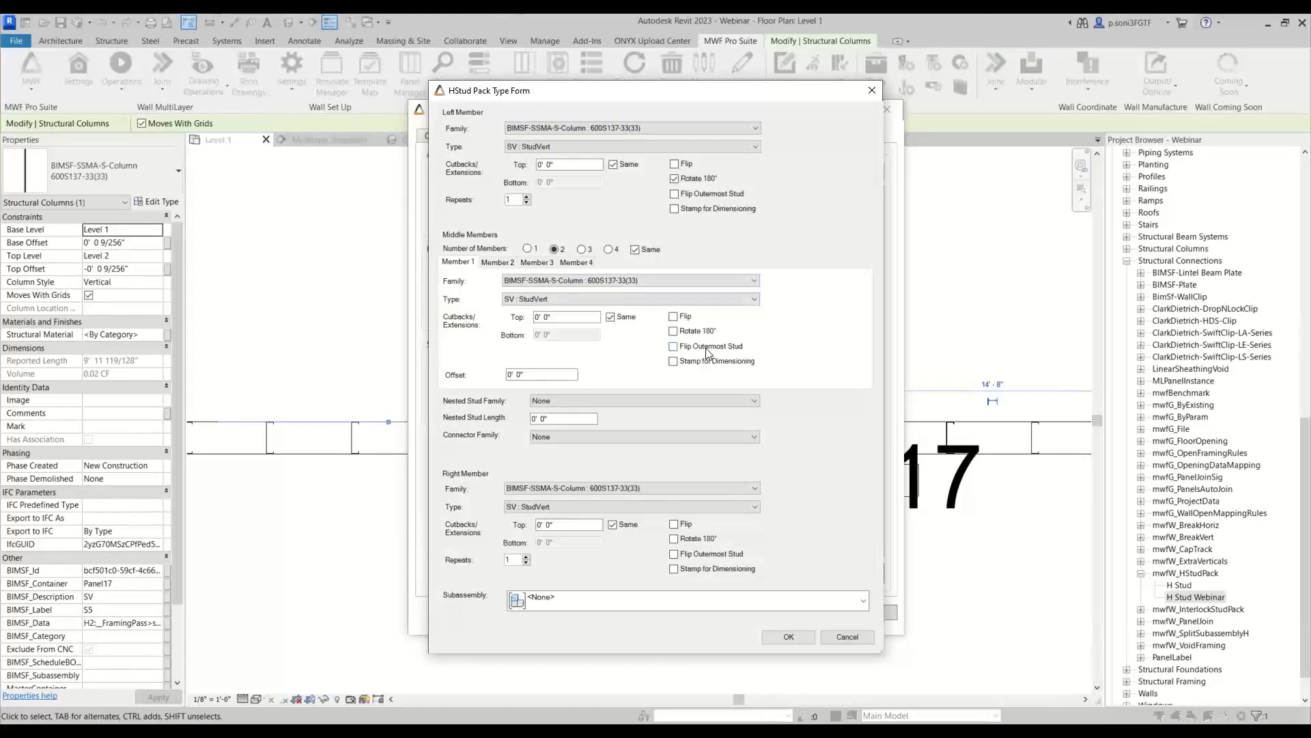
pyautogui.click(872, 90)
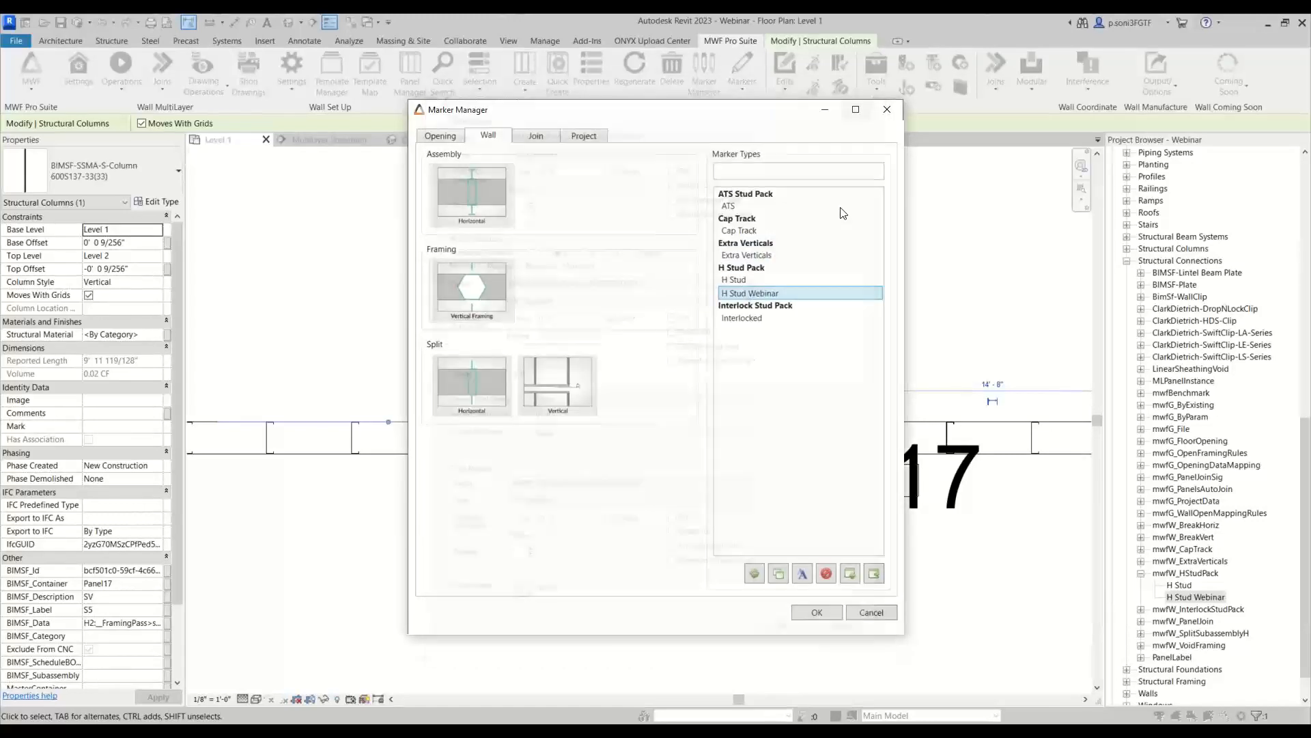
# Step: Set the H Stud marker type's left member to BIMSF-SSMA-S-Column : 600S137-33(33) with the same top and bottom cutbacks
pyautogui.doubleClick(748, 275)
pyautogui.click(751, 130)
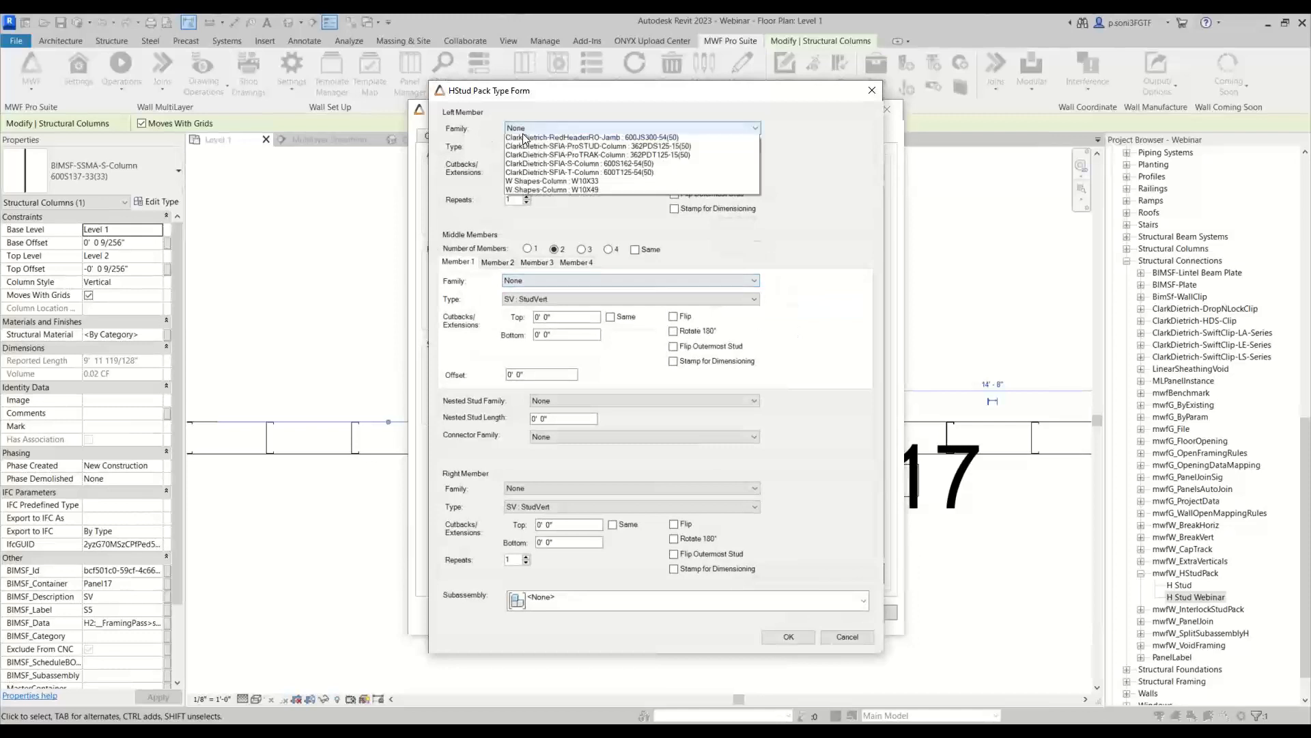
pyautogui.click(560, 166)
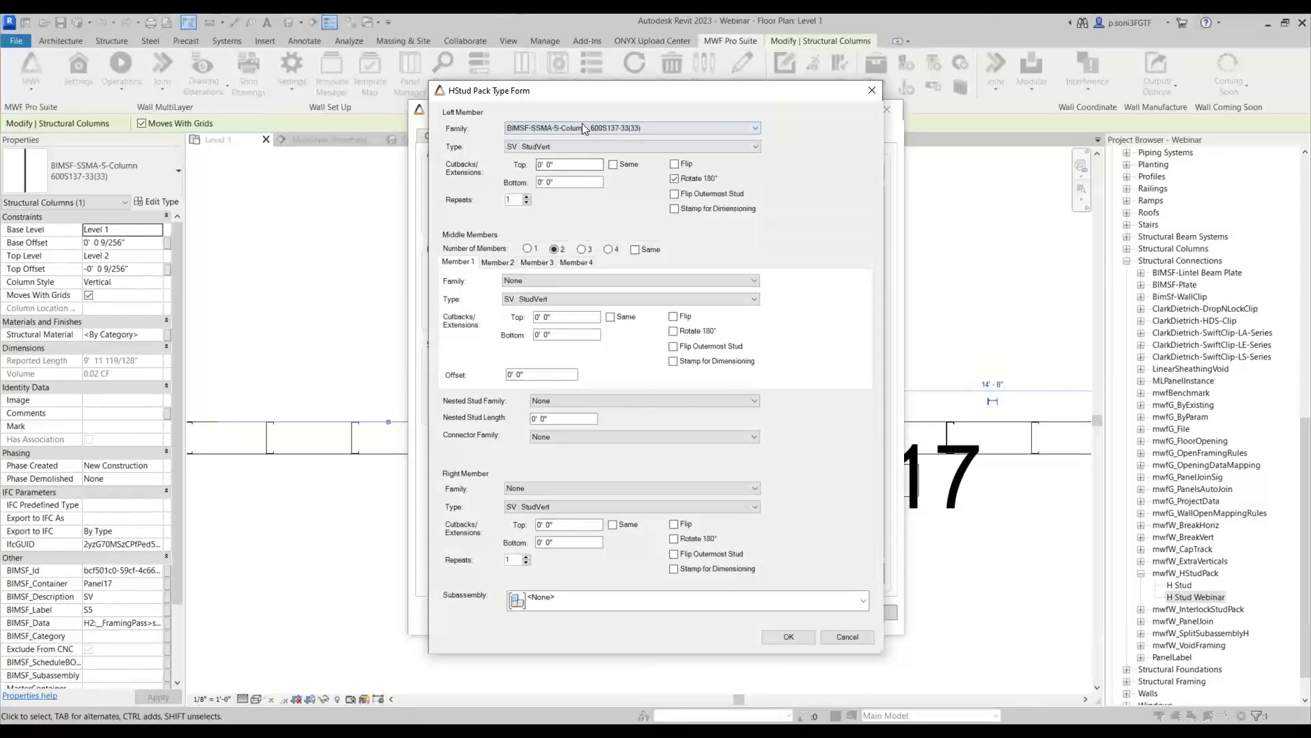
pyautogui.click(613, 164)
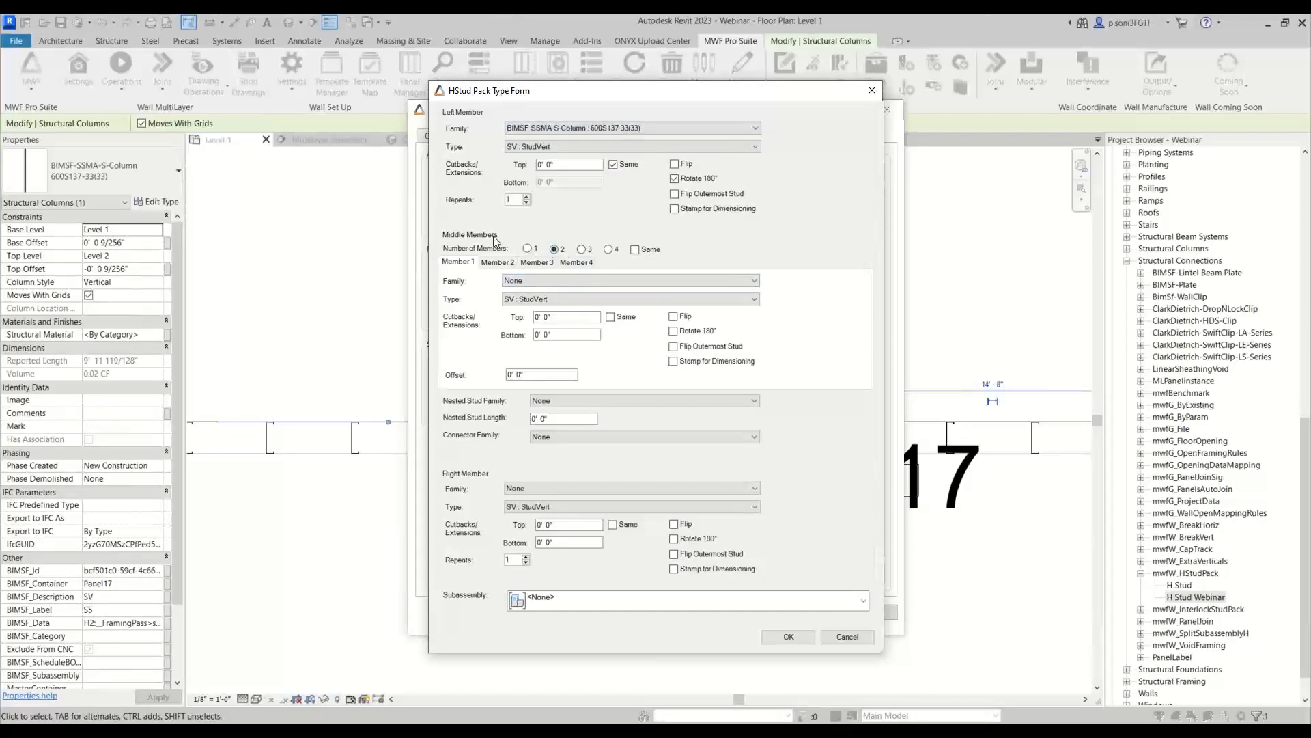
# Step: Make the middle members of the H Stud type identical, using the BIMSF-SSMA-S-Column : 600S137-33(33) family
pyautogui.click(634, 250)
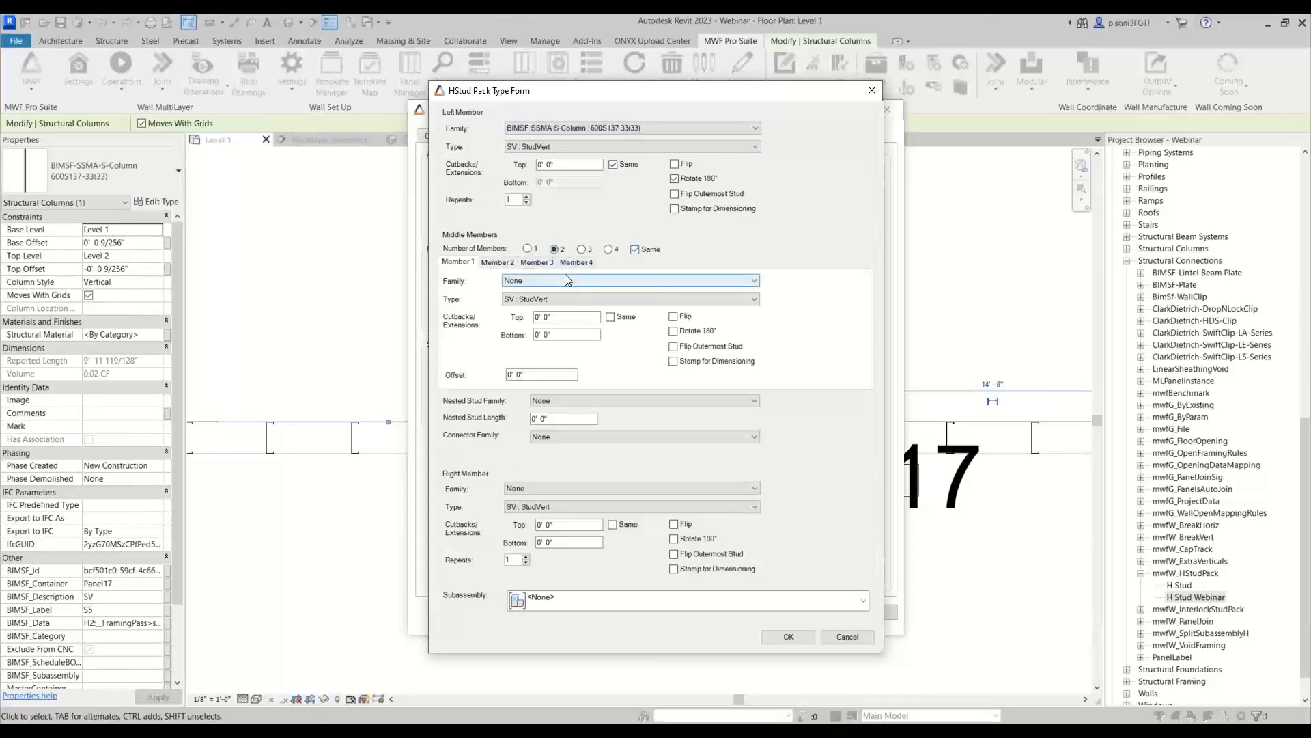
pyautogui.click(572, 281)
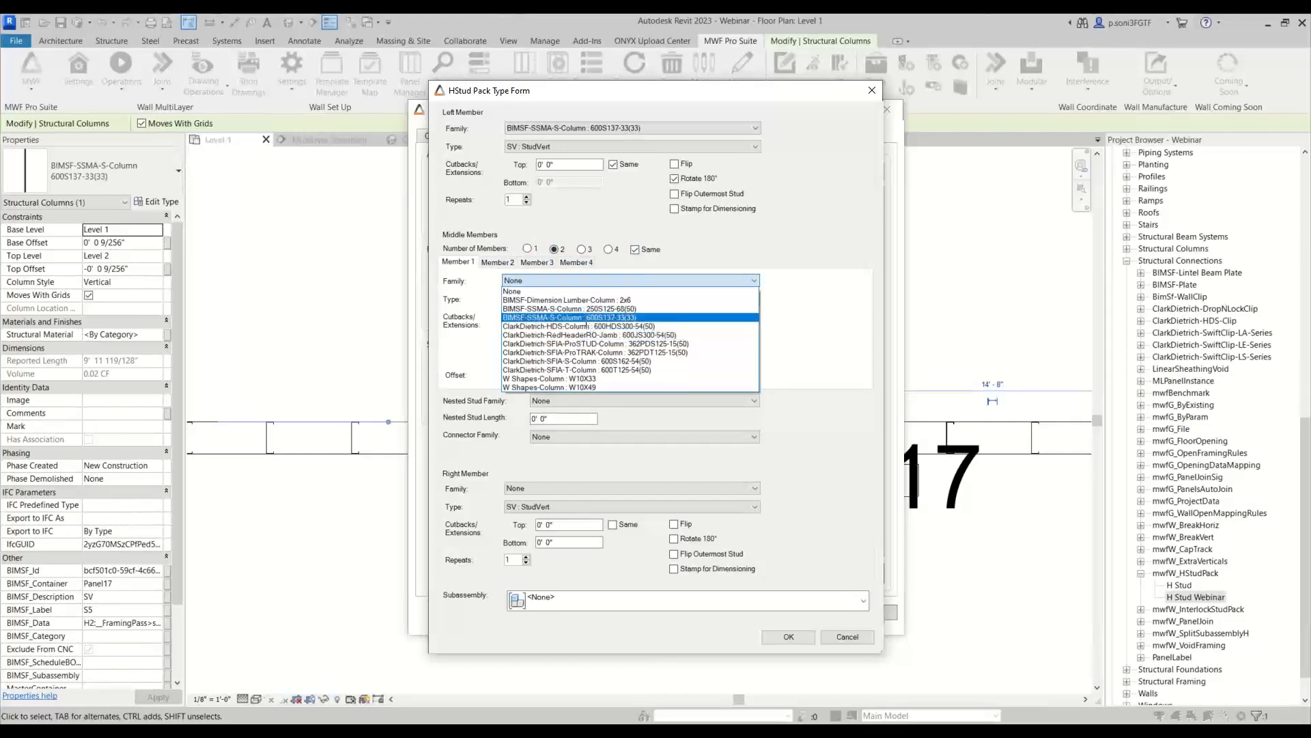
pyautogui.click(586, 317)
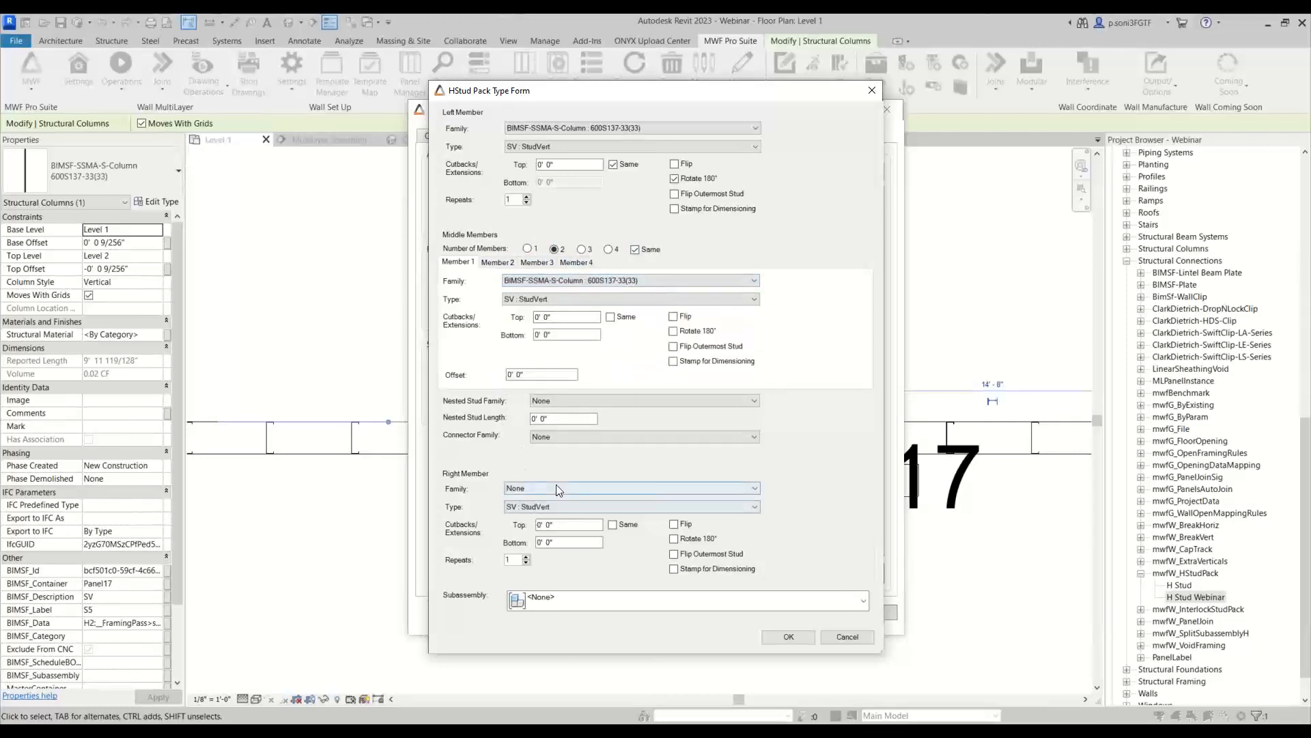
# Step: Set the right member to BIMSF-SSMA-S-Column : 600S137-33(33) with matching top and bottom cutbacks, and check middle member 2's settings
pyautogui.click(556, 489)
pyautogui.click(614, 530)
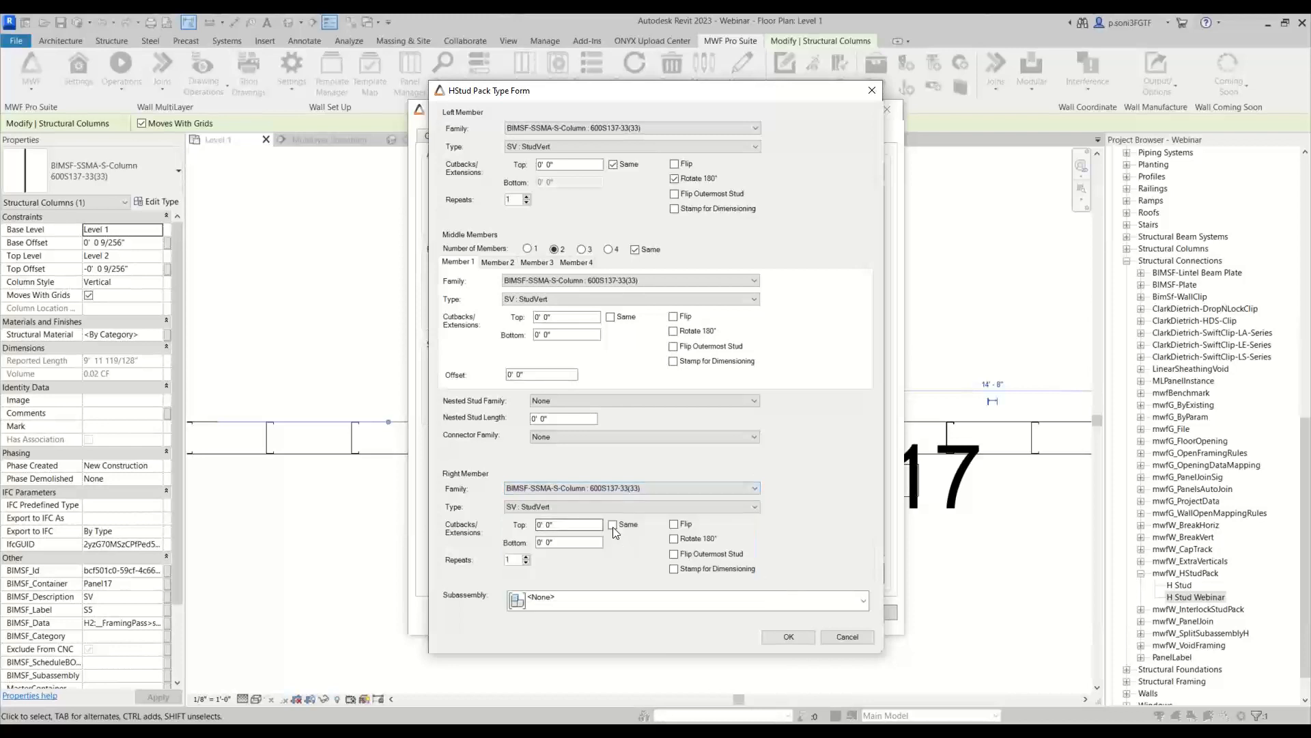
pyautogui.click(612, 525)
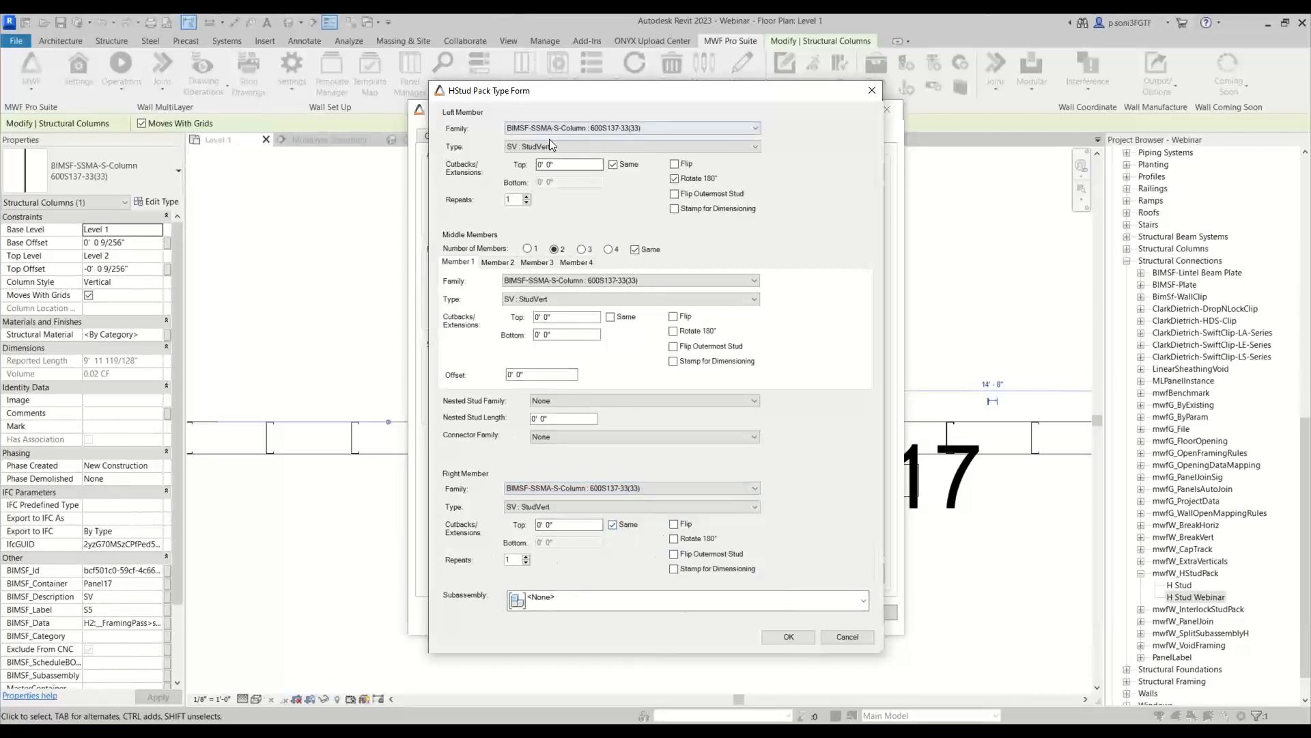
pyautogui.click(499, 263)
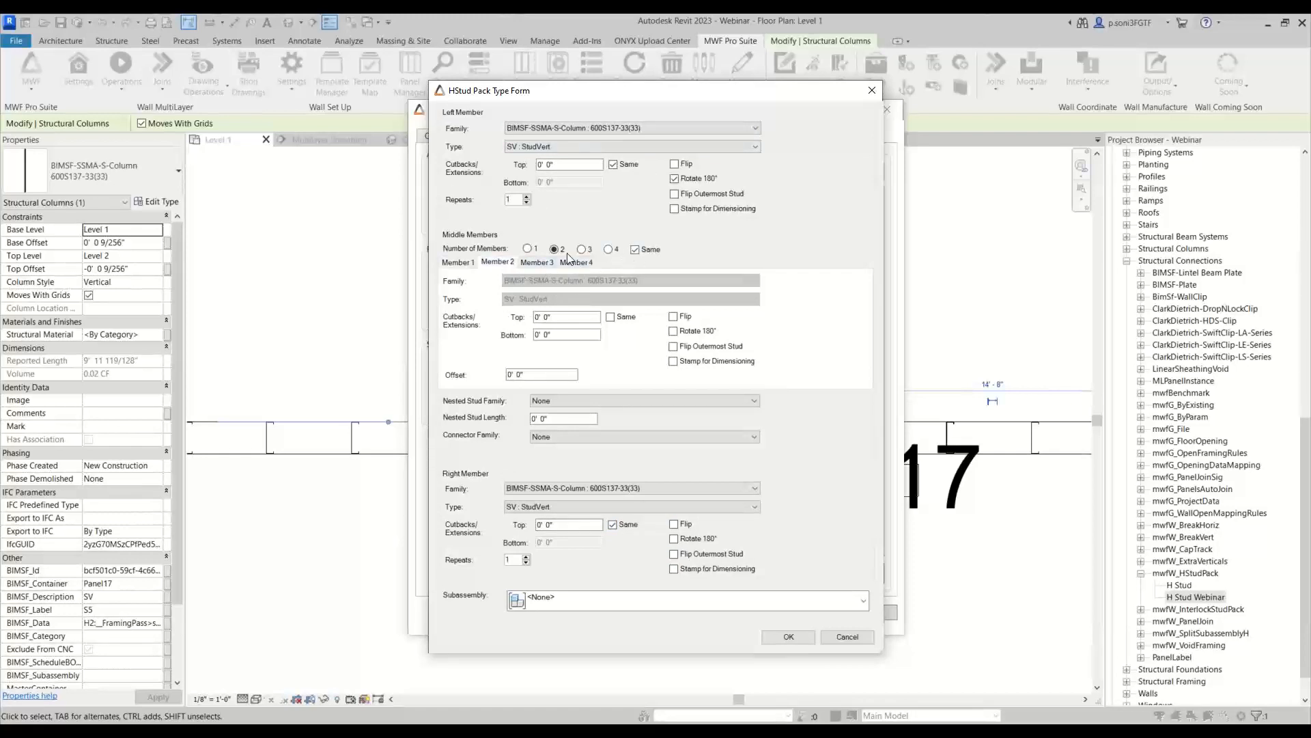
# Step: Review middle members 1 and 2 of the H Stud type, and save the marker type settings
pyautogui.click(458, 264)
pyautogui.click(485, 265)
pyautogui.click(463, 266)
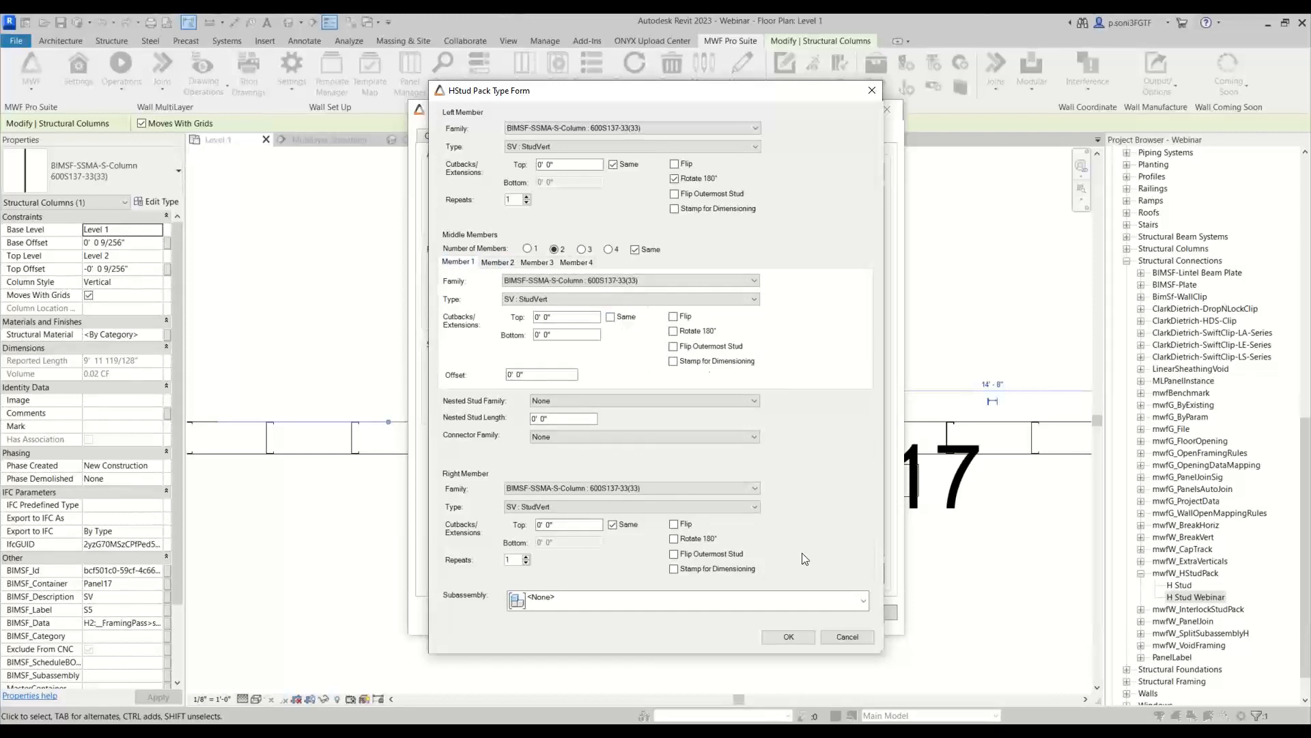
pyautogui.click(787, 637)
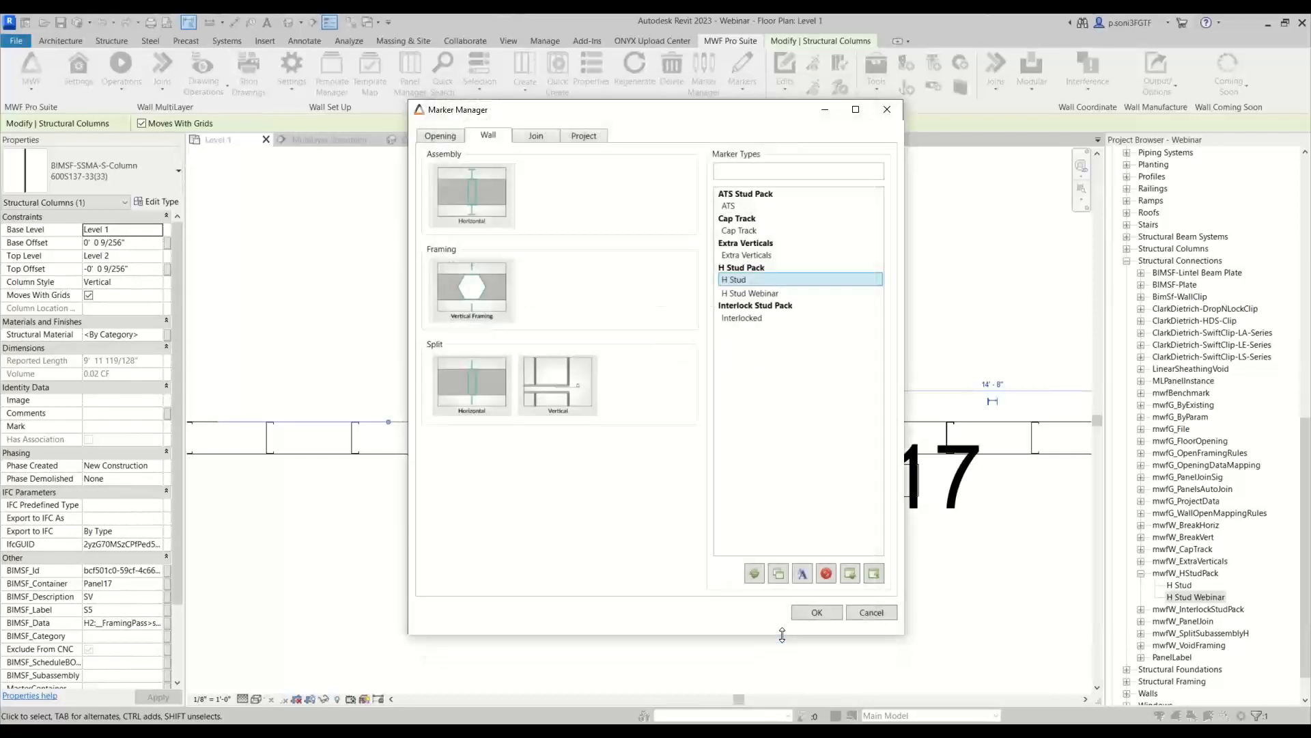
pyautogui.doubleClick(760, 280)
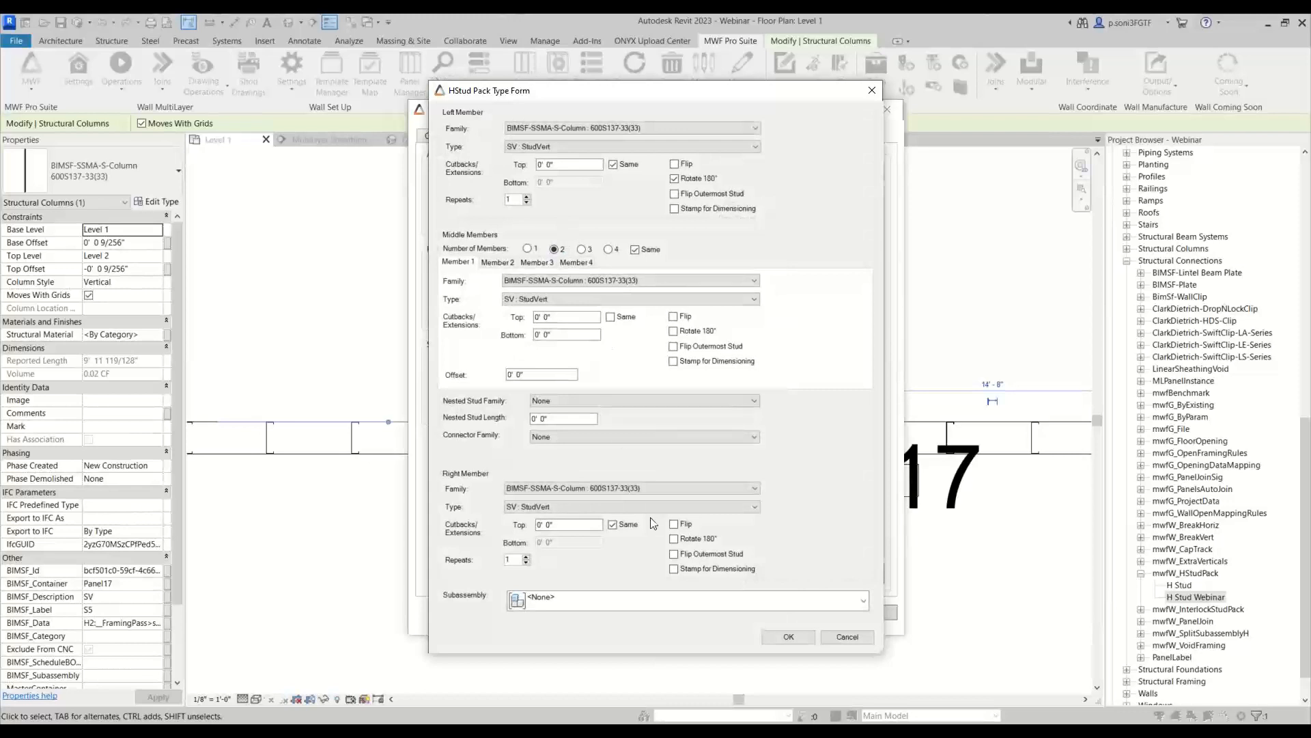
pyautogui.click(788, 637)
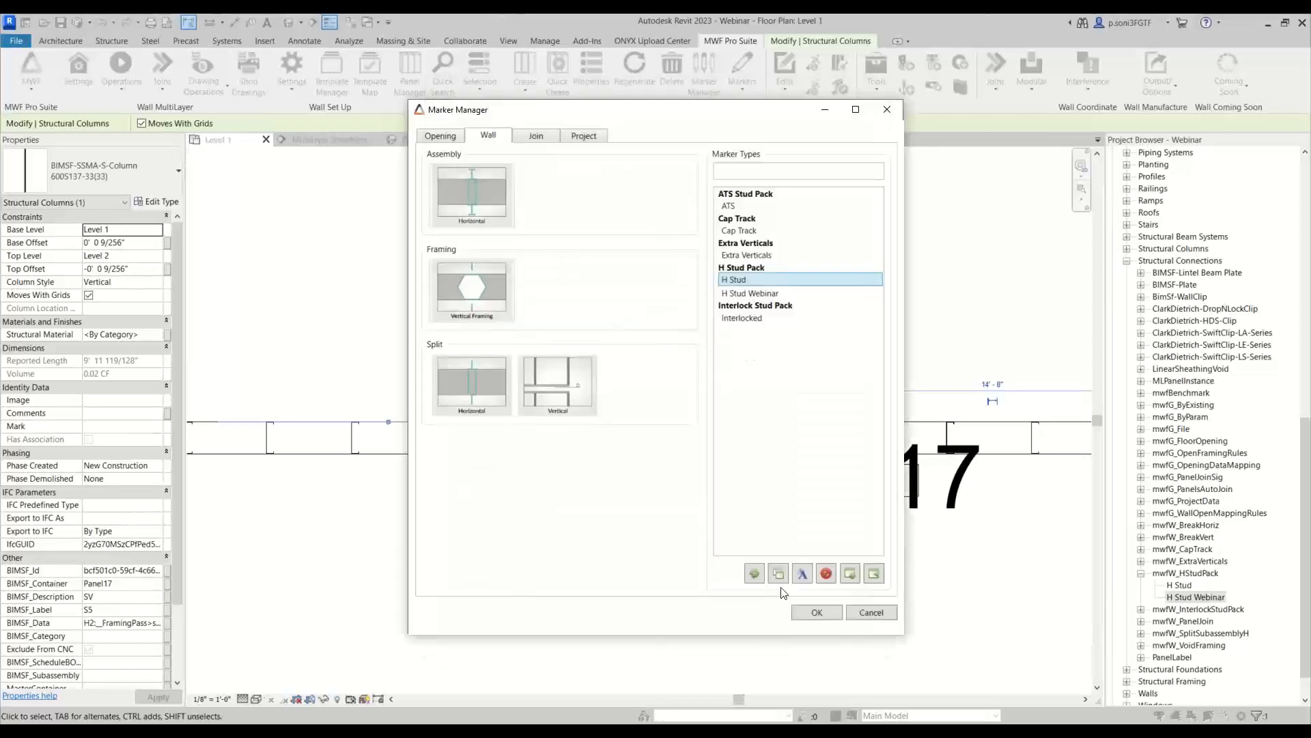
pyautogui.click(806, 613)
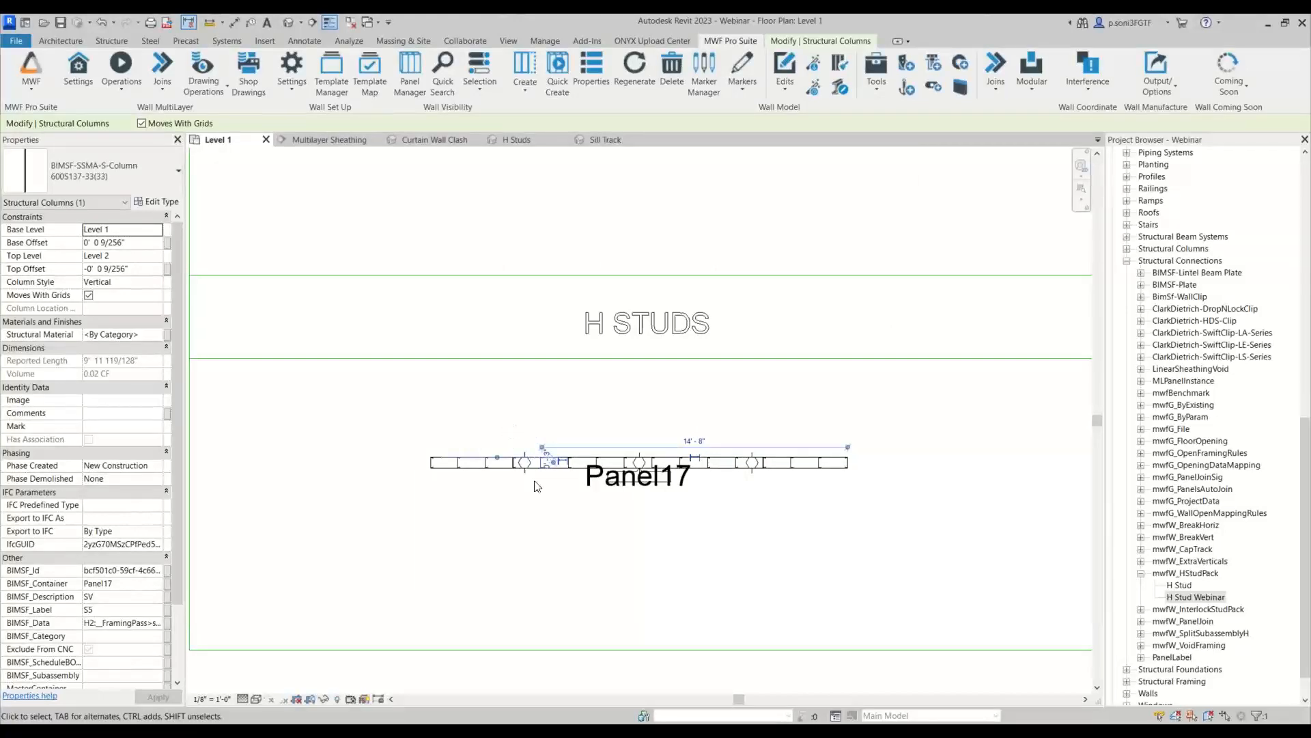
# Step: Delete all the H Stud Webinar markers from the Panel17 wall
pyautogui.scroll(3, 531, 481)
pyautogui.click(528, 469)
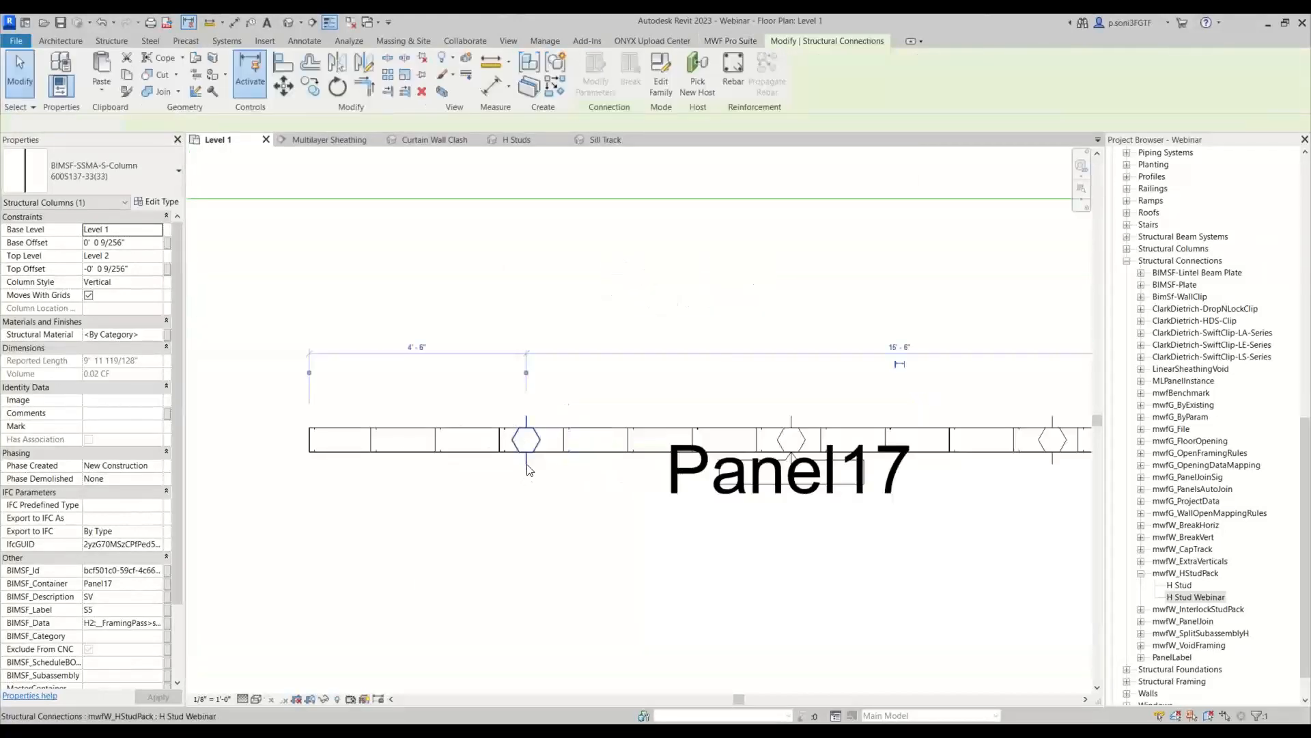
pyautogui.press('s')
pyautogui.press('a')
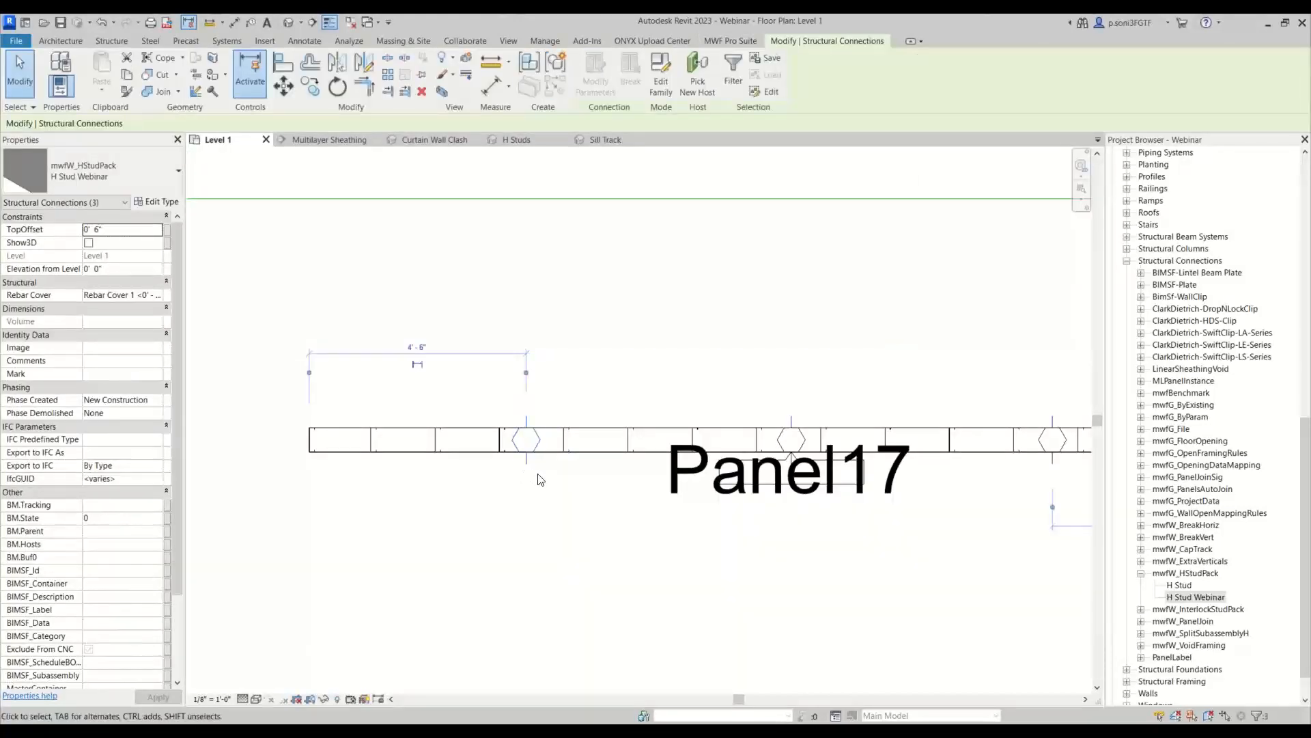
pyautogui.press('Delete')
# Step: Place three H Stud markers on the Panel17 wall, at about 3' 3", 10' 0" and 16' 6" from its left end
pyautogui.moveTo(1179, 586); pyautogui.dragTo(459, 435)
pyautogui.click(468, 438)
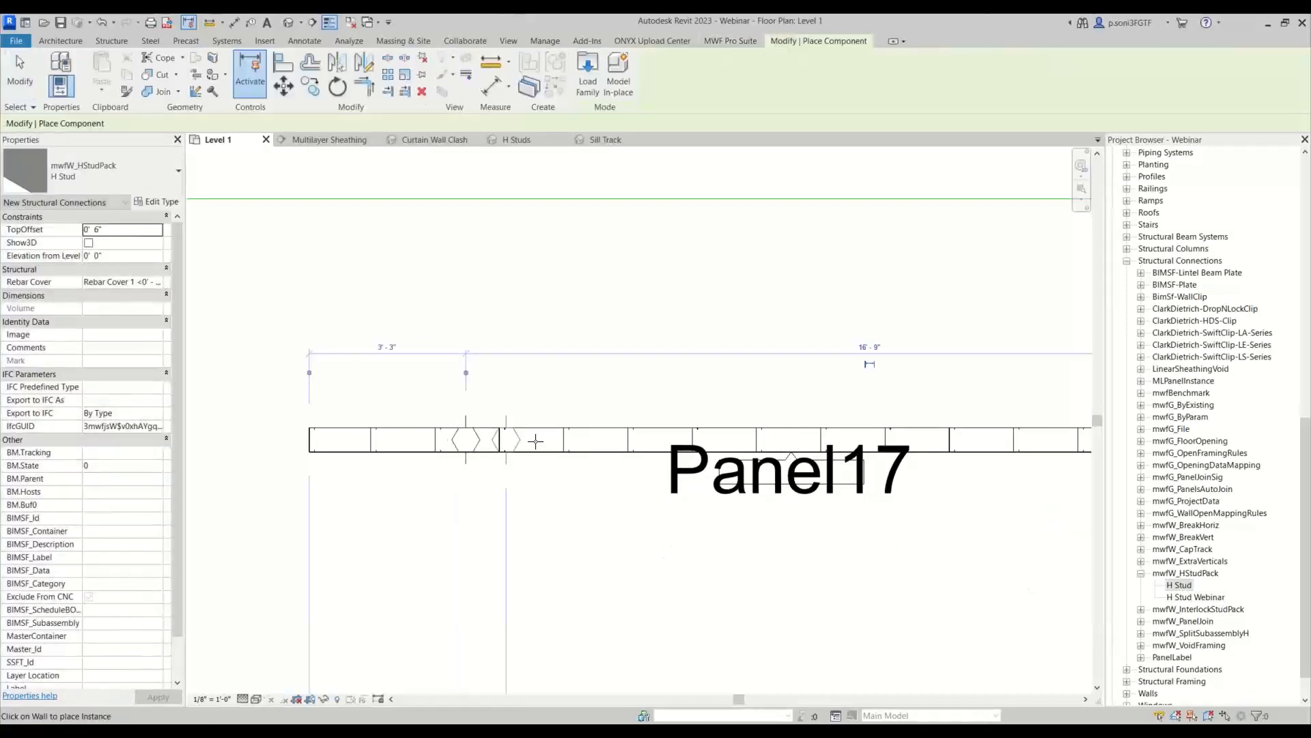
pyautogui.click(790, 439)
pyautogui.scroll(-2, 586, 498)
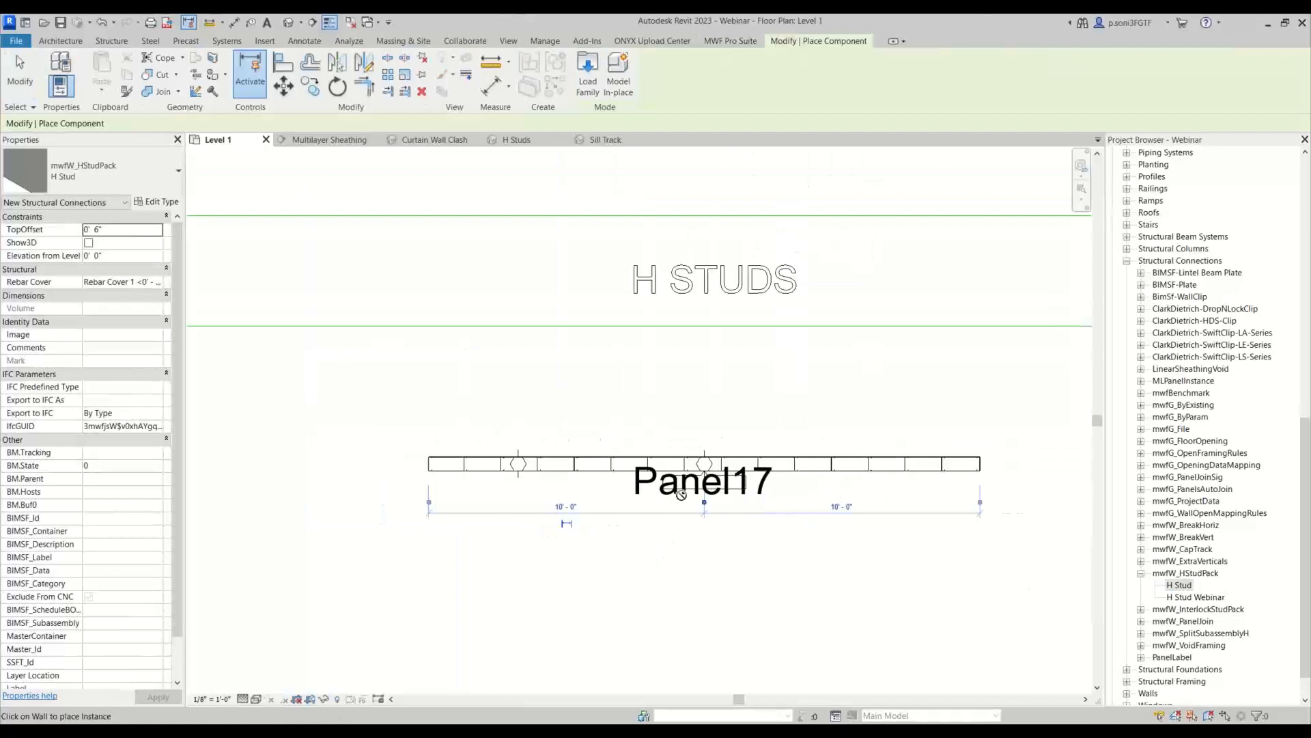
pyautogui.click(883, 478)
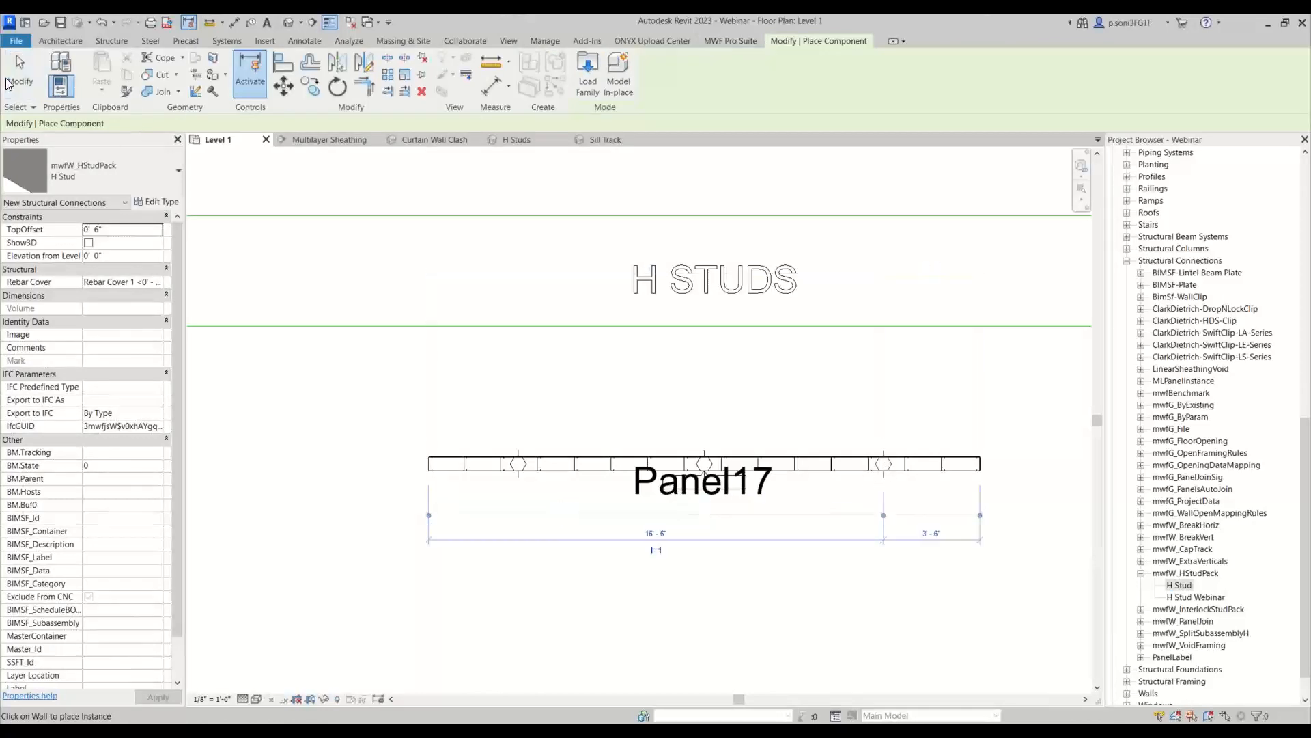
pyautogui.press('Escape')
pyautogui.press('Escape')
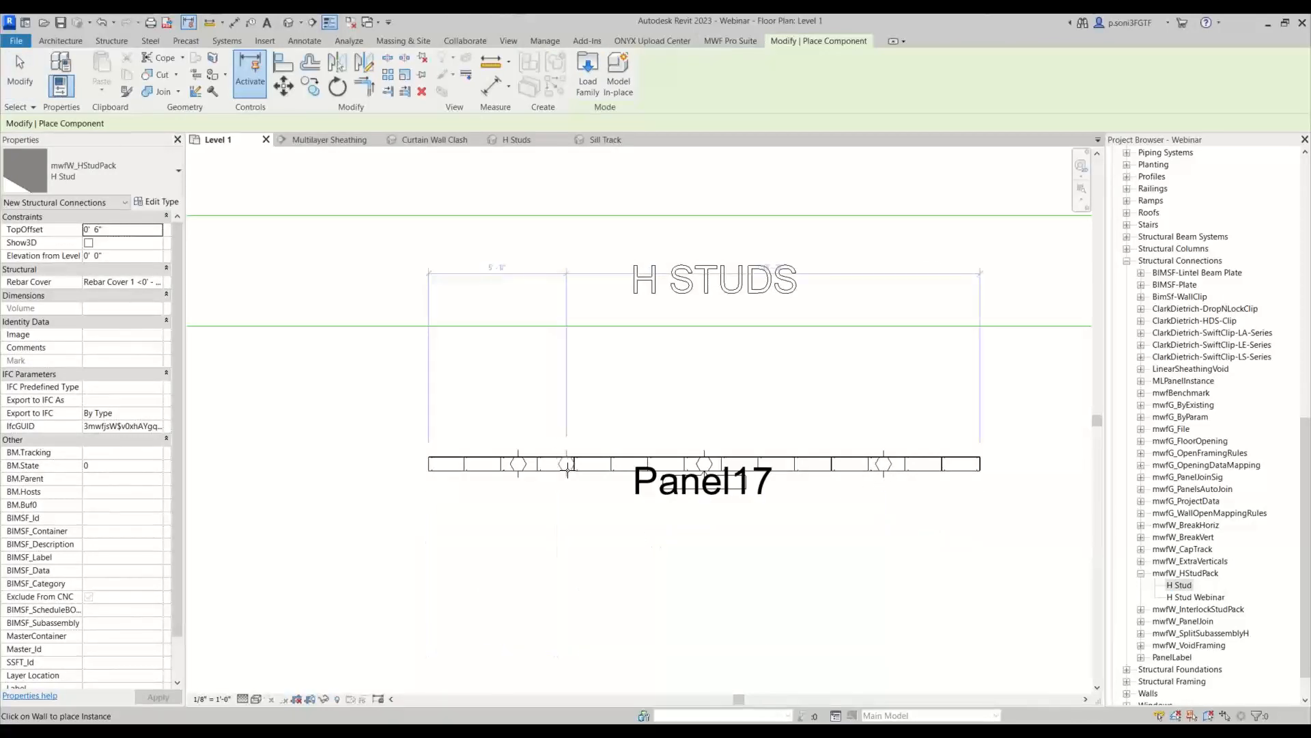
# Step: Regenerate Panel17 with the newly placed H Stud markers
pyautogui.click(575, 467)
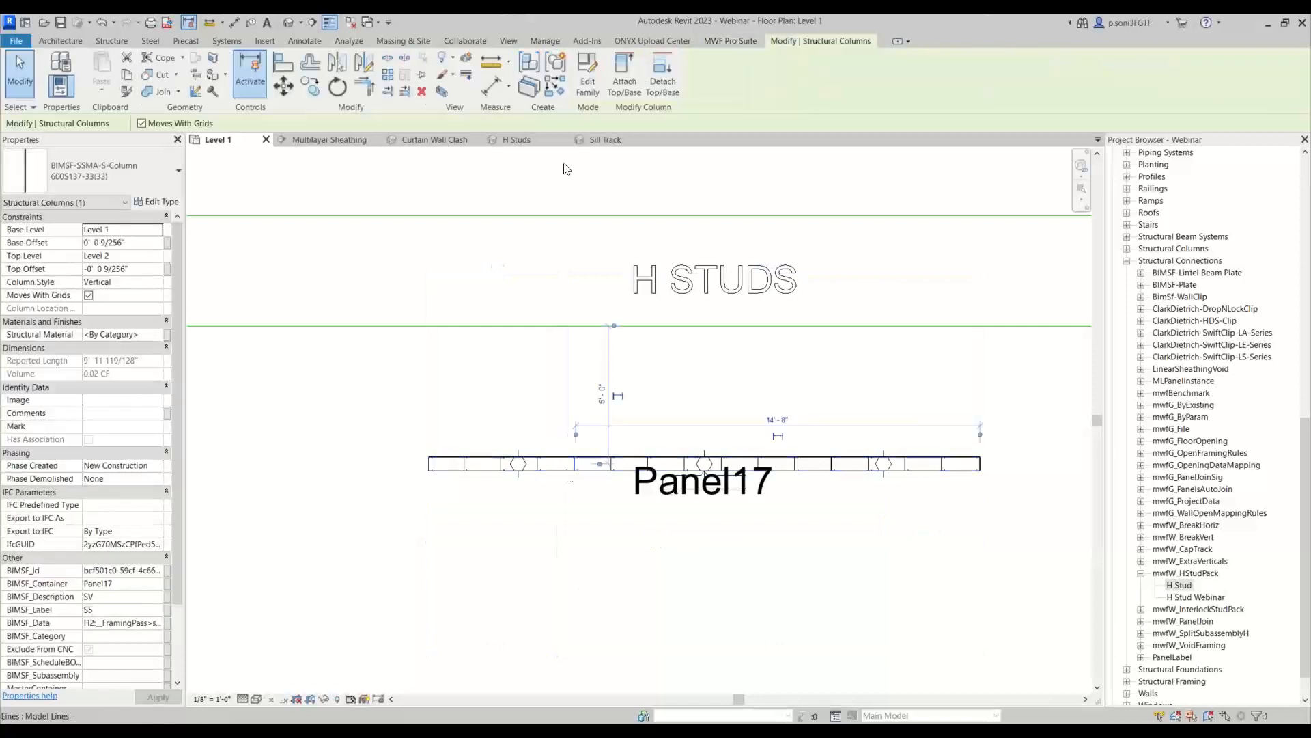
pyautogui.click(735, 42)
pyautogui.click(636, 83)
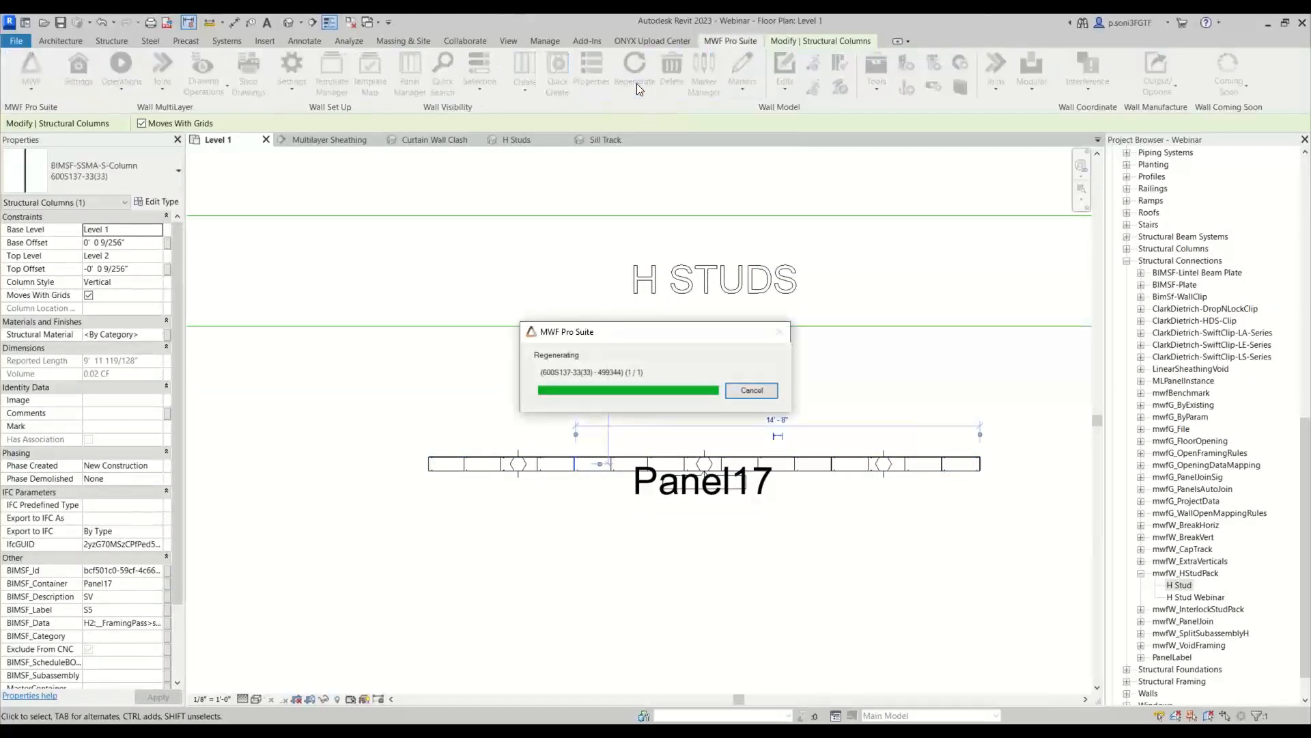
pyautogui.scroll(-3, 509, 461)
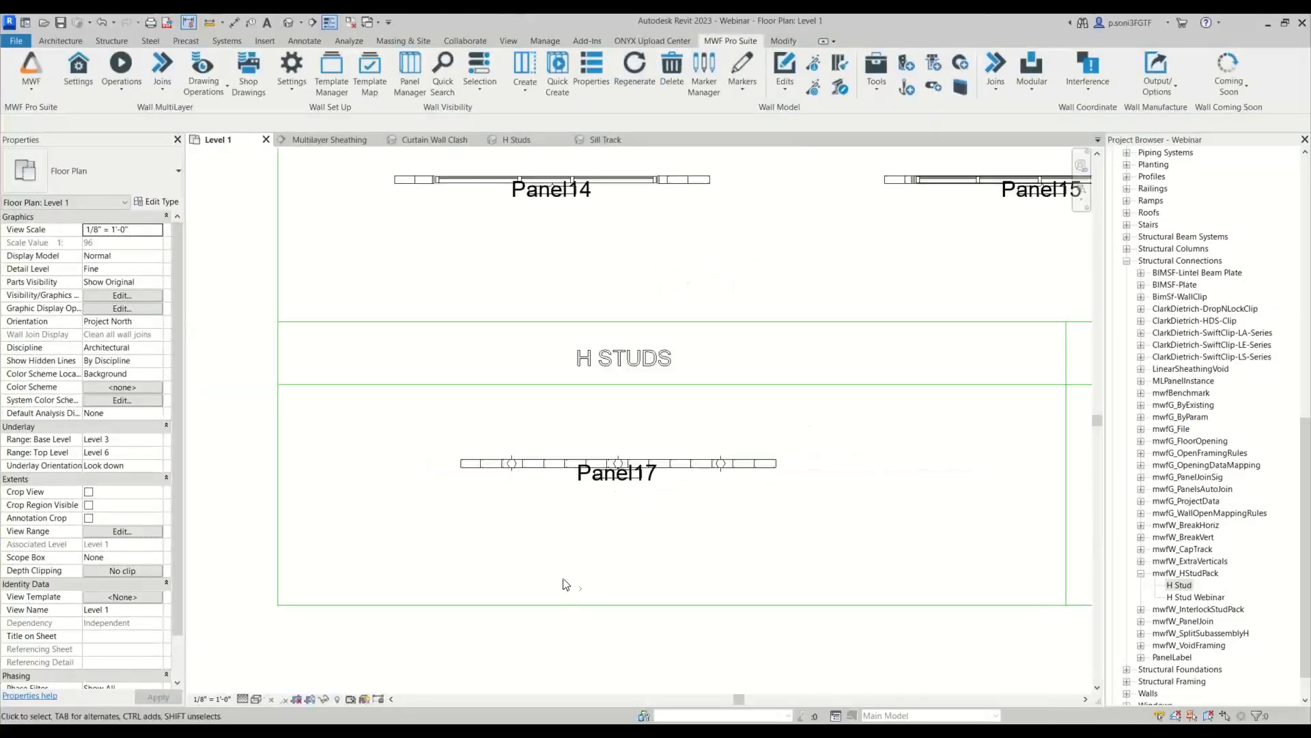
# Step: Draw a horizontal Generic - 6" wall about 17' 3" long and 20' high below Panel17
pyautogui.moveTo(587, 593); pyautogui.dragTo(516, 493, button='middle')
pyautogui.click(60, 42)
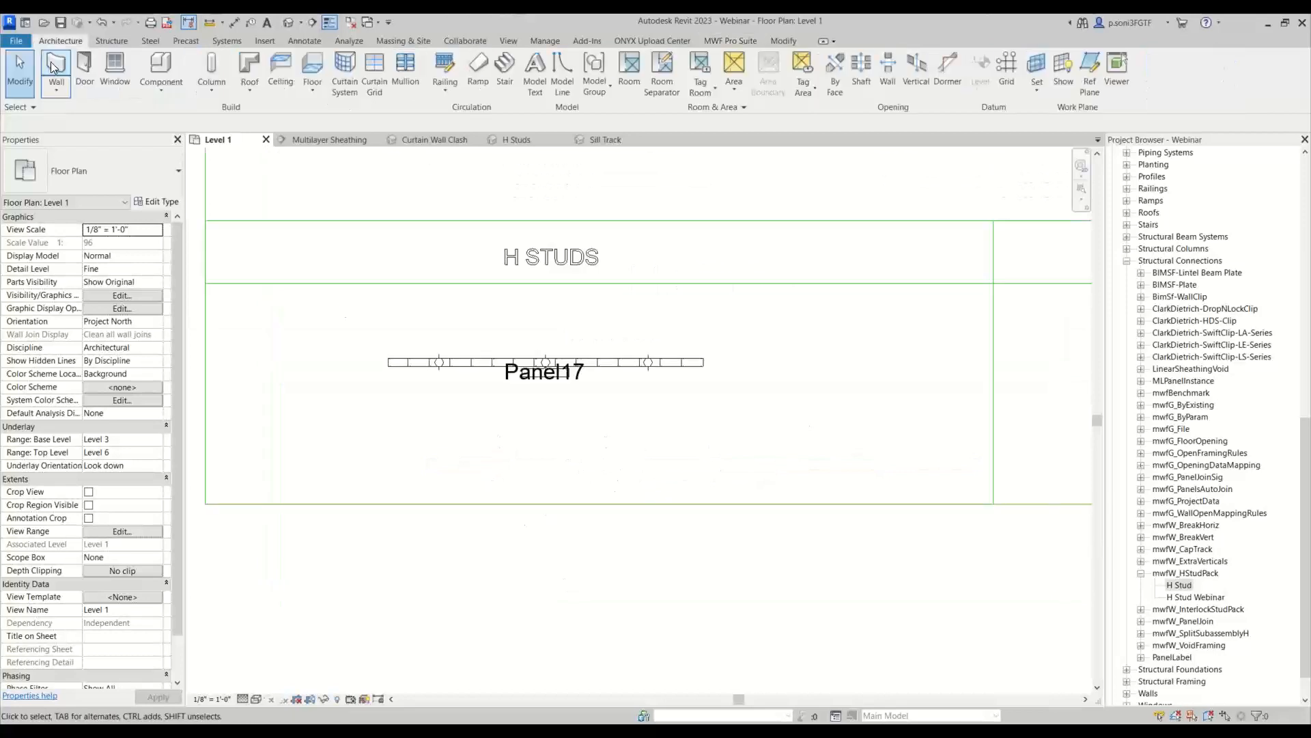
pyautogui.click(54, 63)
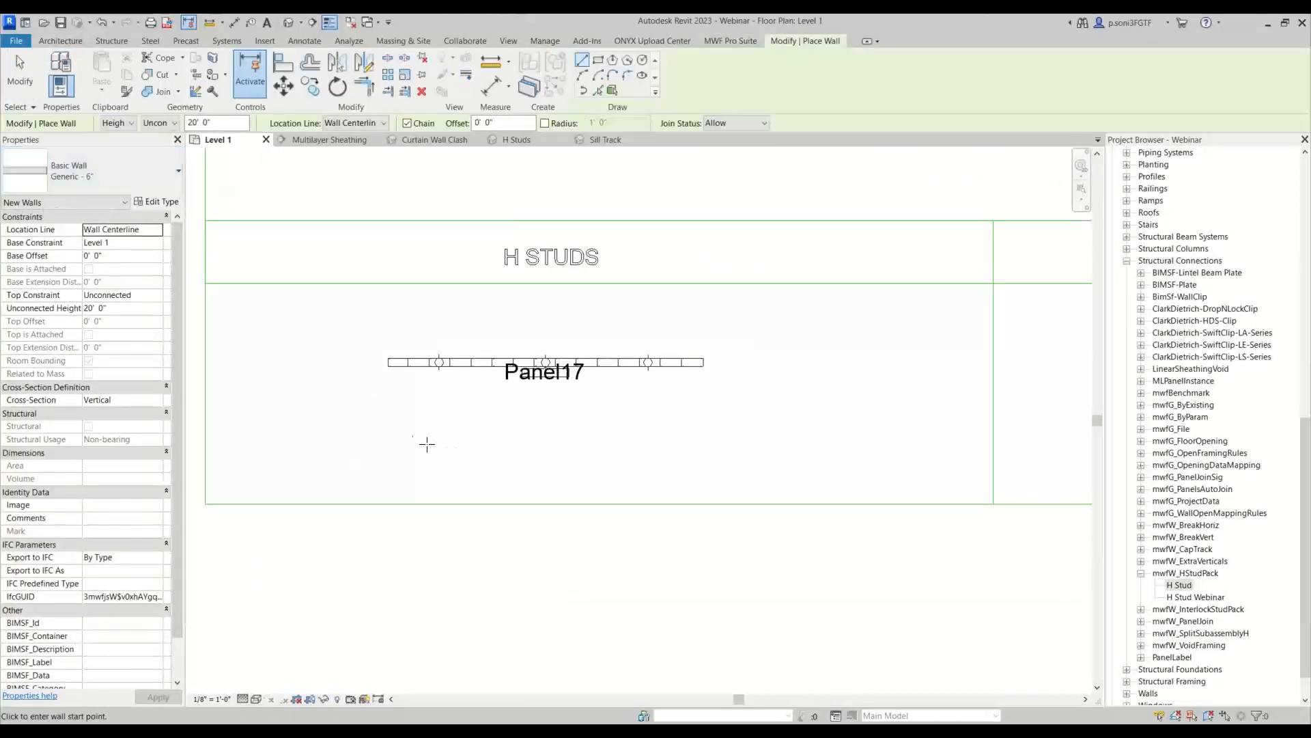
pyautogui.scroll(2, 415, 445)
pyautogui.click(388, 444)
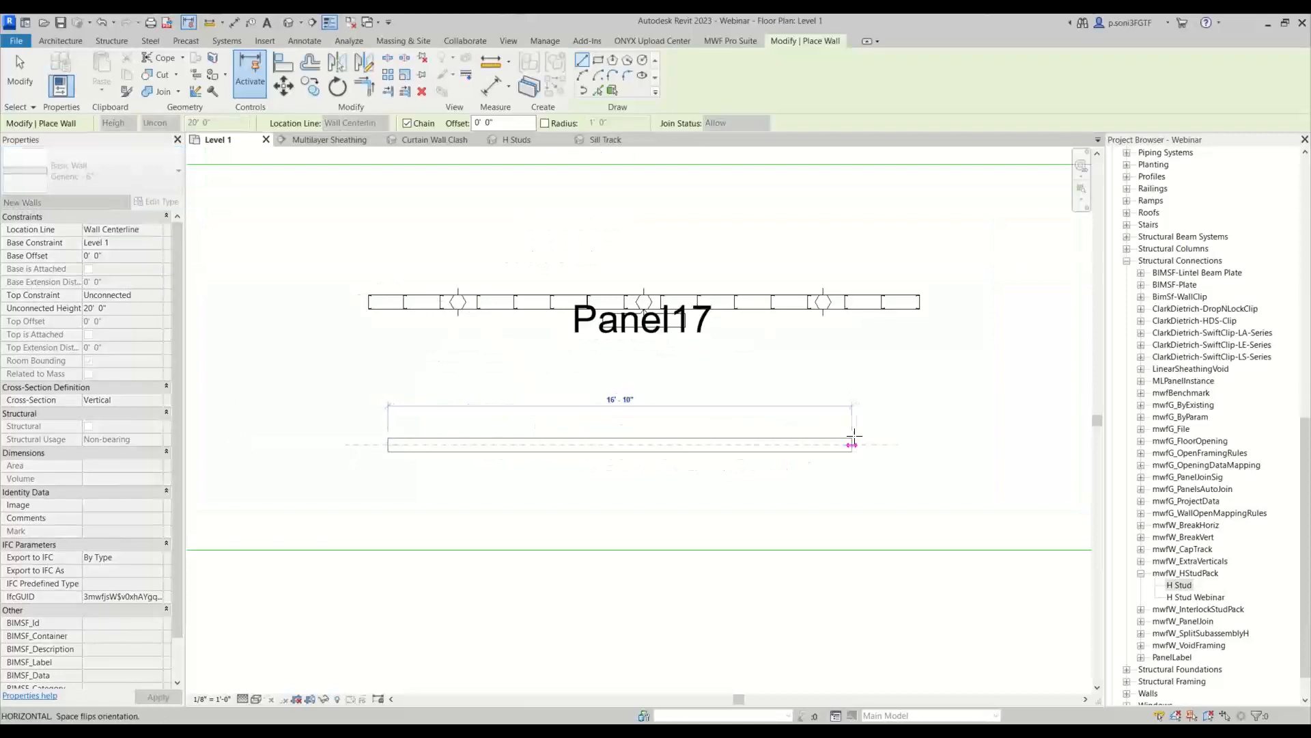
pyautogui.click(864, 445)
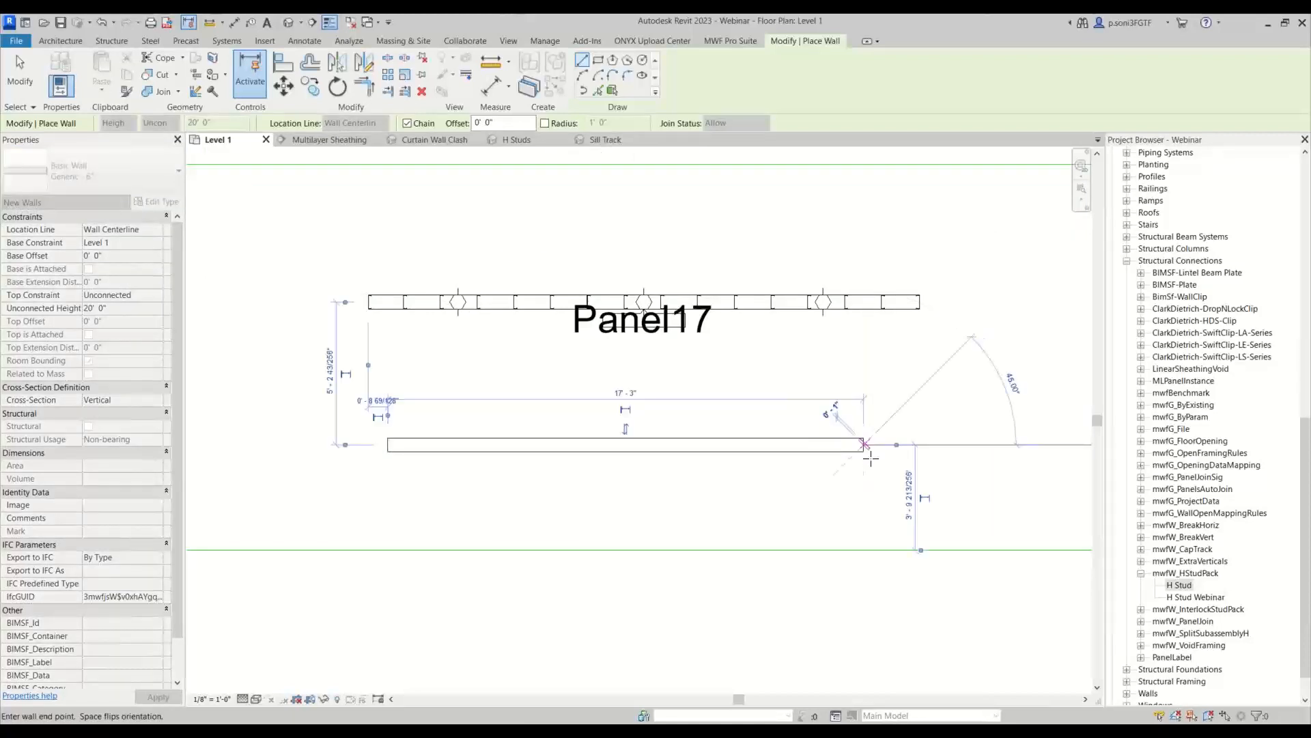
pyautogui.click(20, 72)
pyautogui.click(493, 445)
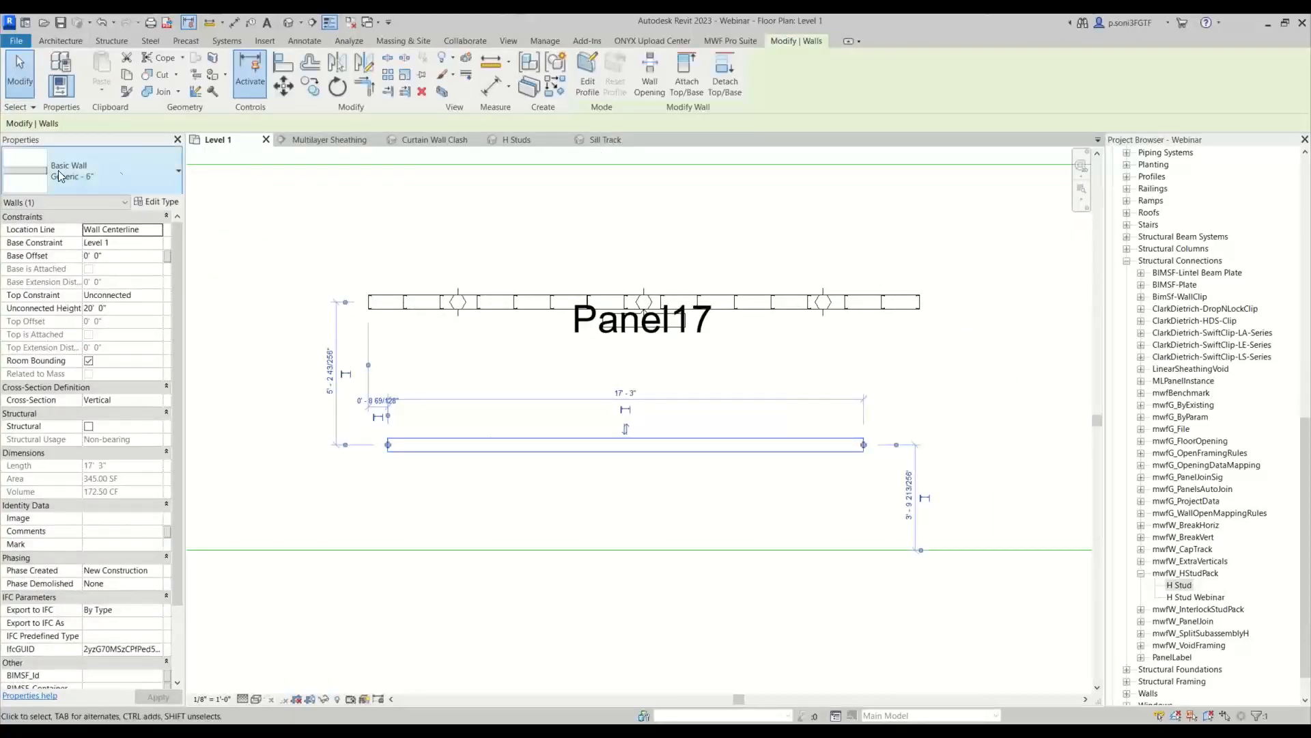
# Step: Place three H Stud markers along the new wall, at about 3' 9", mid-length and 14' 5" from its left end
pyautogui.moveTo(1186, 586); pyautogui.dragTo(451, 431)
pyautogui.click(491, 444)
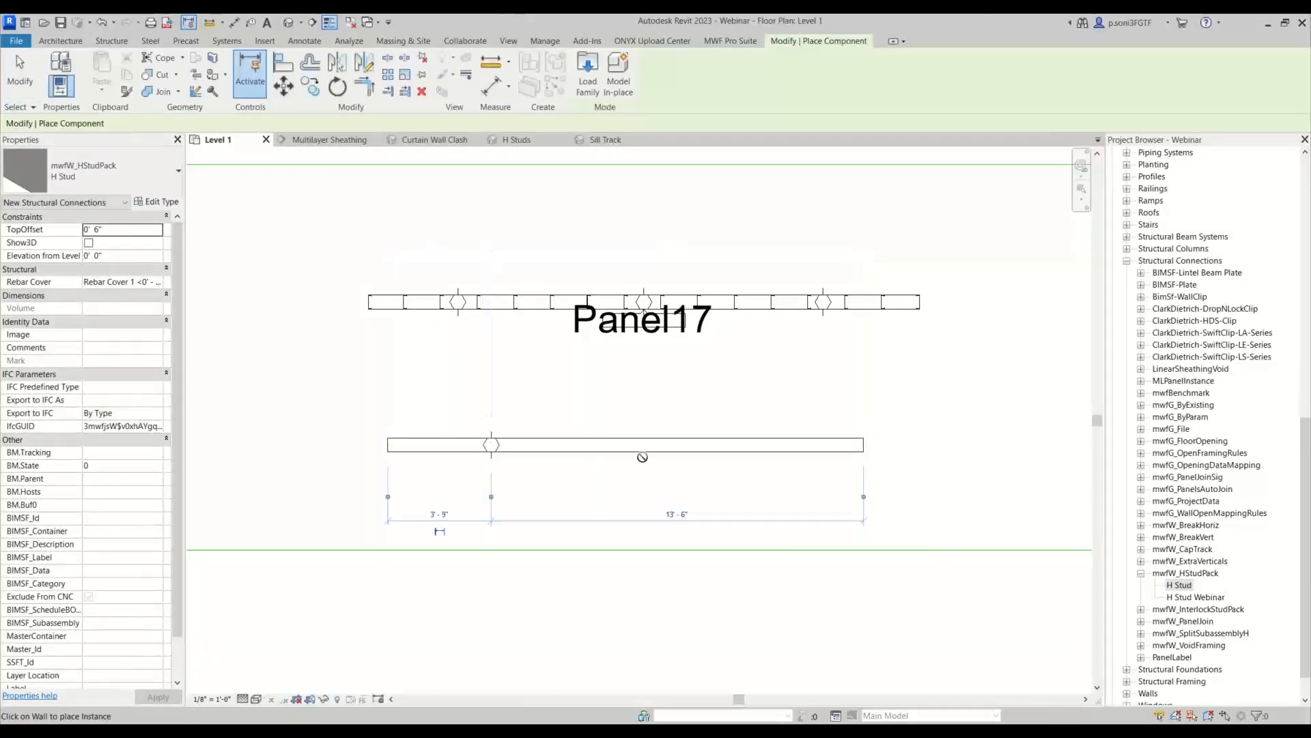
pyautogui.click(626, 445)
pyautogui.click(781, 449)
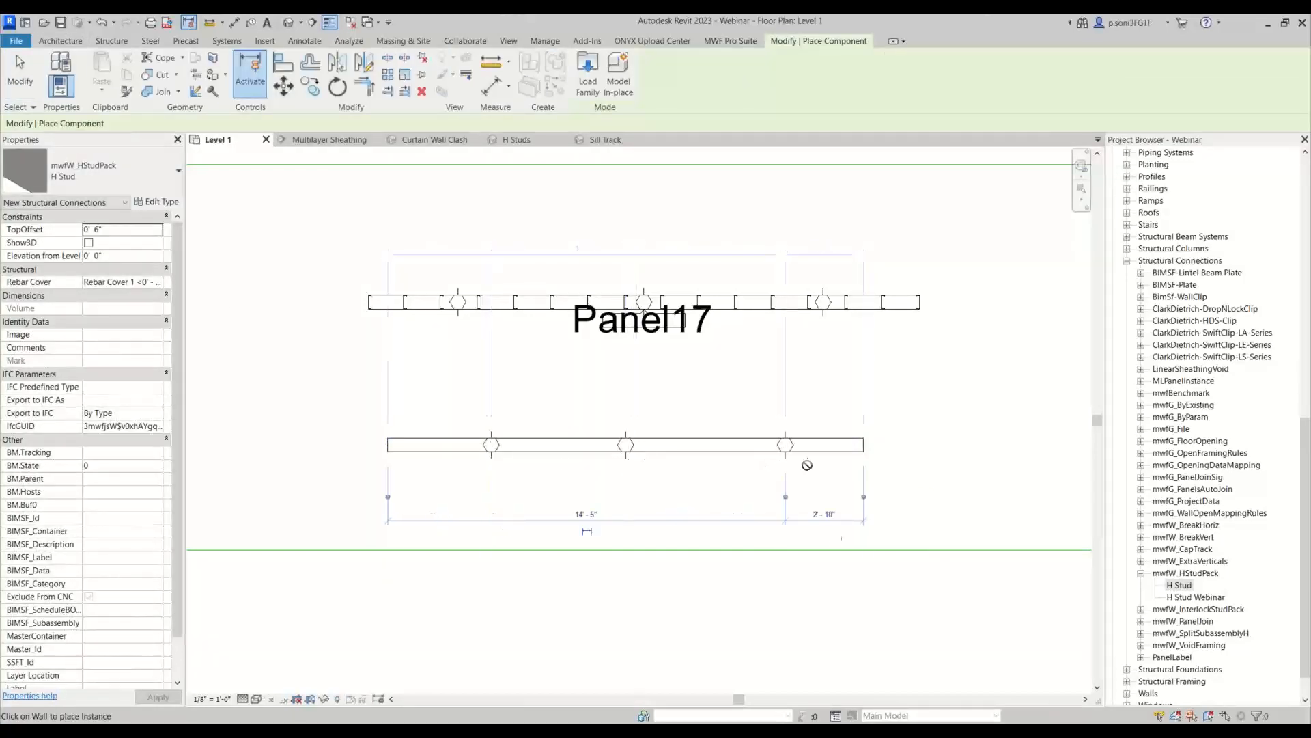
pyautogui.click(19, 72)
# Step: Open the H Stud pack type settings from the wall marker types with the new wall selected
pyautogui.click(599, 452)
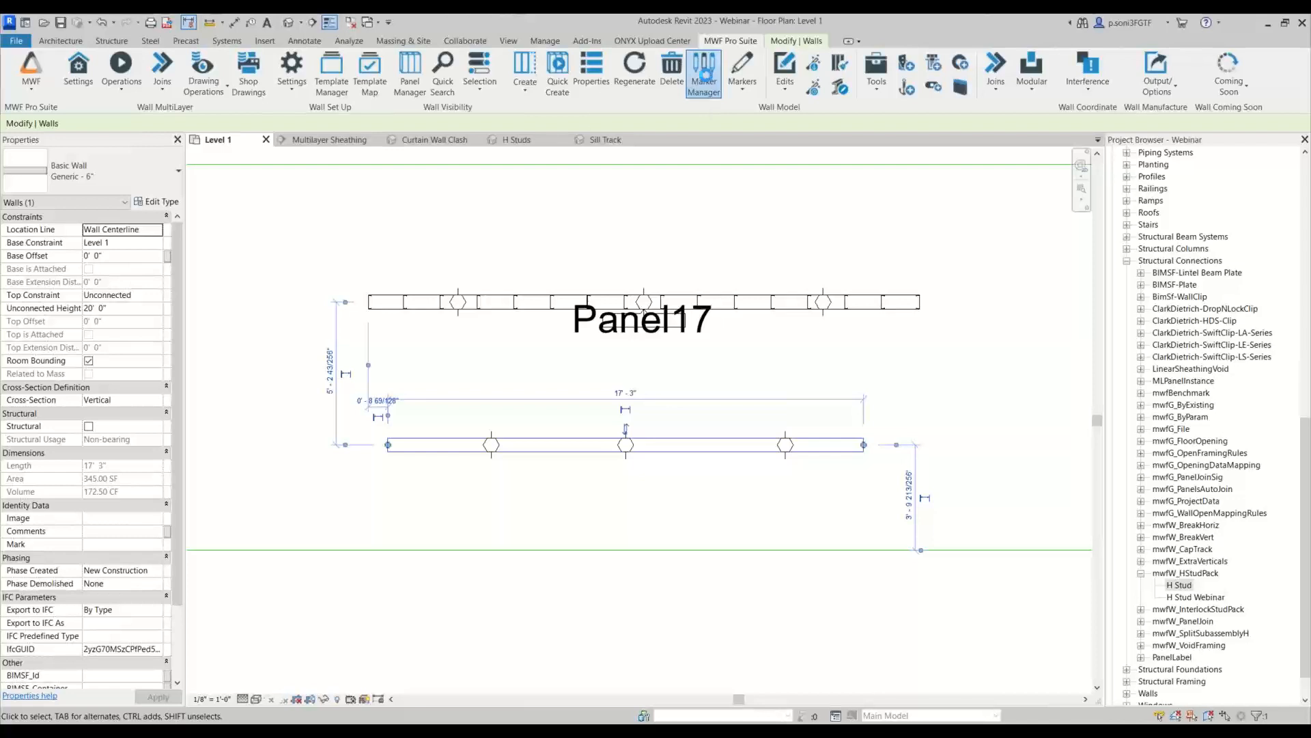
pyautogui.click(706, 75)
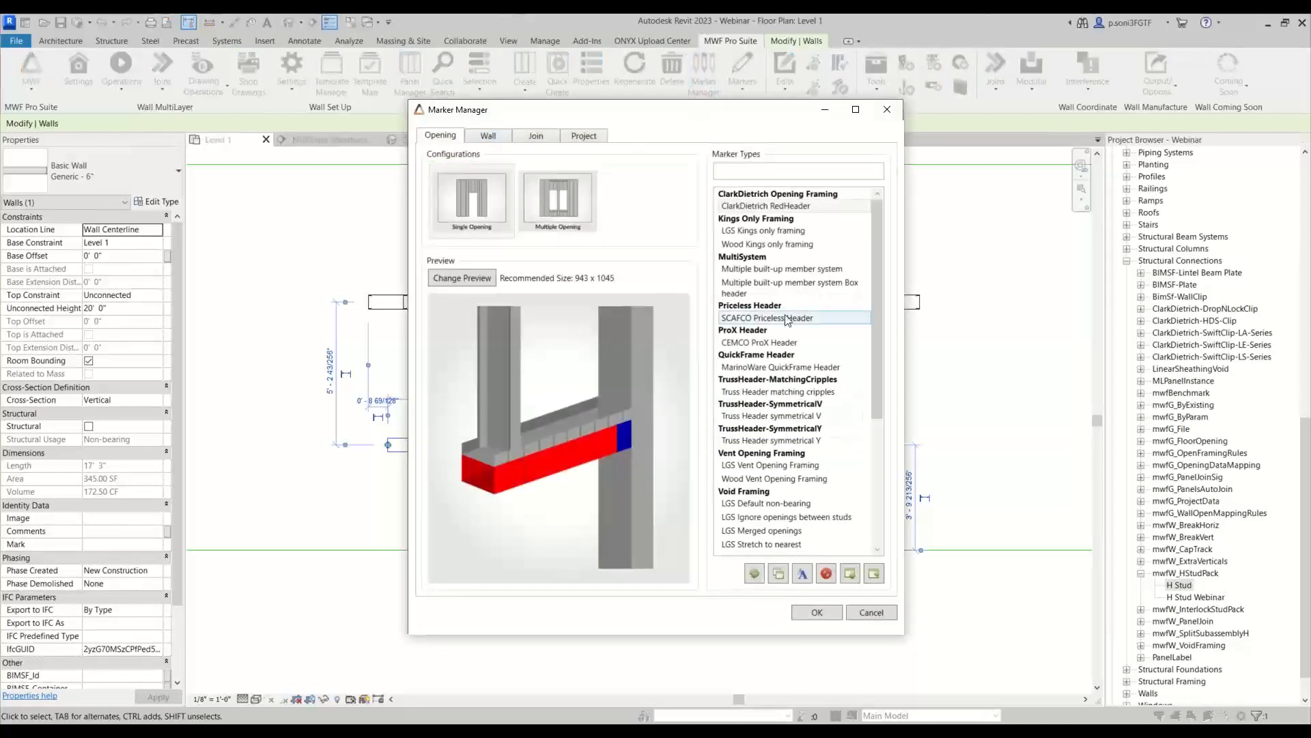
pyautogui.click(496, 139)
pyautogui.click(484, 275)
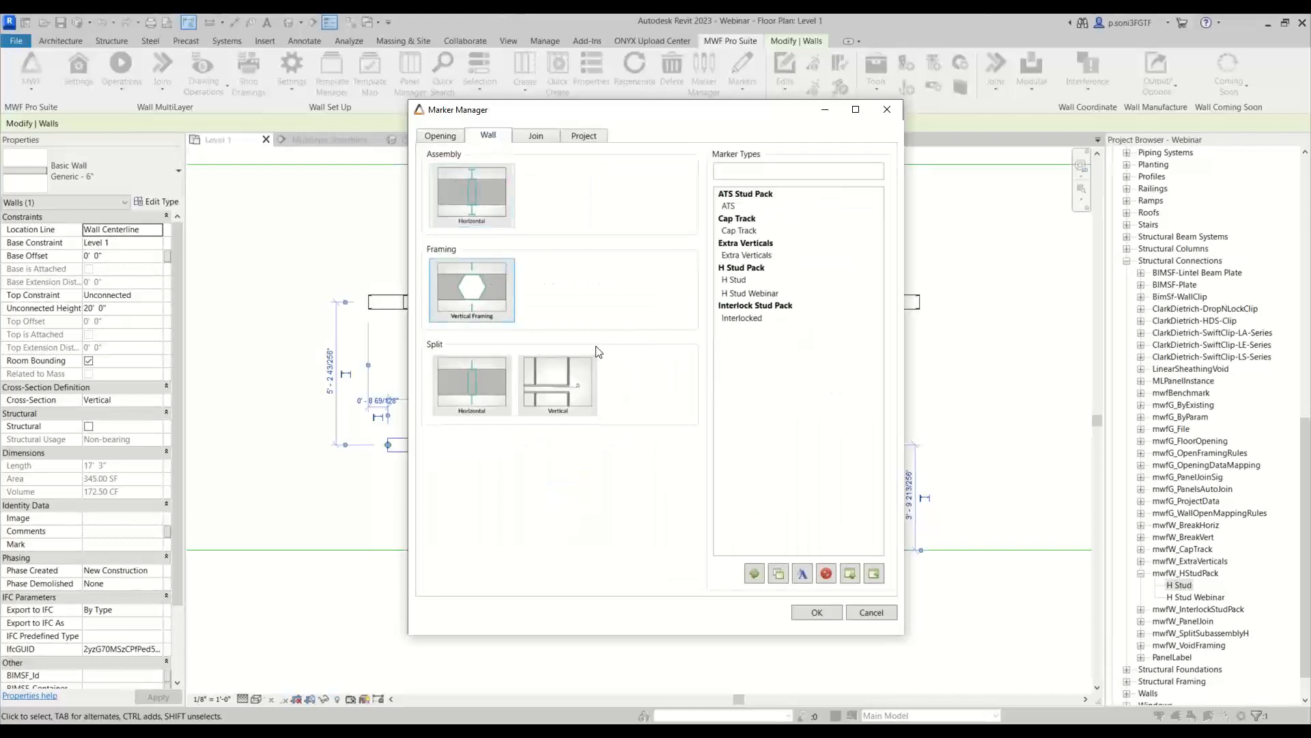
pyautogui.doubleClick(736, 281)
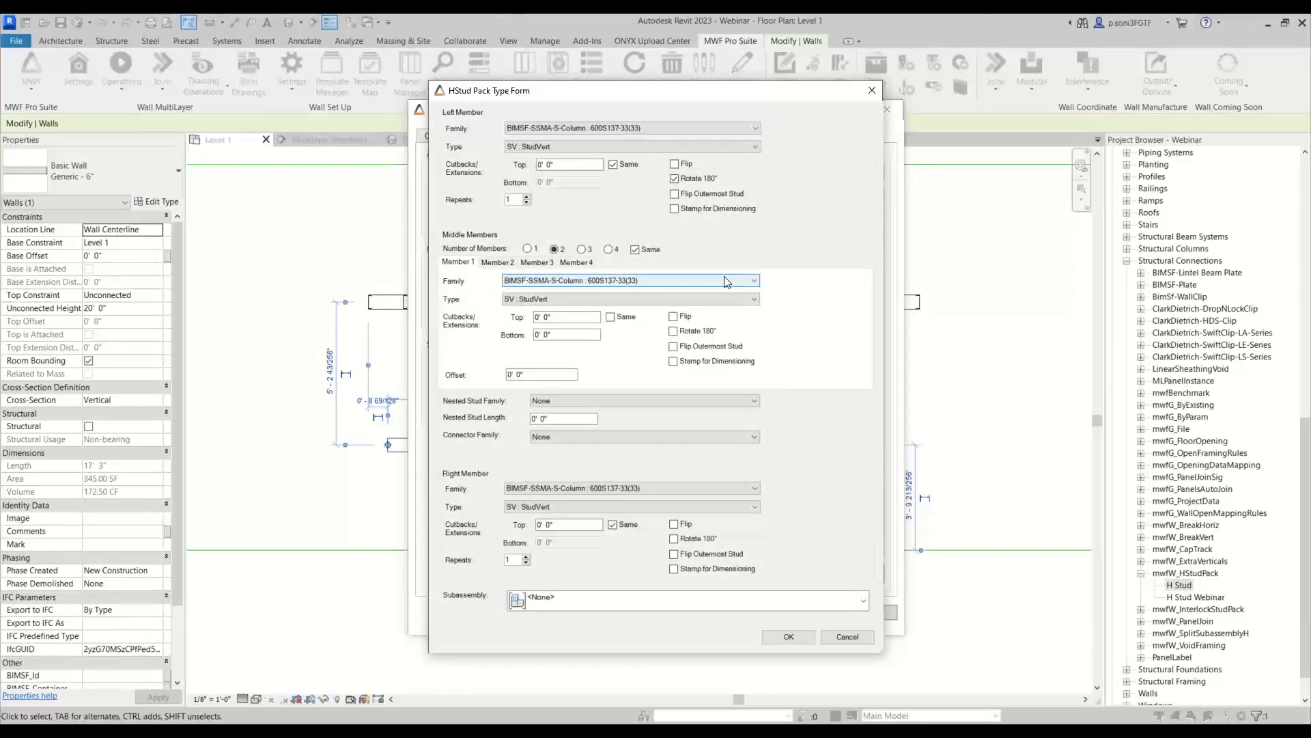
pyautogui.moveTo(597, 95); pyautogui.dragTo(649, 93)
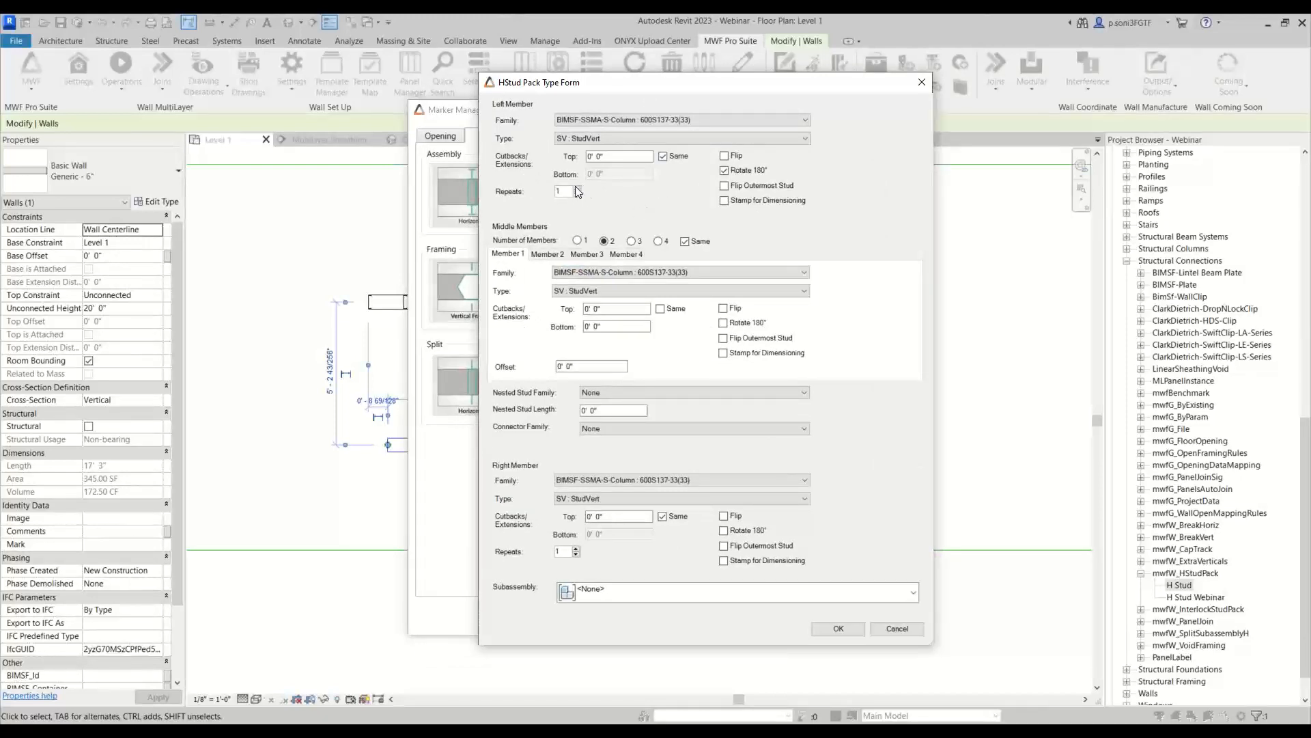
# Step: Set the left and right members' repeats to 2, unlink their top and bottom cutbacks, and save the H Stud type
pyautogui.click(670, 118)
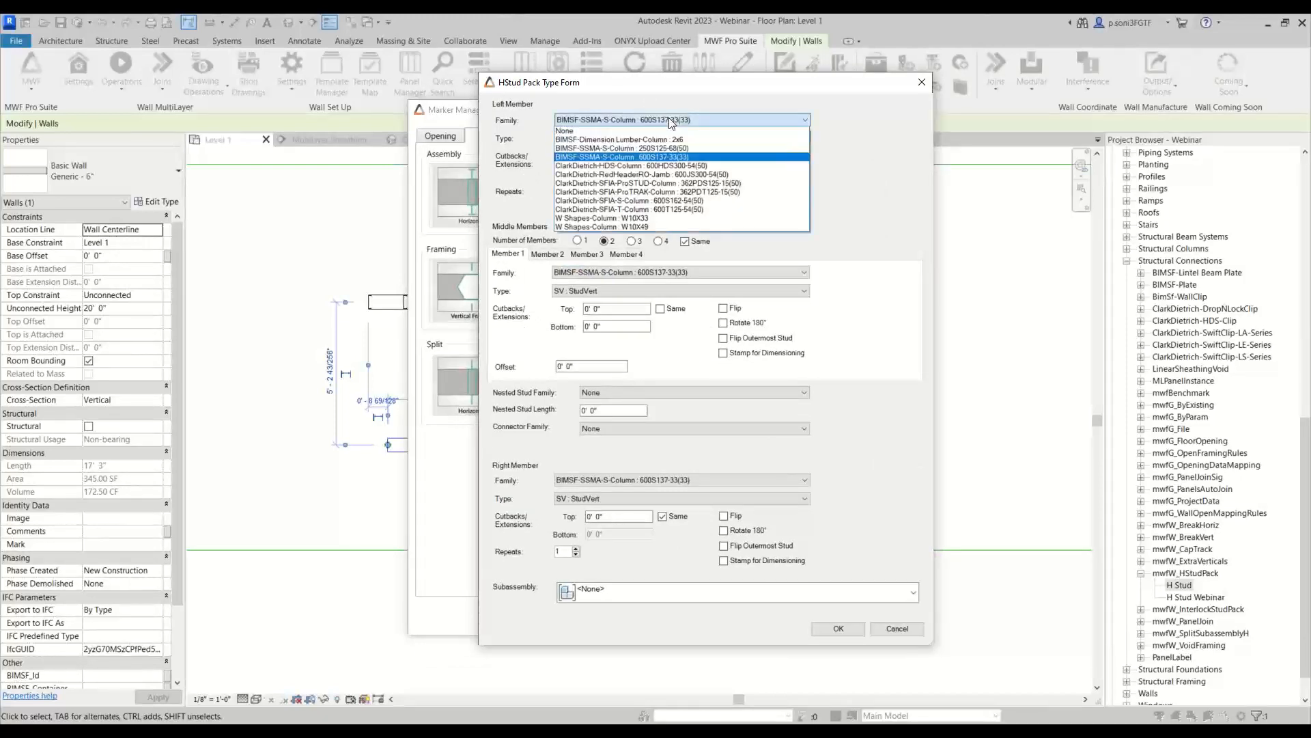
pyautogui.click(670, 120)
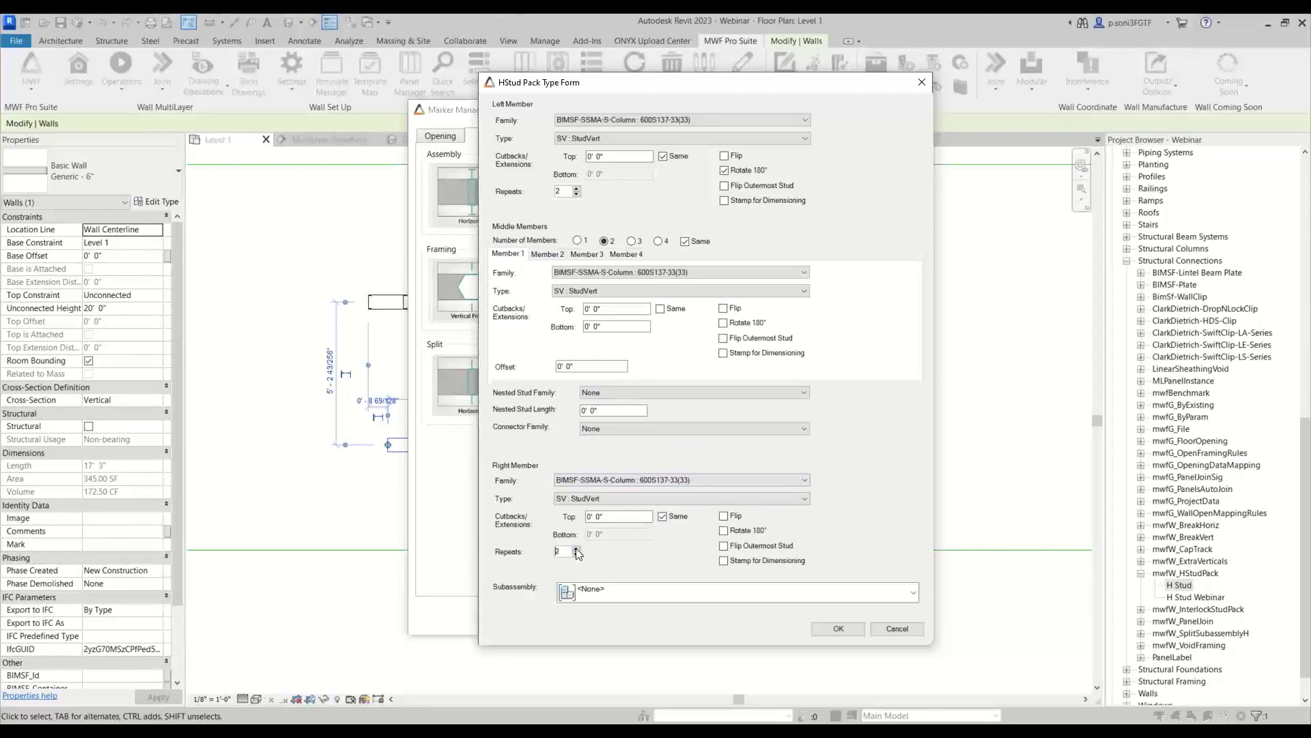
pyautogui.click(662, 515)
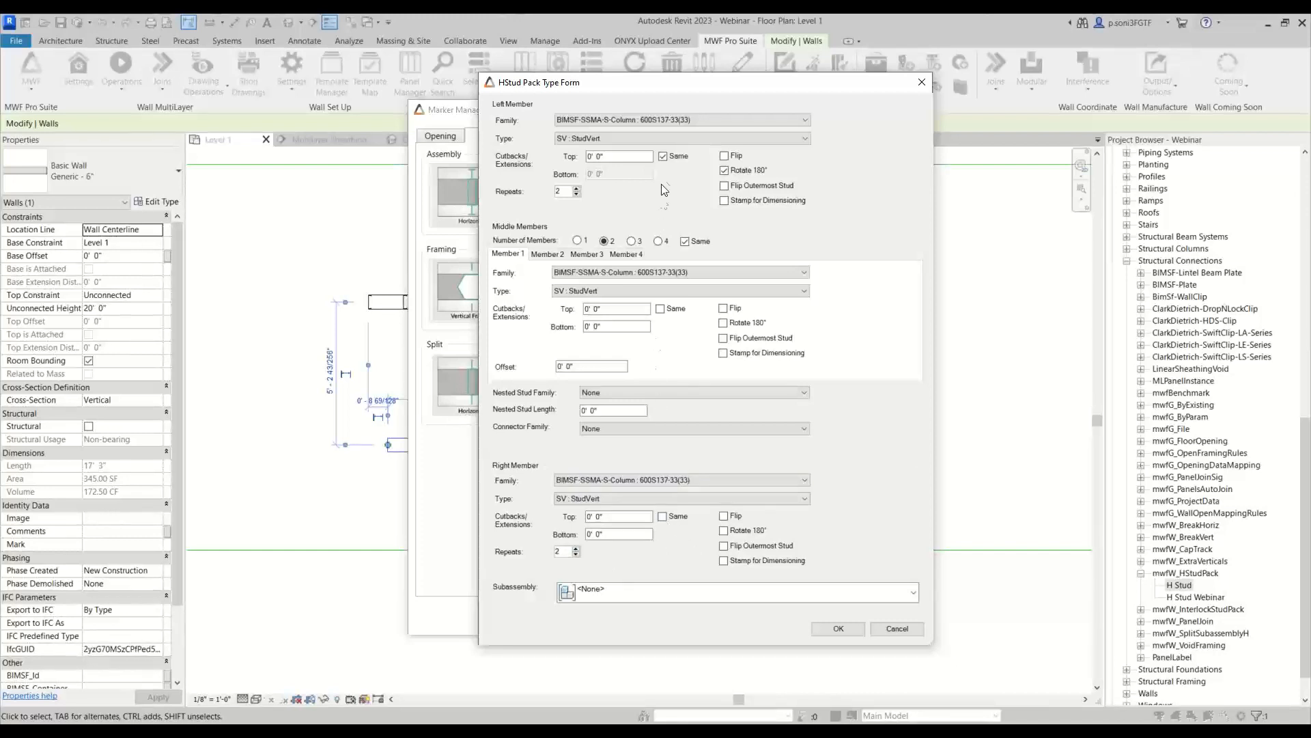
pyautogui.click(662, 157)
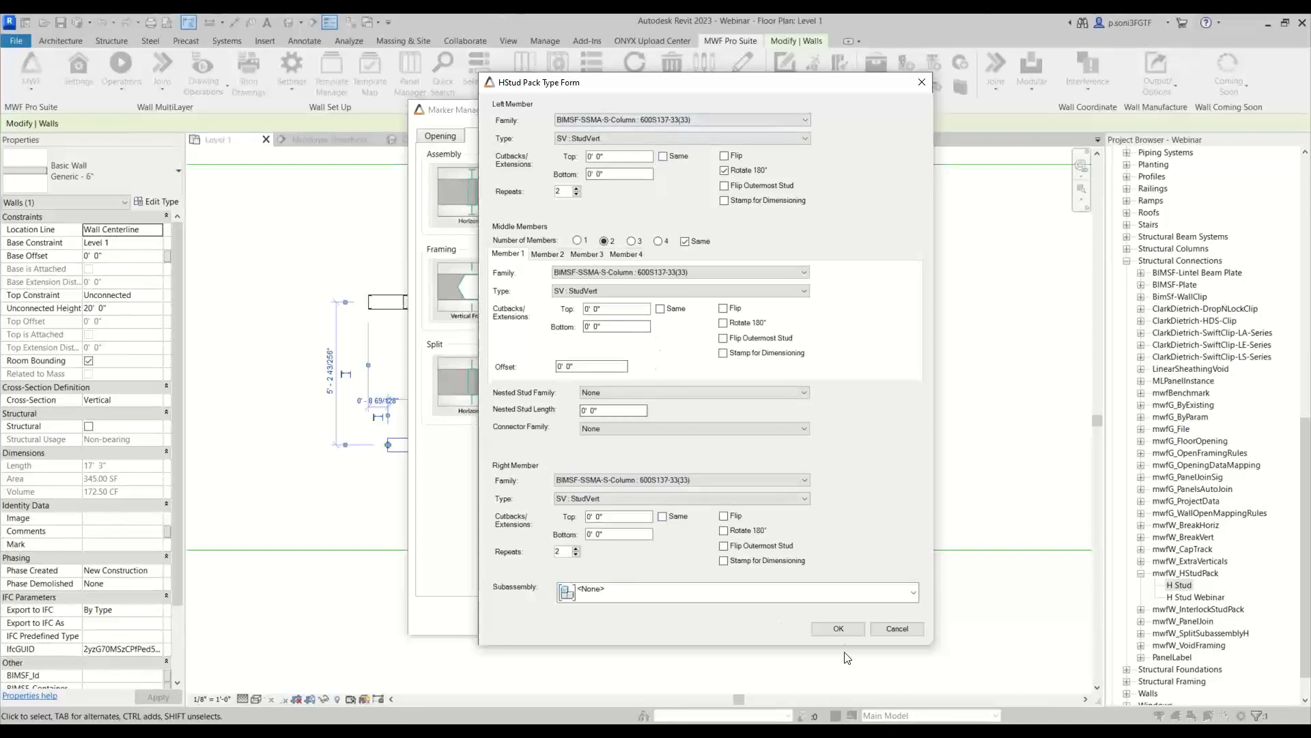
pyautogui.click(838, 632)
pyautogui.click(627, 401)
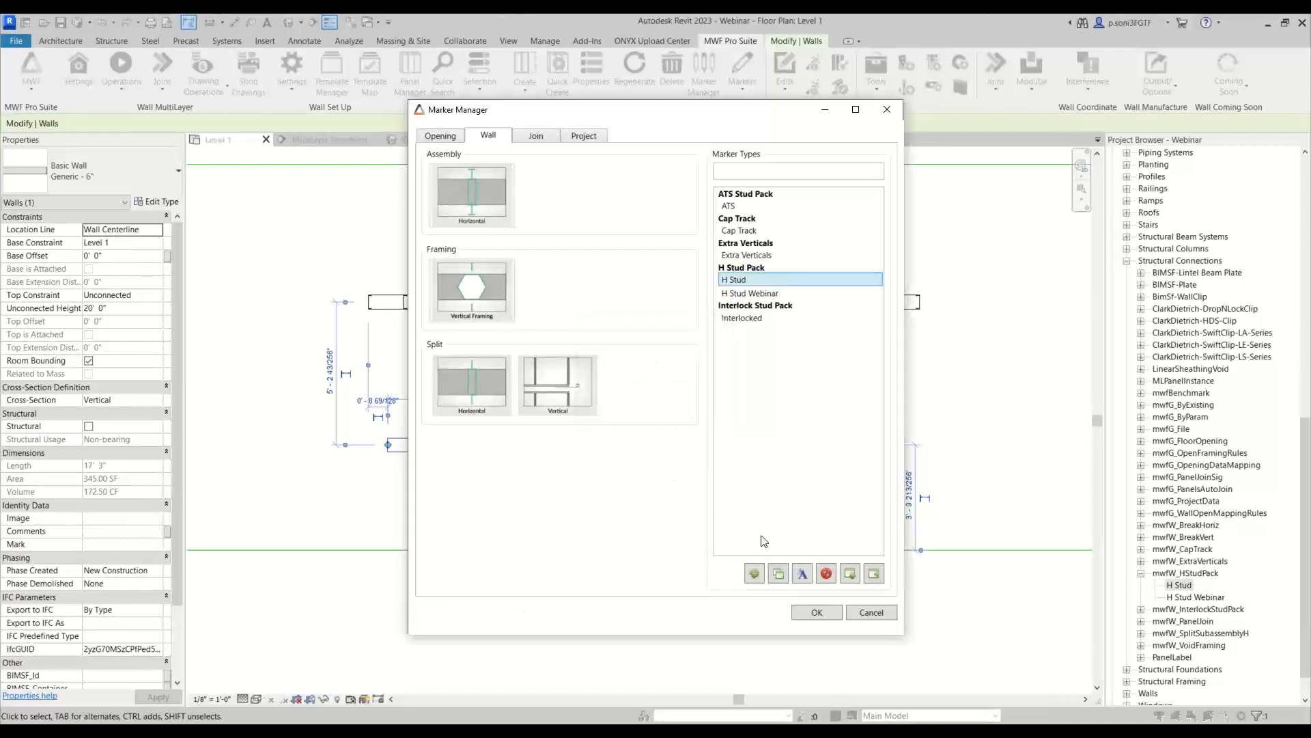
pyautogui.click(817, 615)
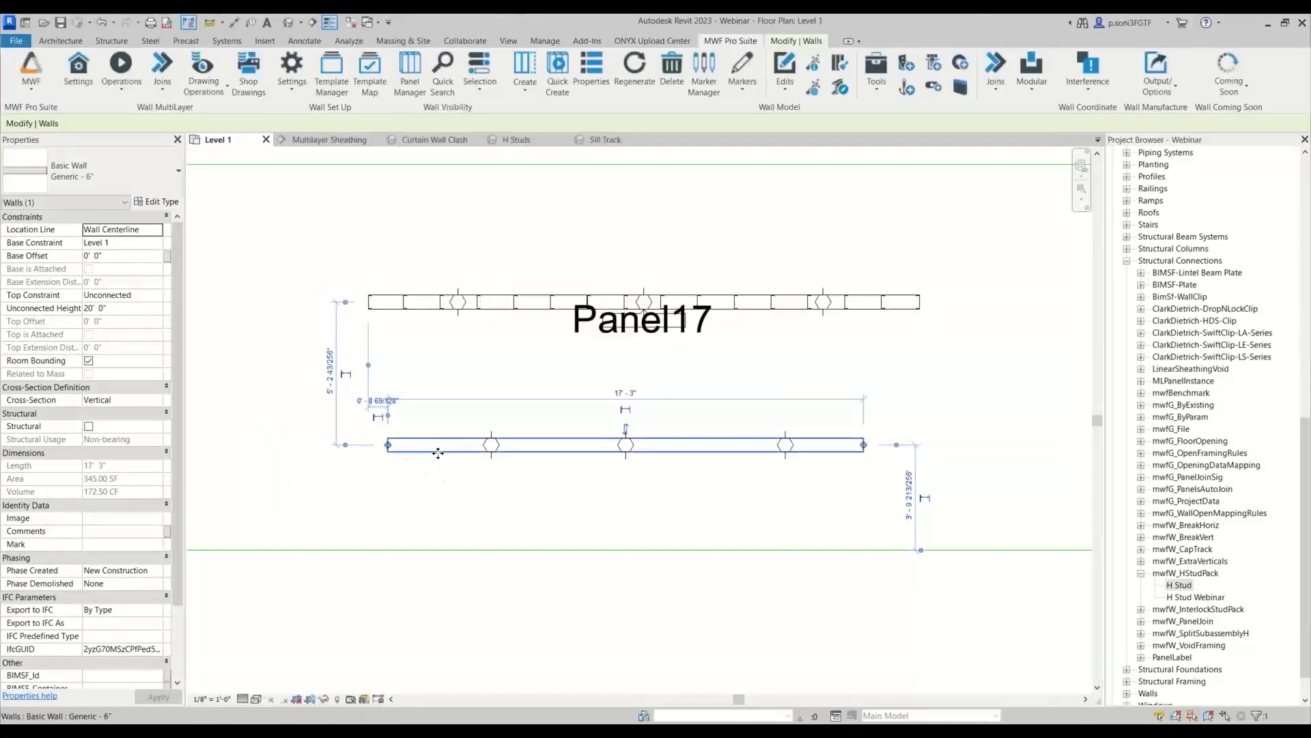
# Step: Create a panel on the new wall using the Light Gauge template with 1' 4" stud spacing
pyautogui.click(525, 69)
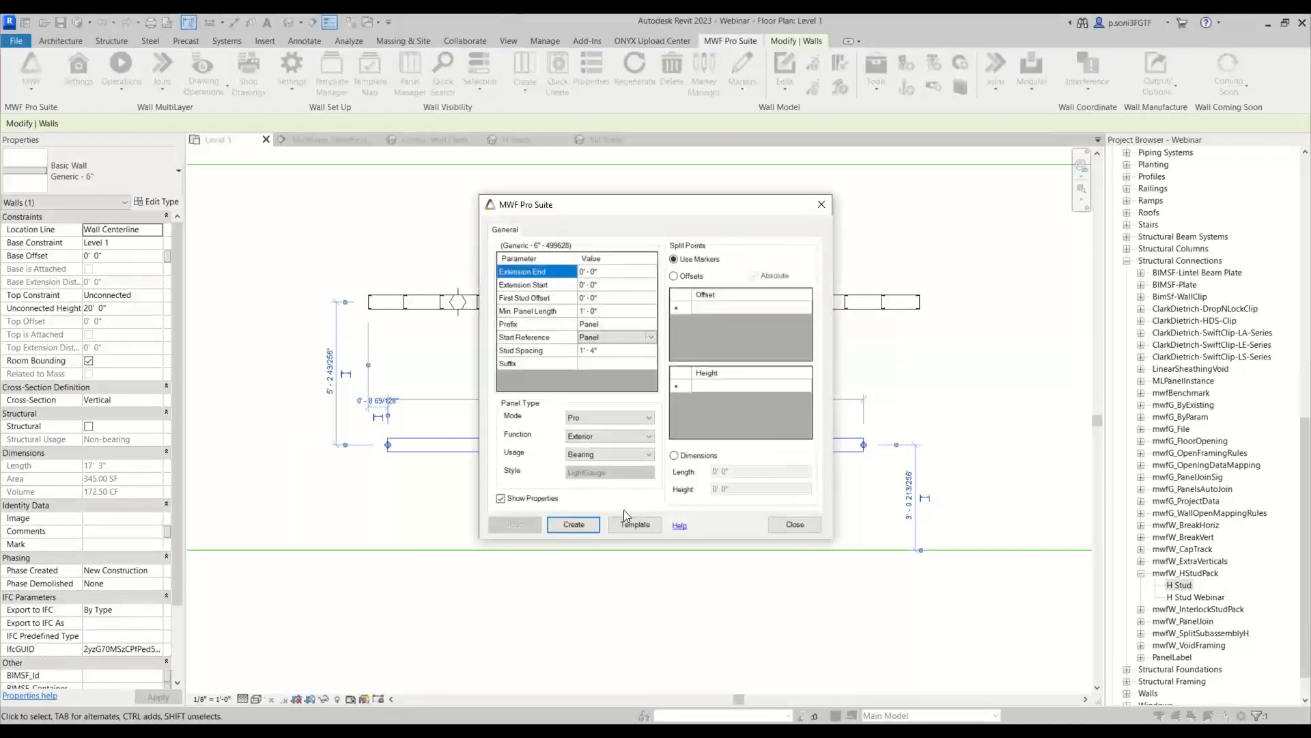
pyautogui.click(627, 522)
pyautogui.click(779, 334)
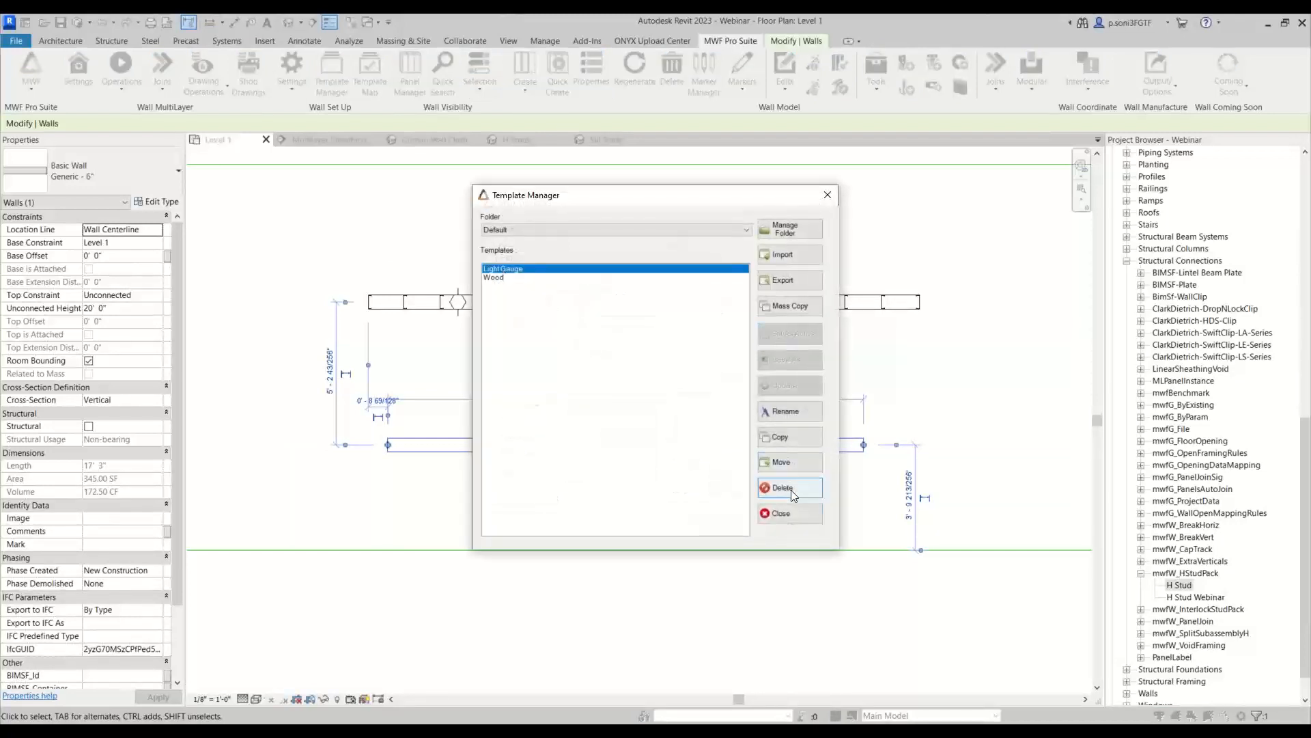
pyautogui.click(784, 513)
pyautogui.click(597, 523)
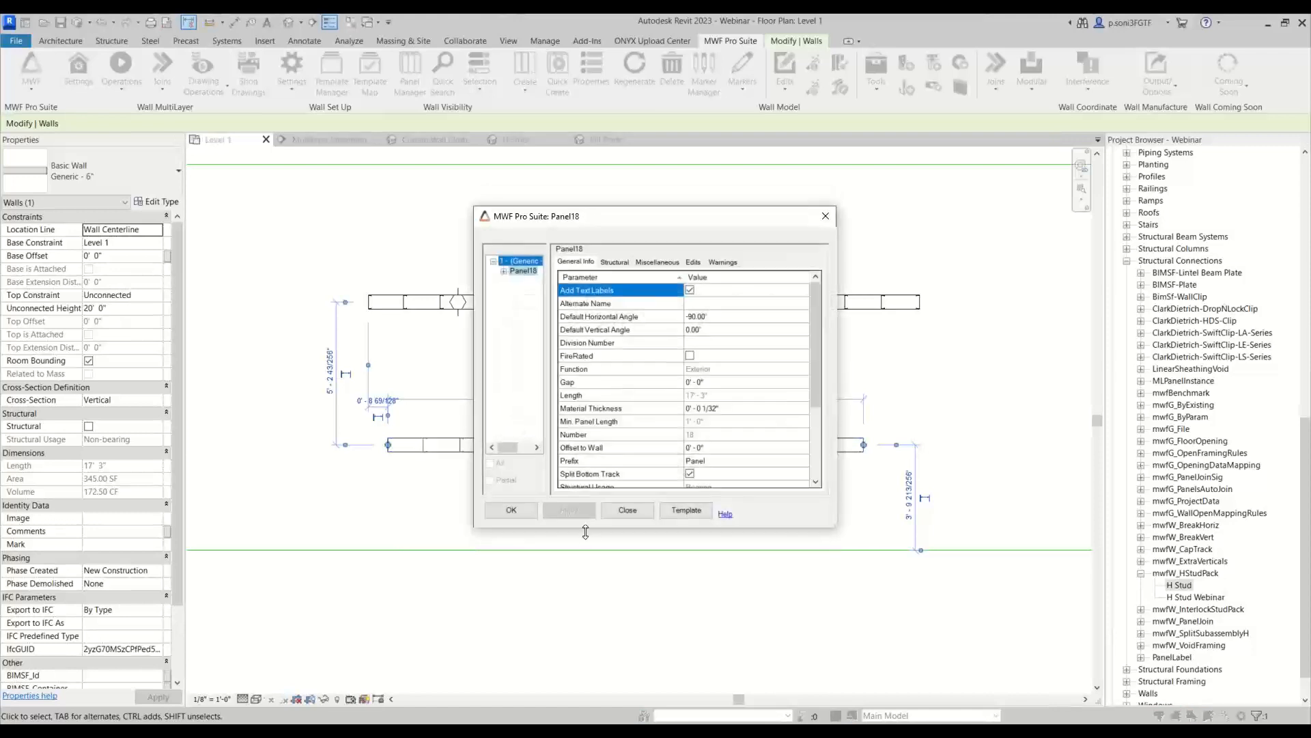
# Step: Accept the new panel's properties and examine the repeated stud packs framed at its three H Stud markers
pyautogui.click(519, 513)
pyautogui.scroll(2, 490, 468)
pyautogui.click(493, 472)
pyautogui.scroll(5, 460, 413)
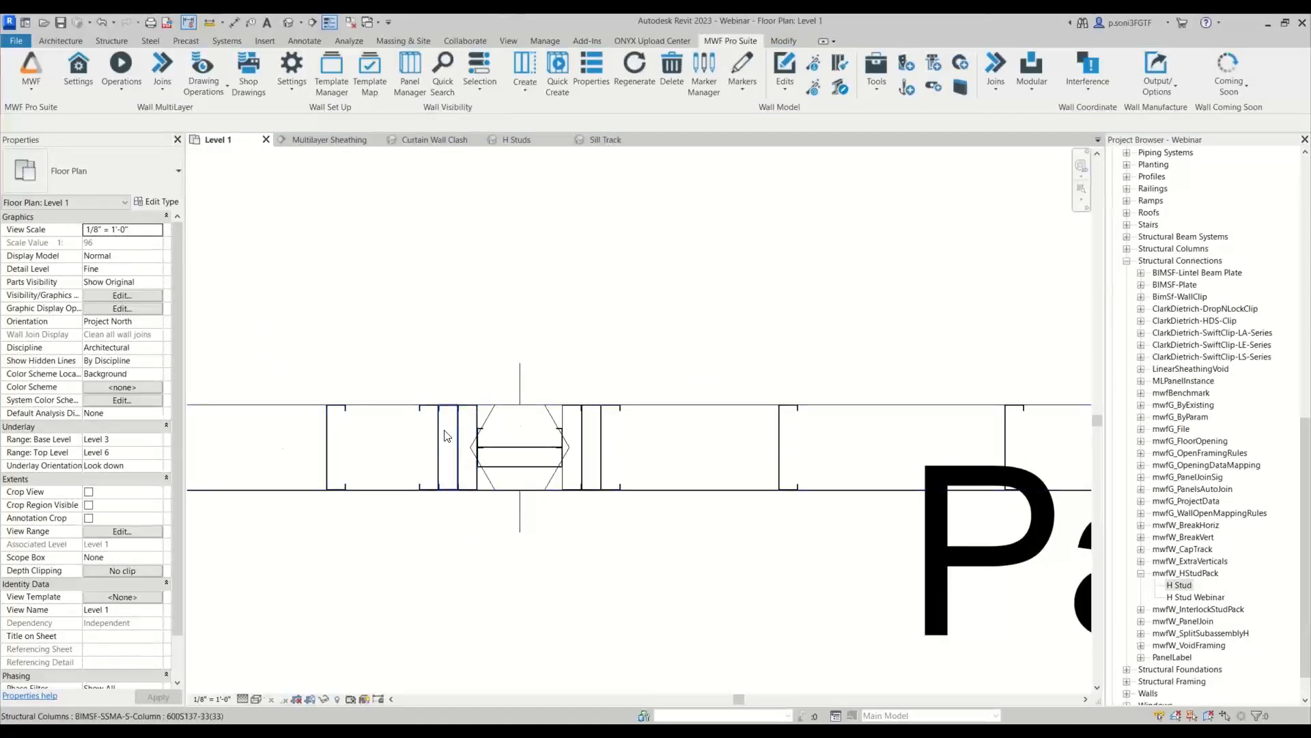
pyautogui.scroll(1, 572, 461)
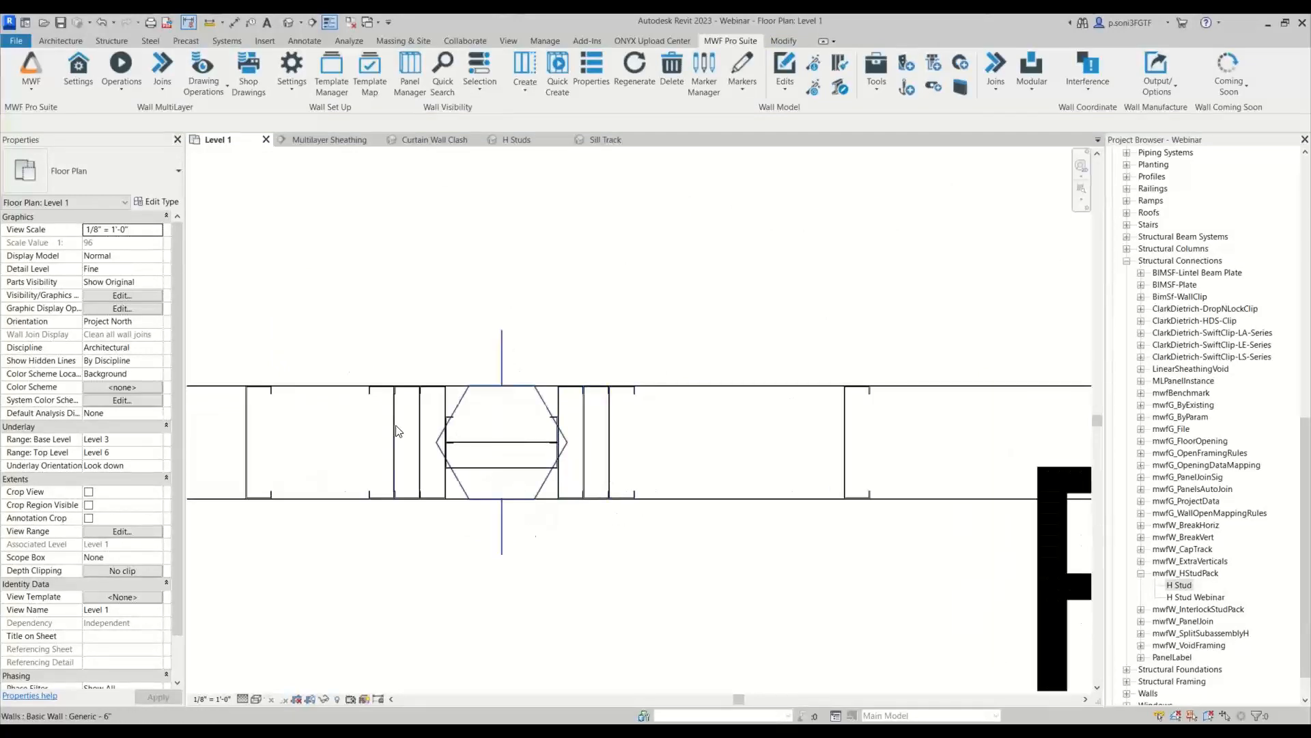
pyautogui.moveTo(320, 299); pyautogui.dragTo(672, 627)
pyautogui.scroll(2, 750, 523)
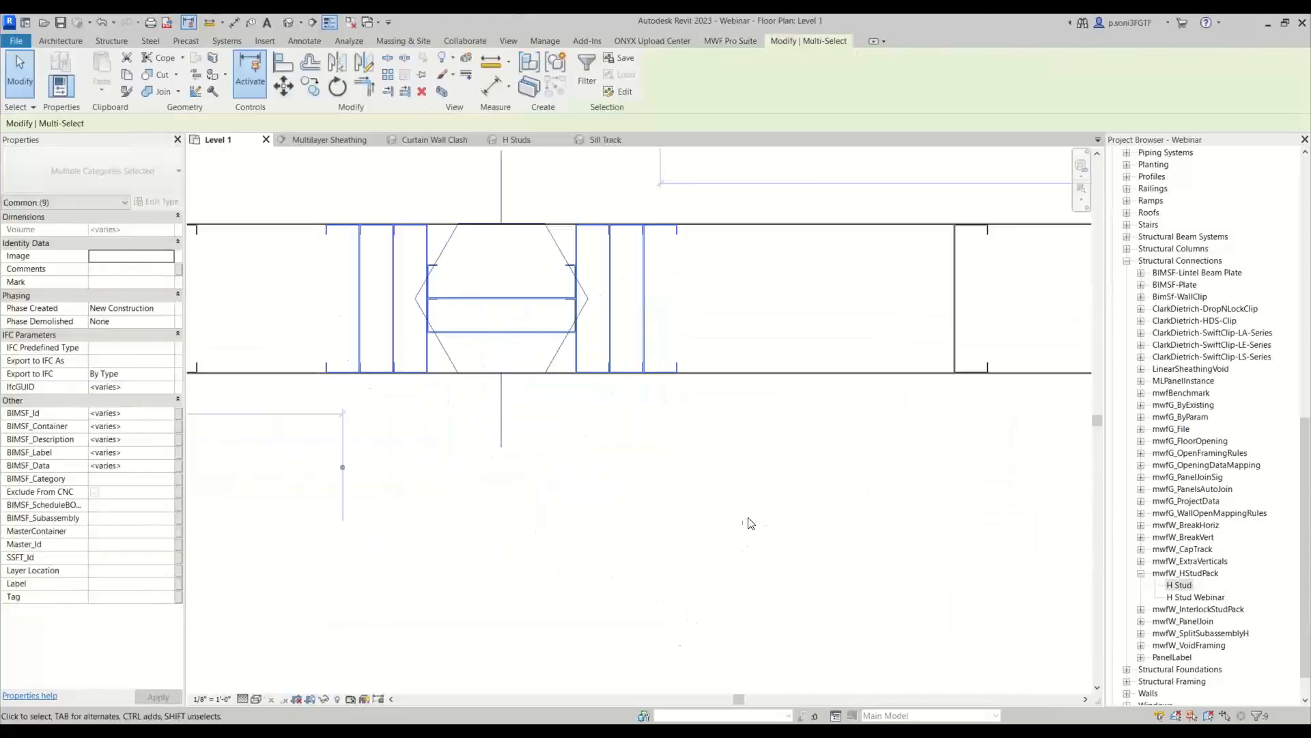
pyautogui.moveTo(546, 518); pyautogui.dragTo(615, 538, button='middle')
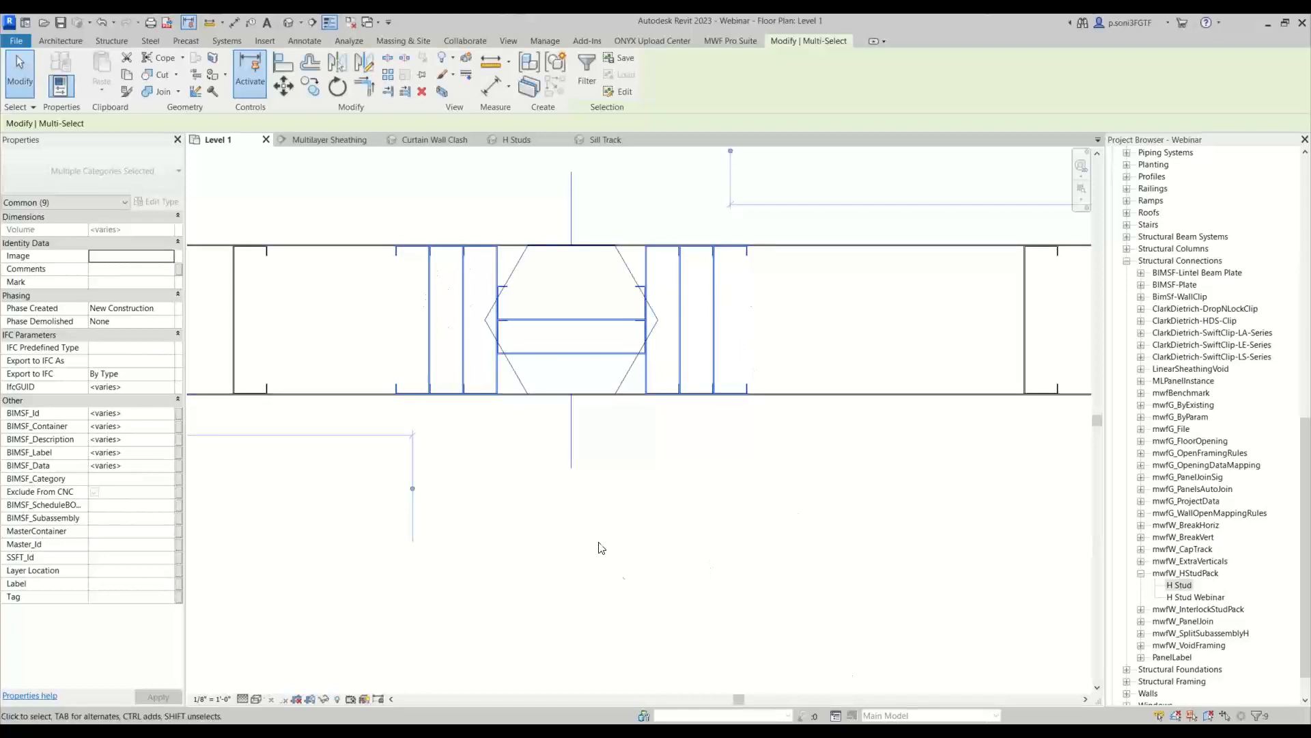
pyautogui.scroll(-5, 683, 478)
pyautogui.moveTo(696, 555); pyautogui.dragTo(316, 521, button='middle')
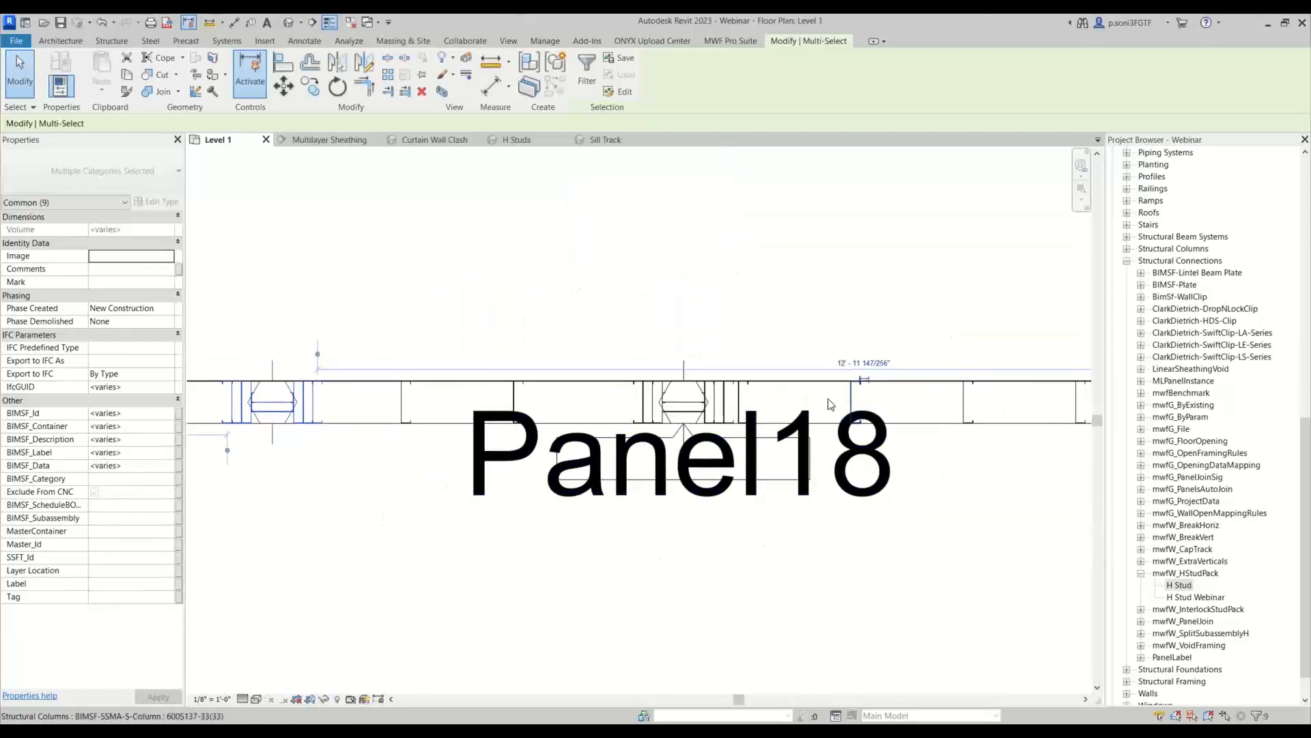
pyautogui.scroll(3, 792, 383)
pyautogui.scroll(-6, 502, 444)
pyautogui.moveTo(928, 588); pyautogui.dragTo(655, 549, button='middle')
pyautogui.scroll(4, 695, 370)
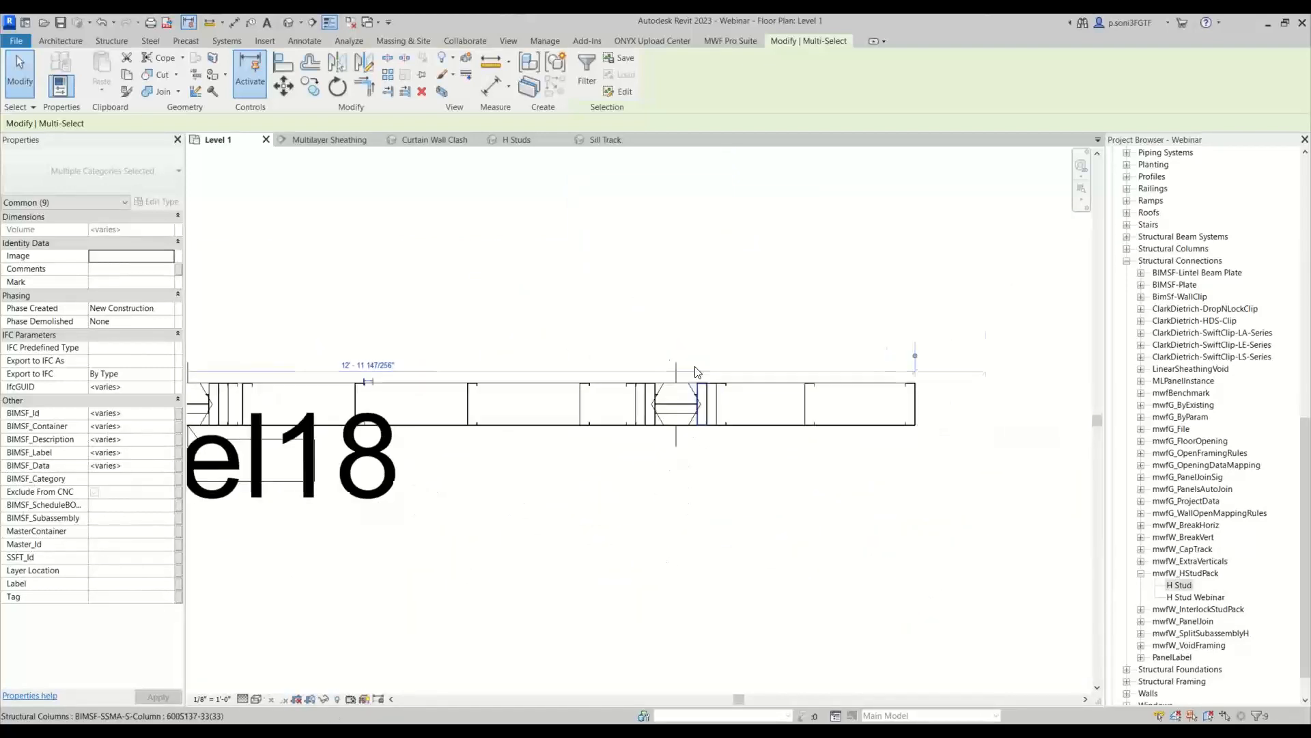
# Step: Move the new wall's rightmost H Stud marker left to about 4' 3" from the wall's right end
pyautogui.click(731, 598)
pyautogui.click(650, 486)
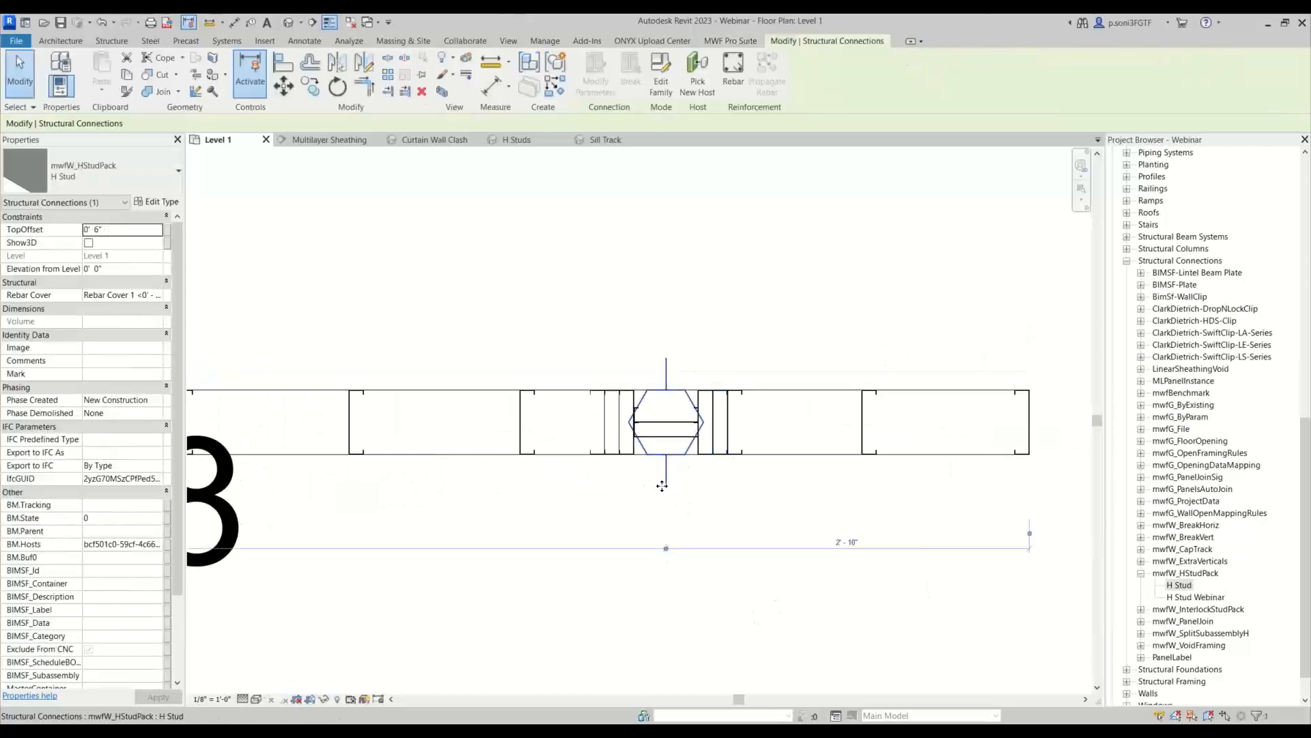
pyautogui.moveTo(667, 483); pyautogui.dragTo(486, 472)
pyautogui.scroll(-3, 539, 502)
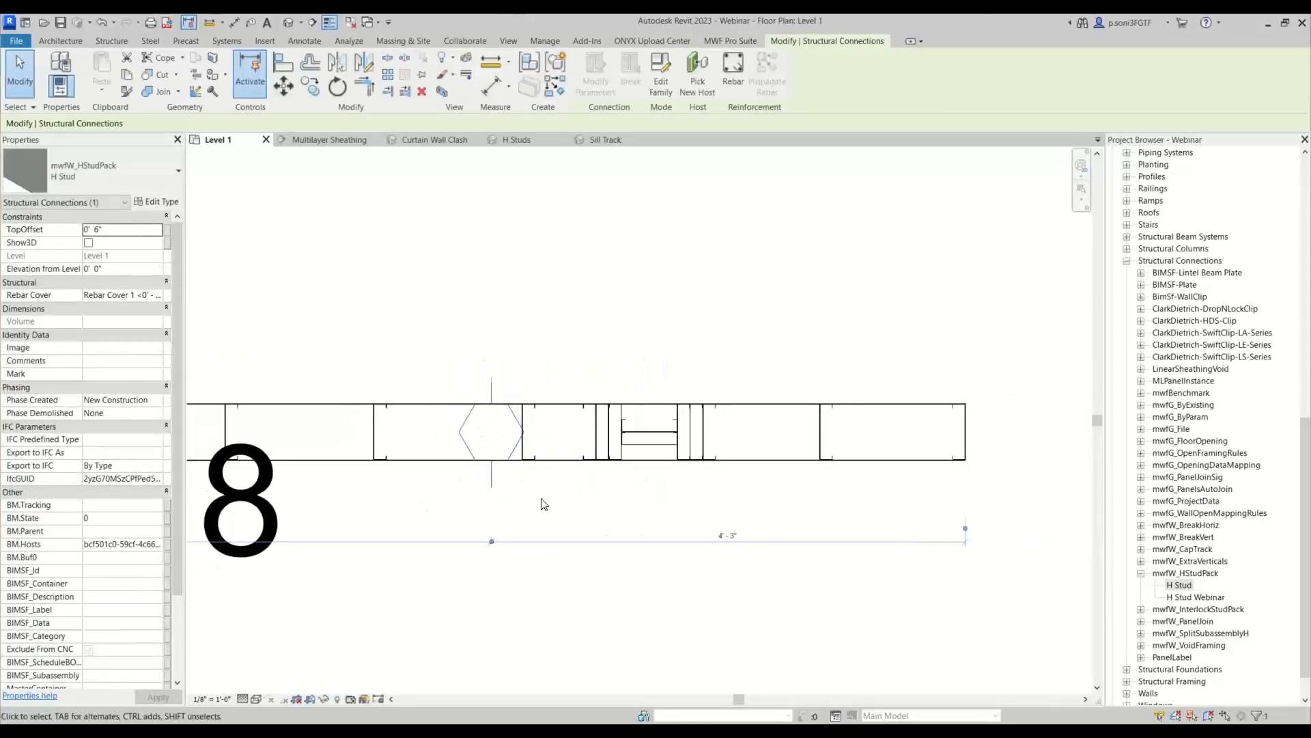
pyautogui.click(586, 673)
# Step: Regenerate Panel18 from one of its studs and check the repeated stud pack at the moved marker
pyautogui.click(437, 447)
pyautogui.click(724, 41)
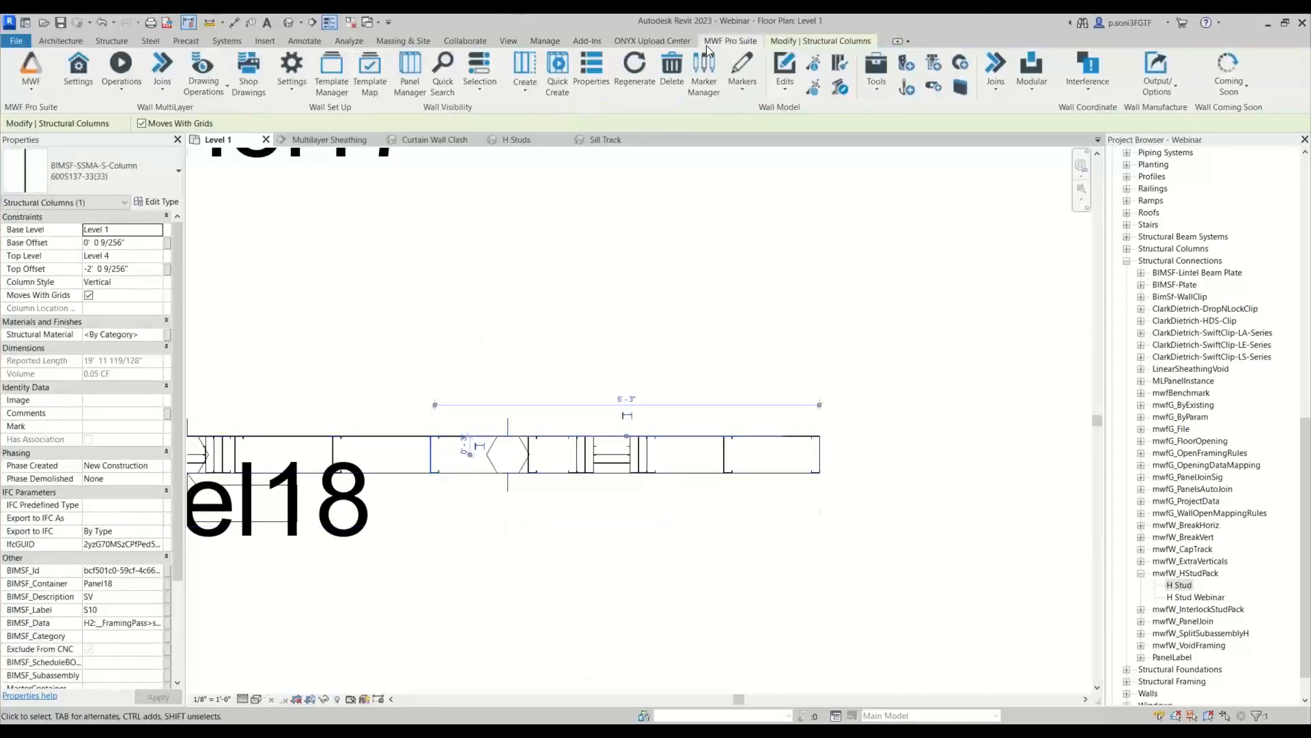
pyautogui.click(623, 80)
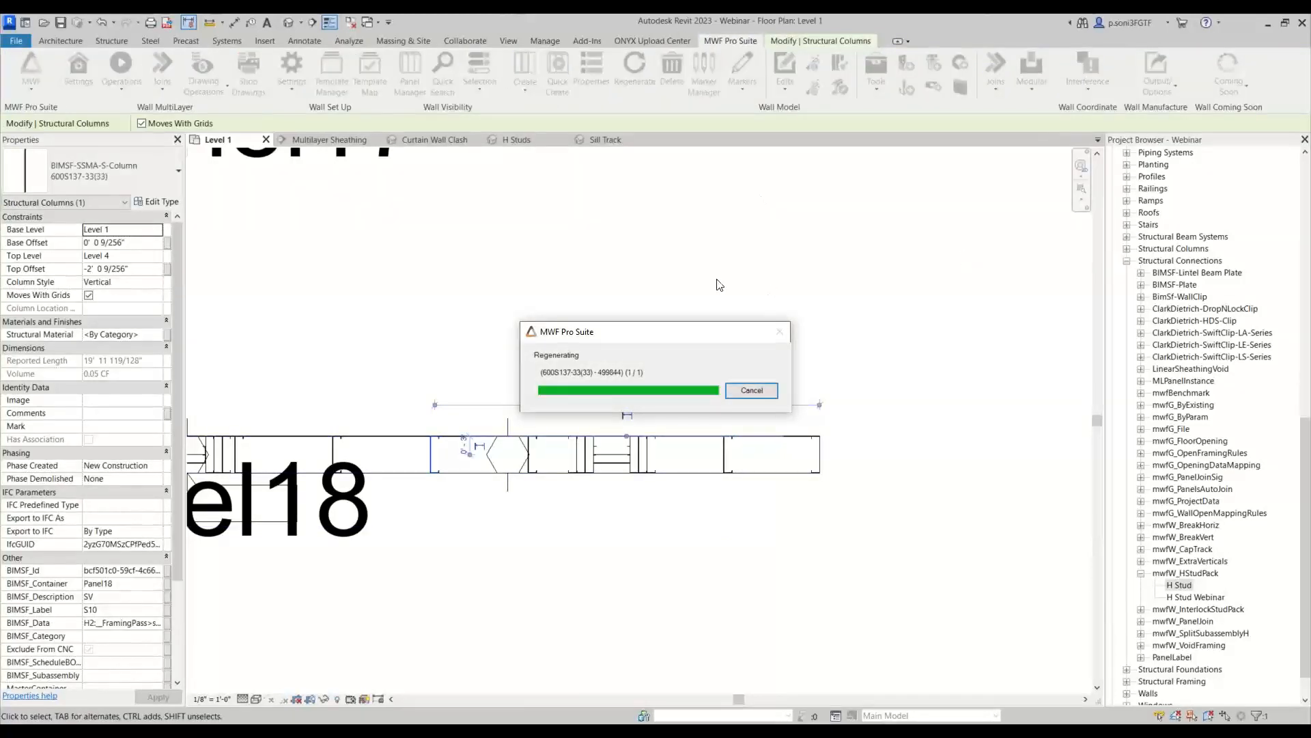
pyautogui.scroll(4, 491, 495)
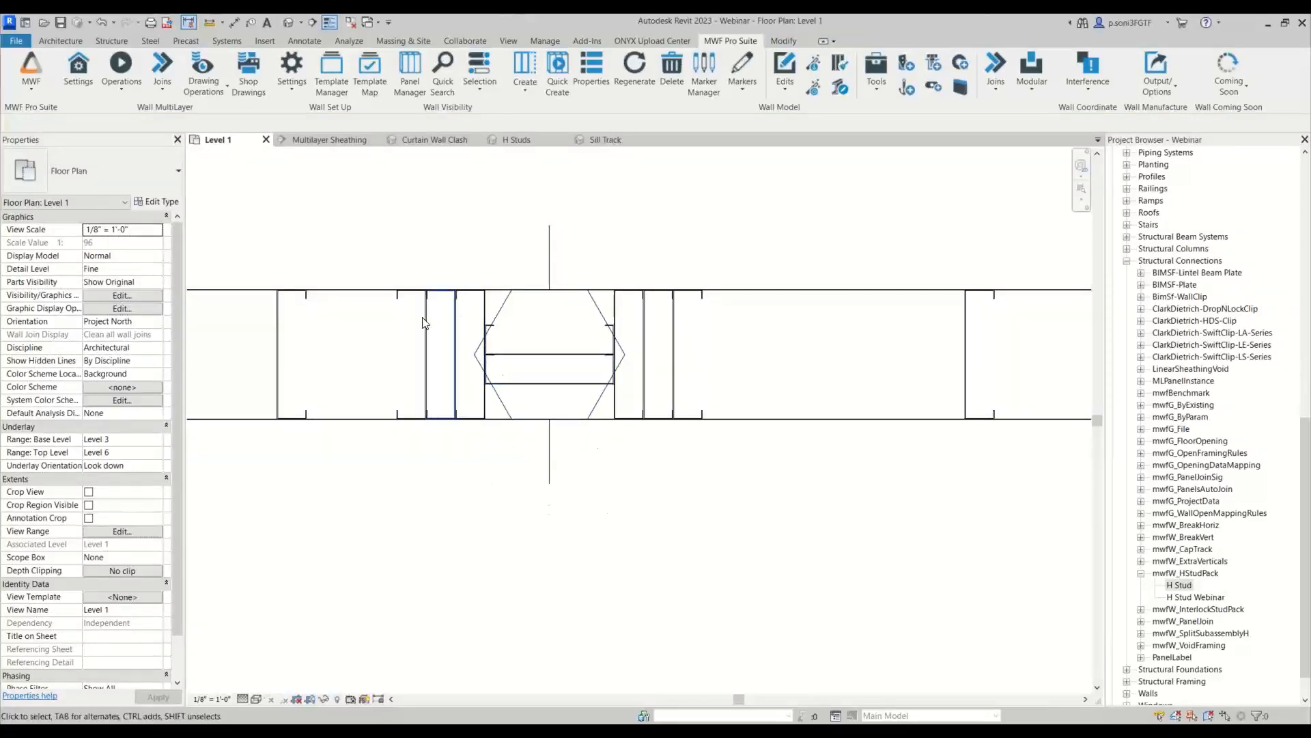
pyautogui.moveTo(362, 224); pyautogui.dragTo(726, 555)
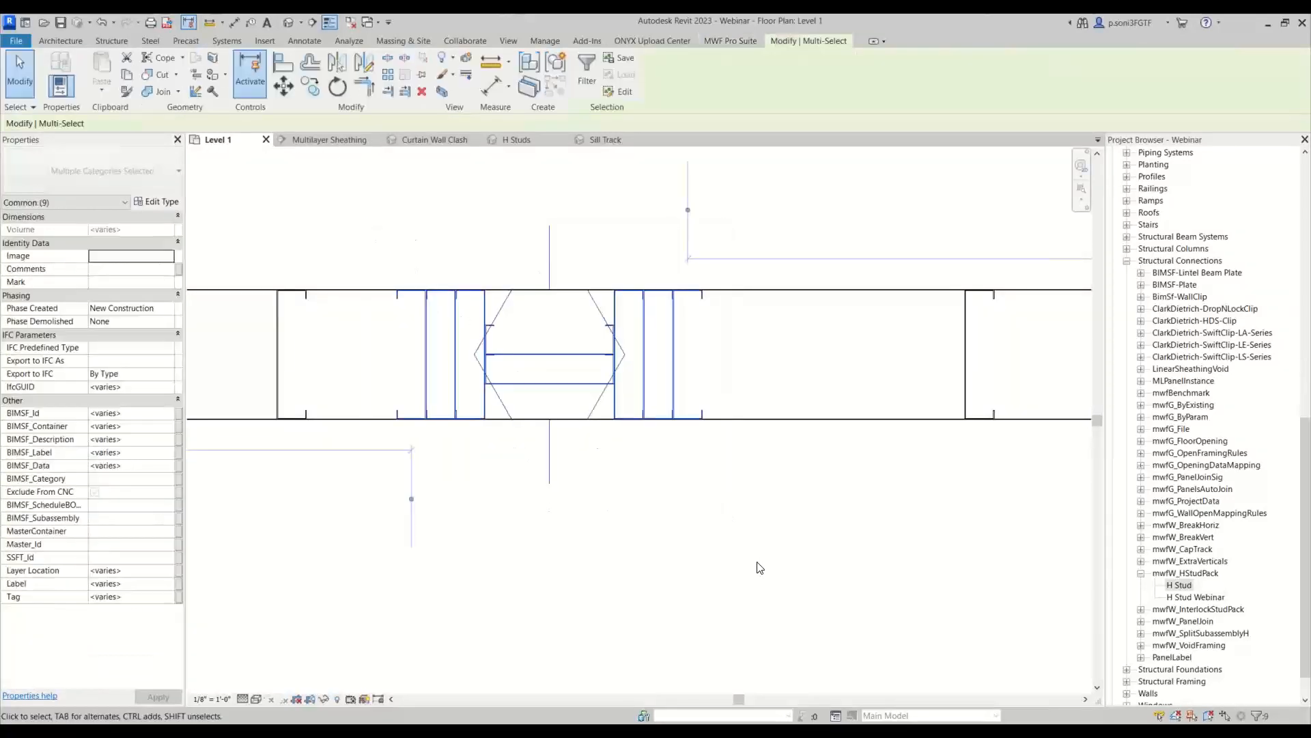
pyautogui.click(681, 529)
# Step: Look over the H Studs and Sill Track areas of the plan and switch to the Sill Track 3D view
pyautogui.scroll(-9, 681, 529)
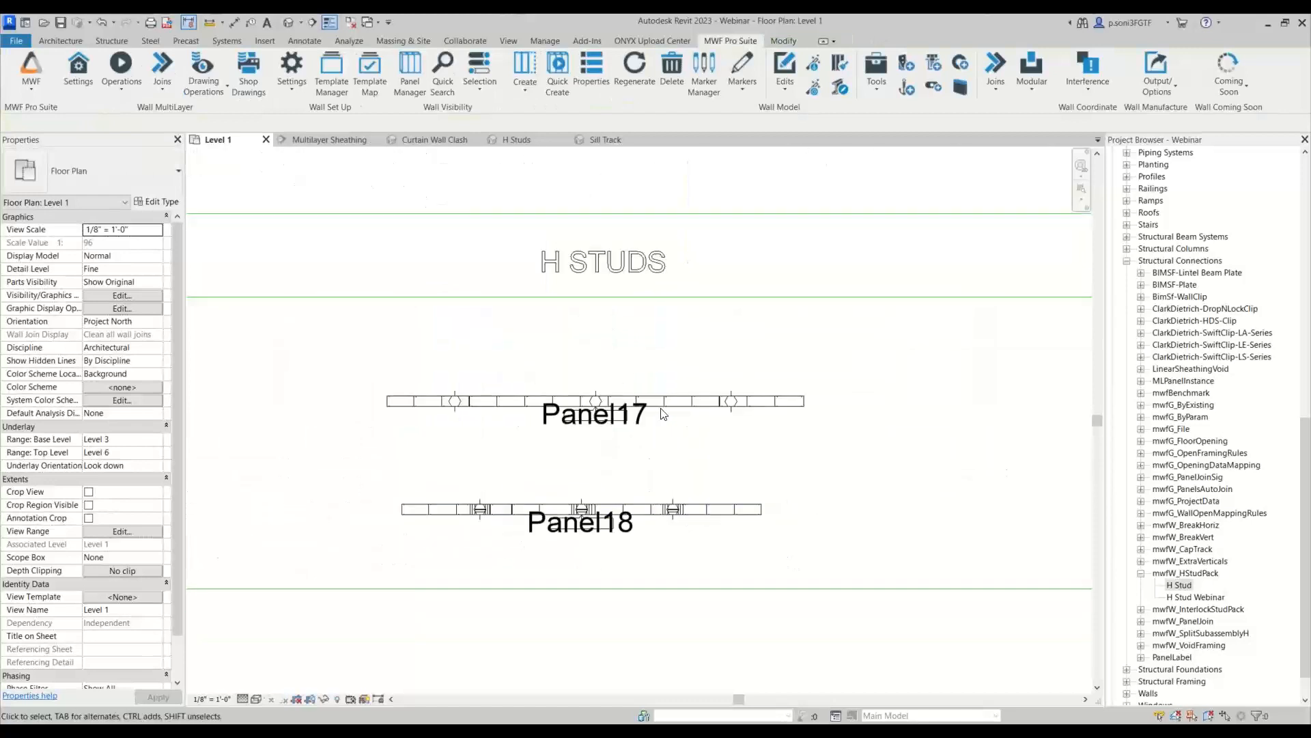
pyautogui.scroll(-3, 675, 310)
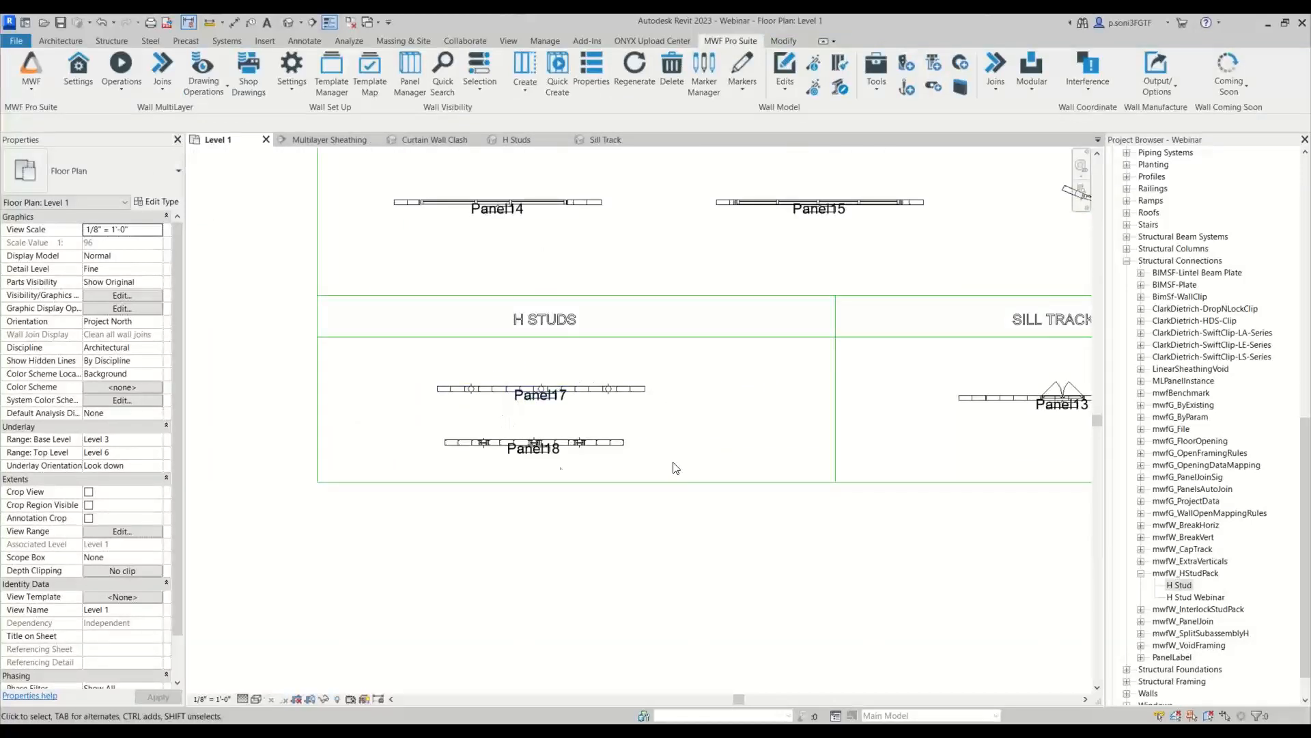
pyautogui.scroll(8, 539, 471)
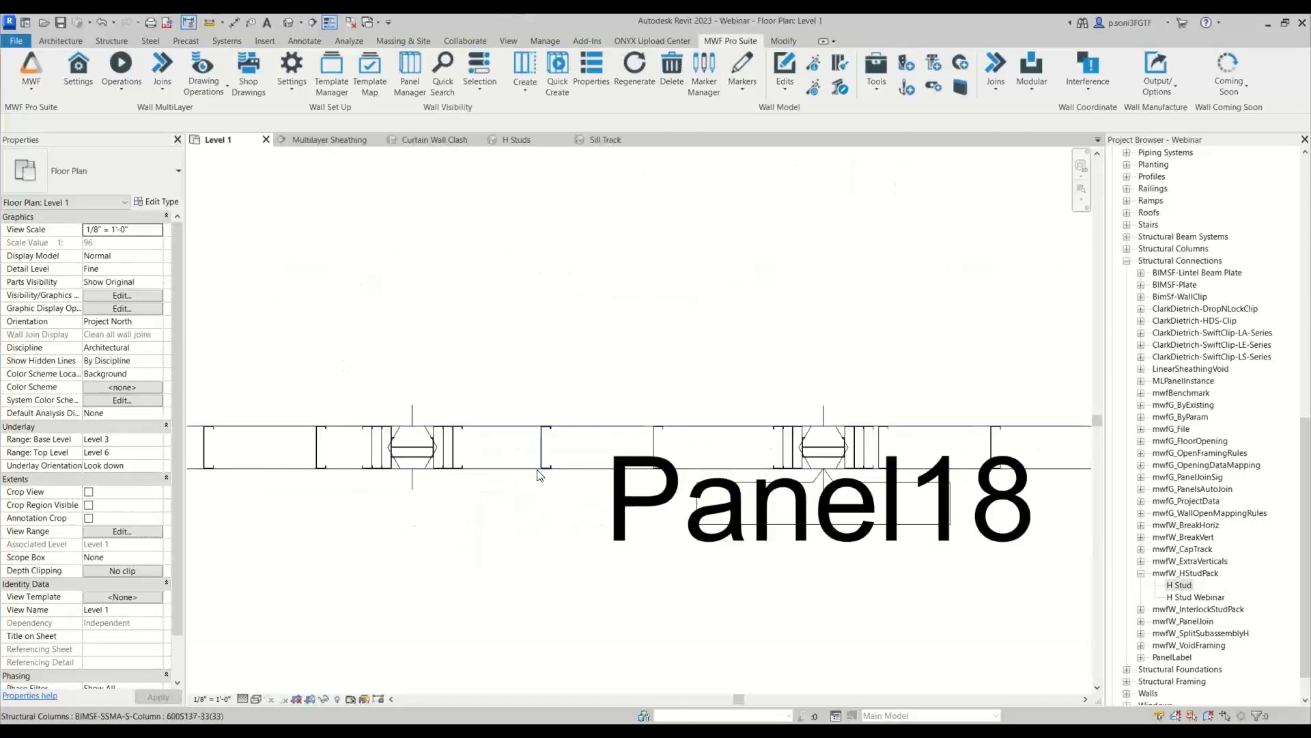
pyautogui.scroll(-8, 540, 471)
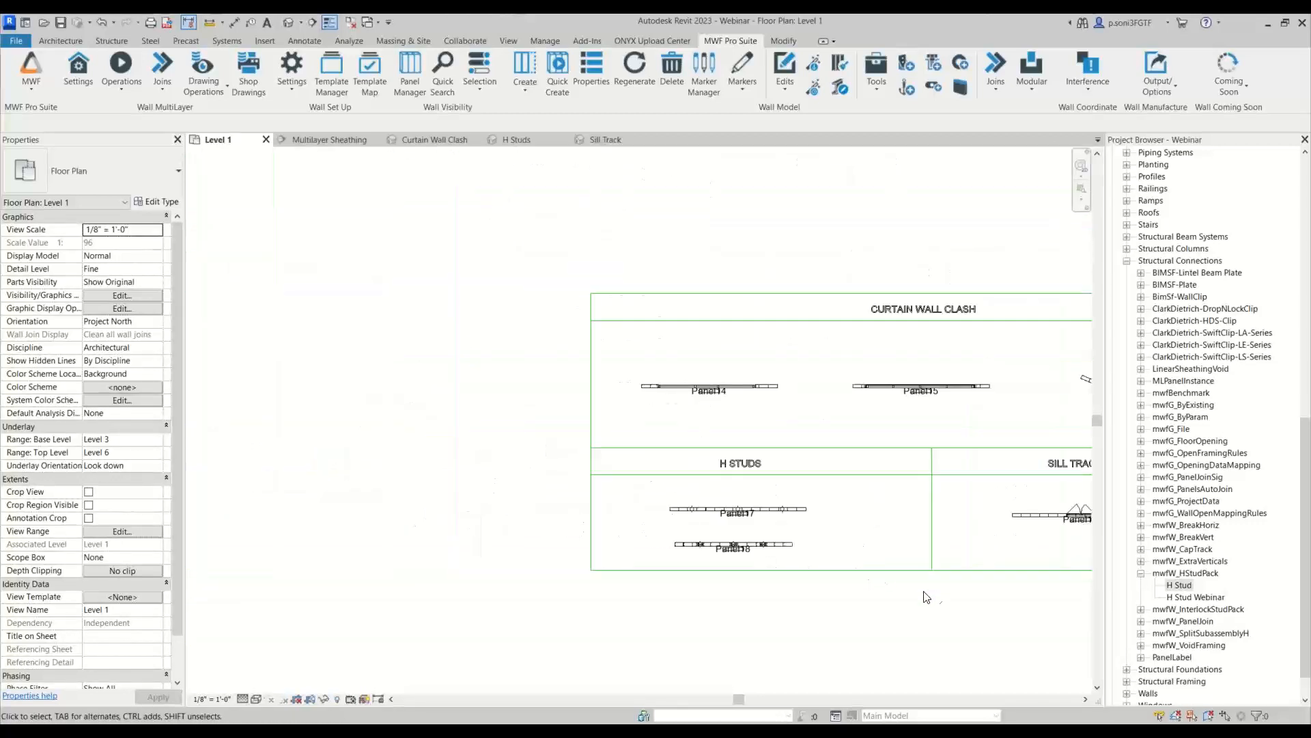
pyautogui.moveTo(926, 597); pyautogui.dragTo(554, 543, button='middle')
pyautogui.scroll(3, 789, 496)
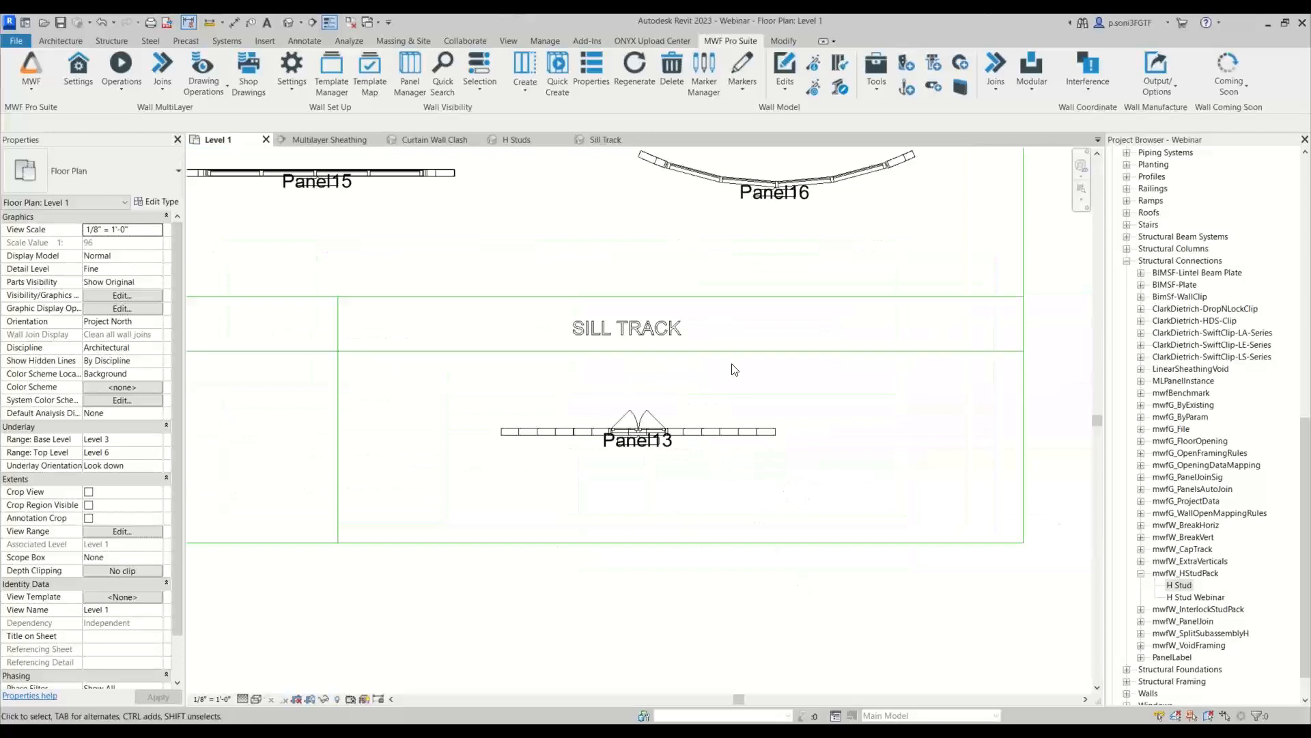
pyautogui.click(599, 141)
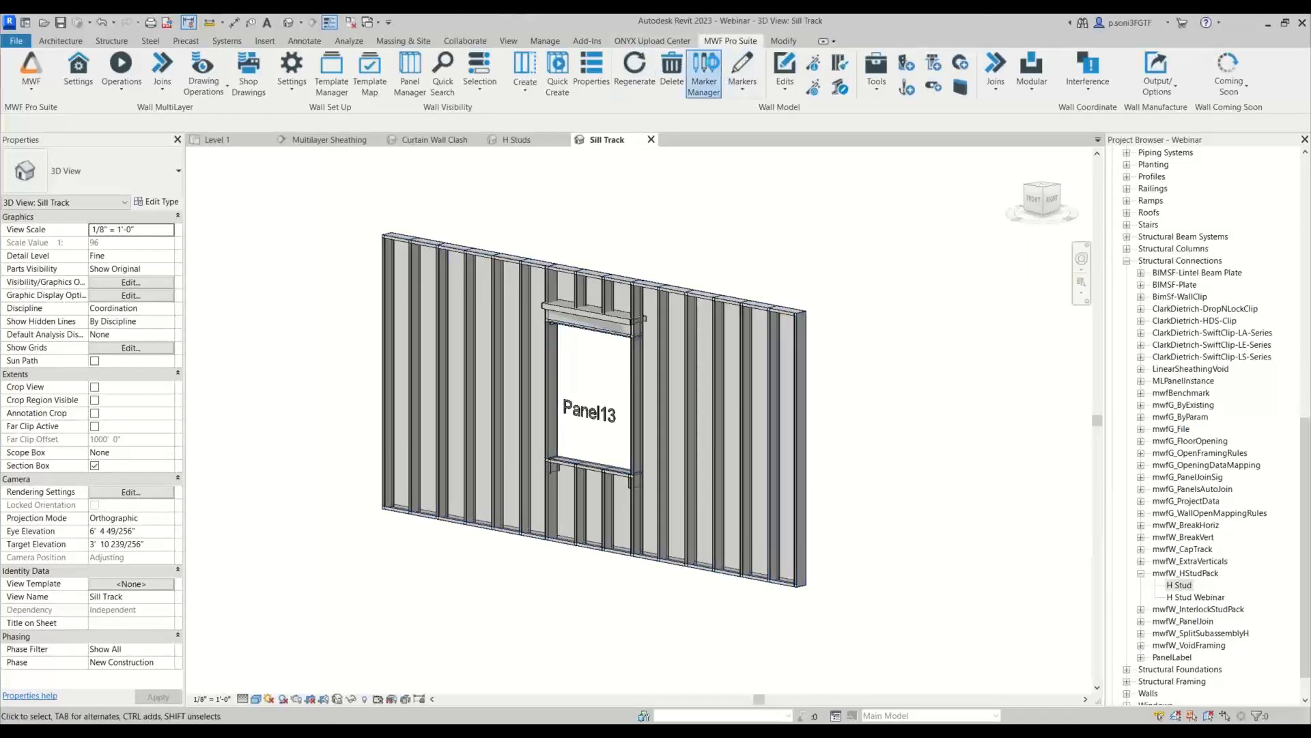
# Step: Open the Sill settings of the Multiple built-up member system opening marker type in Marker Manager
pyautogui.click(707, 69)
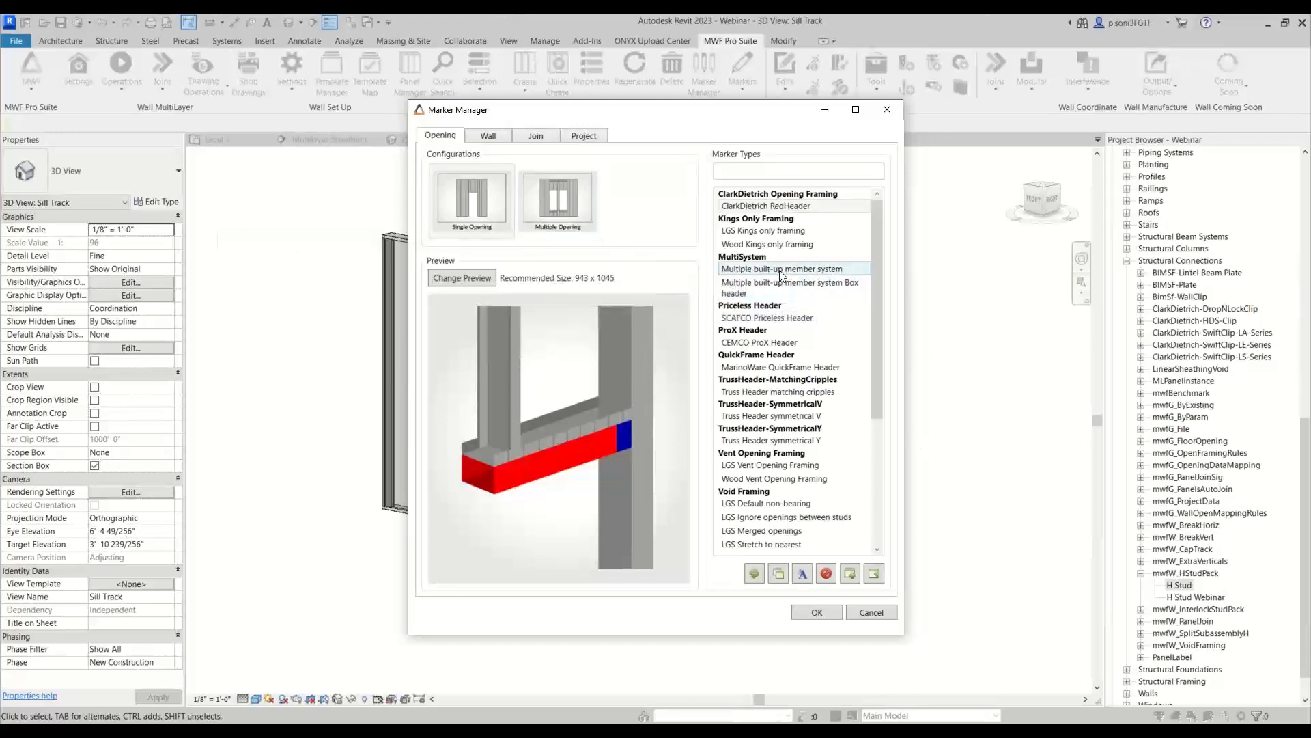
pyautogui.click(819, 269)
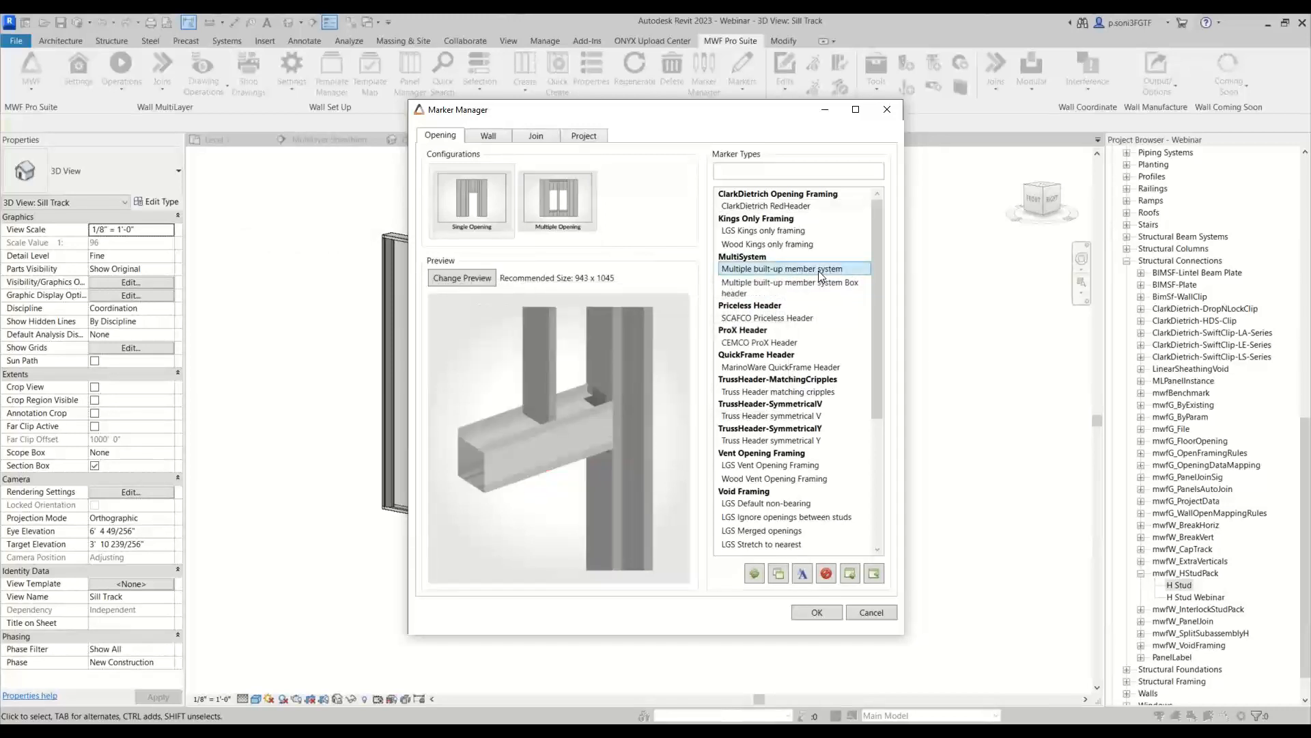
pyautogui.doubleClick(817, 269)
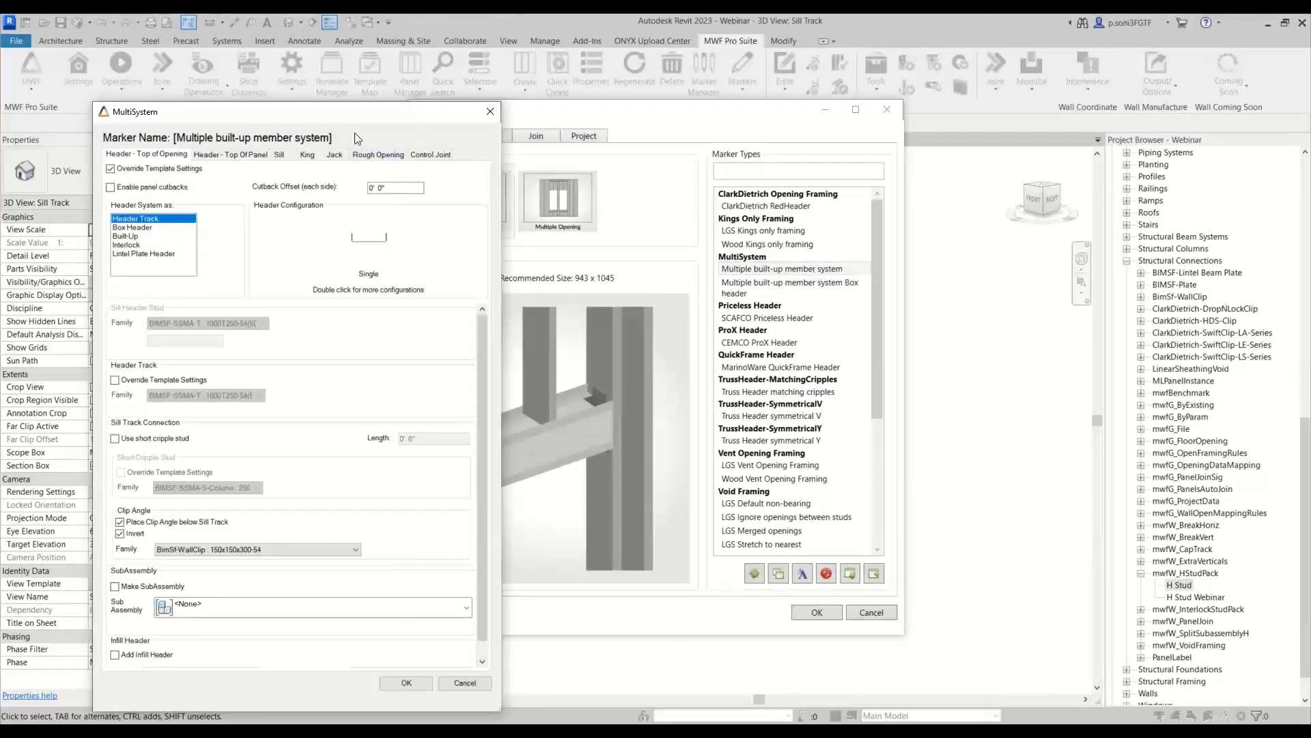
pyautogui.moveTo(348, 119); pyautogui.dragTo(608, 66)
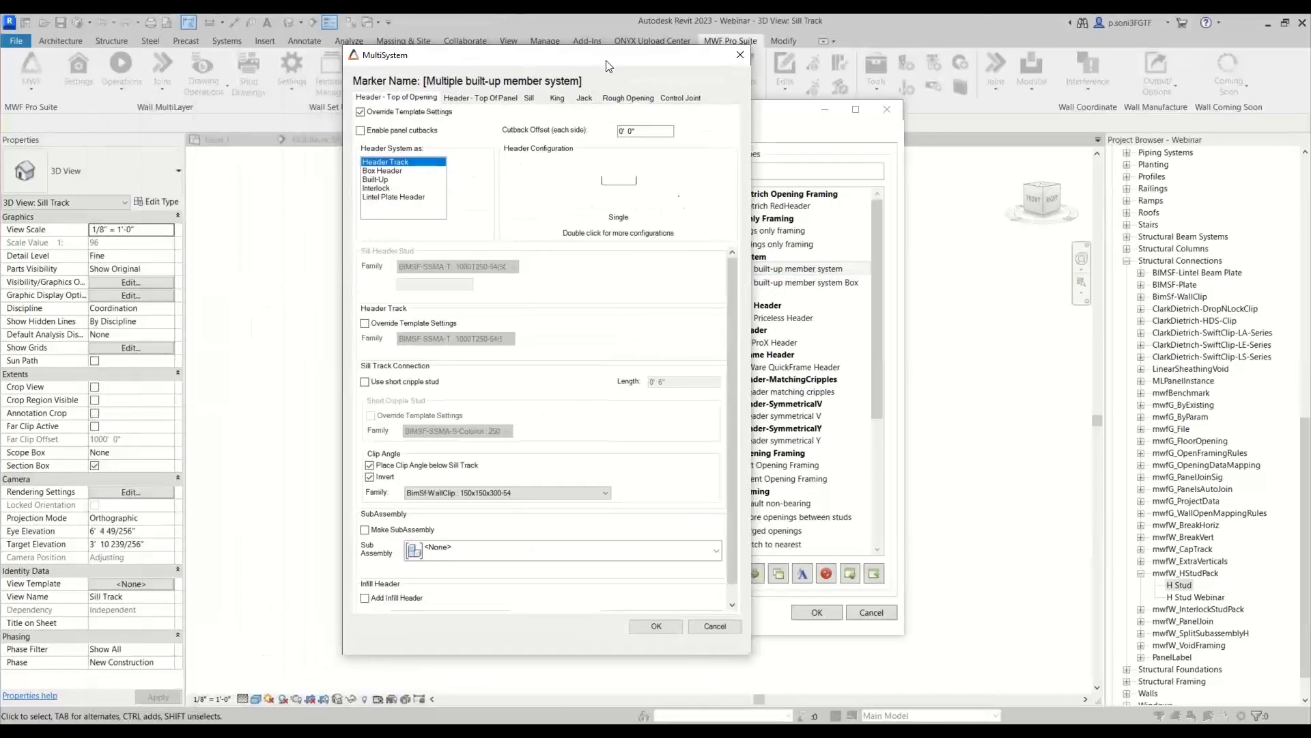
pyautogui.click(530, 98)
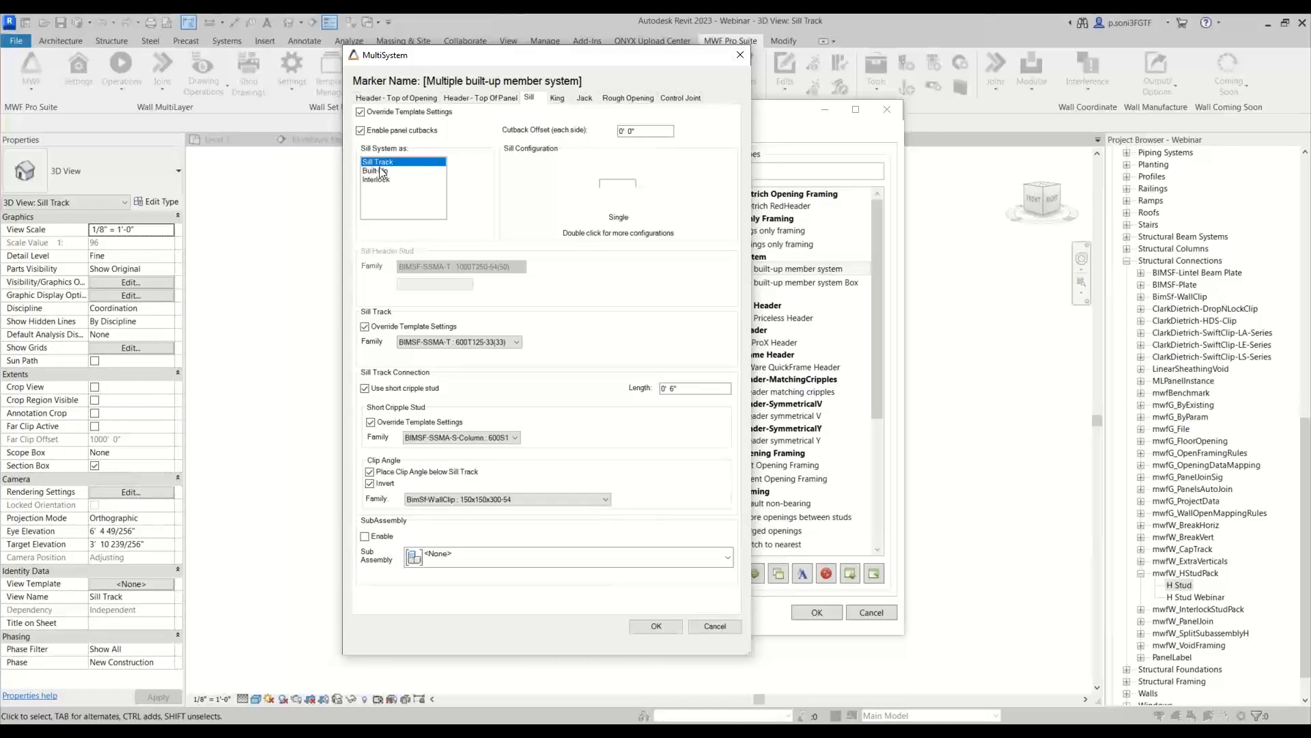
# Step: Try the sill settings with Override Template Settings turned off, and turn the override back on
pyautogui.click(361, 130)
pyautogui.click(361, 112)
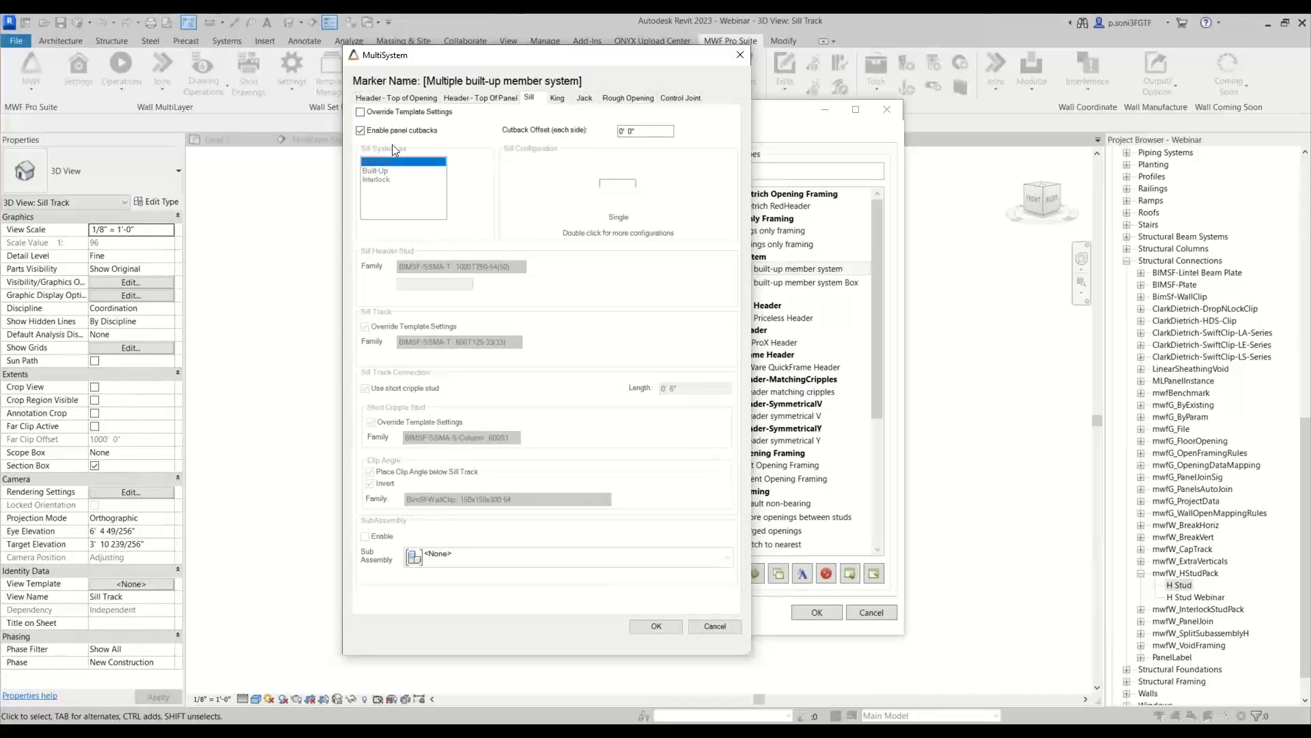
pyautogui.click(361, 112)
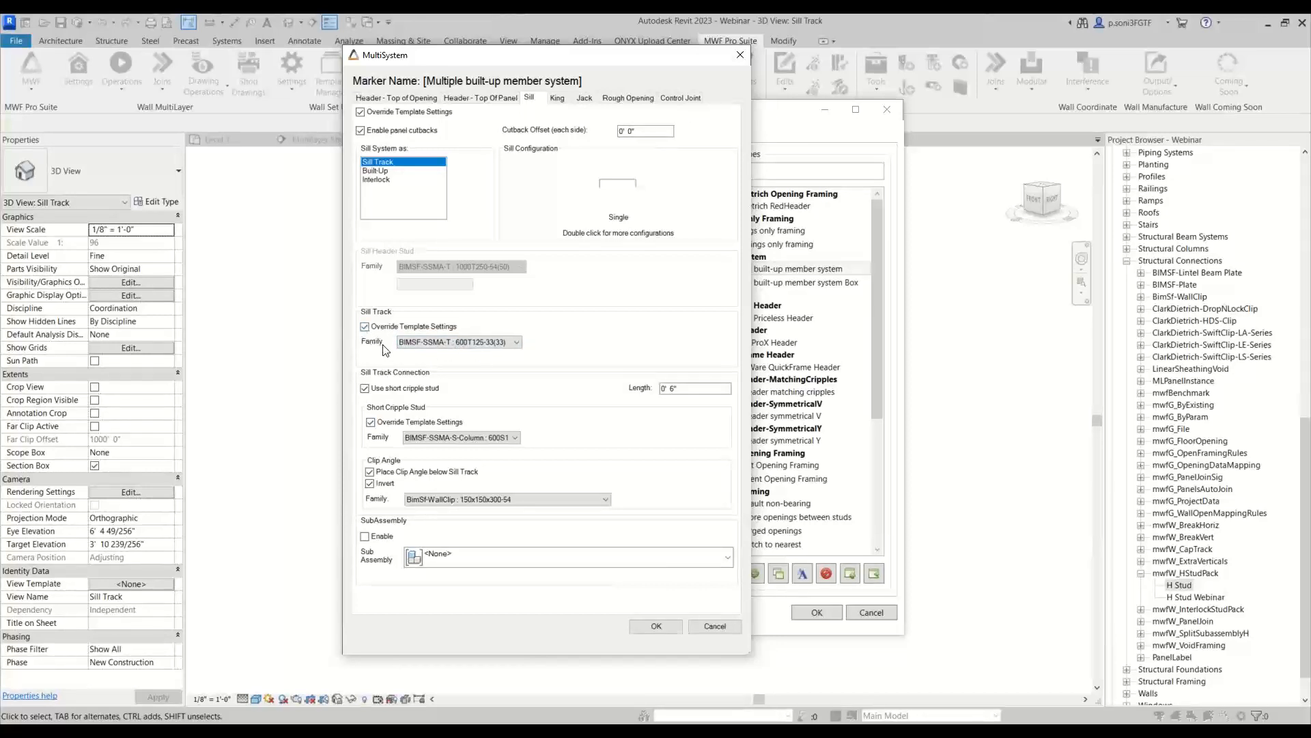
# Step: Pick BIMSF-SSMA-T 600T125-33(33) as sill track, BIMSF-SSMA-S-Column 600S137 as short cripple stud, and BimSf-WallClip 150x150x300-54 as clip angle
pyautogui.click(436, 346)
pyautogui.click(482, 388)
pyautogui.moveTo(579, 60); pyautogui.dragTo(648, 39)
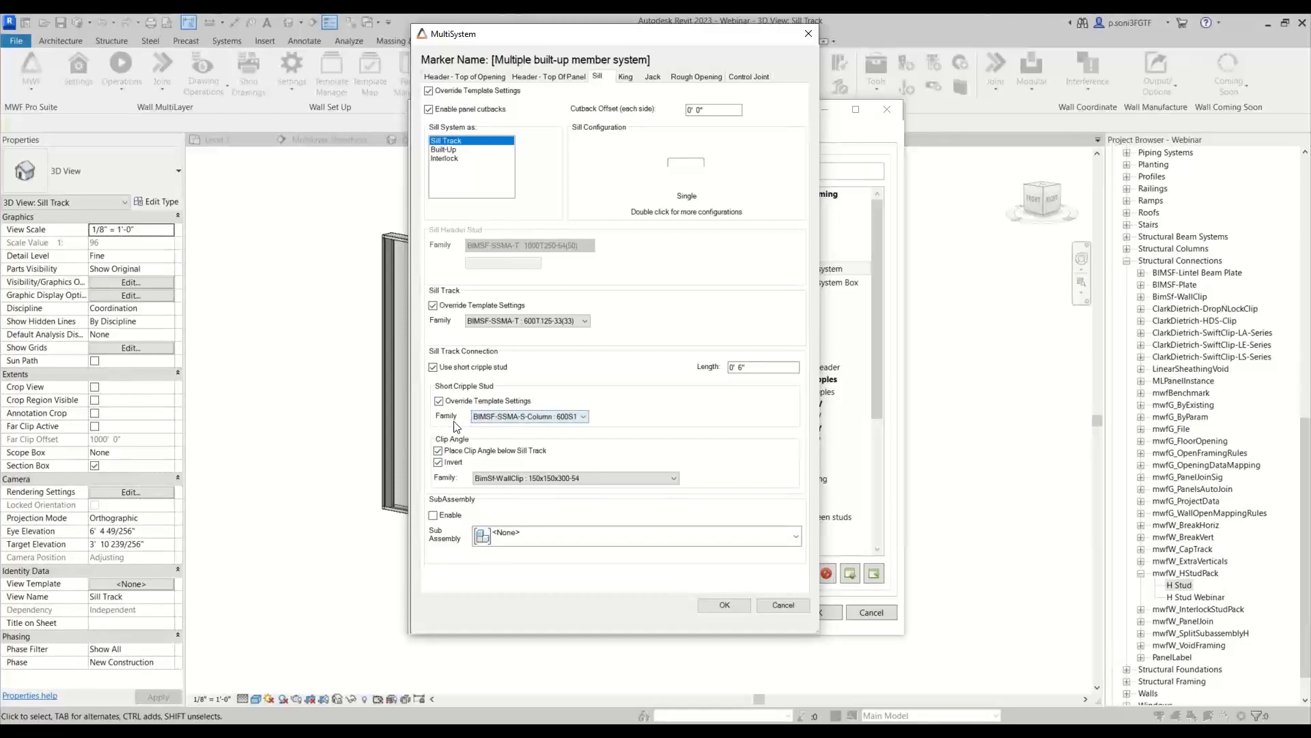
pyautogui.click(527, 418)
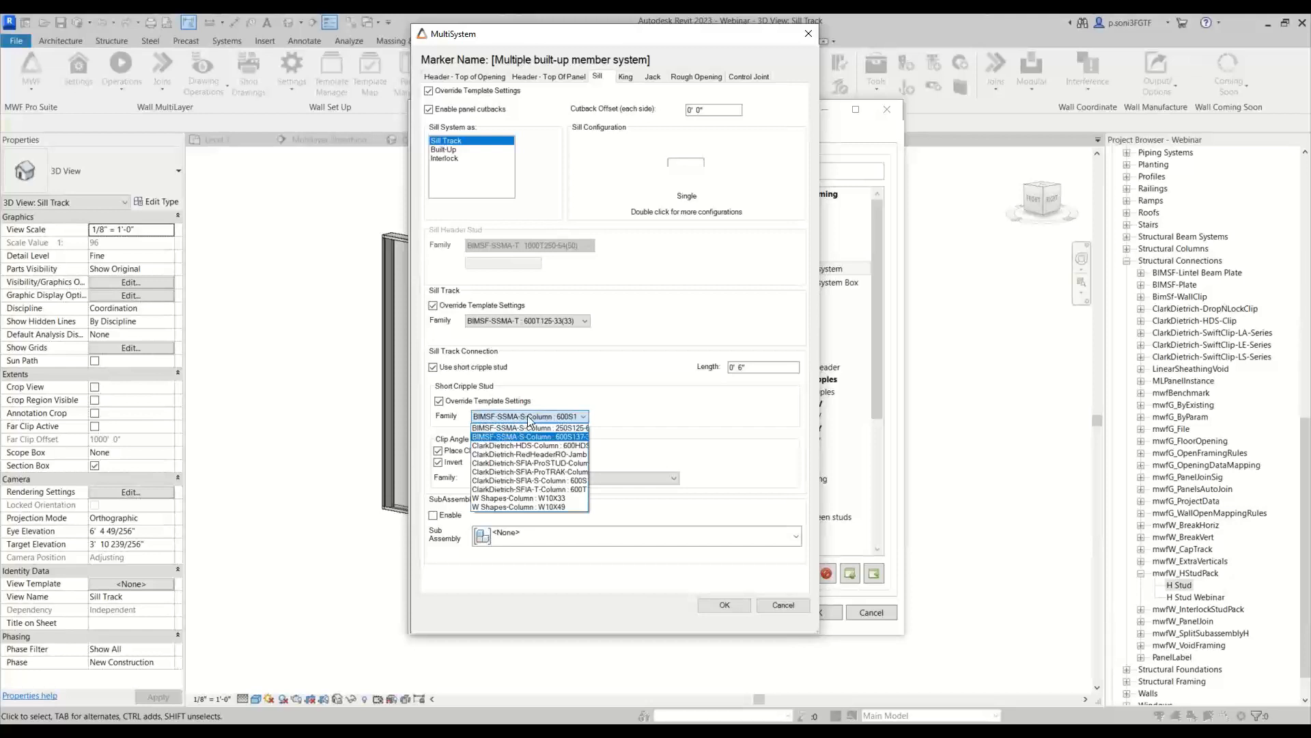
pyautogui.click(528, 437)
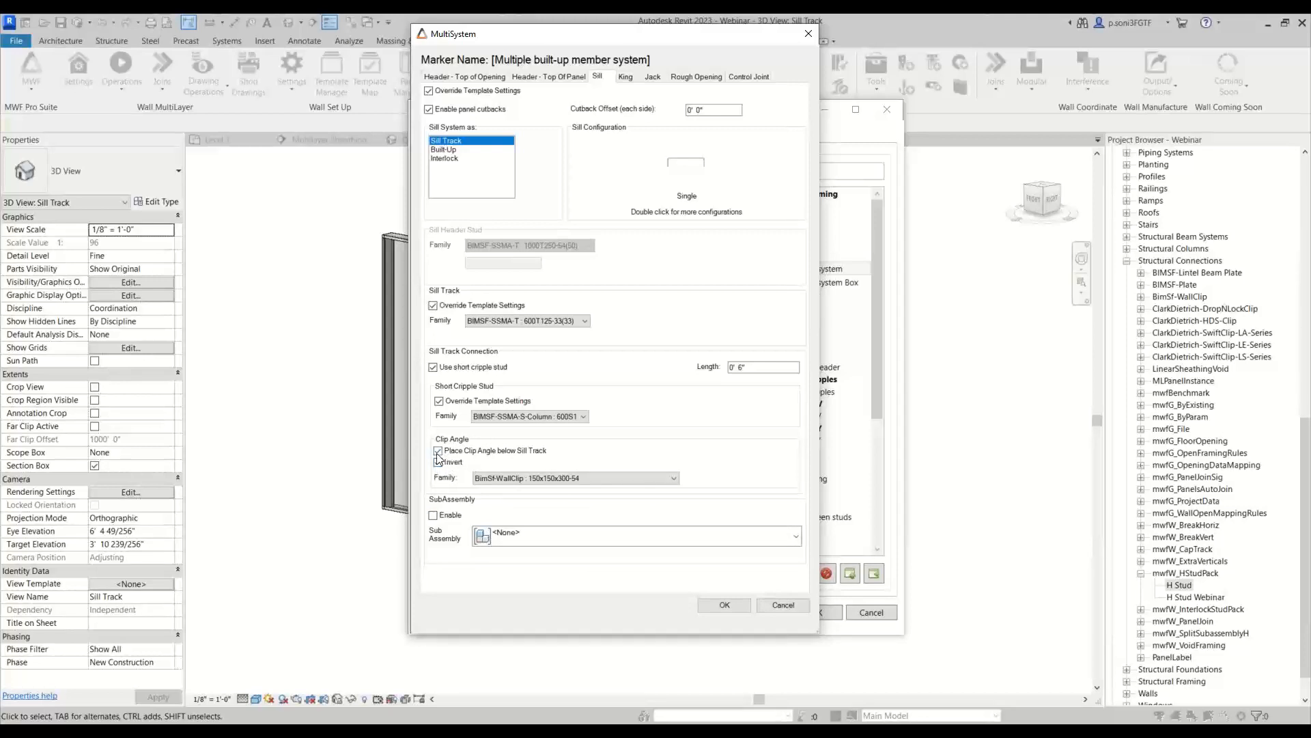
pyautogui.click(506, 480)
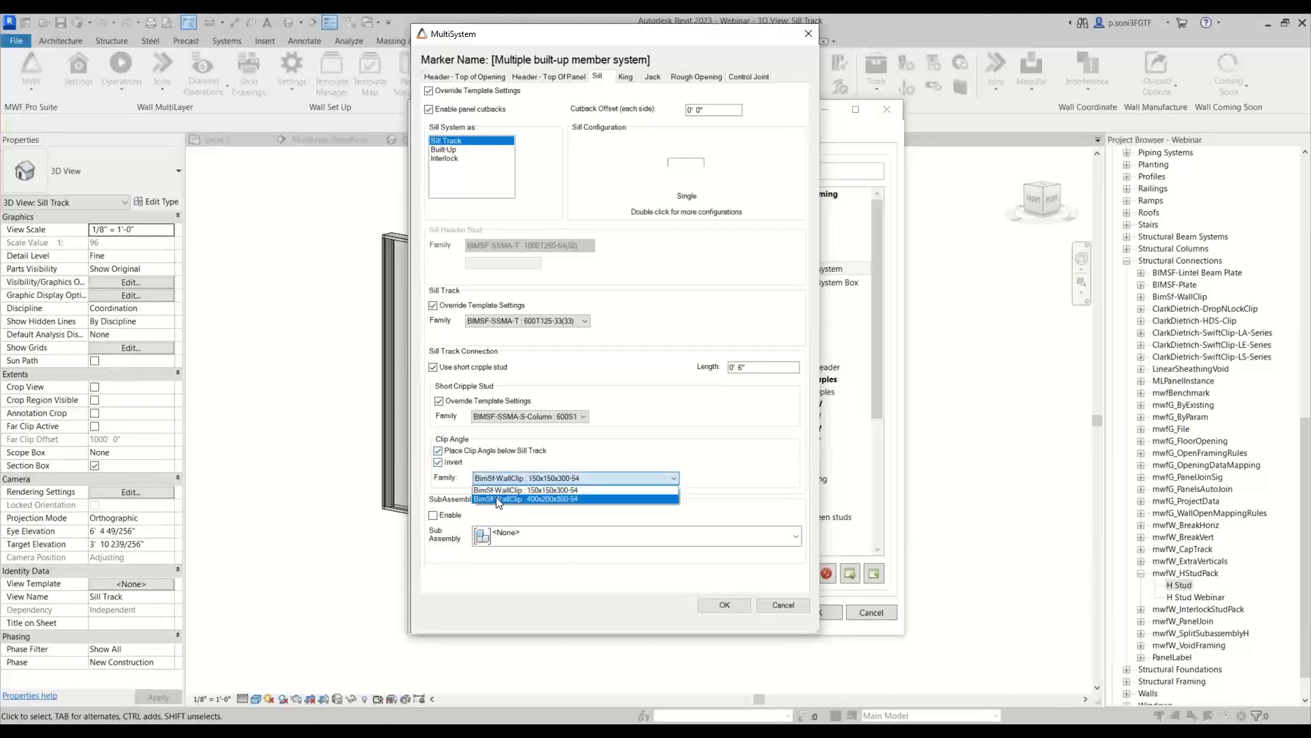
pyautogui.click(512, 492)
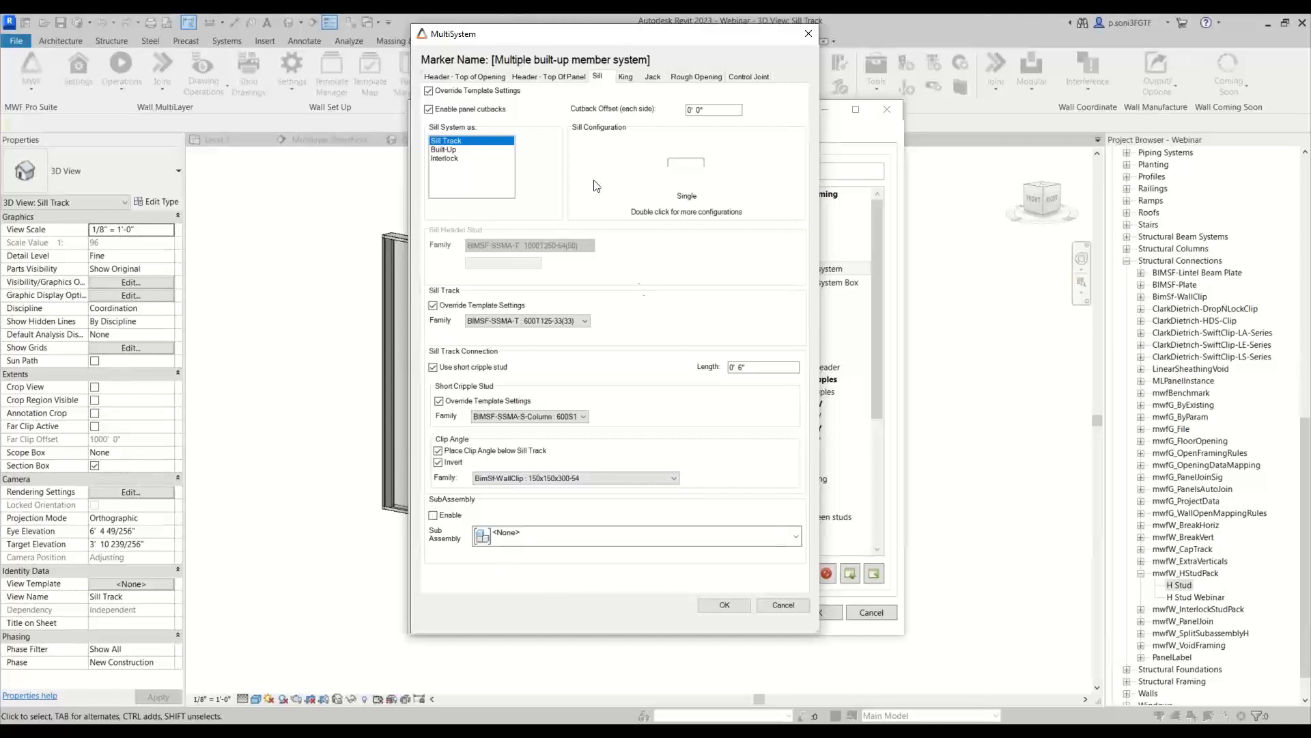
# Step: Review the marker type's King and Rough Opening settings, and save the type while updating its placed instances
pyautogui.click(625, 76)
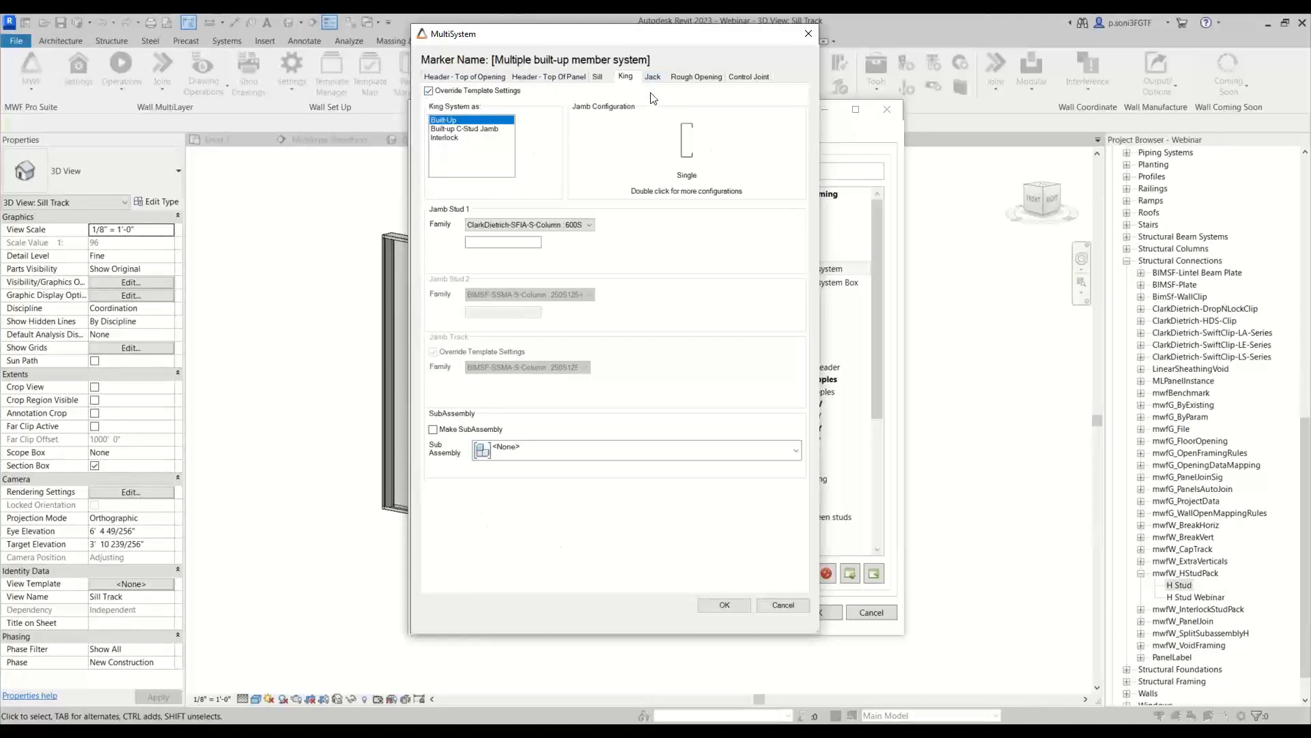
pyautogui.click(696, 76)
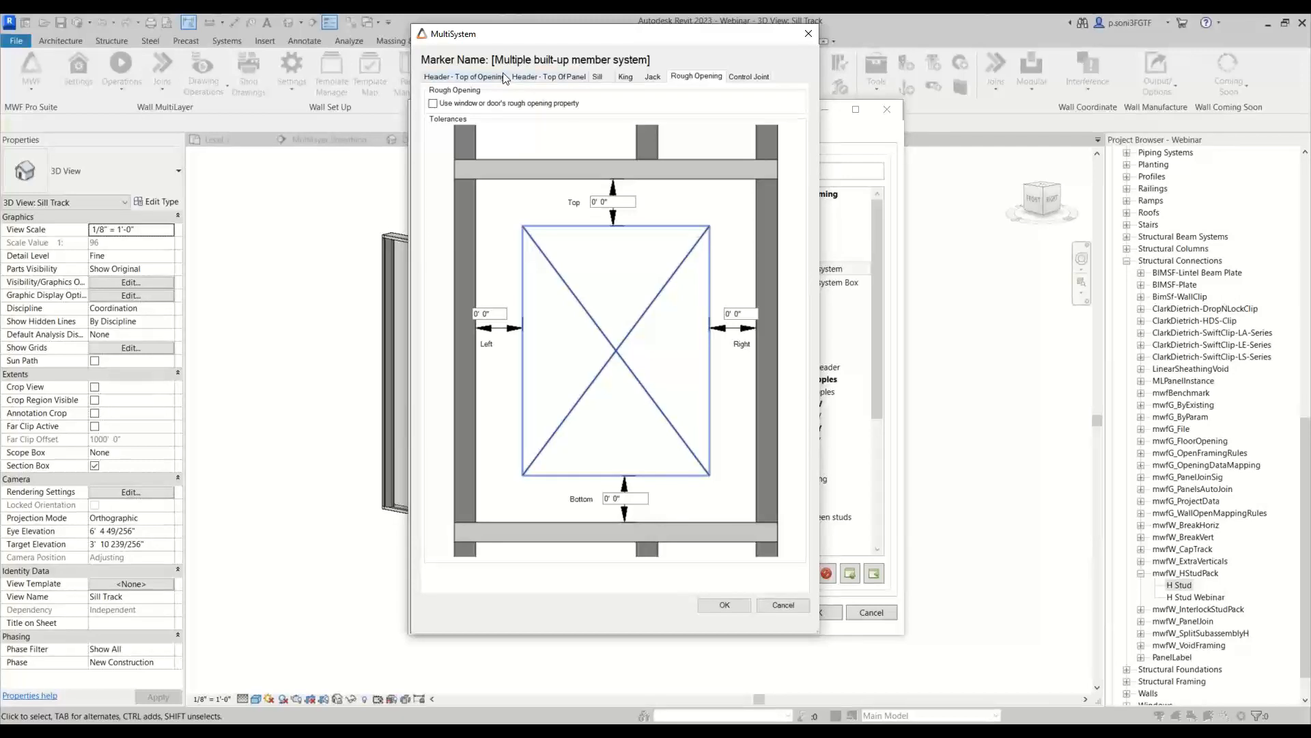
pyautogui.click(602, 80)
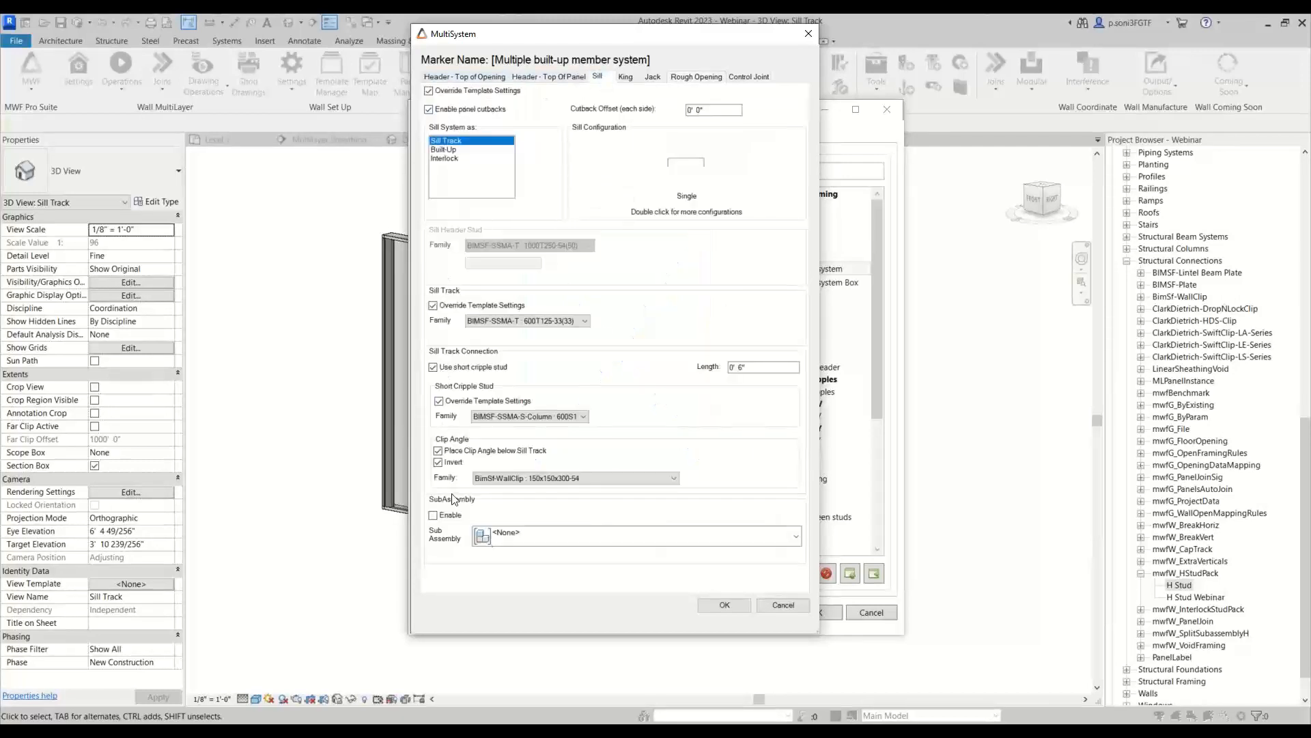
pyautogui.click(724, 606)
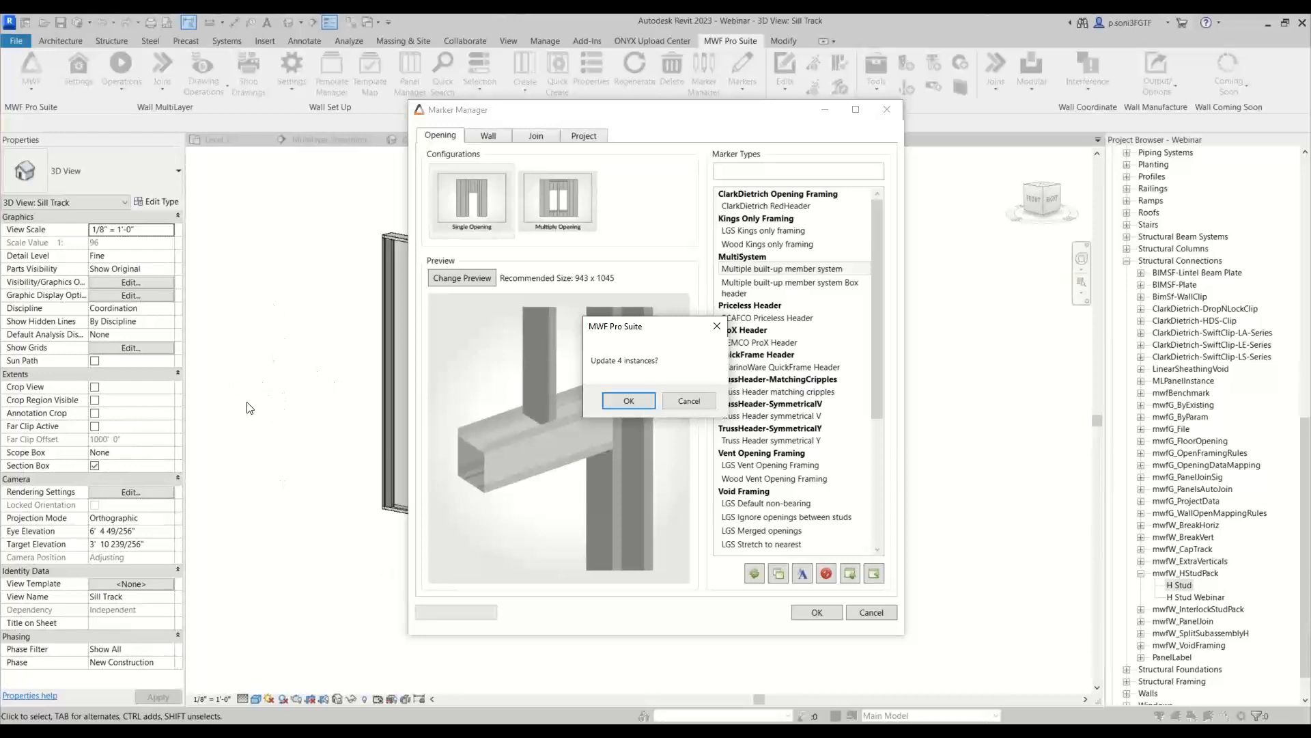
pyautogui.click(627, 401)
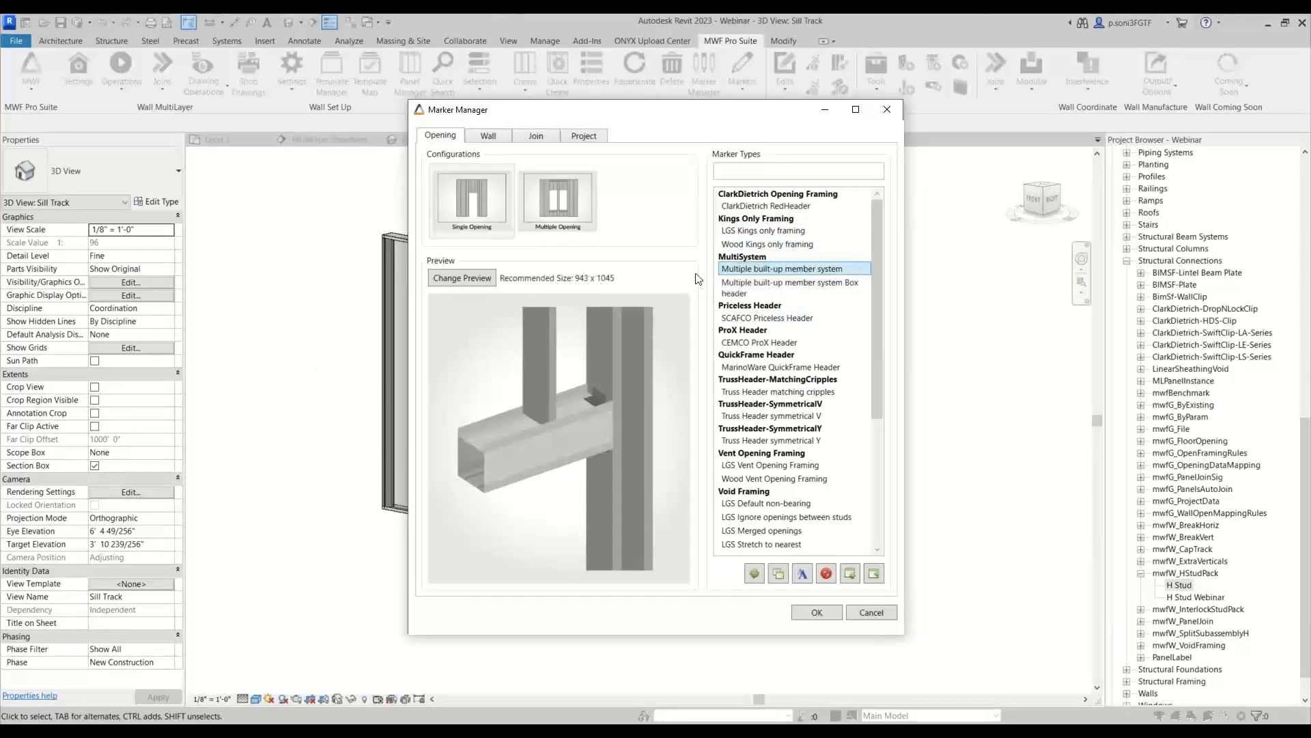
# Step: Close the Marker Manager keeping its changes, and unhide the double casement window in the Panel13 opening
pyautogui.click(830, 612)
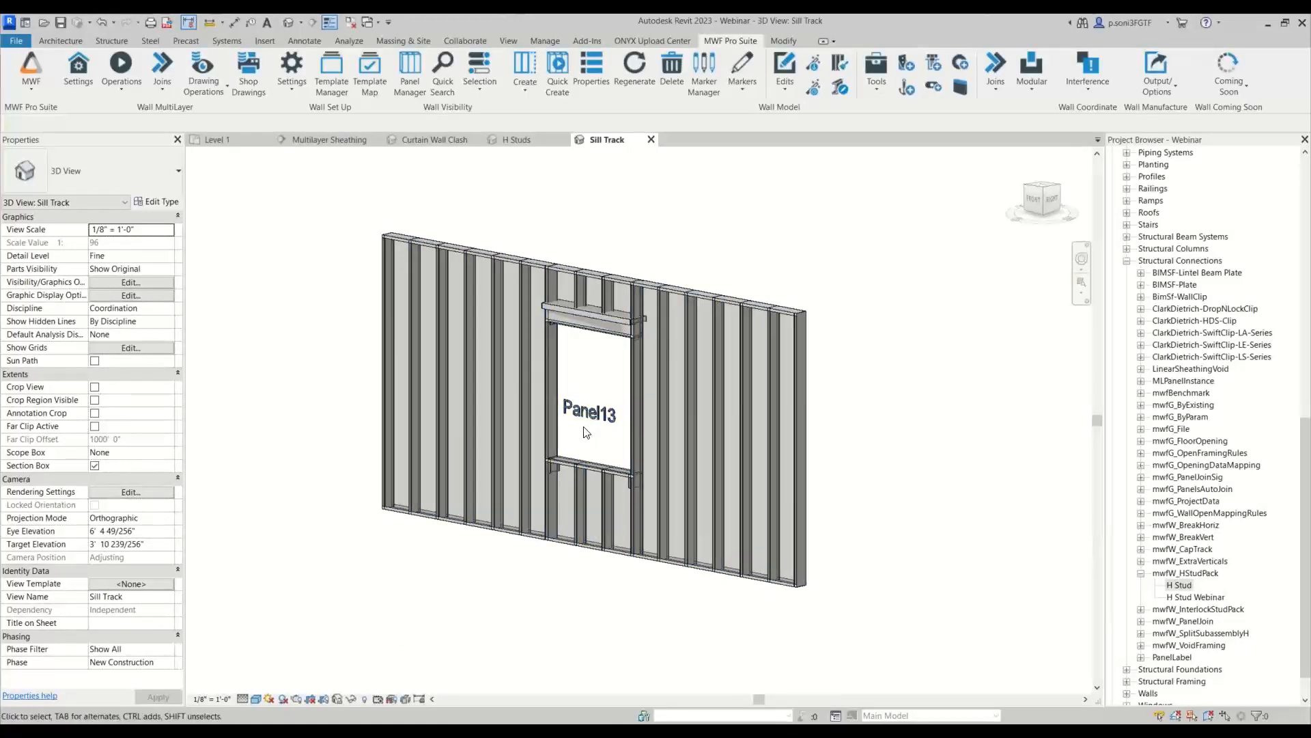
pyautogui.press('r')
pyautogui.press('h')
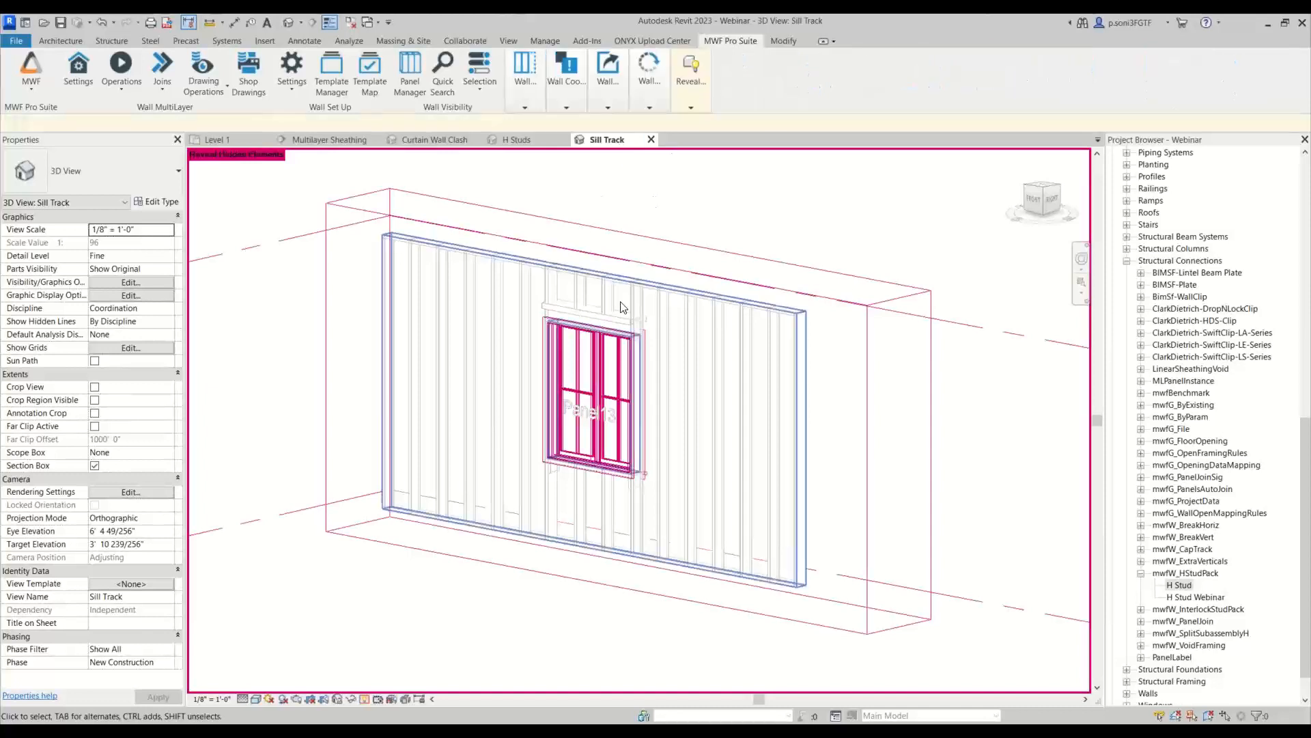
pyautogui.click(607, 353)
pyautogui.click(665, 75)
pyautogui.click(769, 76)
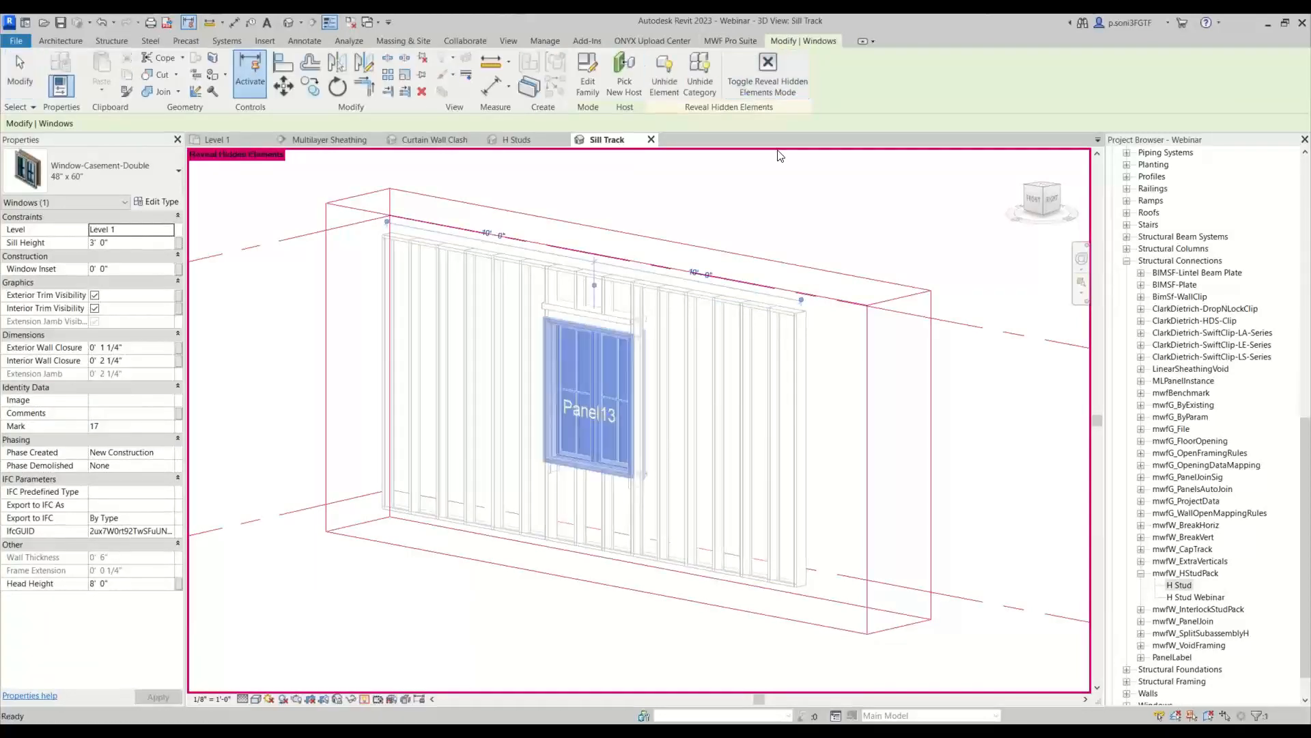
# Step: Apply the mwfW_VoidFraming opening type Multiple built-up member system to the Panel13 window
pyautogui.click(598, 415)
pyautogui.click(604, 378)
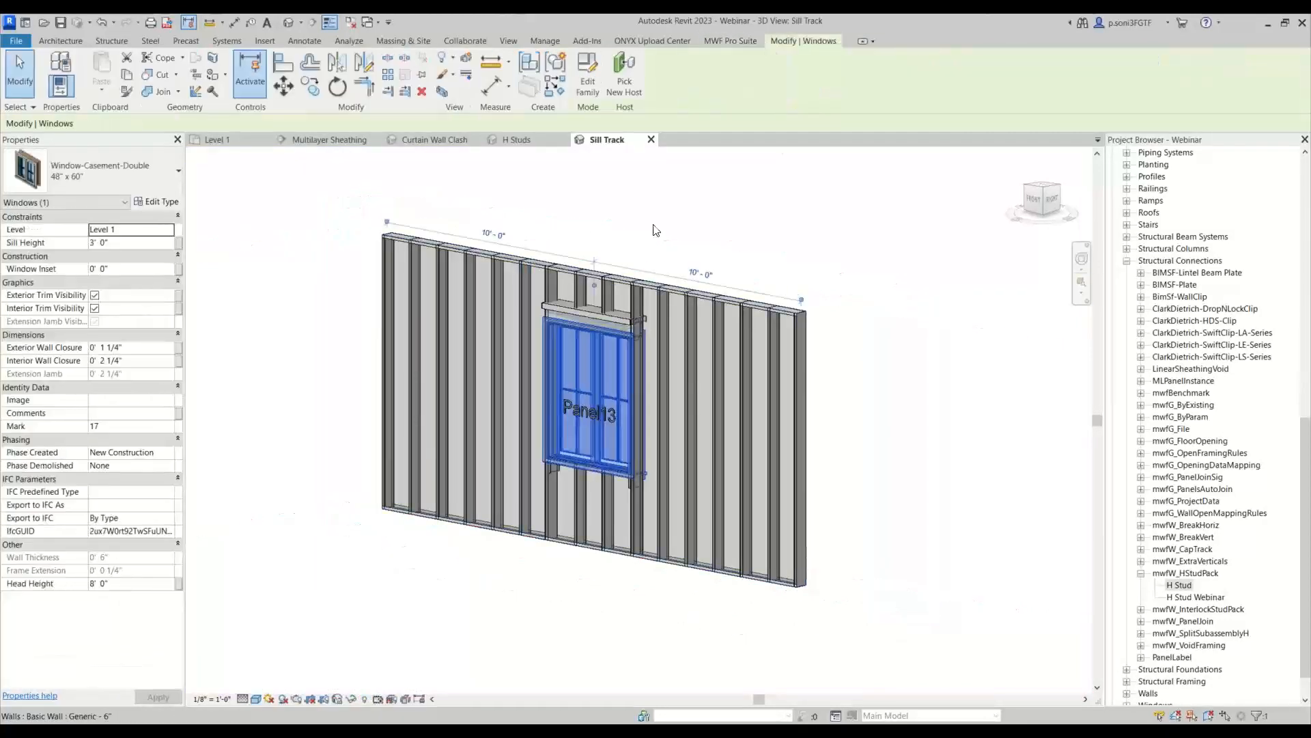
pyautogui.click(731, 41)
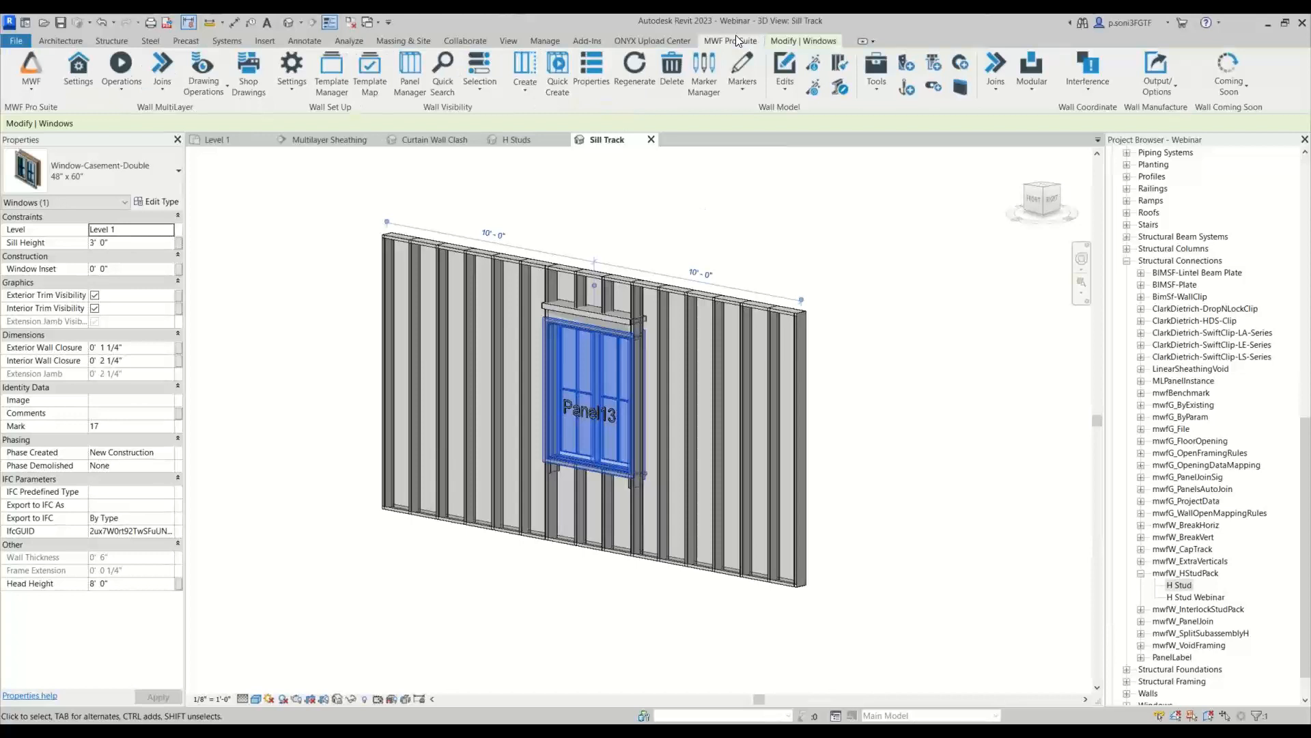
pyautogui.click(745, 99)
pyautogui.click(828, 151)
pyautogui.click(744, 90)
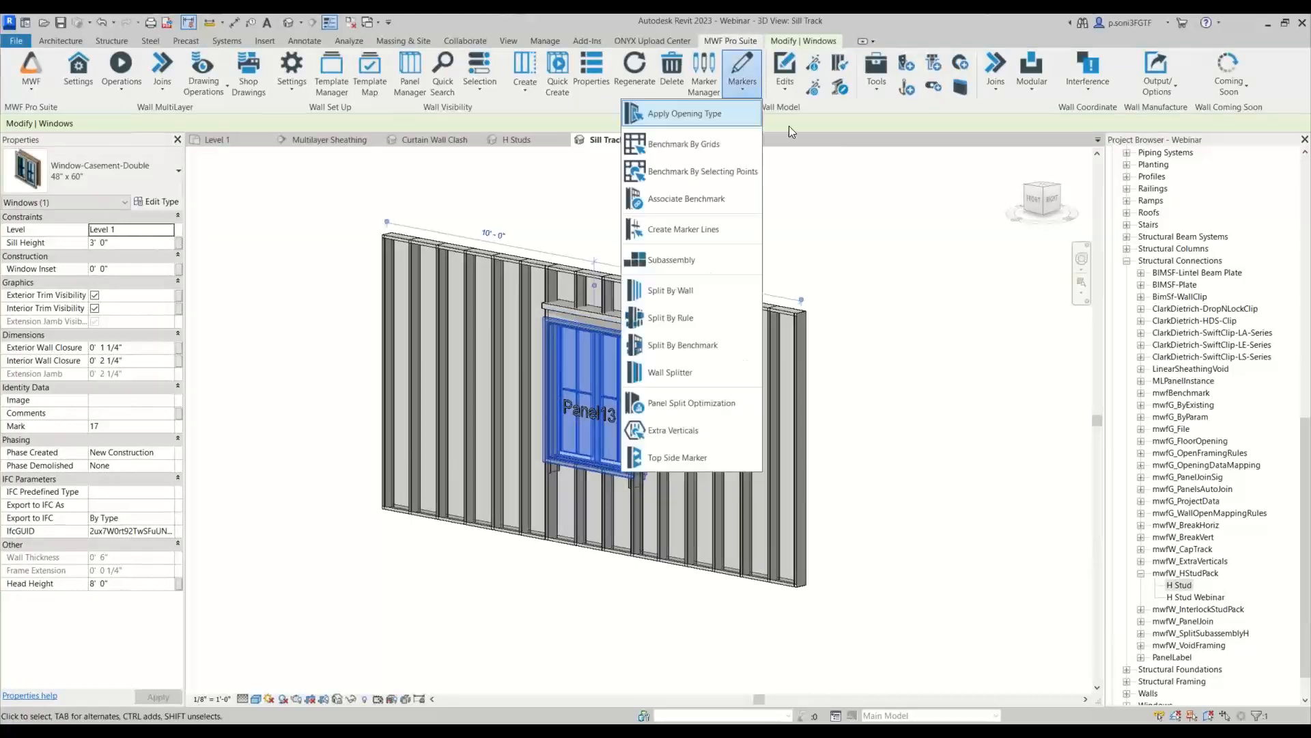
pyautogui.click(662, 116)
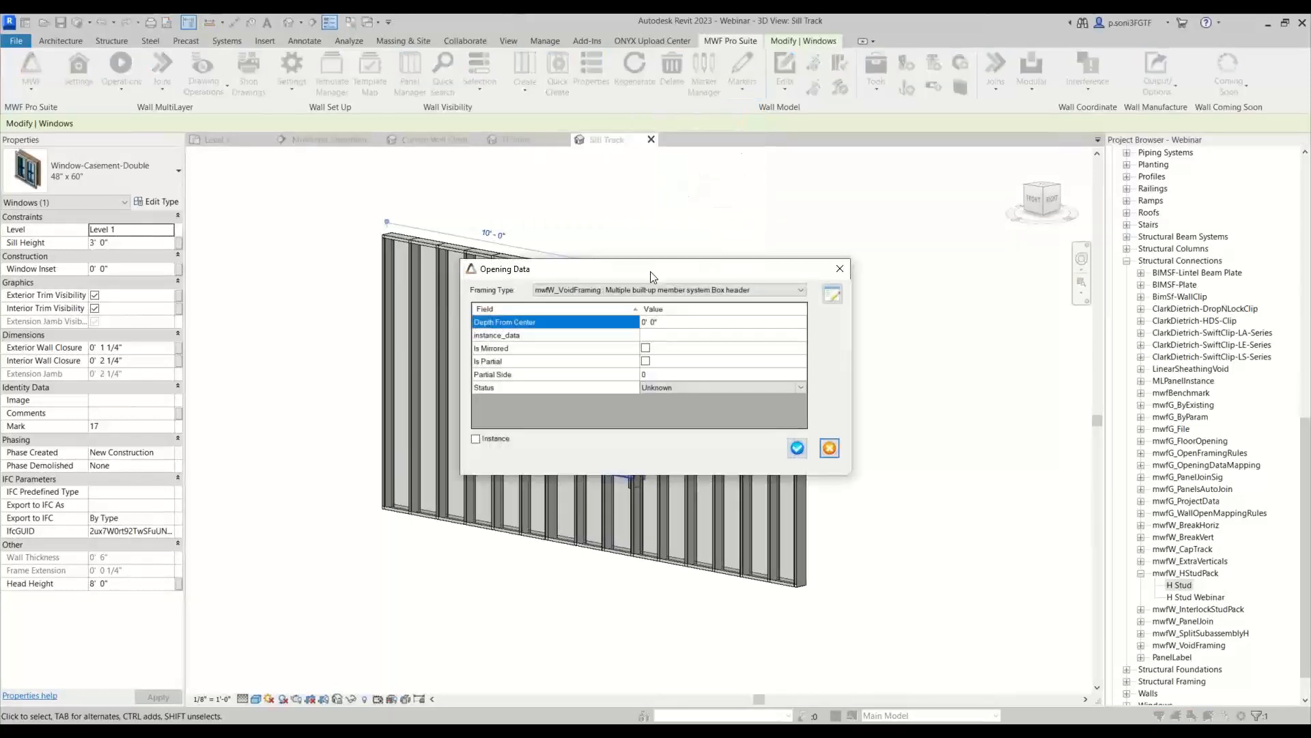
pyautogui.moveTo(752, 236); pyautogui.dragTo(845, 135)
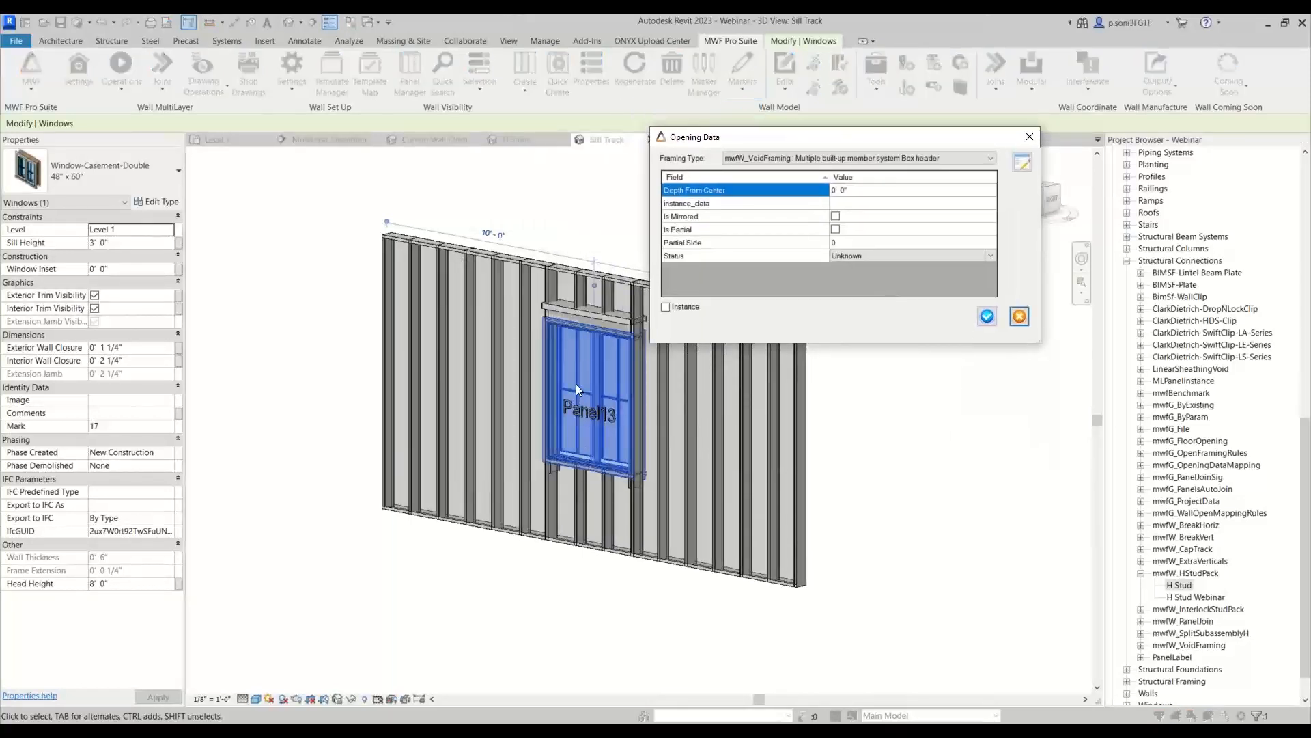
pyautogui.click(863, 158)
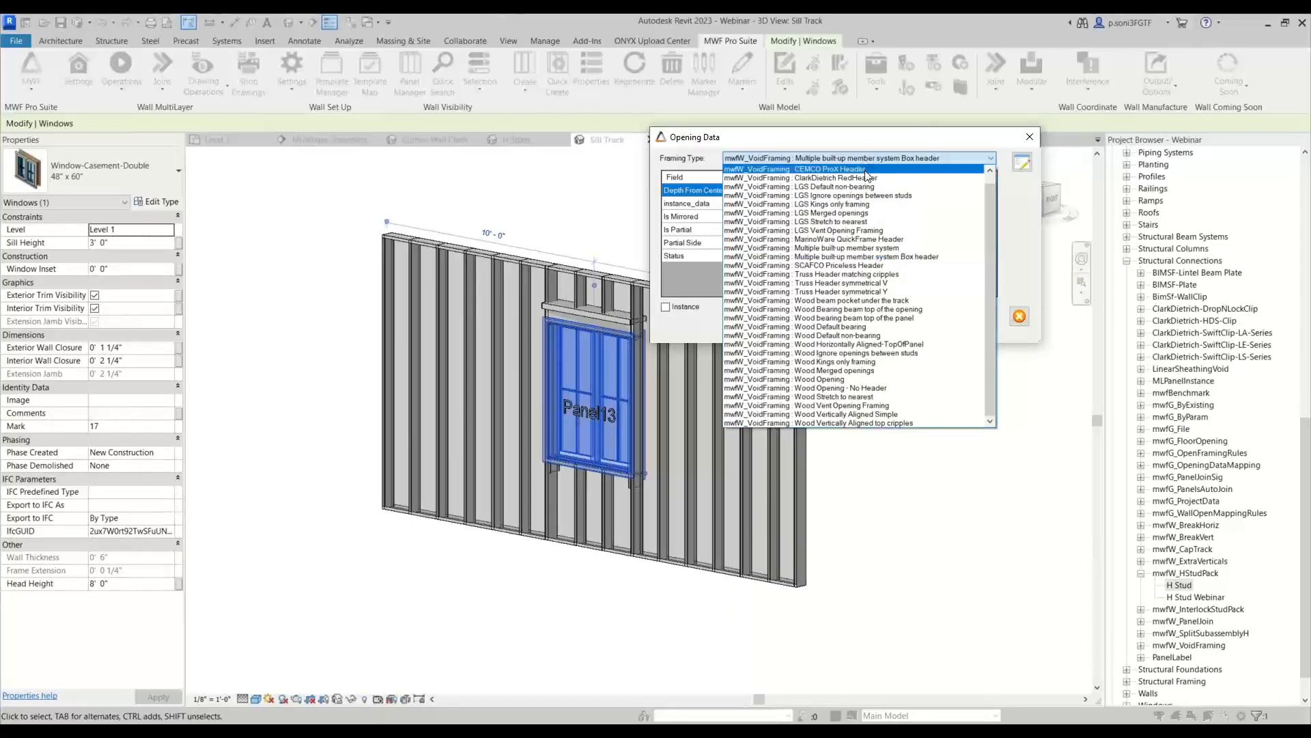
pyautogui.click(859, 249)
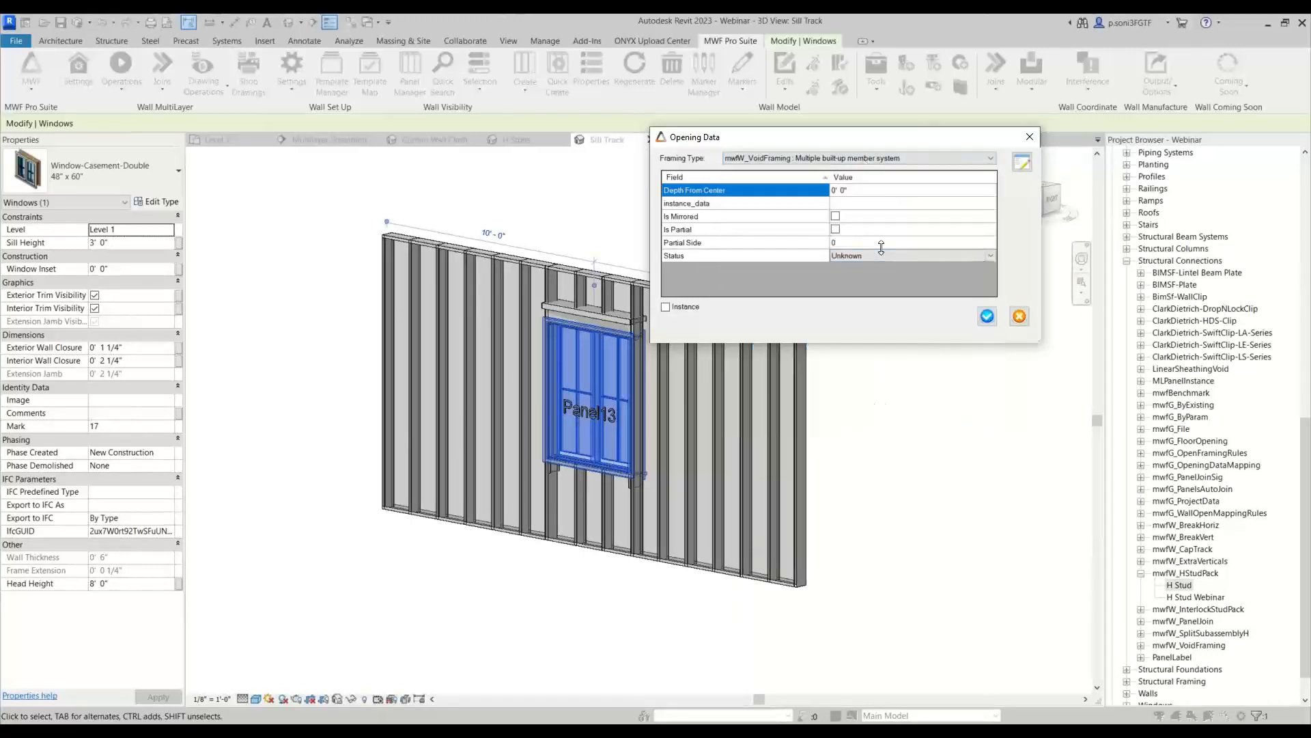
pyautogui.click(987, 316)
# Step: Regenerate the wall panel's framing and hide the window in the opening again
pyautogui.click(664, 328)
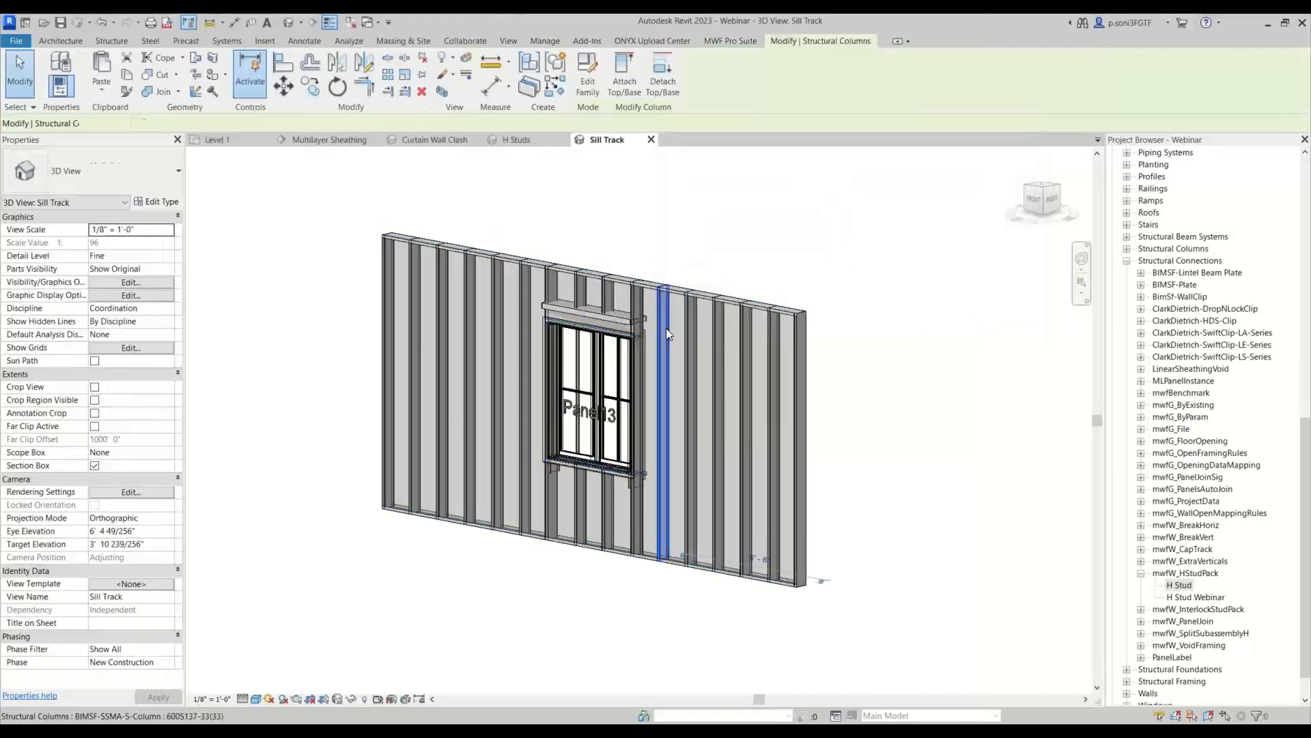
pyautogui.click(635, 80)
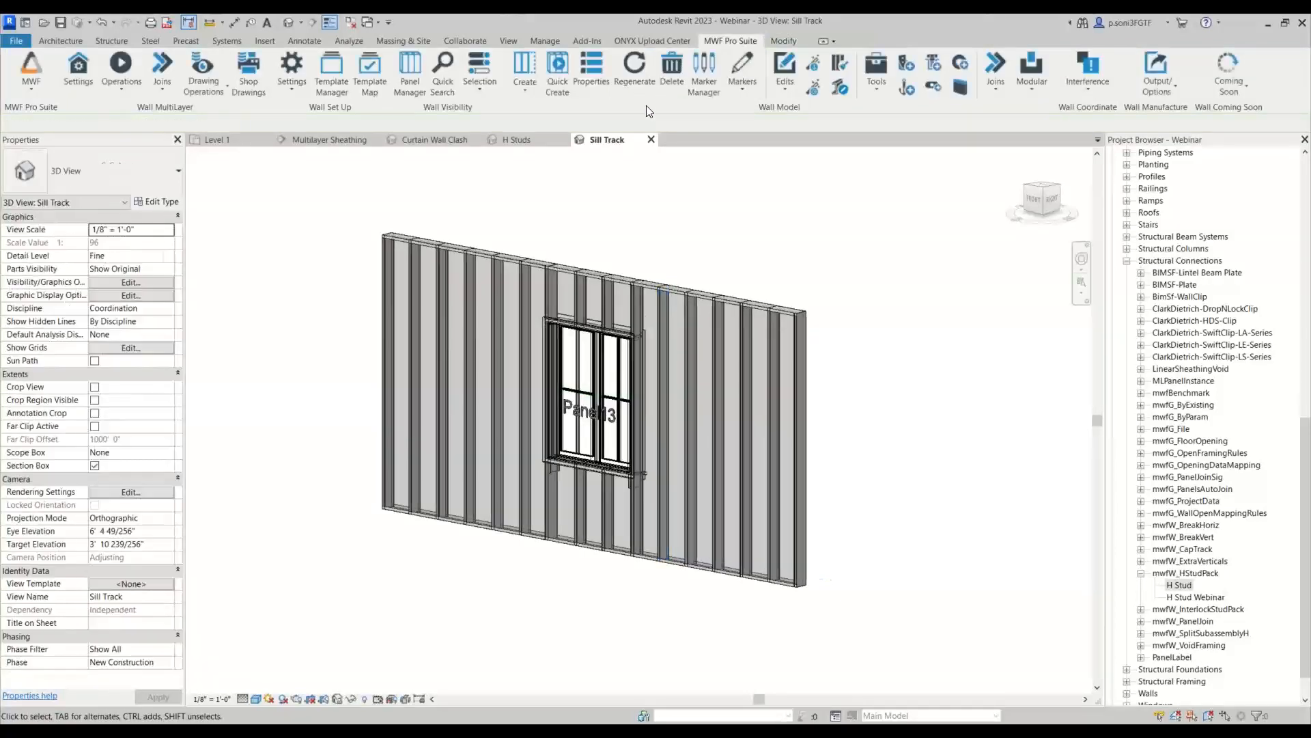
pyautogui.click(588, 370)
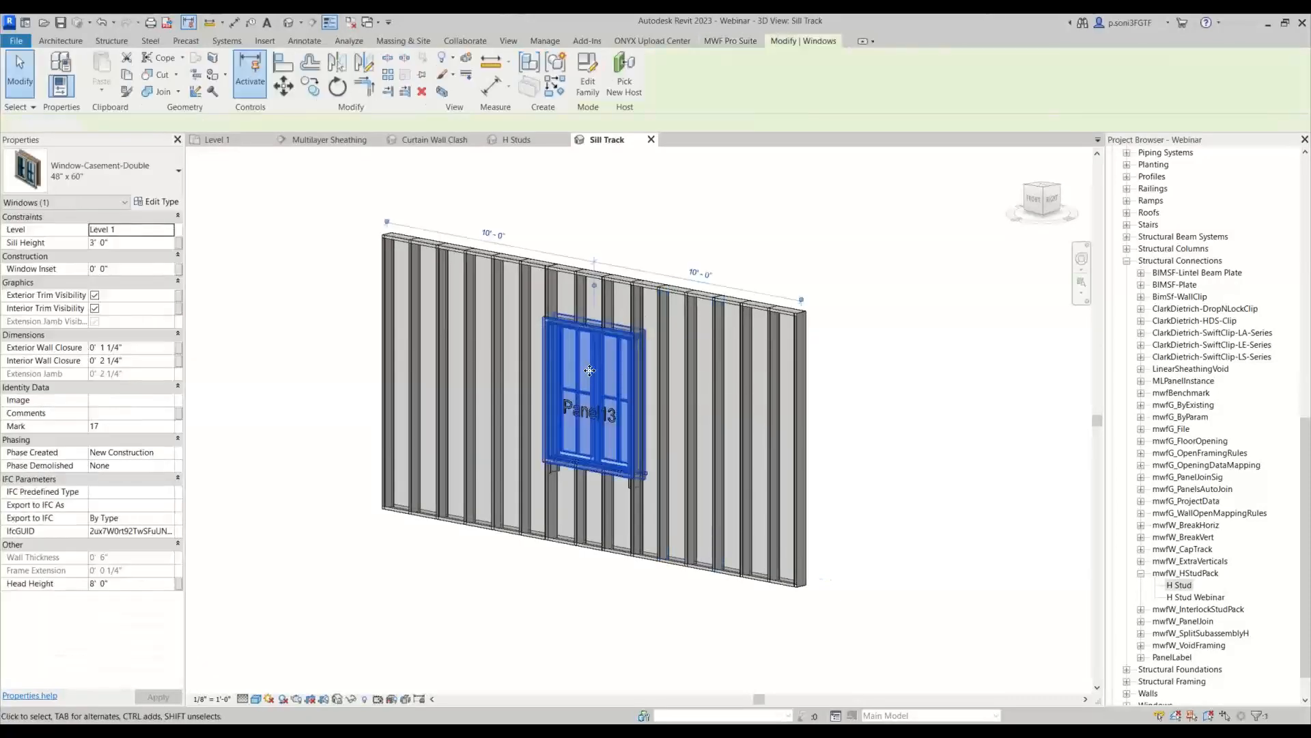
pyautogui.press('Delete')
# Step: Inspect the sill track, the short cripple studs beneath its ends, and the clip angles at the opening
pyautogui.scroll(6, 591, 471)
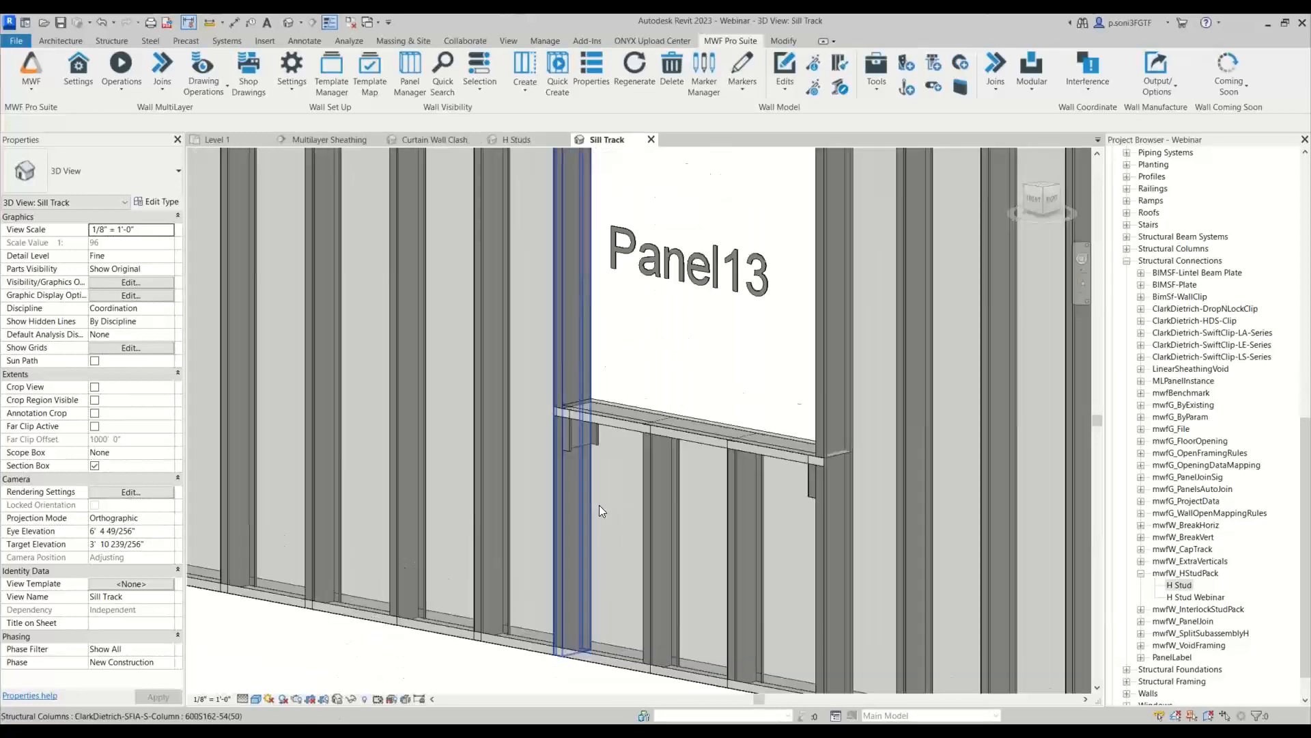
pyautogui.click(599, 384)
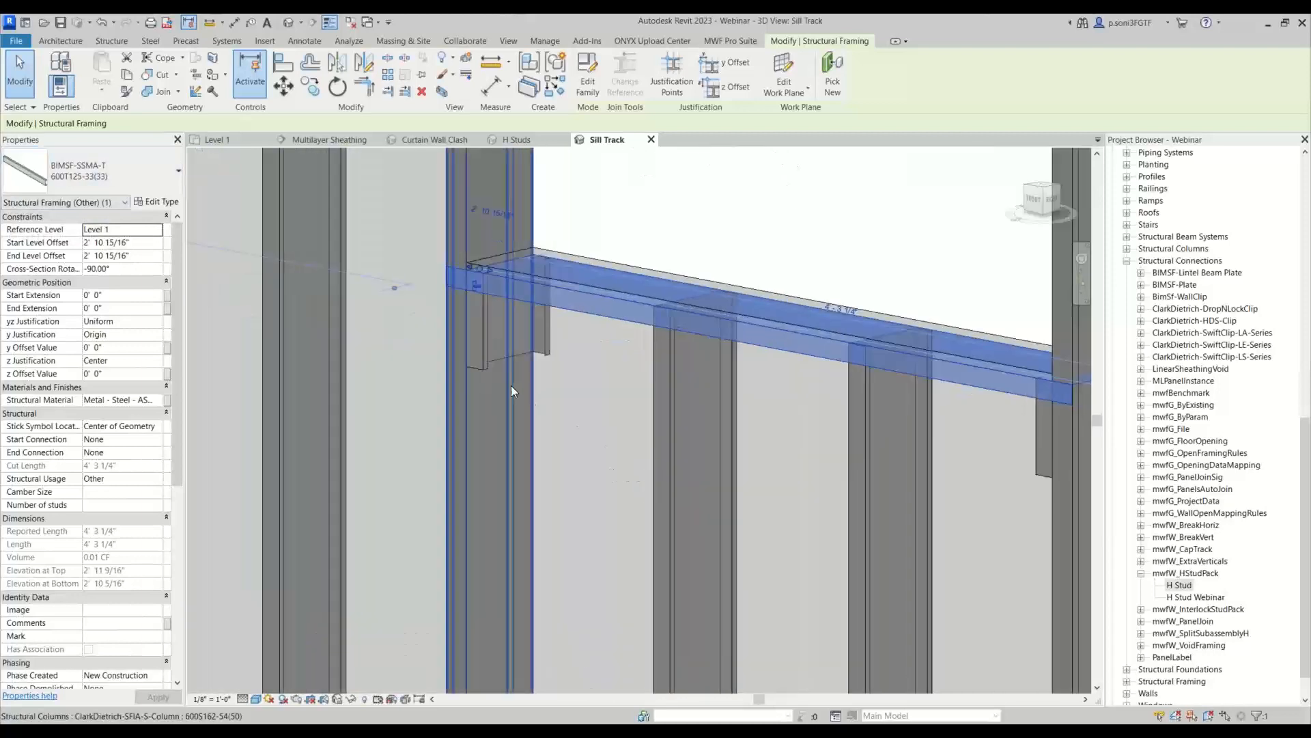
pyautogui.click(481, 354)
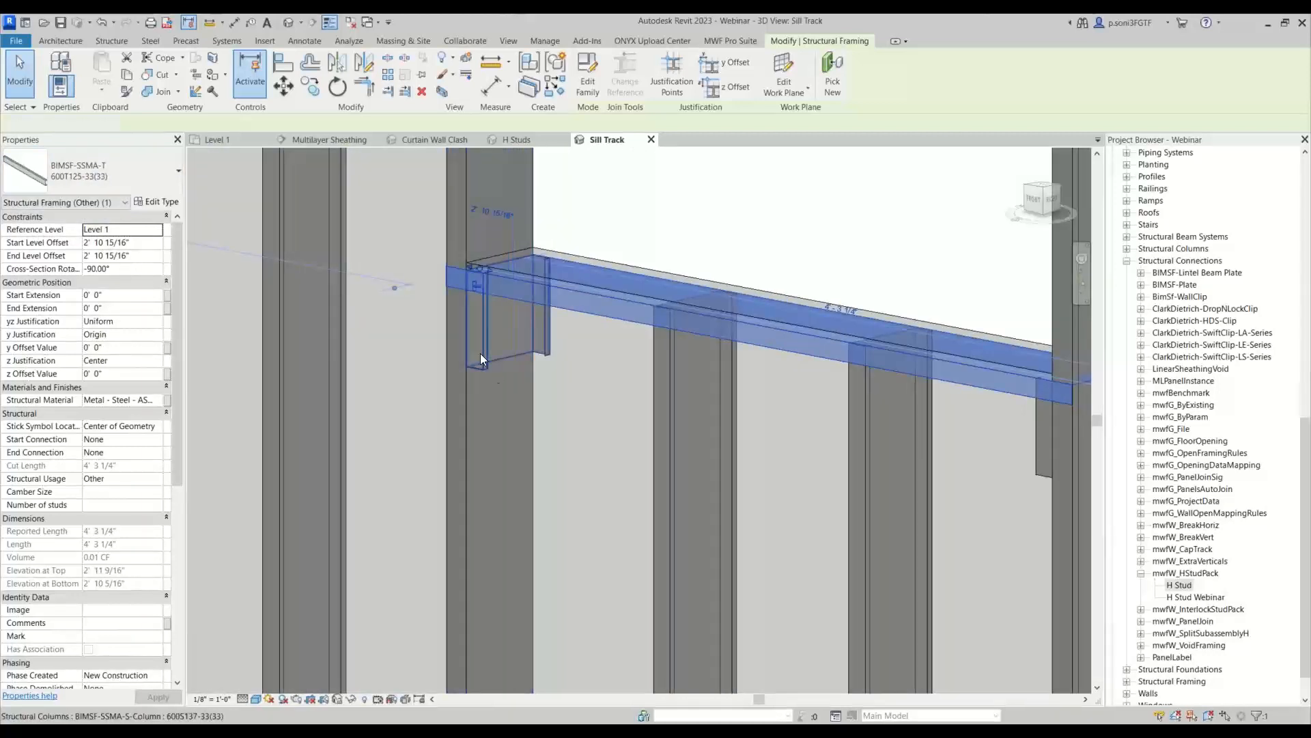
pyautogui.scroll(-5, 542, 396)
pyautogui.scroll(6, 552, 304)
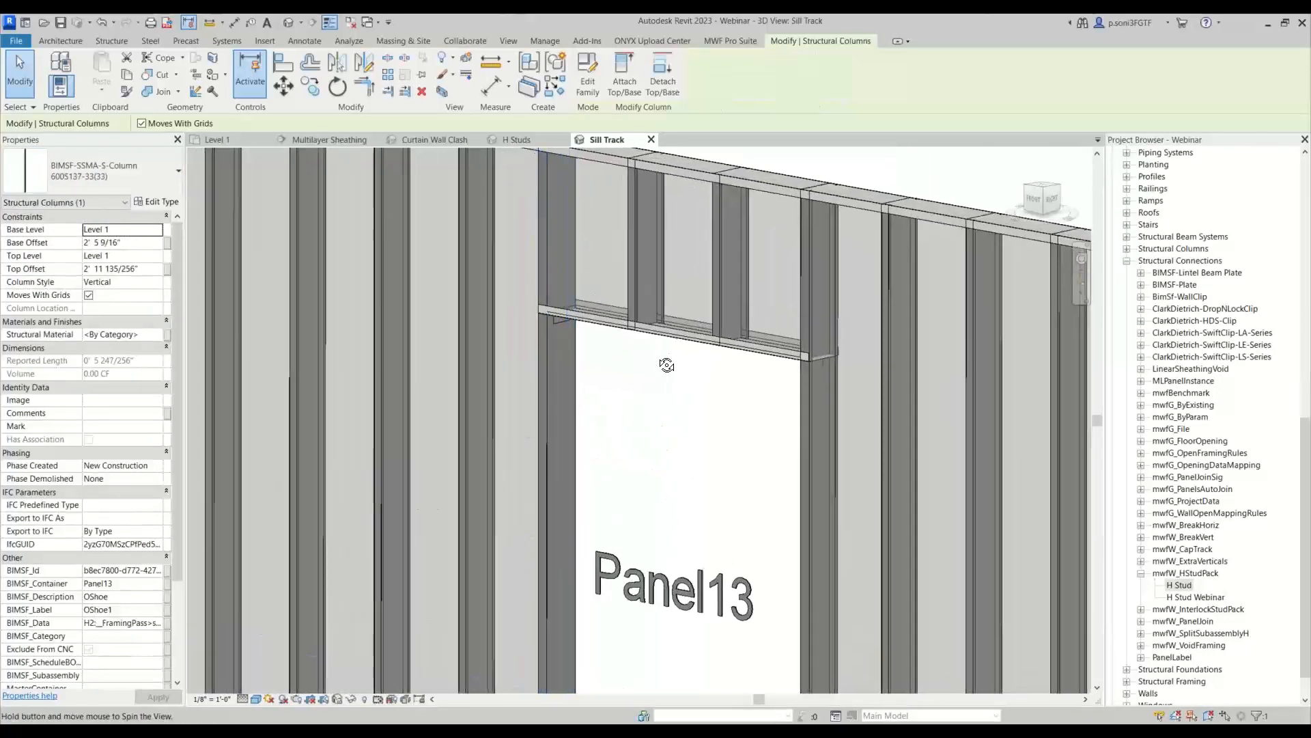
pyautogui.scroll(2, 552, 305)
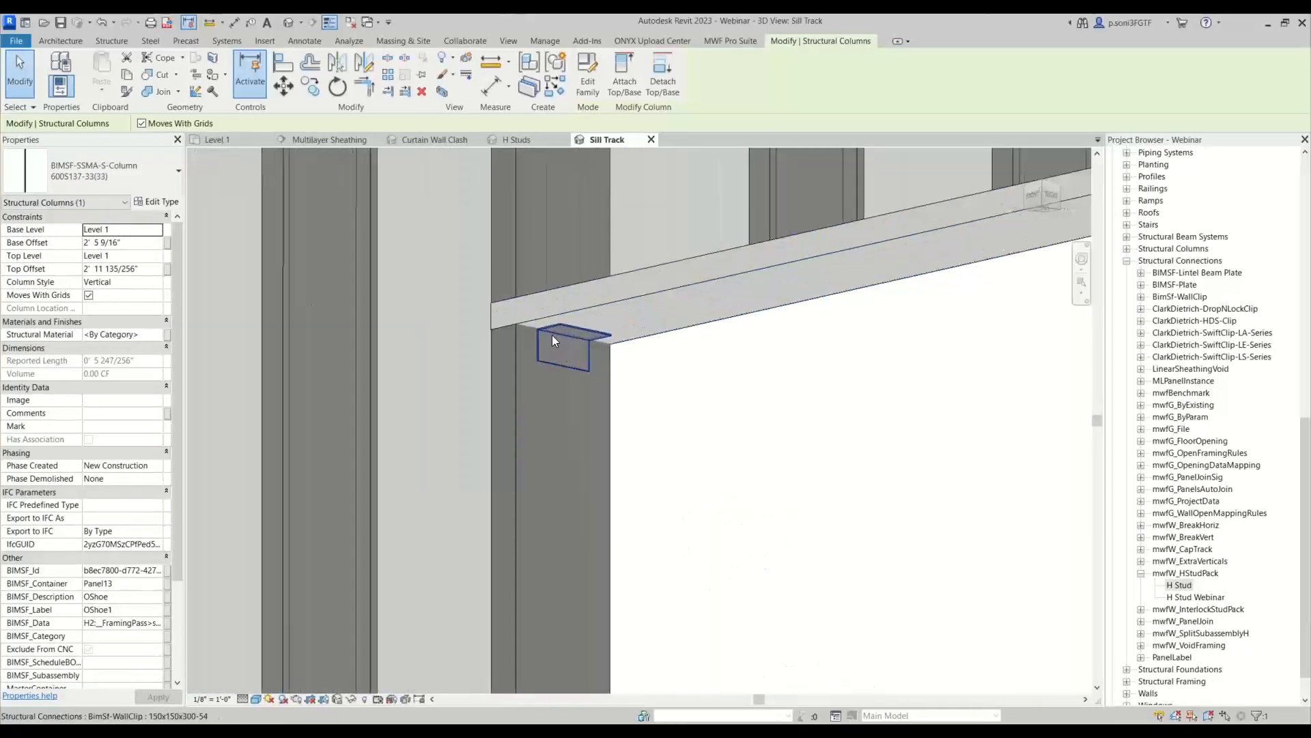
pyautogui.click(546, 335)
pyautogui.scroll(-7, 546, 335)
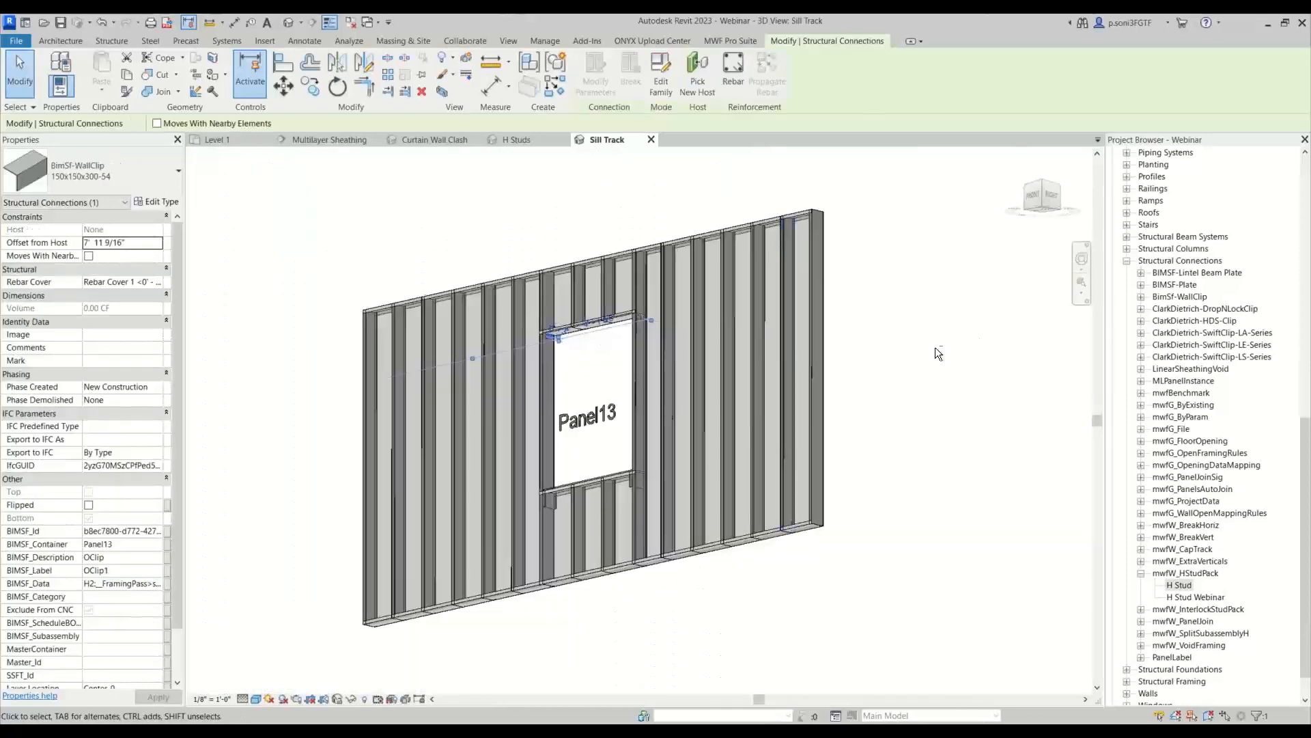
pyautogui.keyDown('shift'); pyautogui.moveTo(936, 350); pyautogui.dragTo(939, 516, button='middle'); pyautogui.keyUp('shift')
pyautogui.click(858, 476)
pyautogui.scroll(-1, 860, 468)
pyautogui.scroll(2, 863, 460)
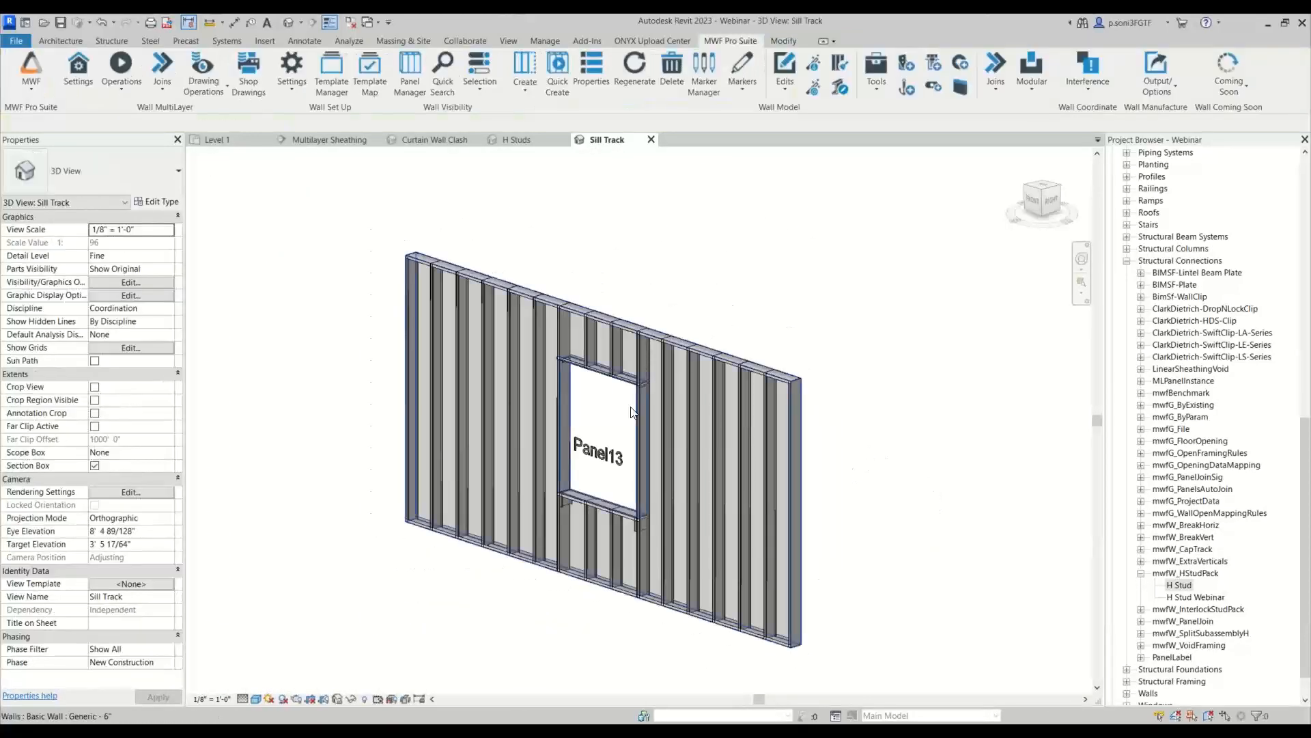
pyautogui.scroll(4, 594, 354)
pyautogui.scroll(-4, 545, 487)
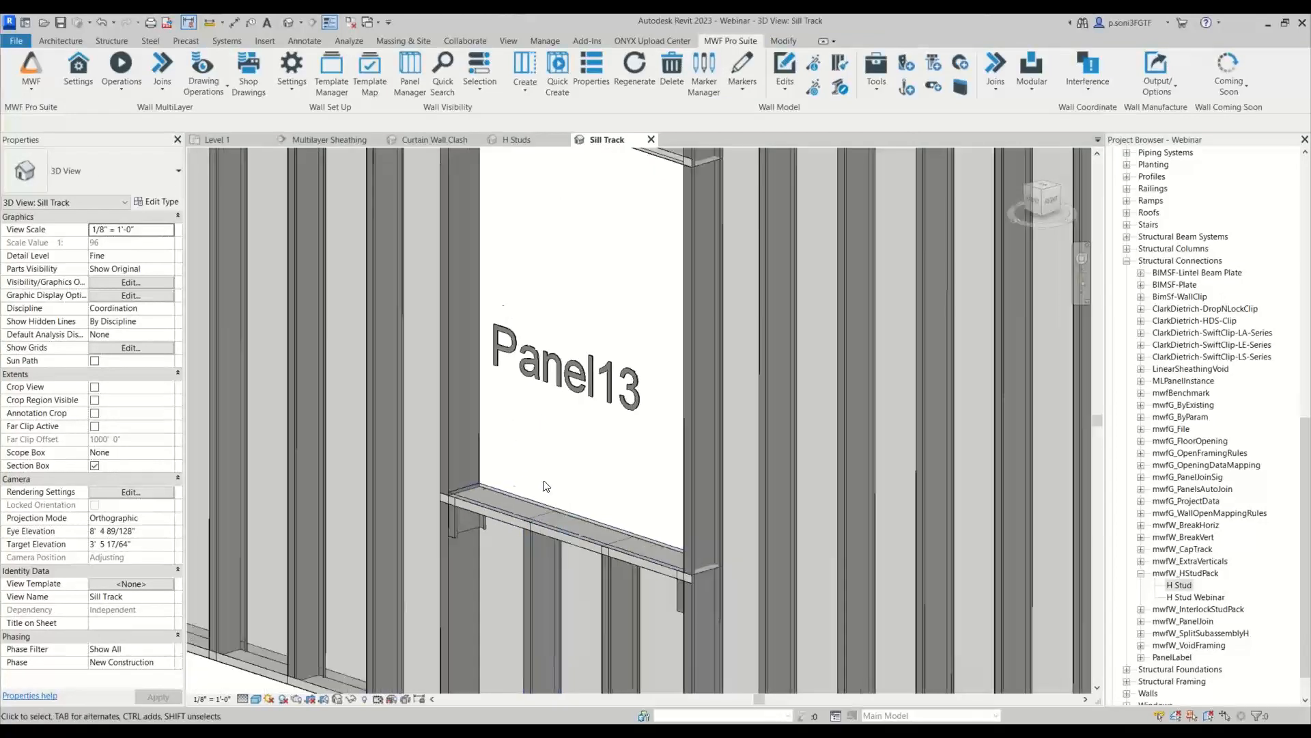
pyautogui.keyDown('shift'); pyautogui.moveTo(696, 504); pyautogui.dragTo(963, 477, button='middle'); pyautogui.keyUp('shift')
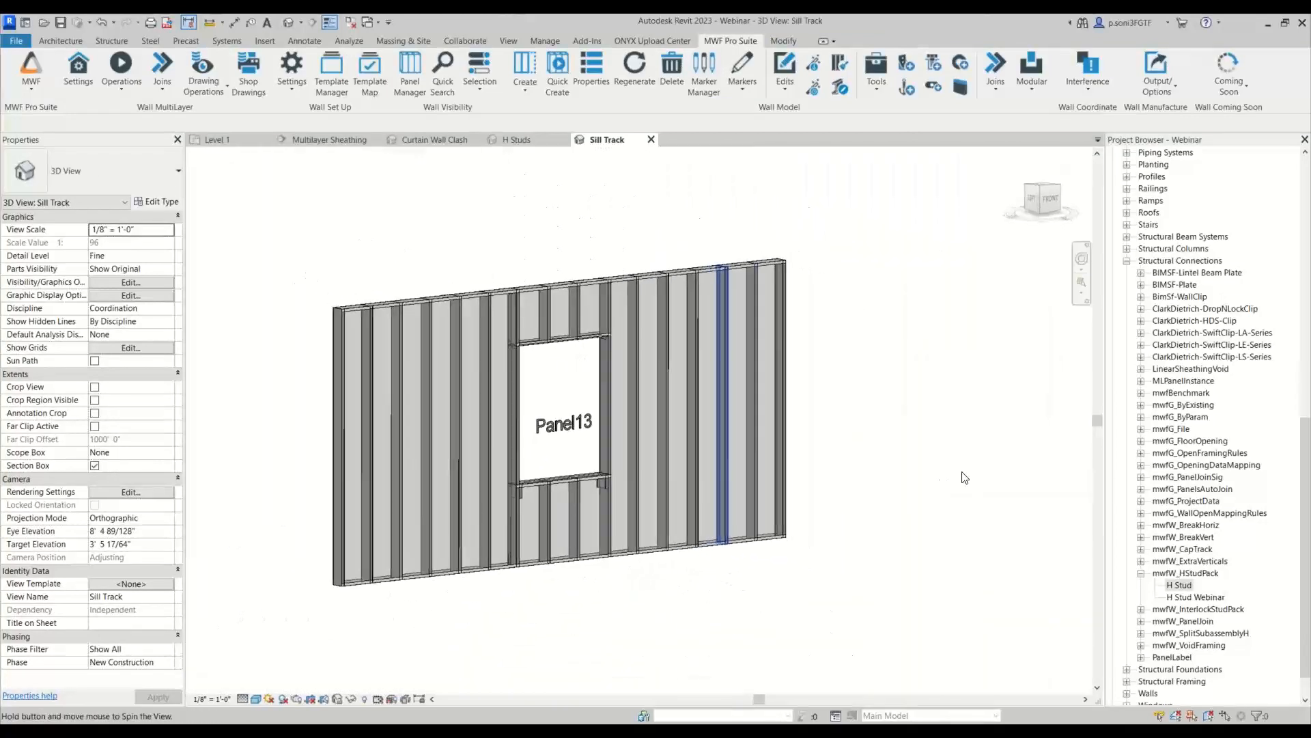
pyautogui.scroll(3, 572, 518)
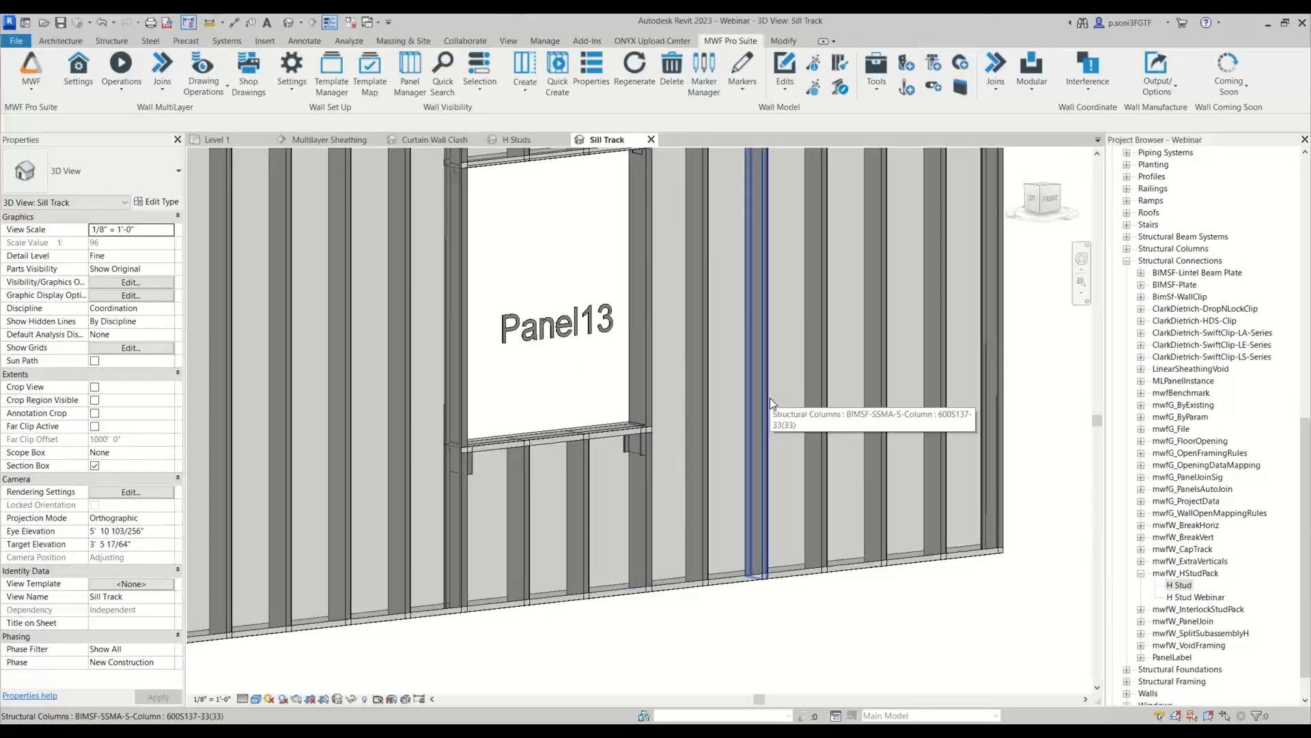
pyautogui.scroll(-3, 769, 397)
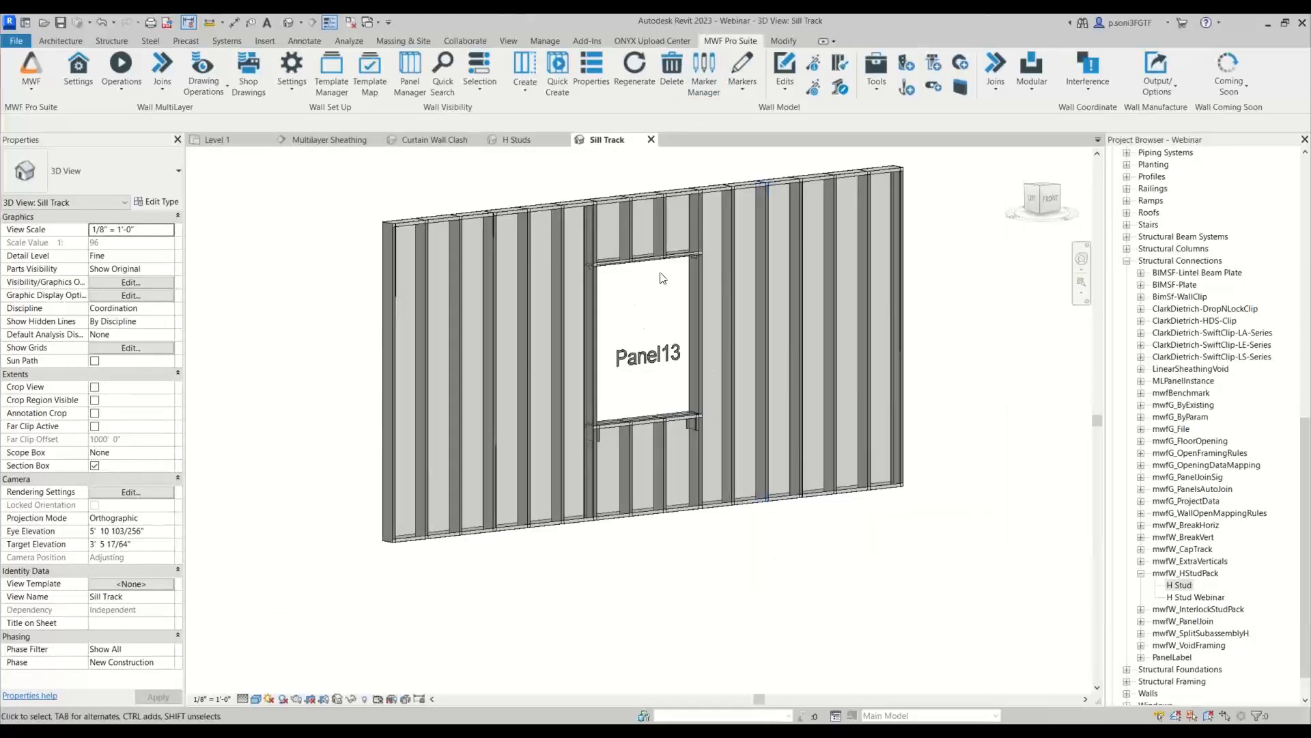
pyautogui.click(743, 72)
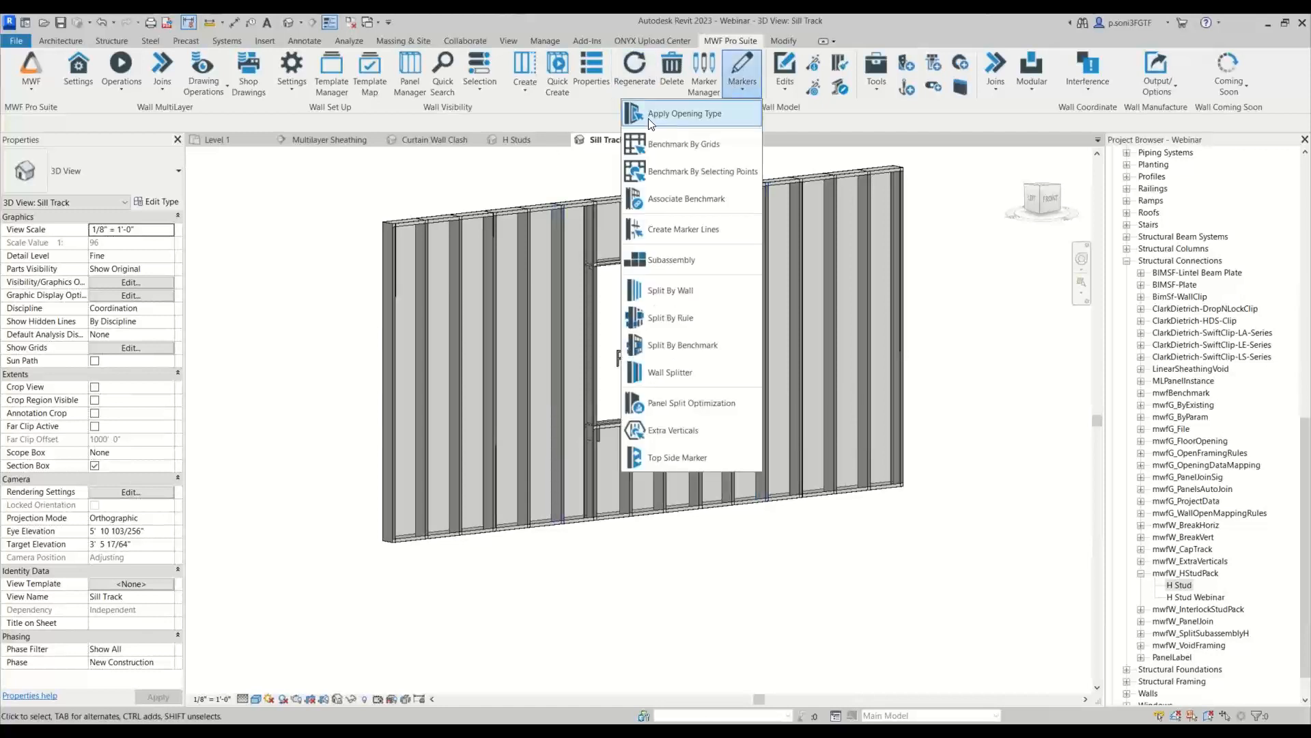
pyautogui.click(722, 123)
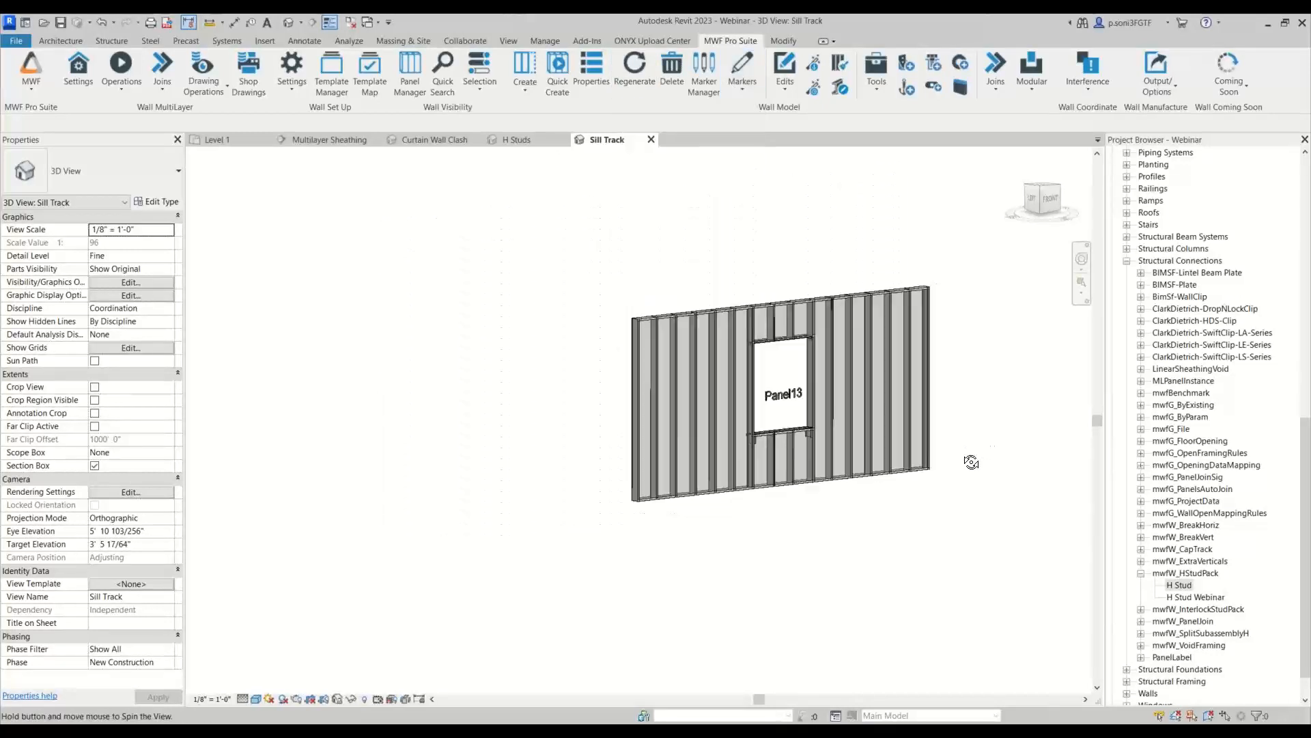
# Step: Switch to the Level 1 floor plan and review the Curtain Wall Clash, H Studs and Sill Track areas
pyautogui.click(218, 139)
pyautogui.scroll(-5, 507, 516)
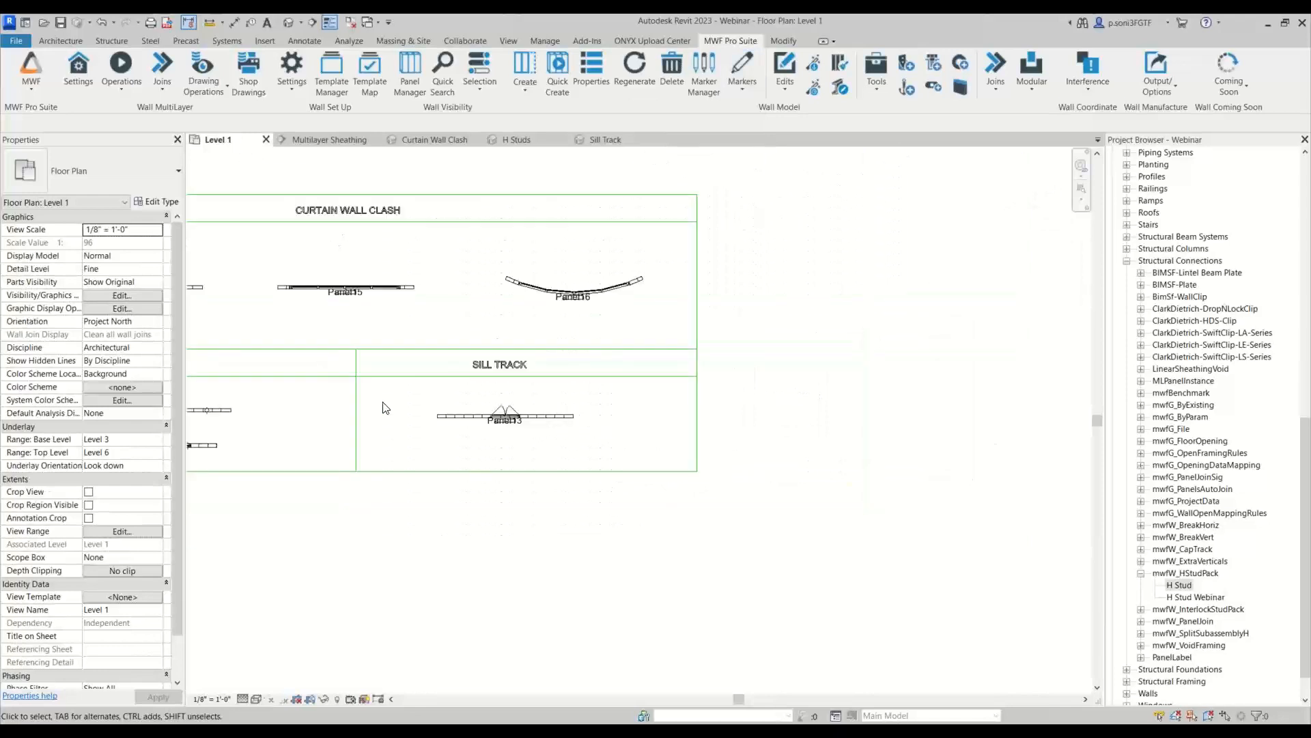
pyautogui.scroll(2, 557, 521)
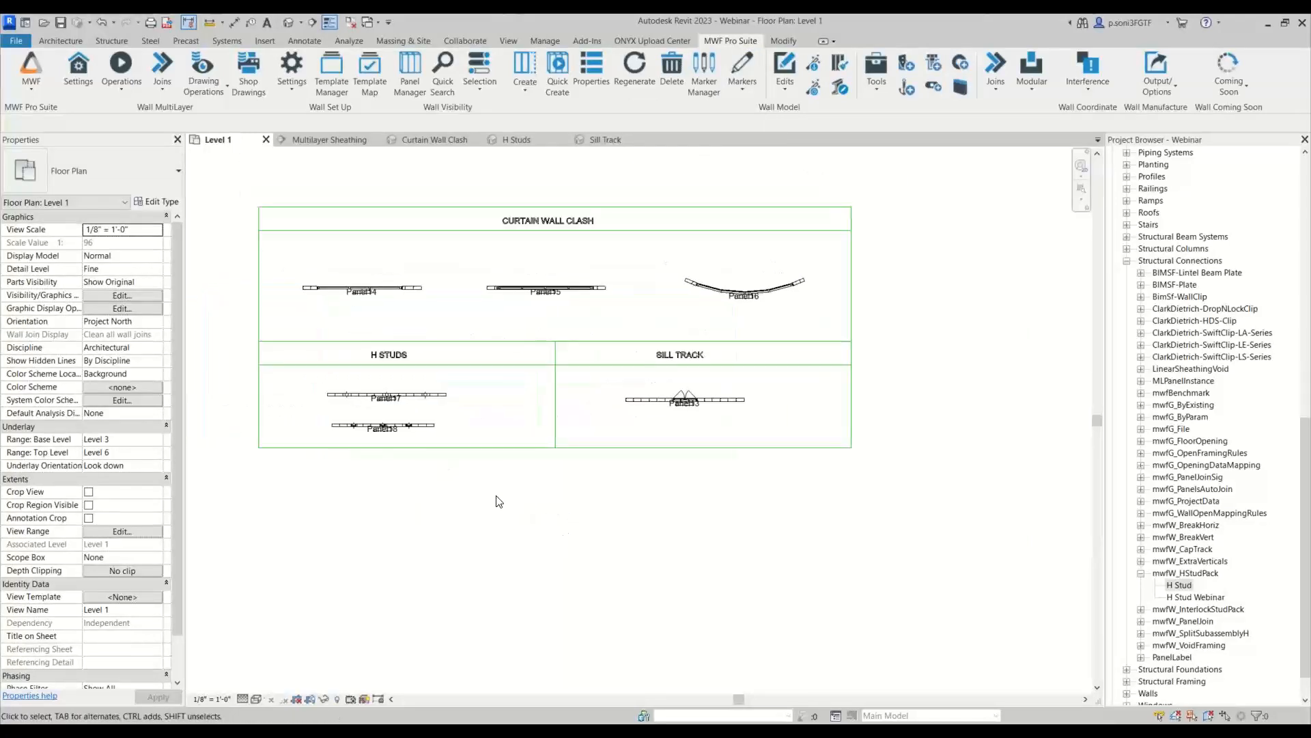
pyautogui.scroll(1, 560, 540)
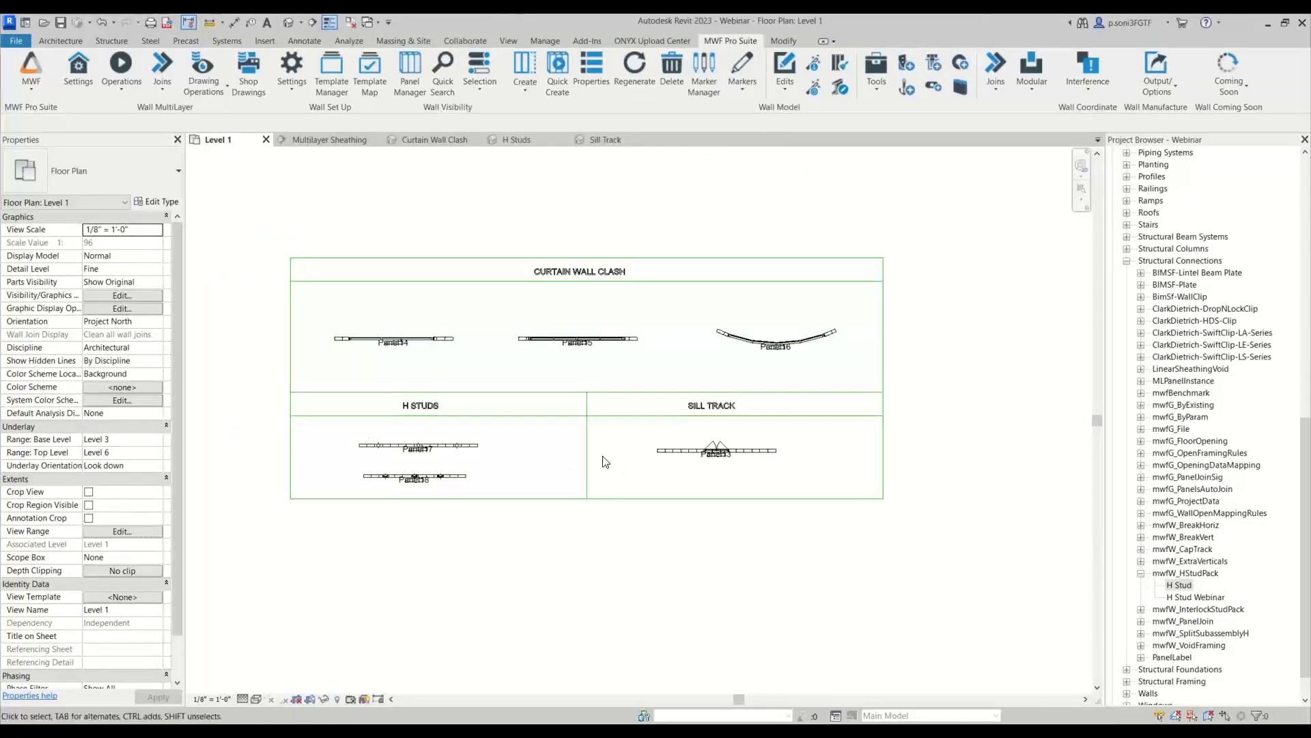
# Step: Switch to the Multilayer Sheathing section view and open the Sheathing Templates in the MultiLayer project settings
pyautogui.click(303, 140)
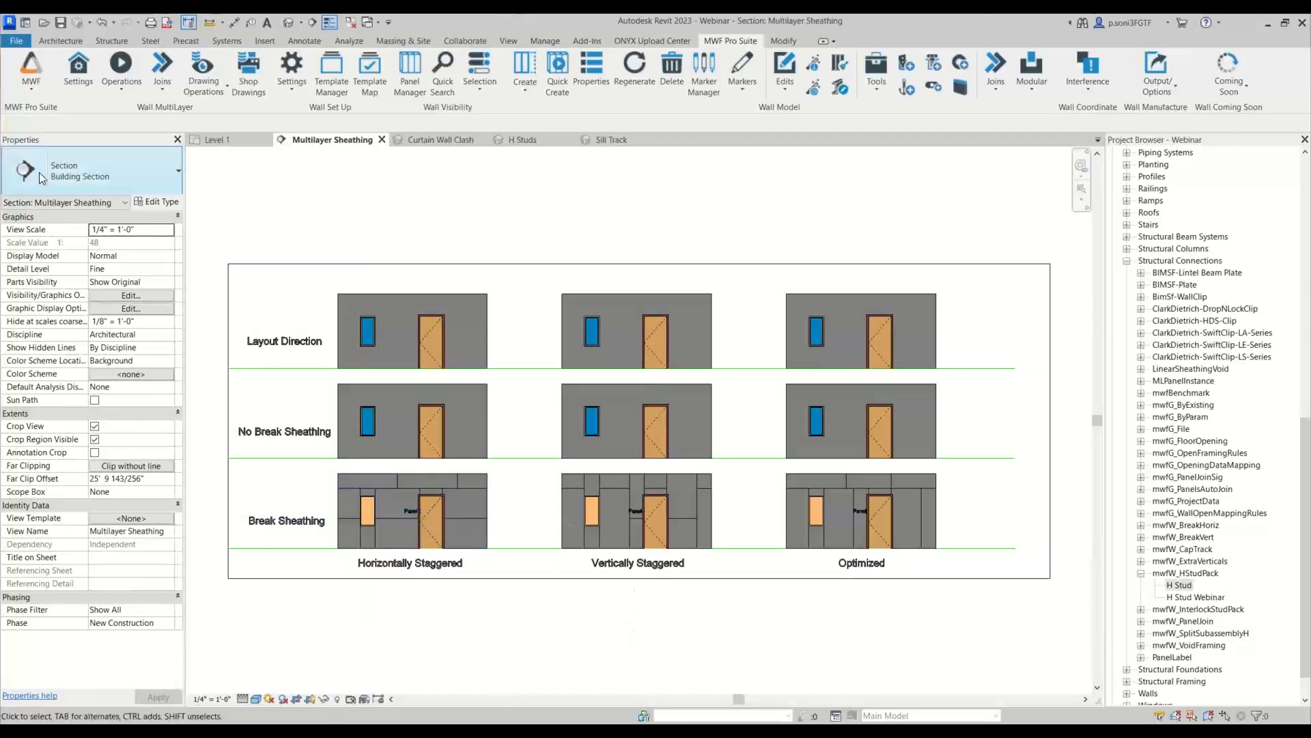
pyautogui.click(78, 68)
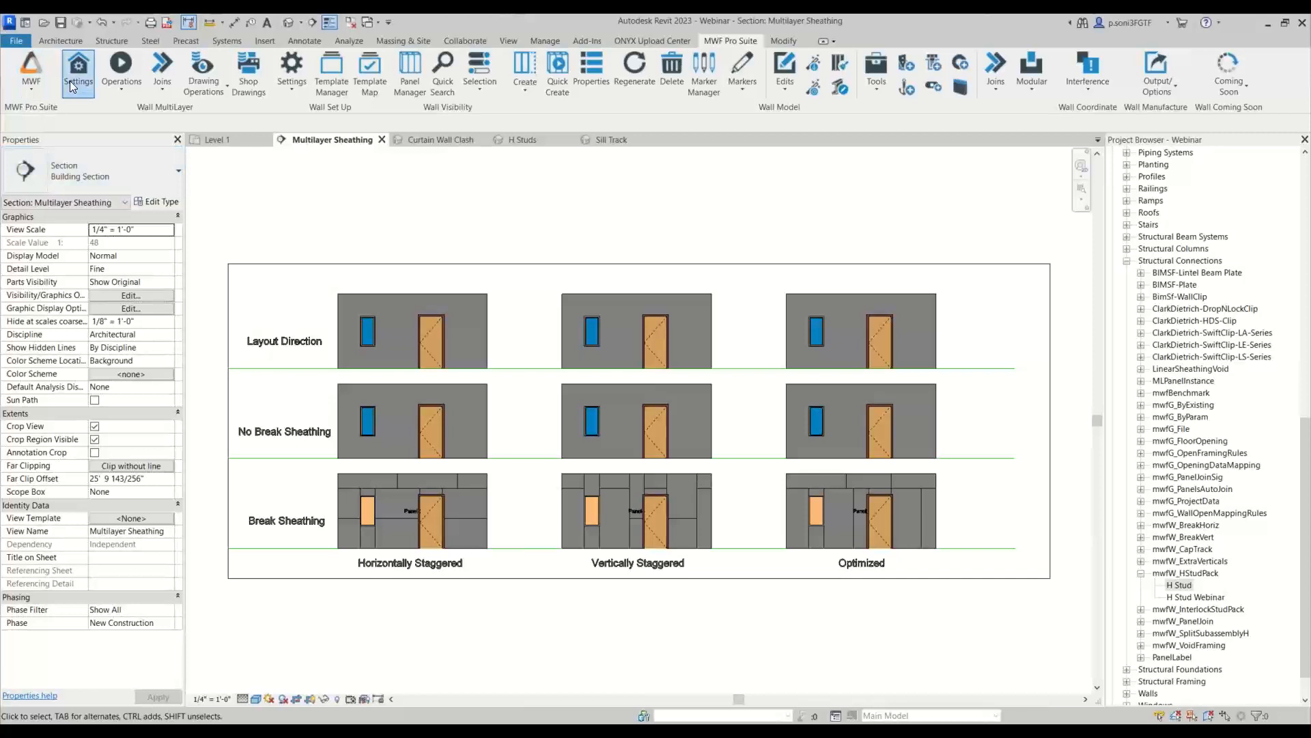
pyautogui.moveTo(417, 137); pyautogui.dragTo(500, 113)
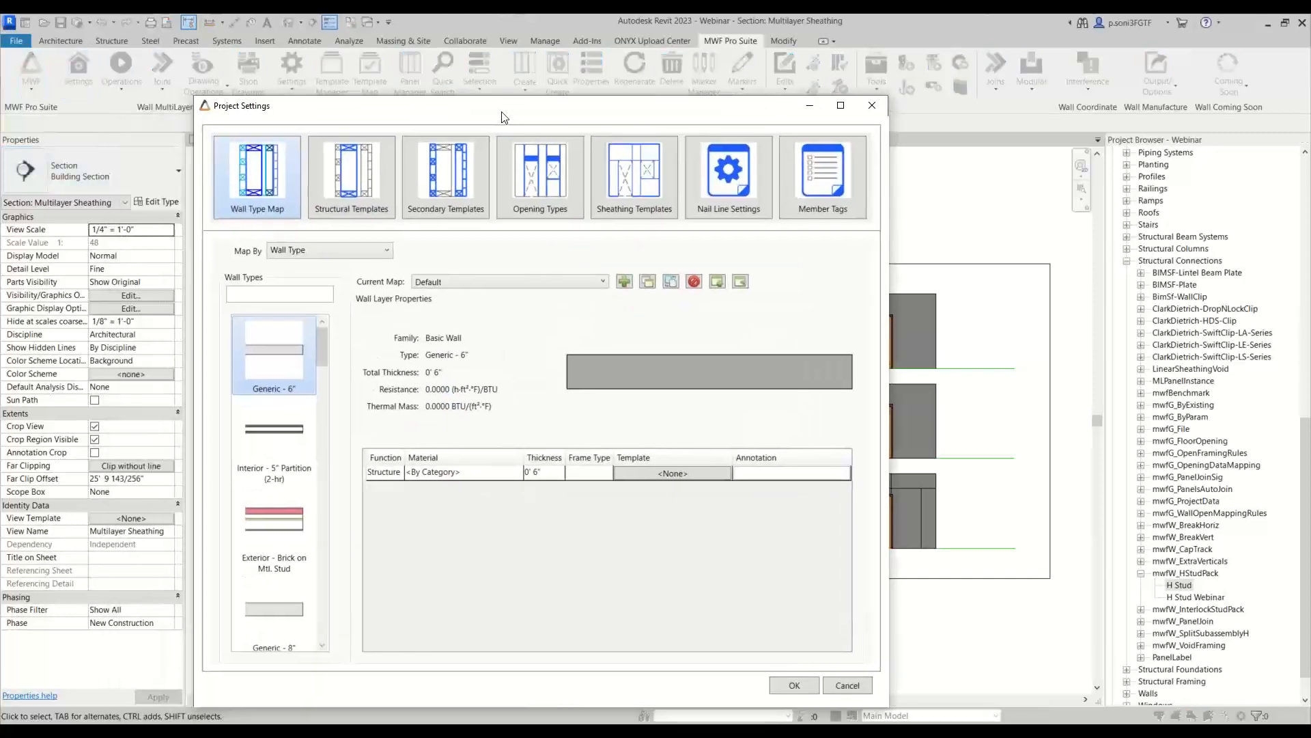
pyautogui.click(659, 198)
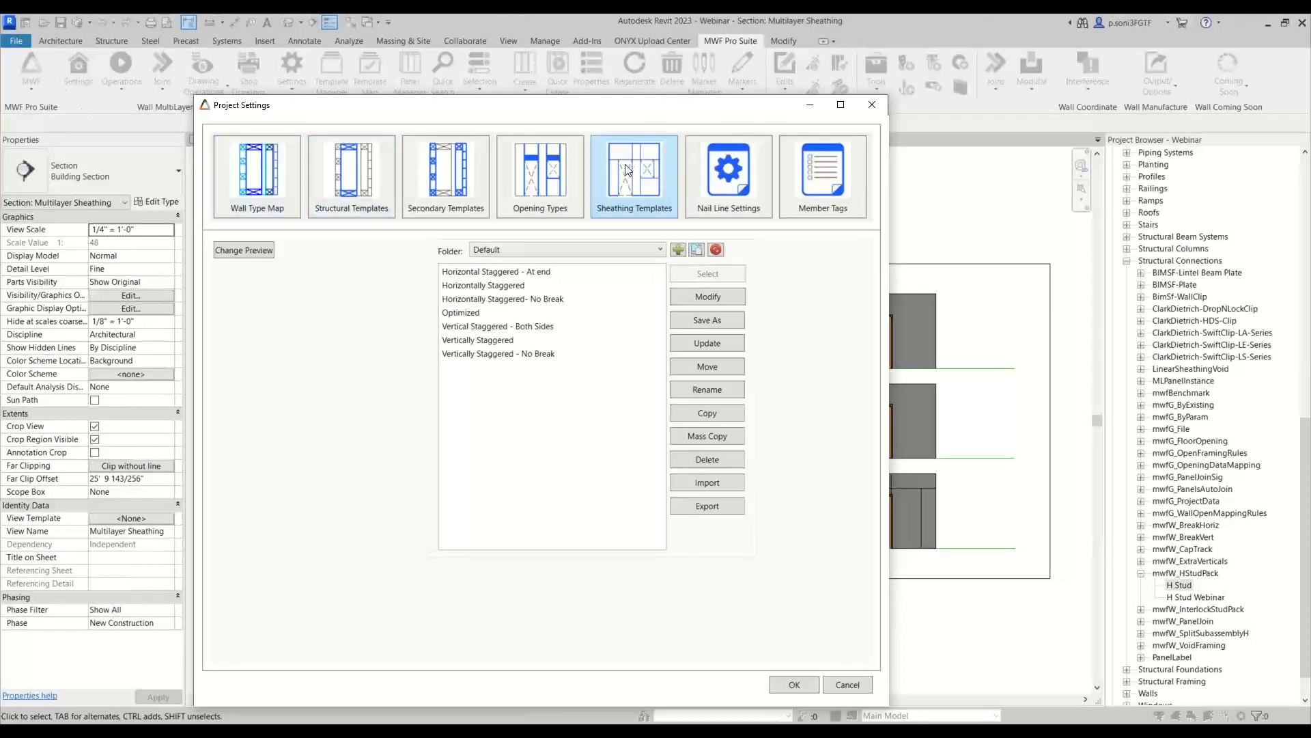
# Step: Open the Horizontally Staggered template for modification and show its Sheathing Layout settings
pyautogui.click(546, 286)
pyautogui.click(730, 301)
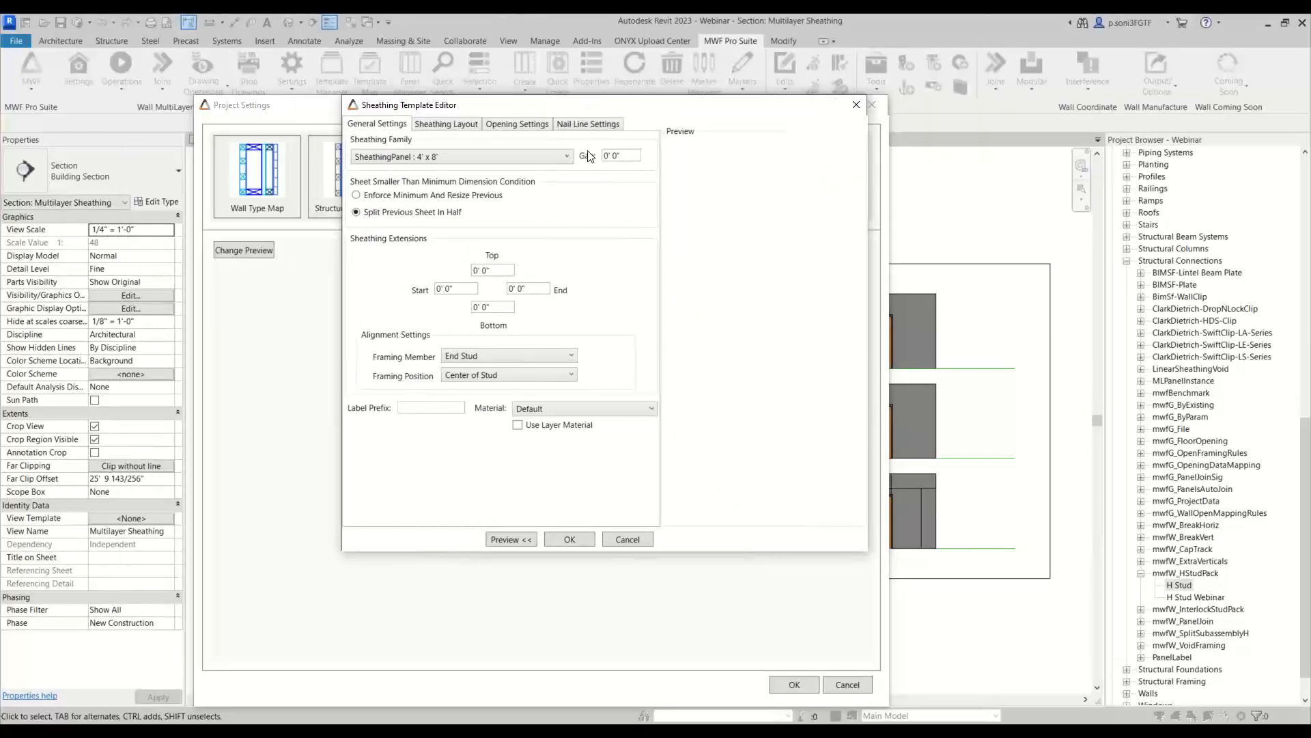
pyautogui.click(469, 131)
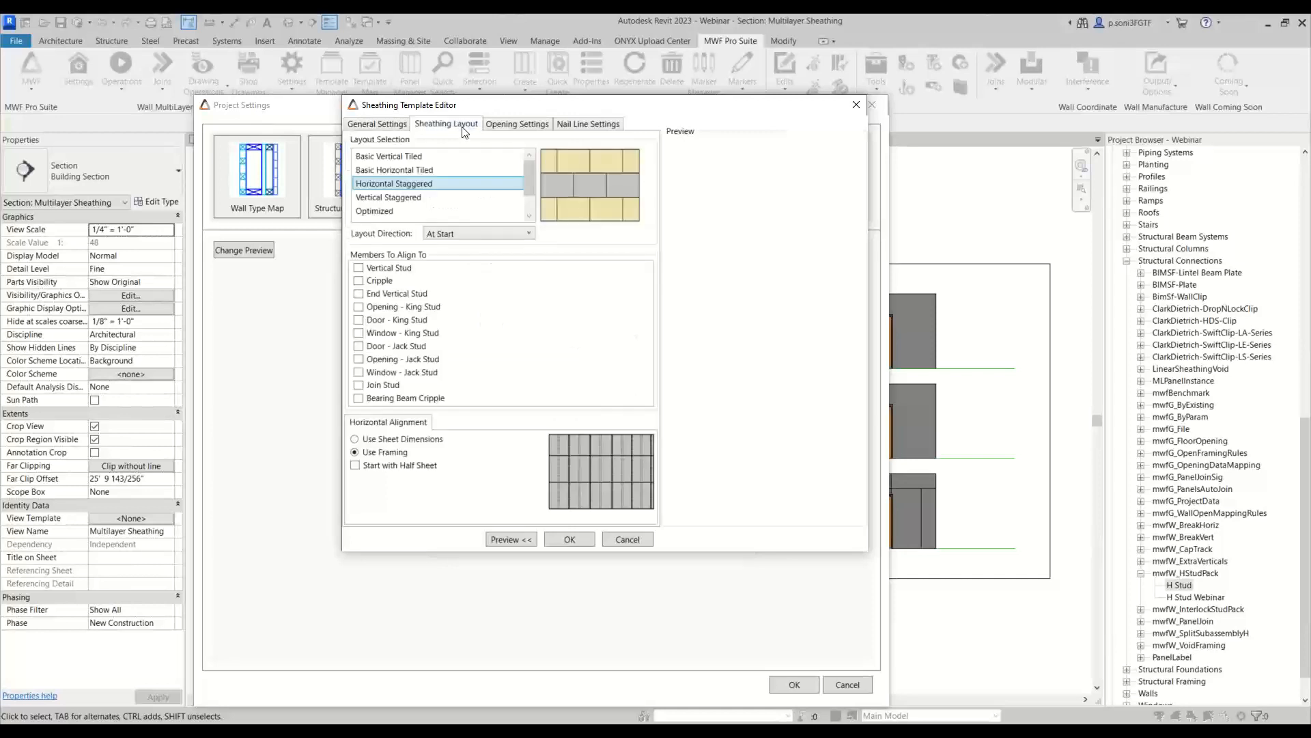
# Step: Preview the Basic Vertical Tiled, Basic Horizontal Tiled, Horizontal Staggered, Vertical Staggered and Optimized sheathing layouts, and review the Layout Direction options
pyautogui.click(419, 157)
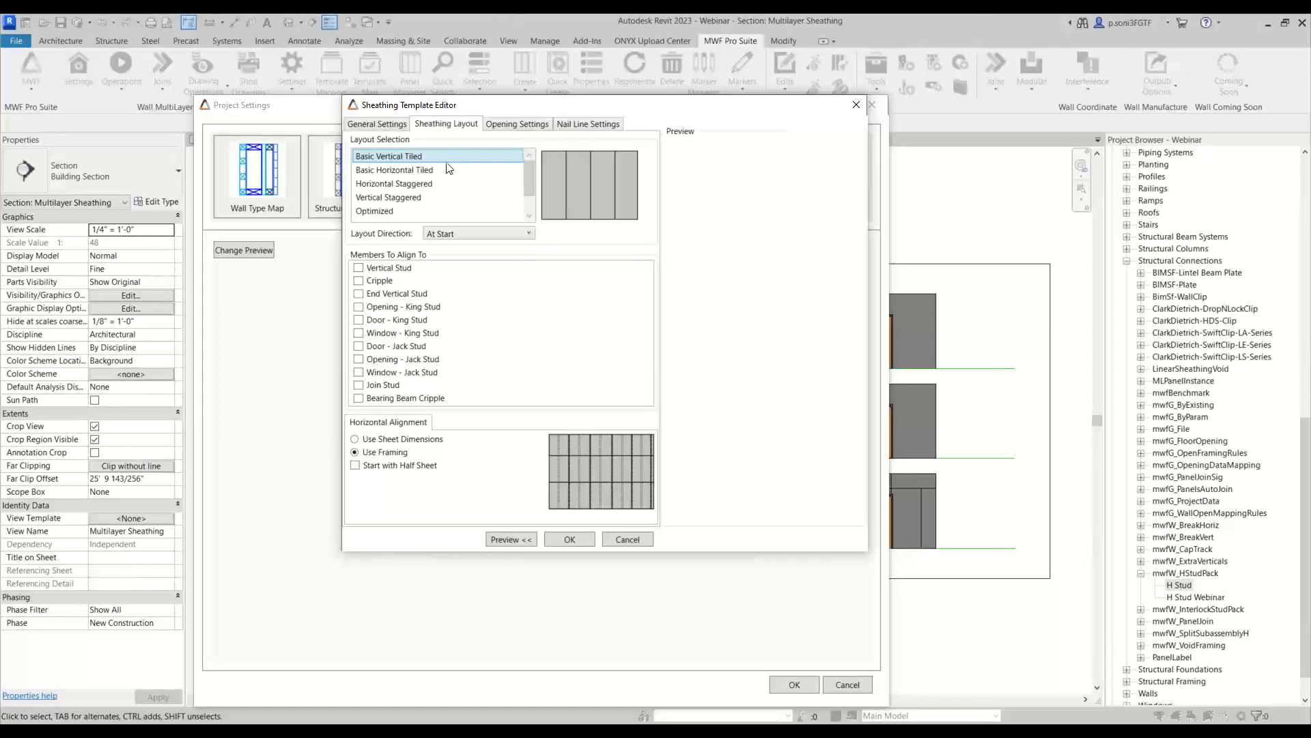
pyautogui.click(390, 171)
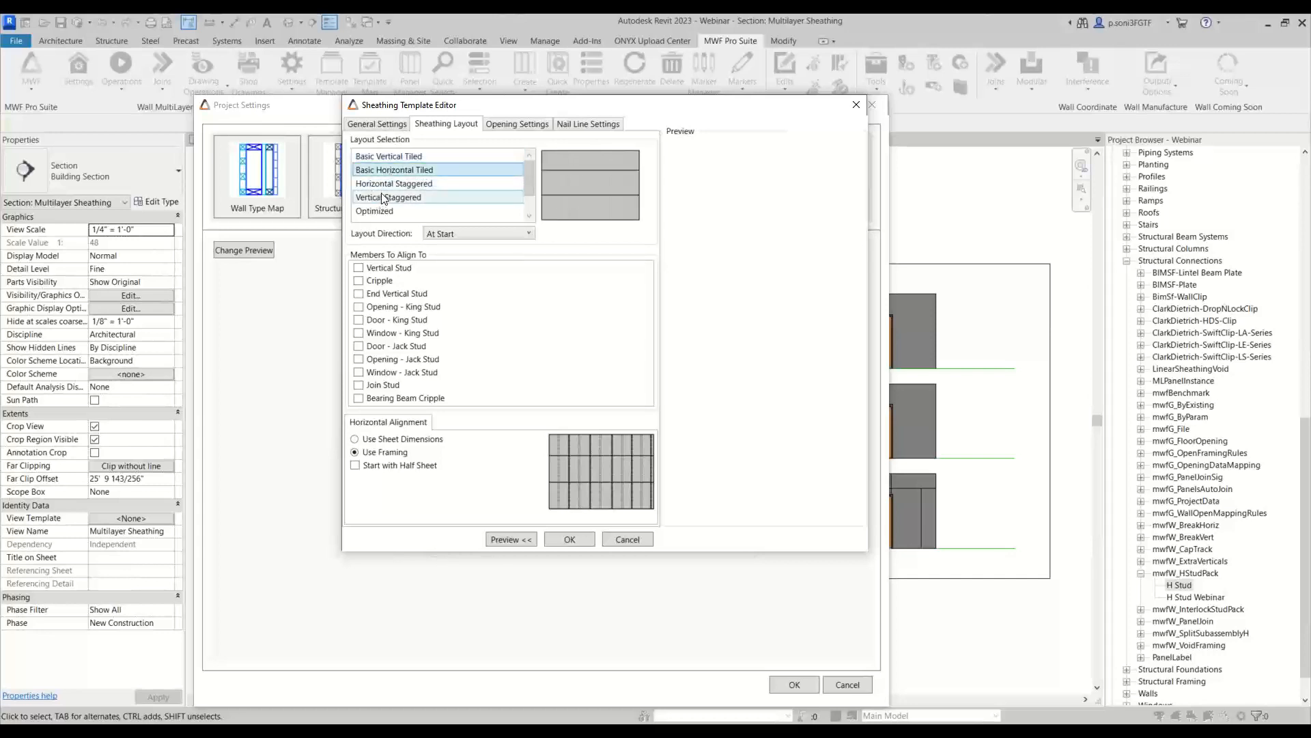
pyautogui.click(394, 189)
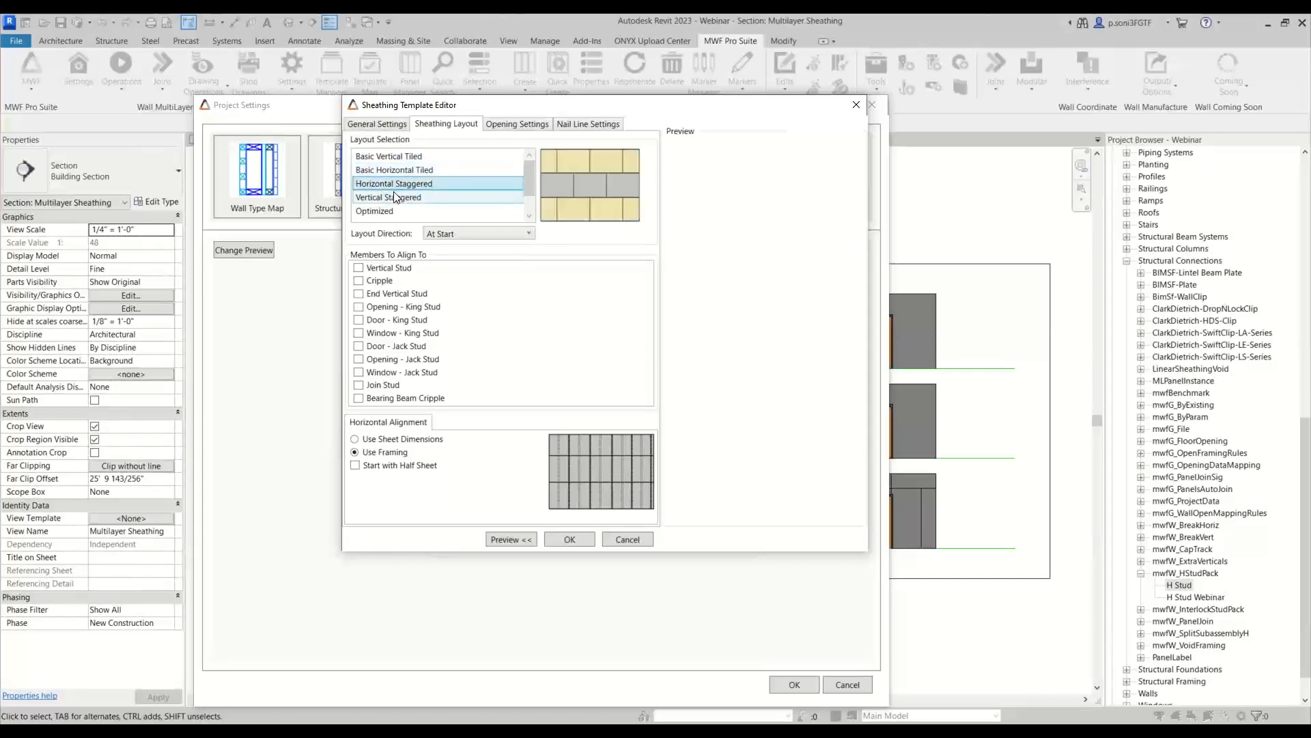
pyautogui.click(395, 198)
pyautogui.scroll(-1, 430, 191)
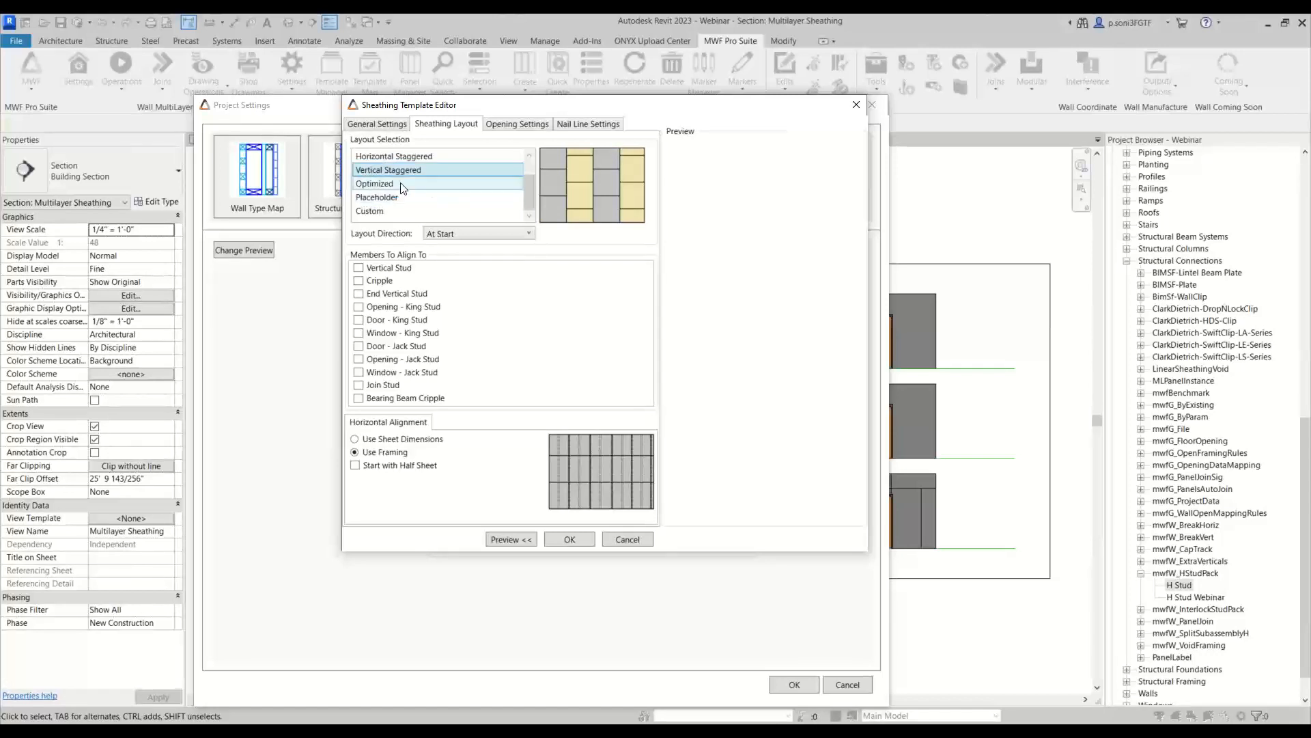
pyautogui.click(402, 184)
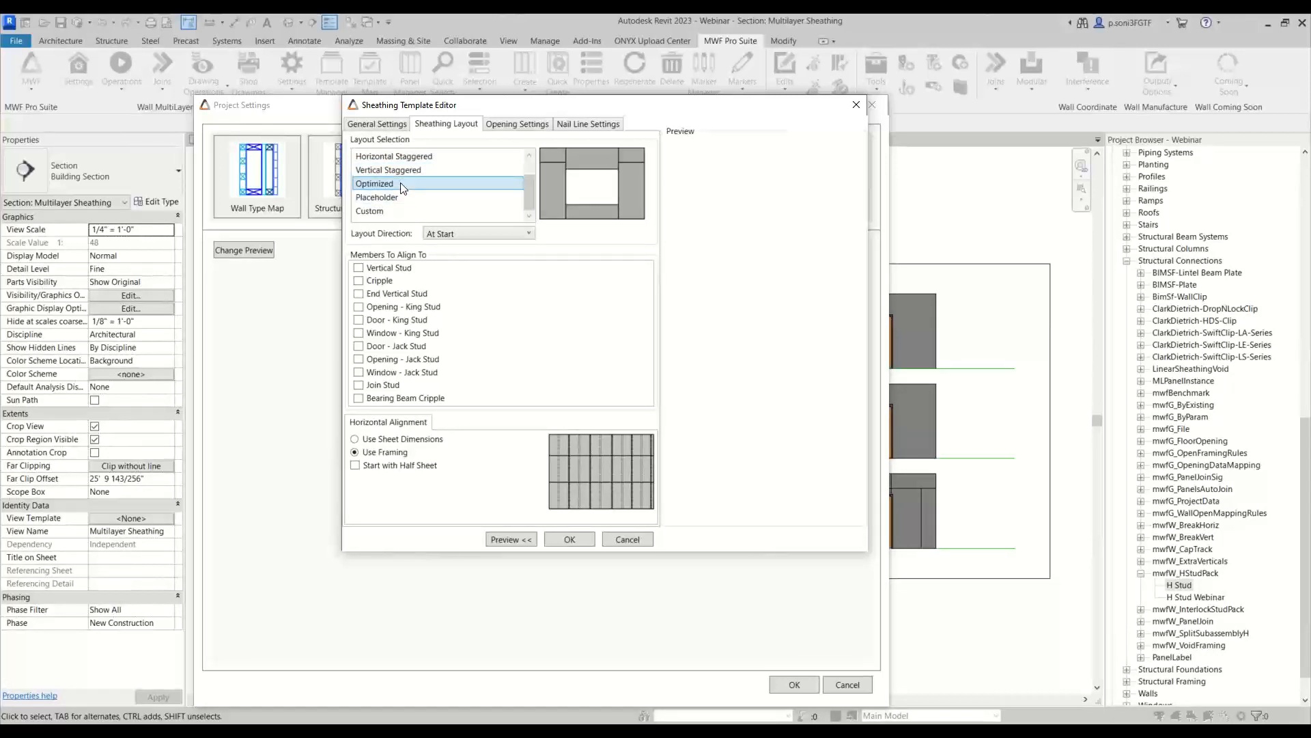
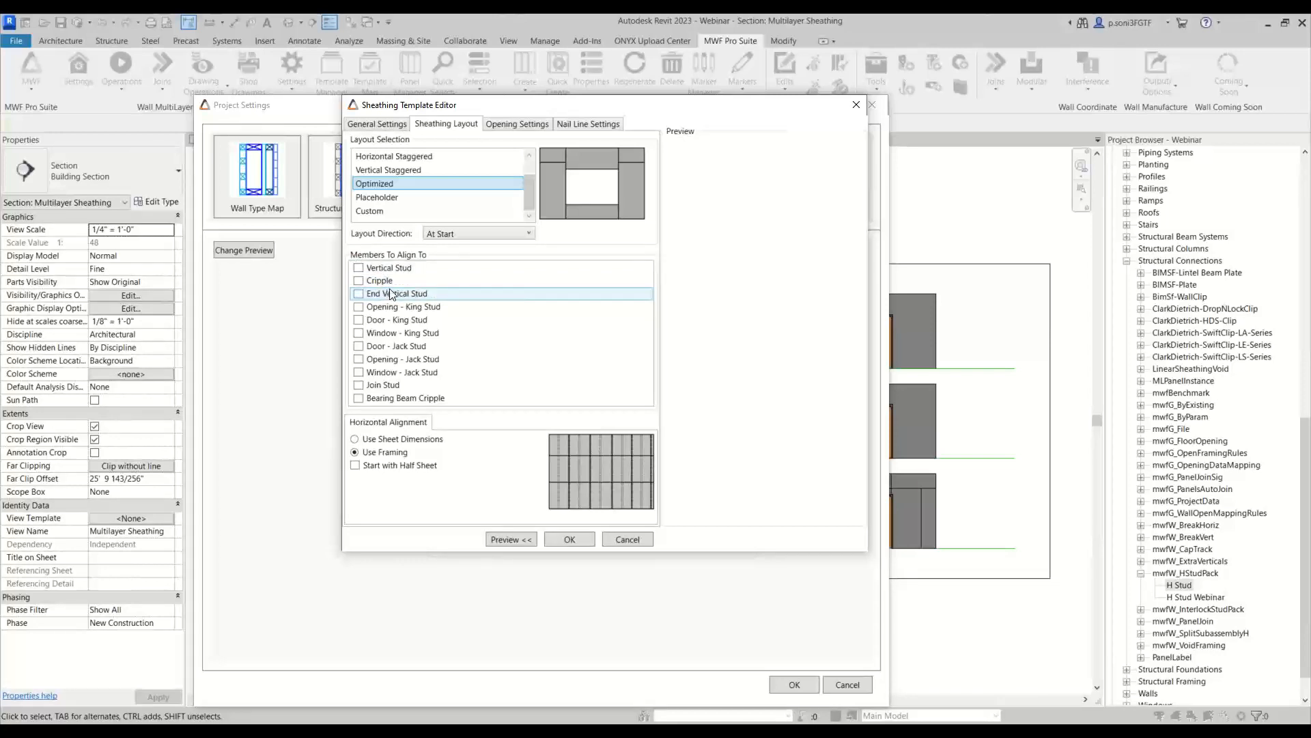
pyautogui.click(479, 235)
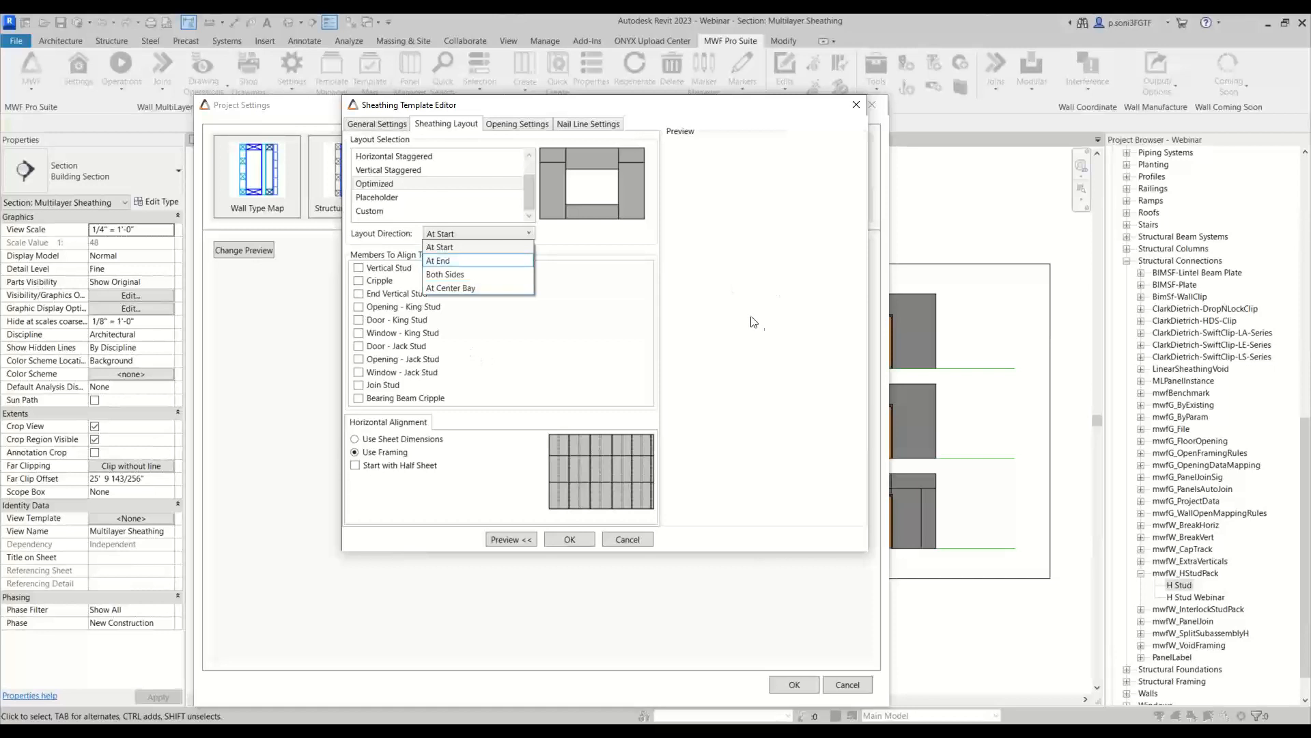
pyautogui.click(728, 249)
# Step: Check the Opening Settings available for the Optimized layout against its Sheathing Layout settings
pyautogui.click(533, 126)
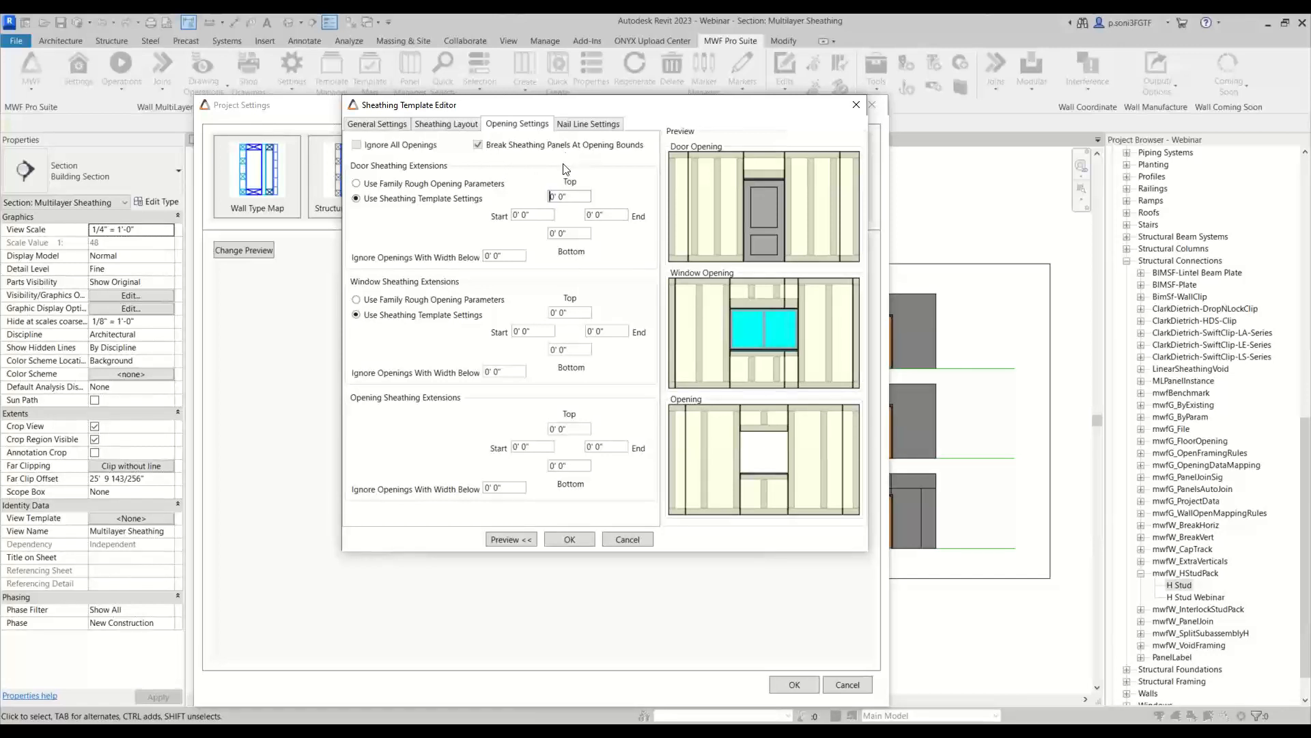
pyautogui.click(446, 124)
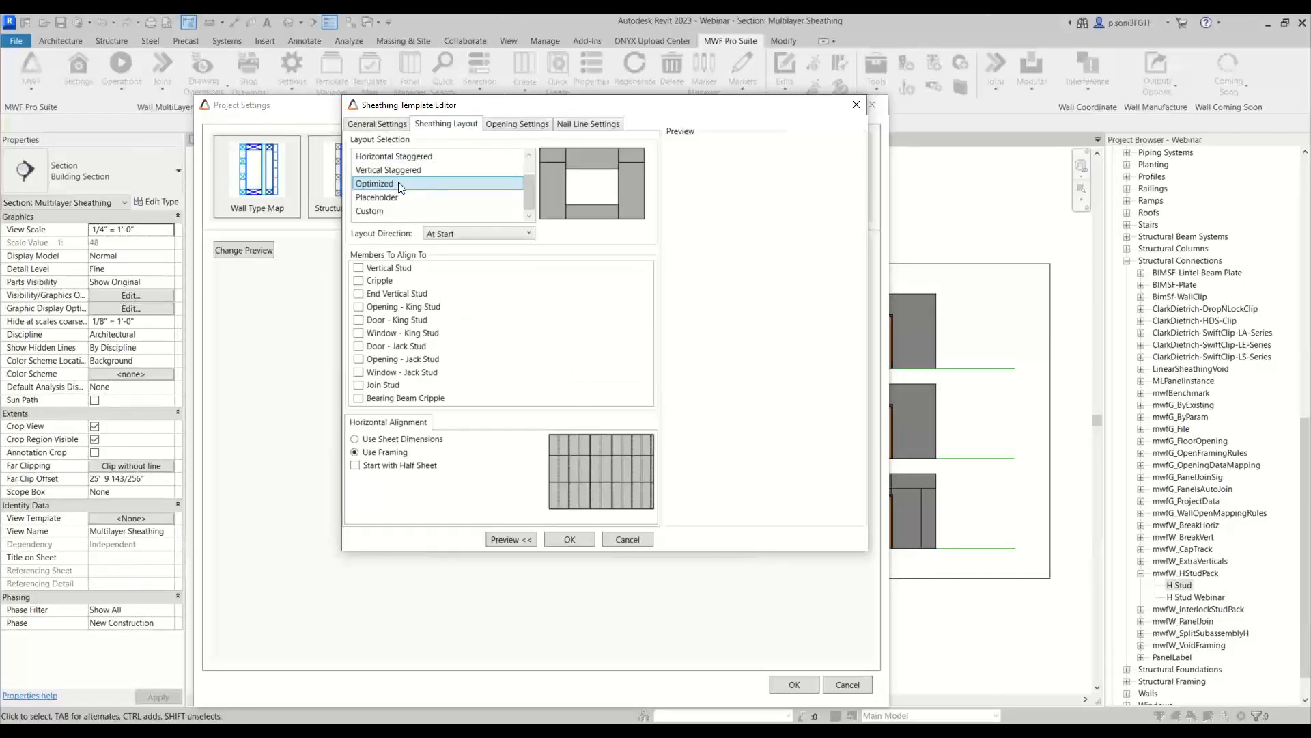
pyautogui.click(498, 125)
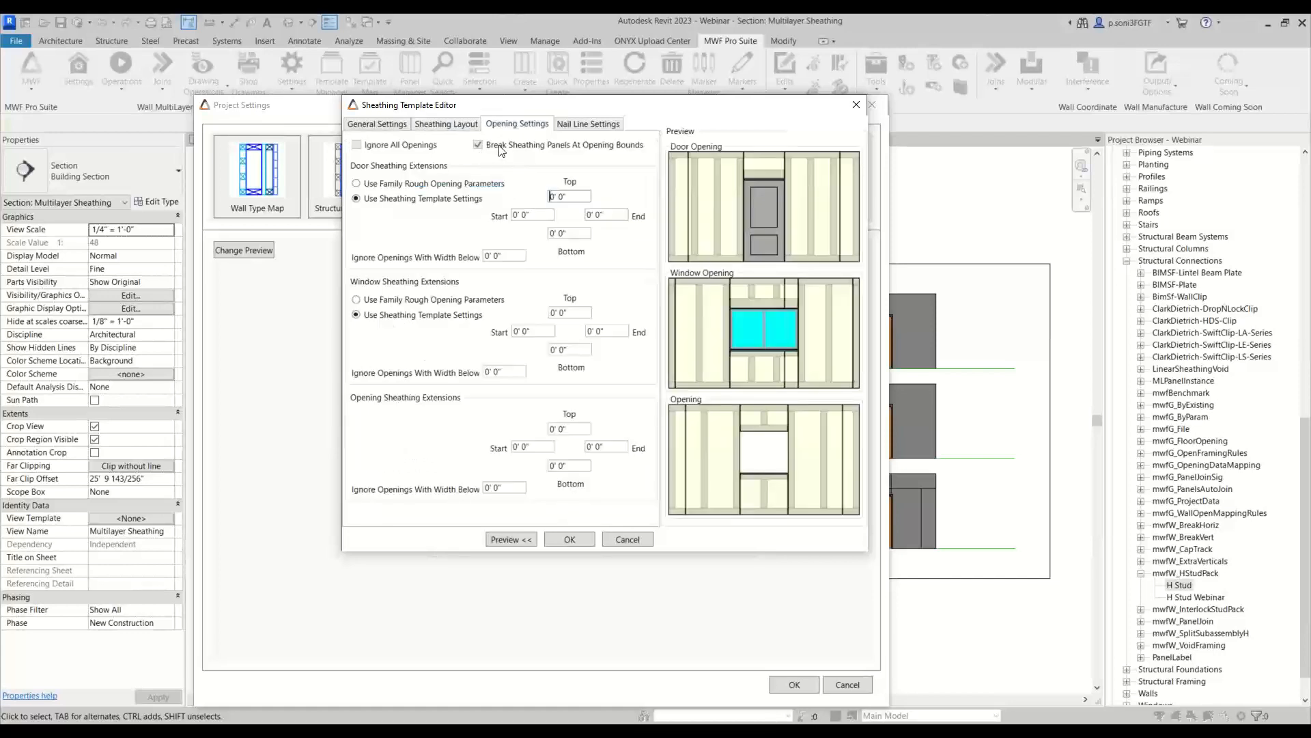
pyautogui.click(456, 125)
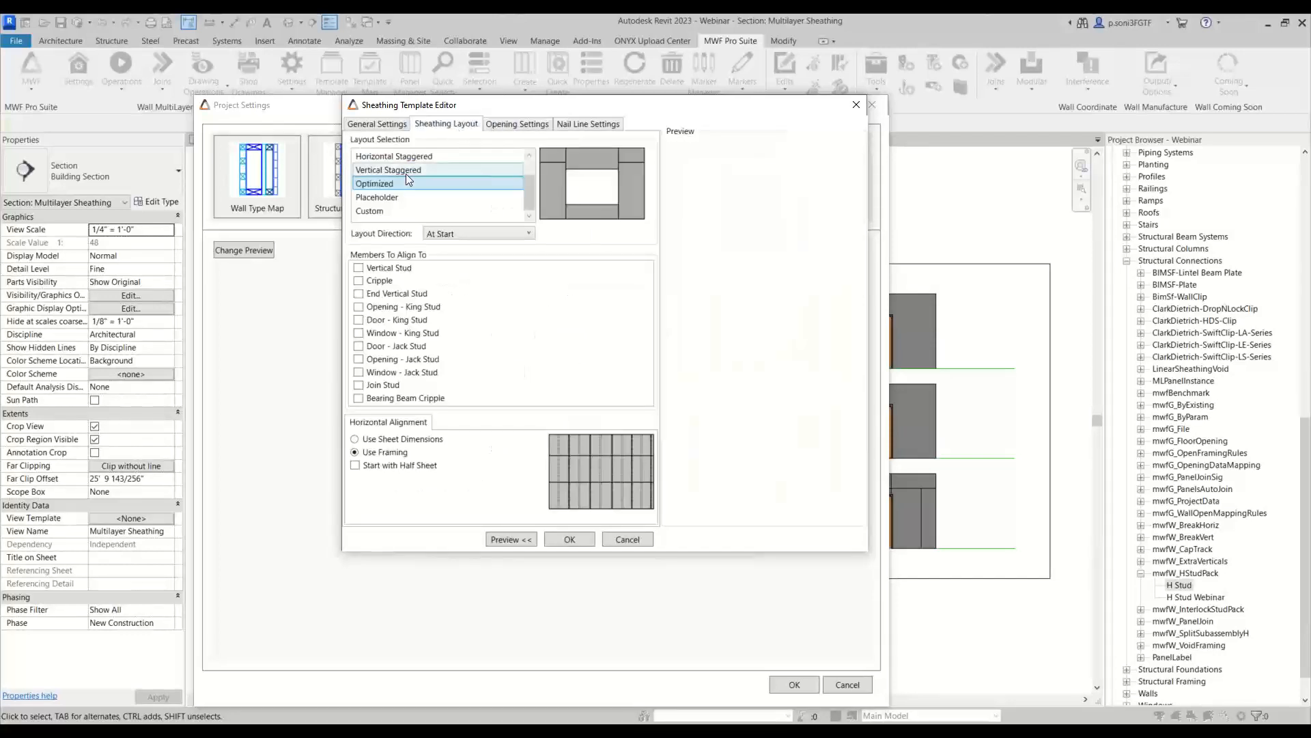
# Step: Try the Horizontal Staggered and Vertical Staggered layouts and review the Opening Settings for the vertical one
pyautogui.click(406, 171)
pyautogui.scroll(1, 418, 207)
pyautogui.click(408, 185)
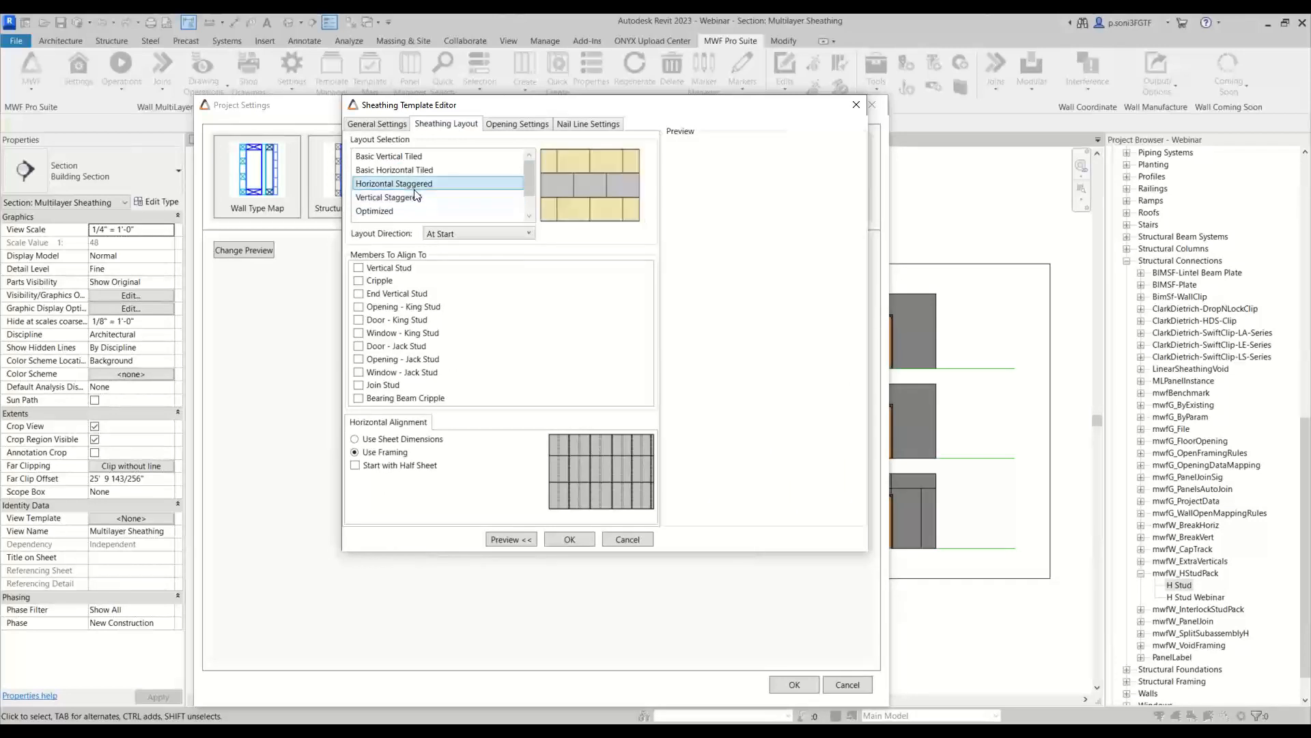
pyautogui.click(411, 197)
pyautogui.click(521, 123)
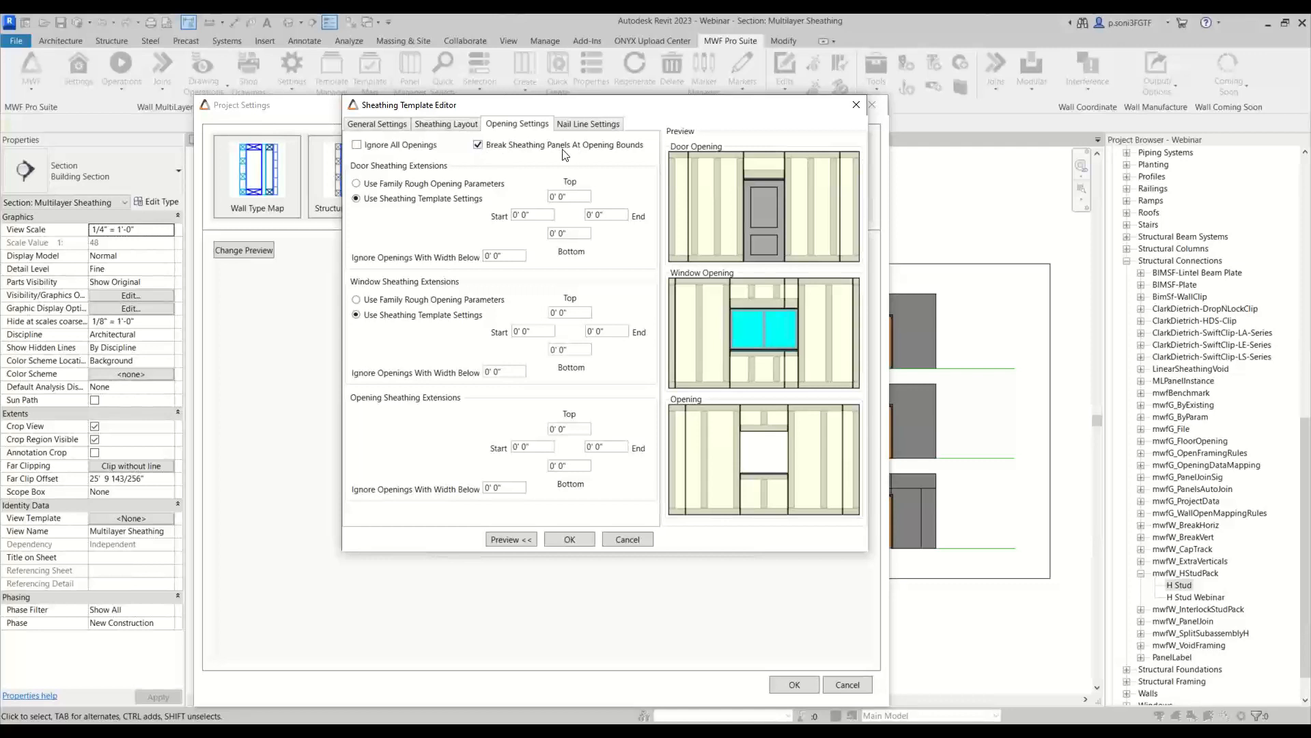
# Step: Compare the opening previews with Break Sheathing Panels At Opening Bounds off and on, and close the template editor and project settings without saving
pyautogui.click(469, 127)
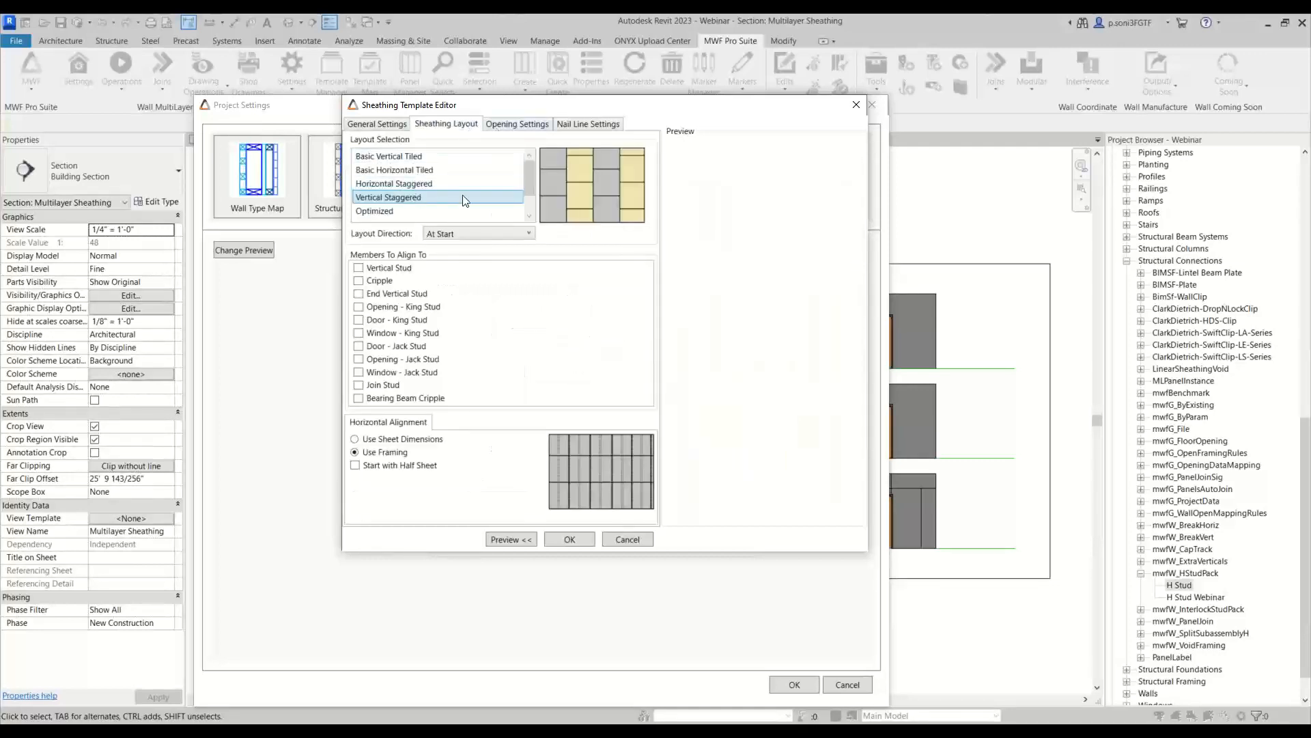
pyautogui.click(513, 126)
pyautogui.click(495, 152)
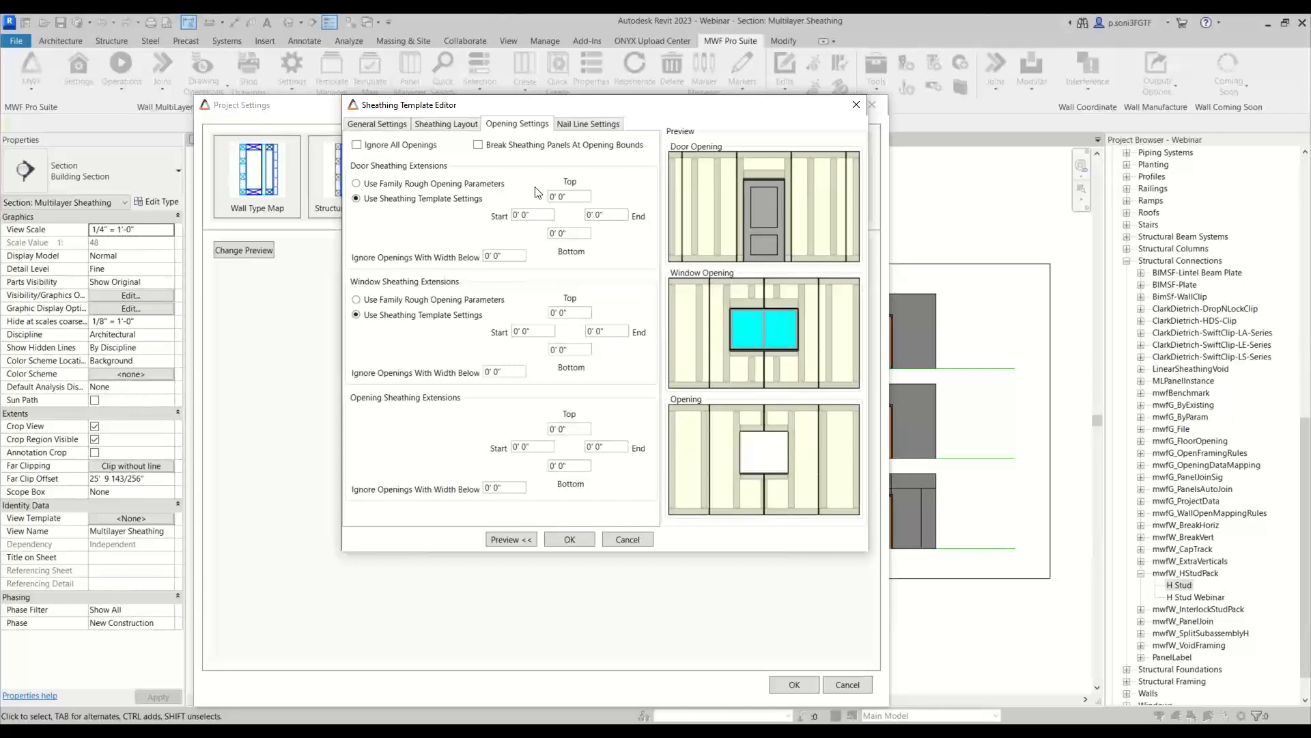
pyautogui.click(524, 146)
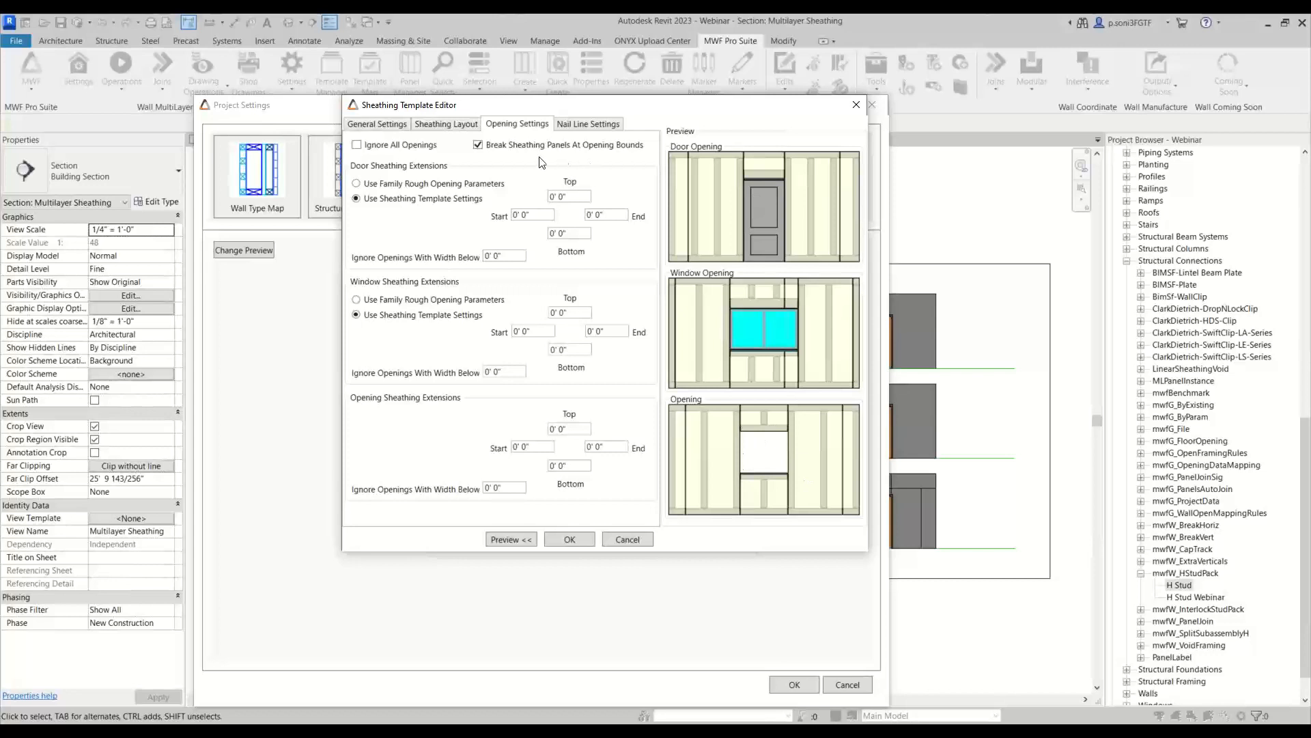
pyautogui.click(477, 146)
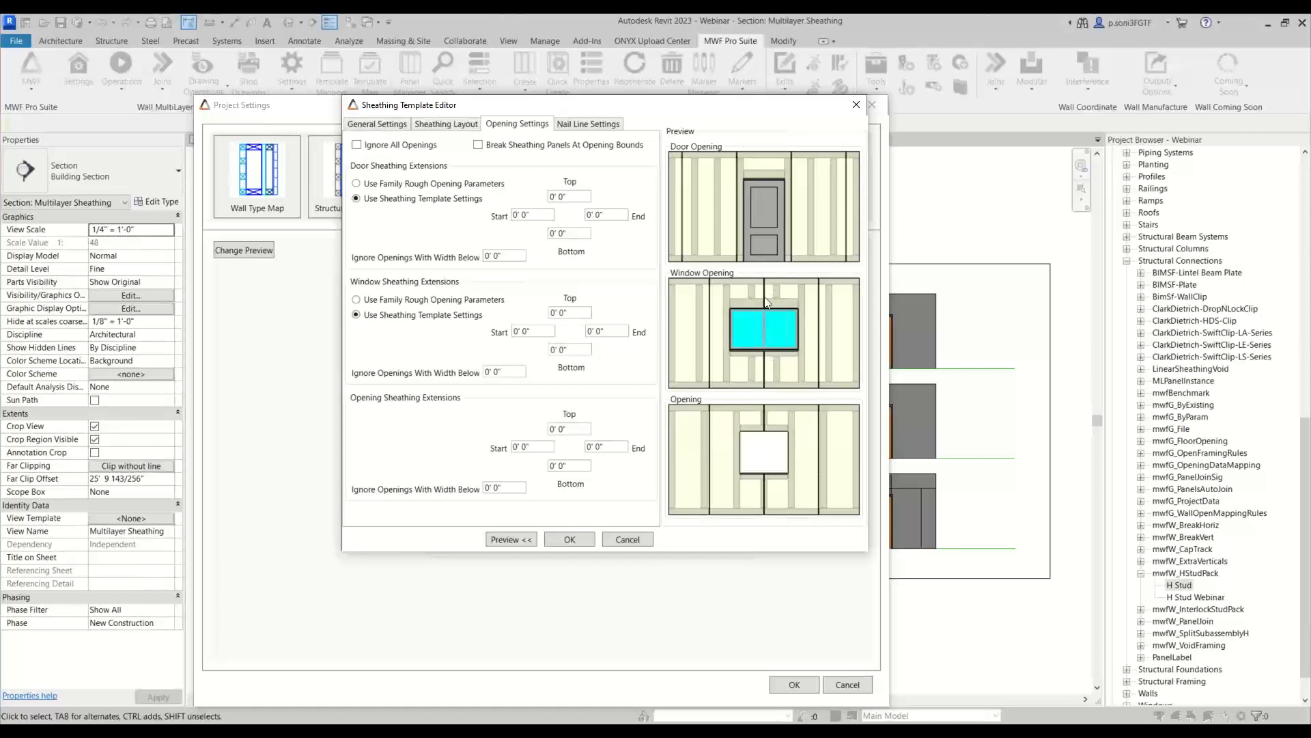
pyautogui.click(484, 147)
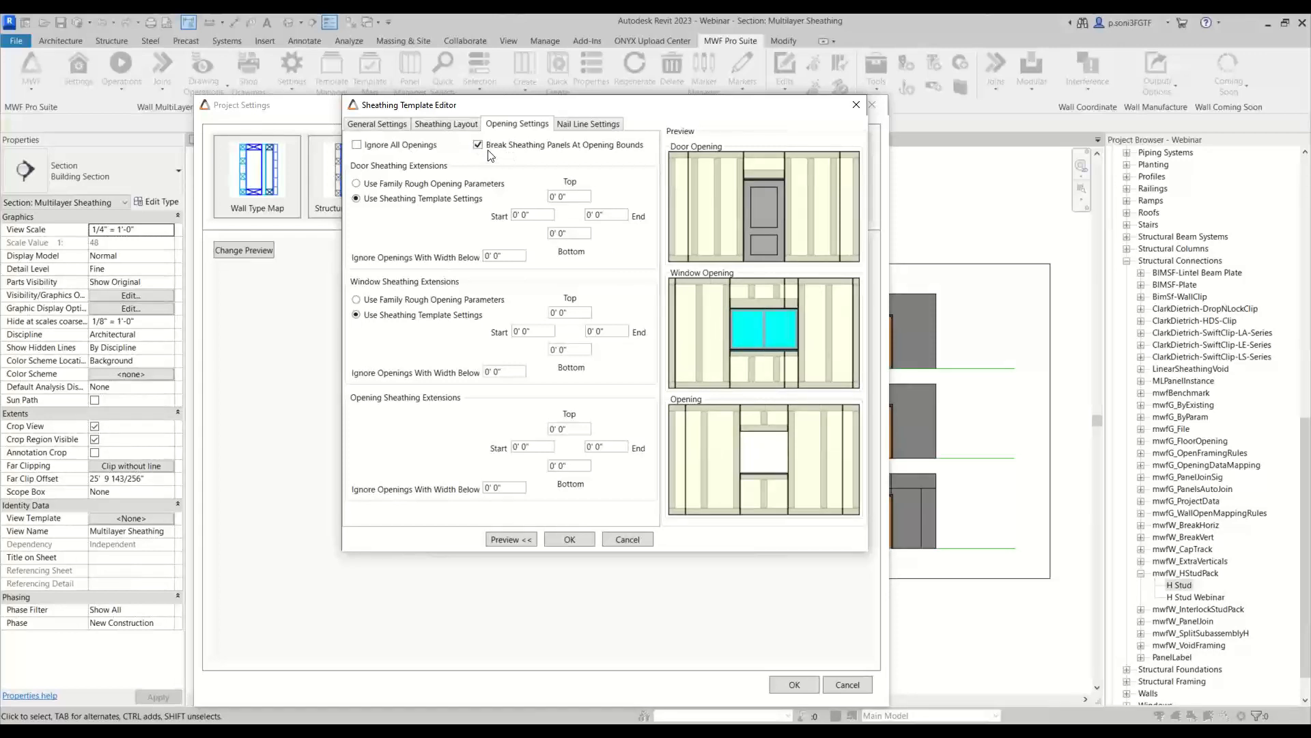
pyautogui.click(458, 128)
pyautogui.click(497, 129)
pyautogui.click(849, 109)
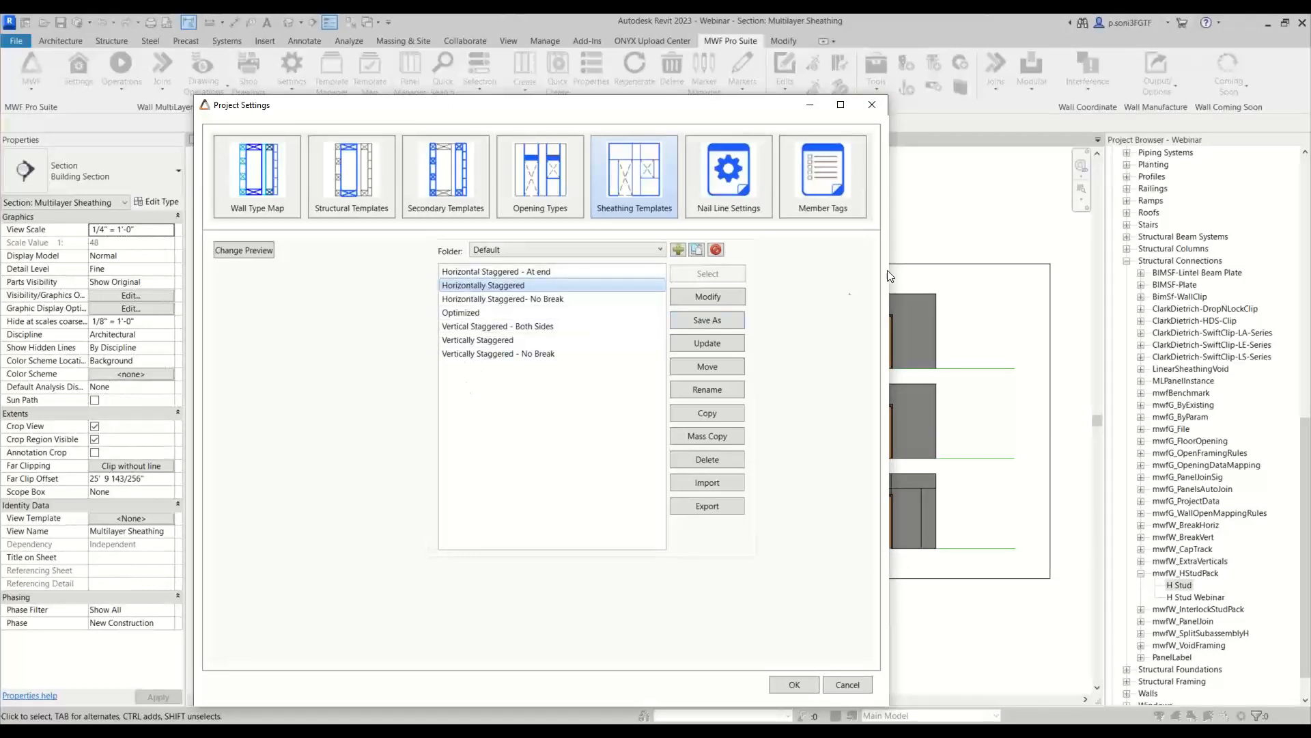
pyautogui.click(873, 104)
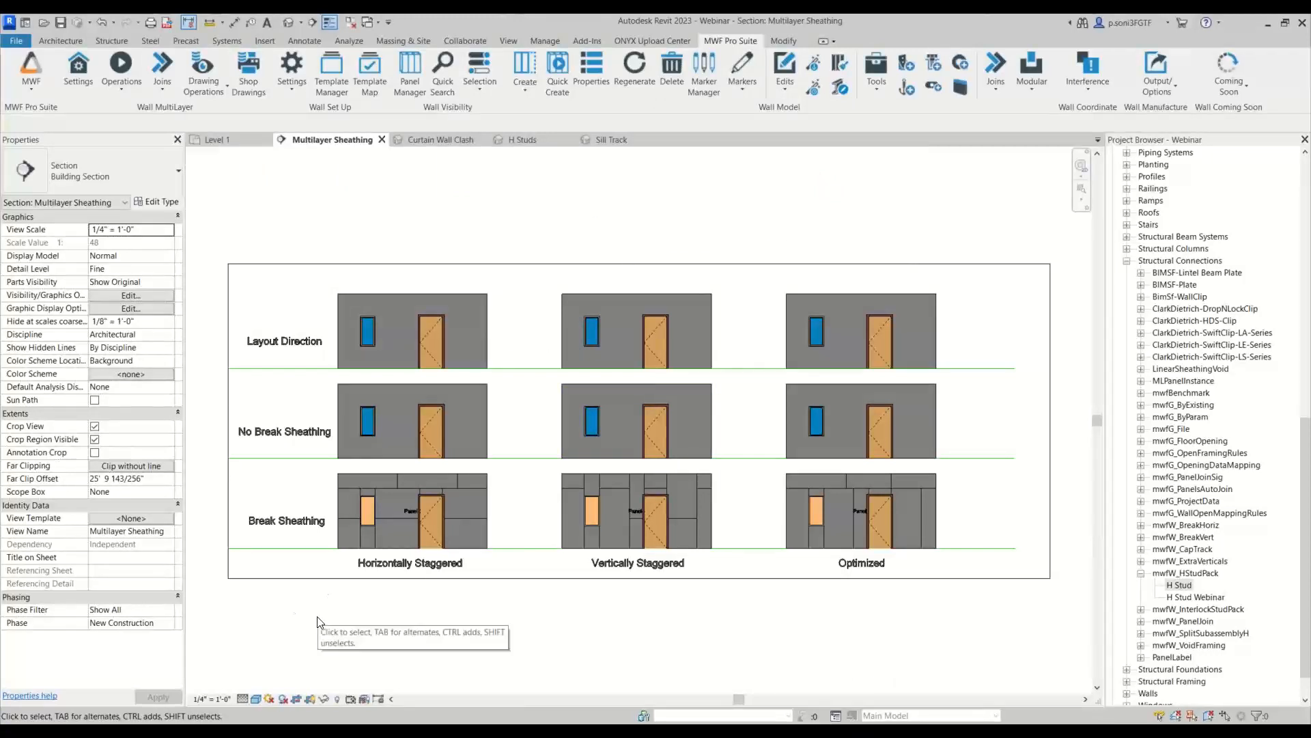
# Step: Inspect how the sheathing panels break around the window and door on the Horizontally Staggered wall in the Break Sheathing row
pyautogui.scroll(3, 318, 622)
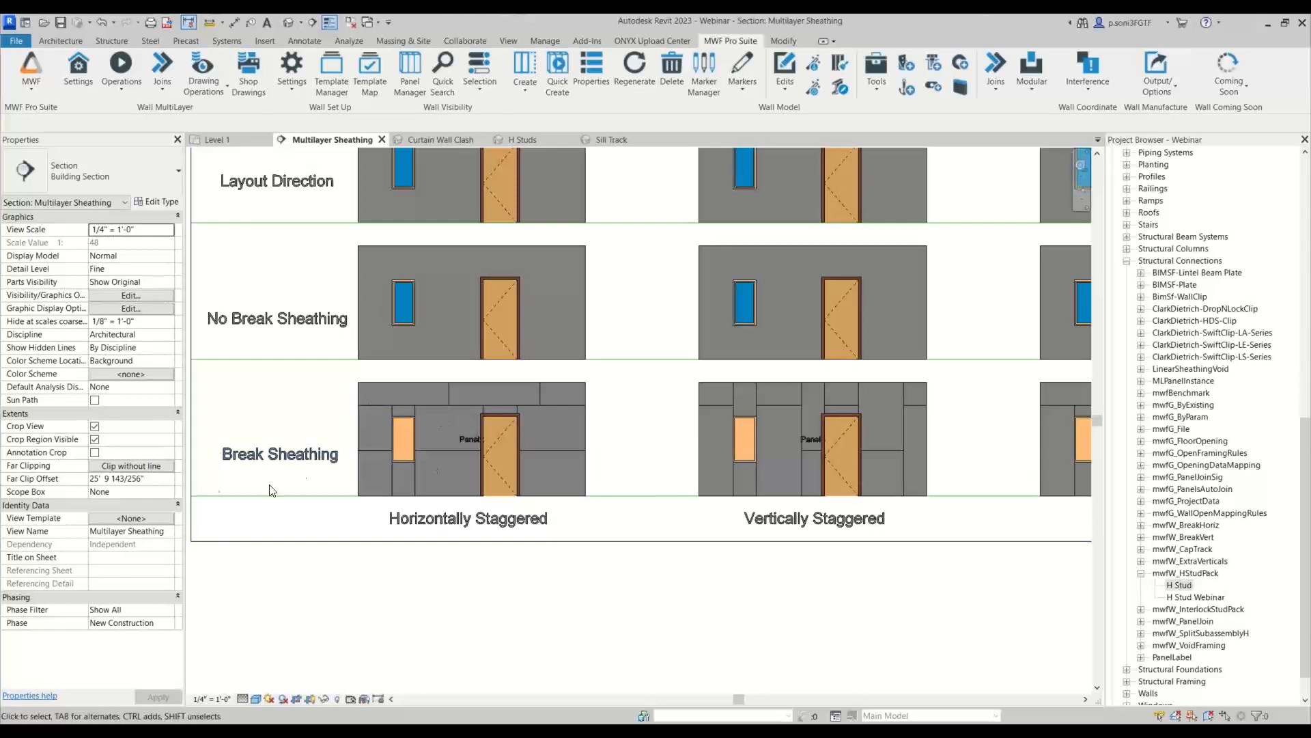
pyautogui.scroll(5, 366, 469)
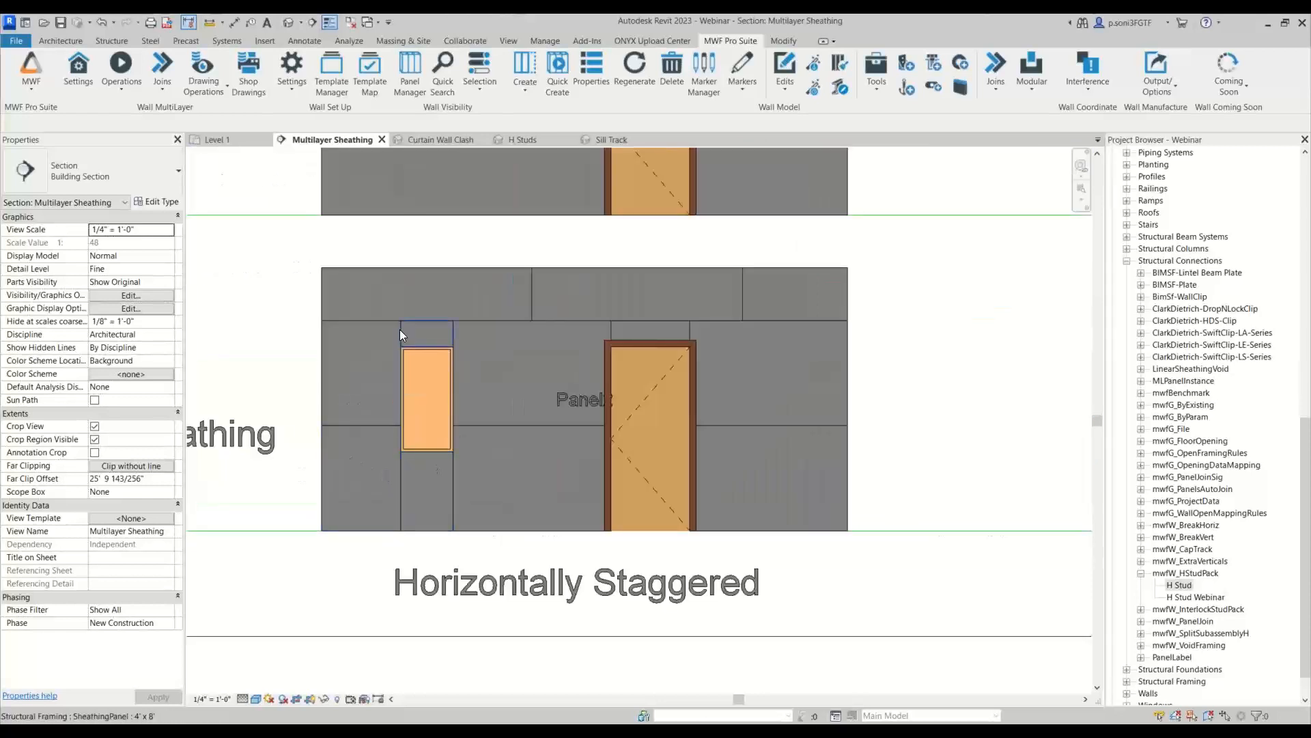
pyautogui.scroll(-2, 478, 496)
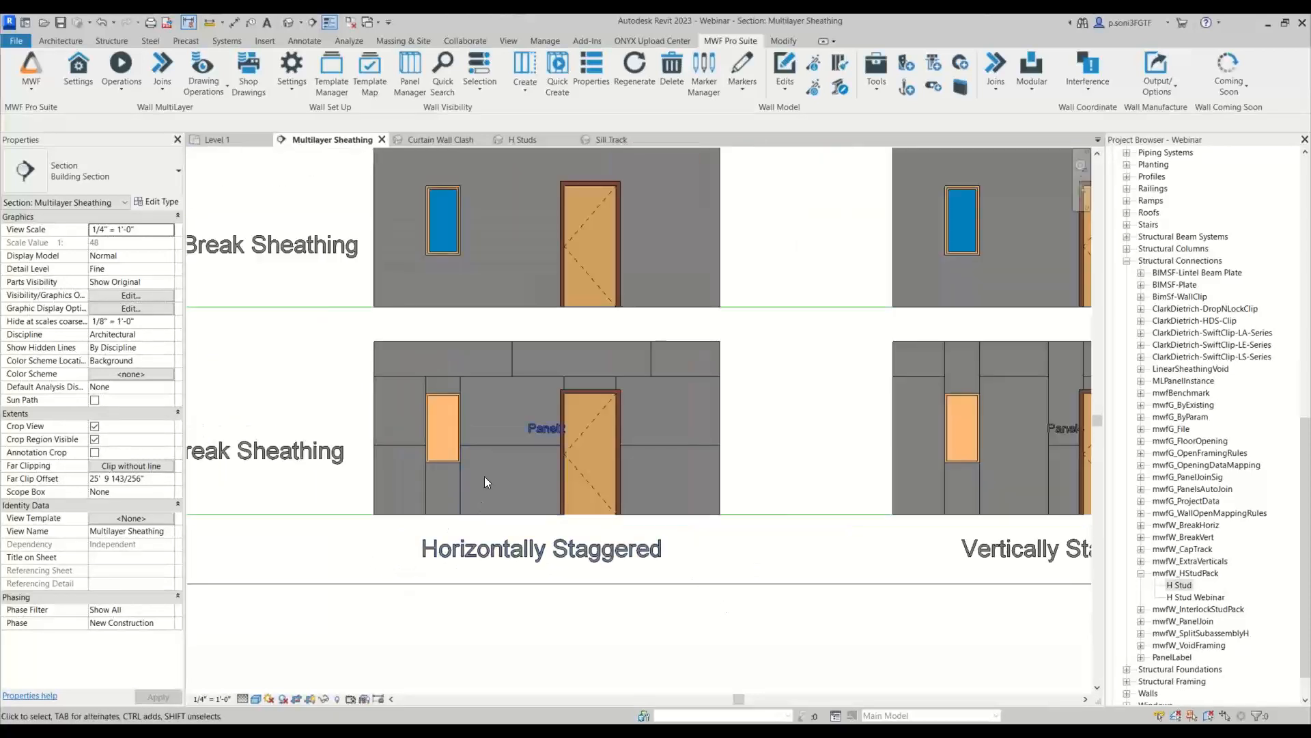
pyautogui.scroll(-1, 524, 430)
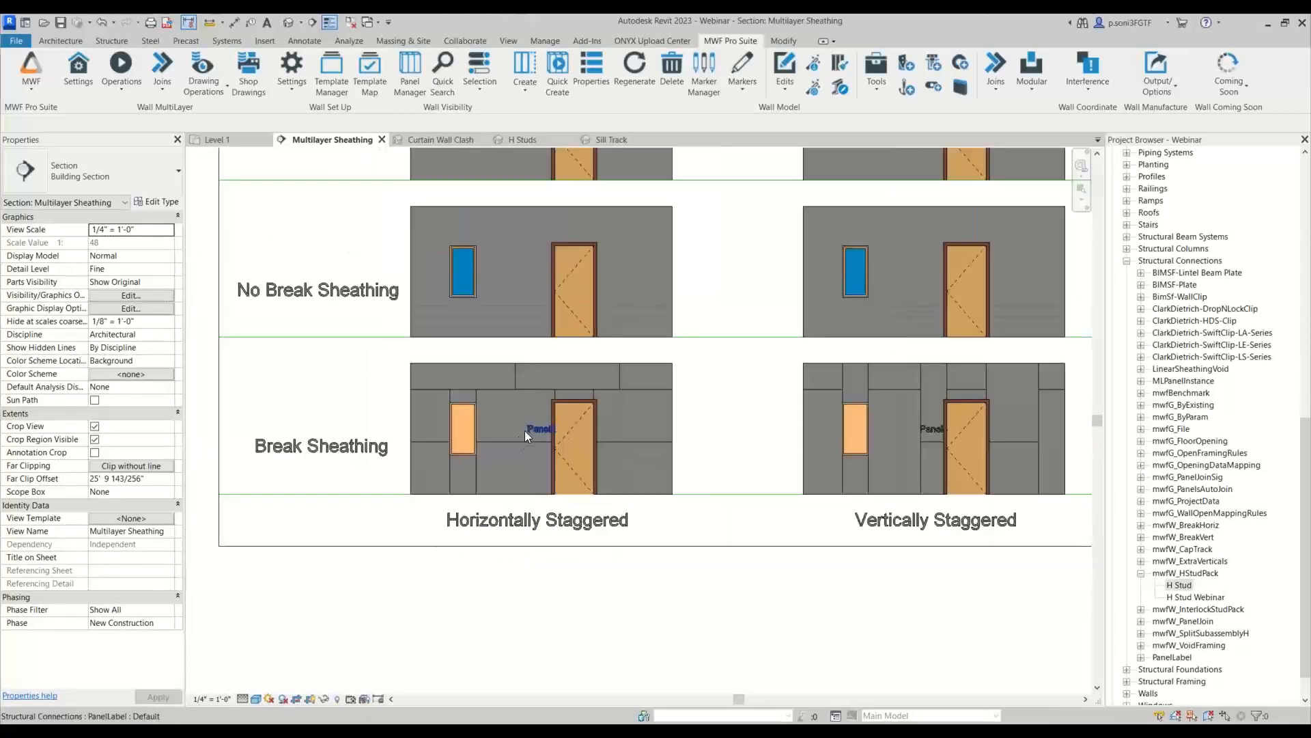
pyautogui.scroll(3, 458, 385)
pyautogui.rightClick(459, 387)
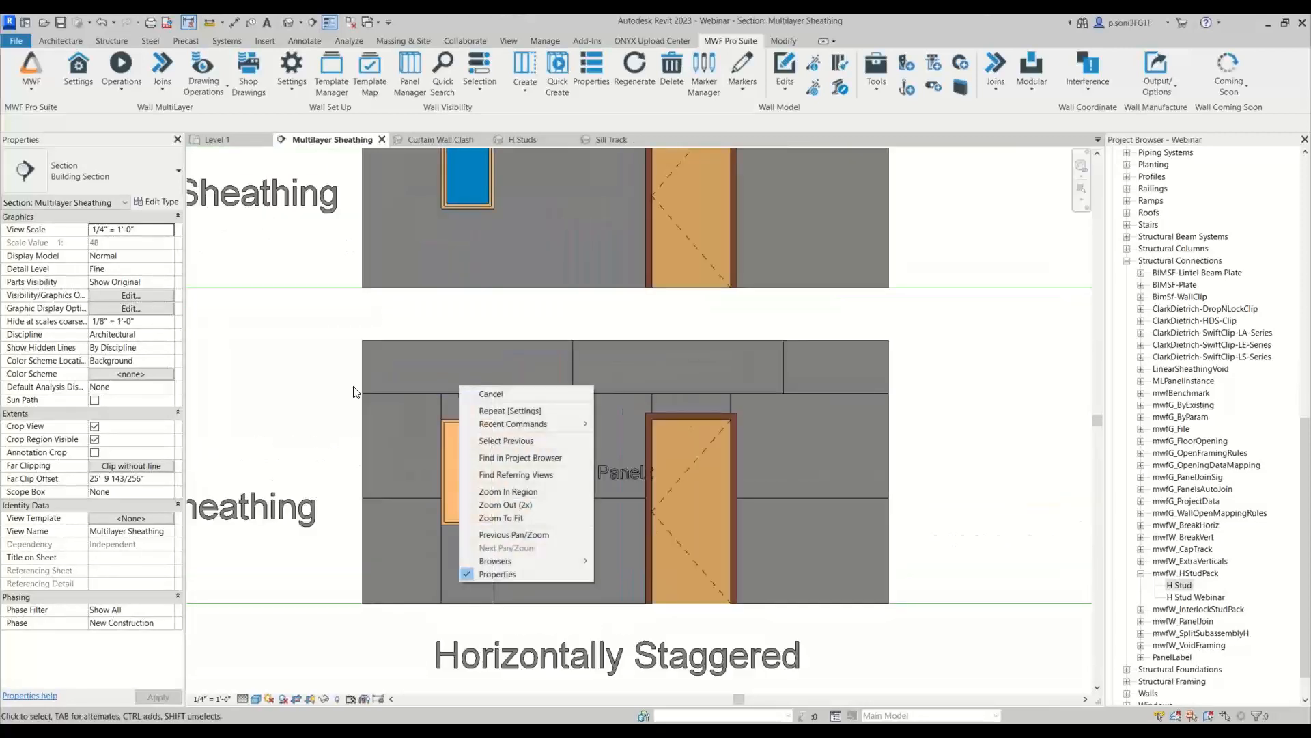
pyautogui.click(298, 375)
# Step: Inspect the sheathing panel breaks around the window and door on the Vertically Staggered wall in the Break Sheathing row
pyautogui.scroll(-5, 298, 375)
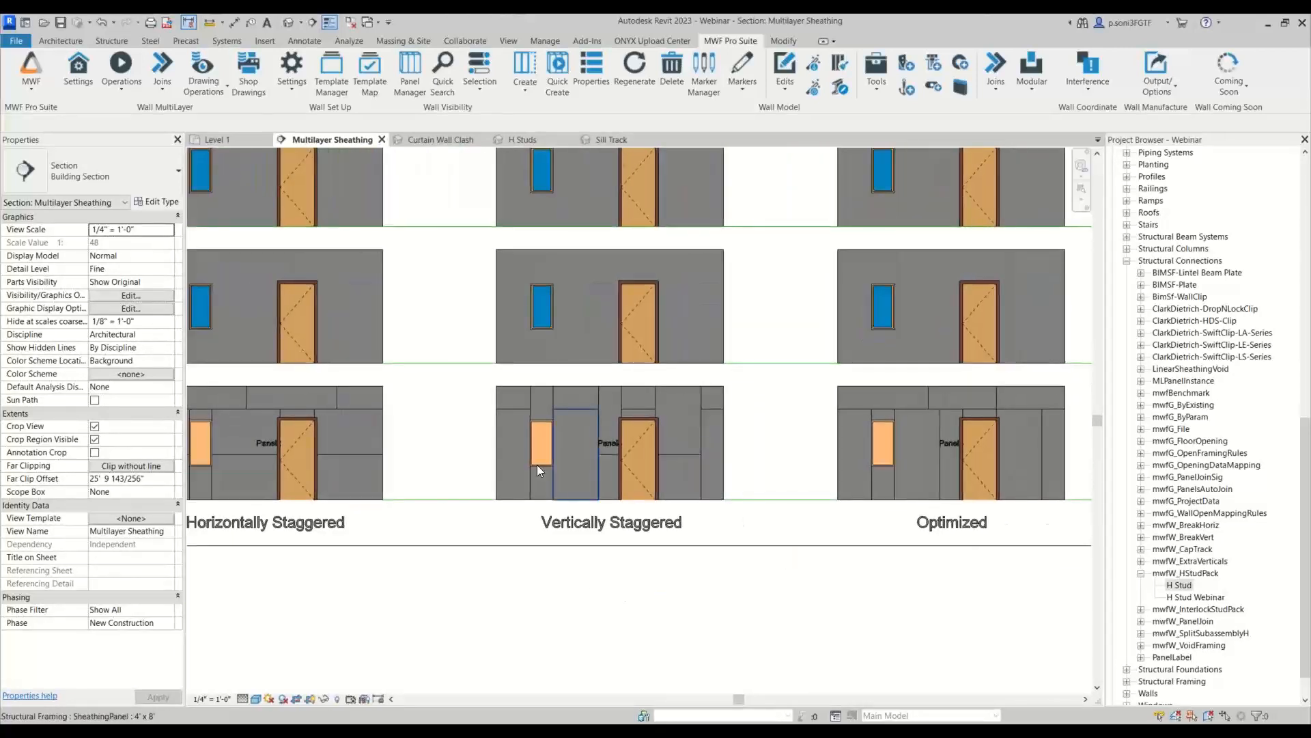
pyautogui.scroll(3, 535, 412)
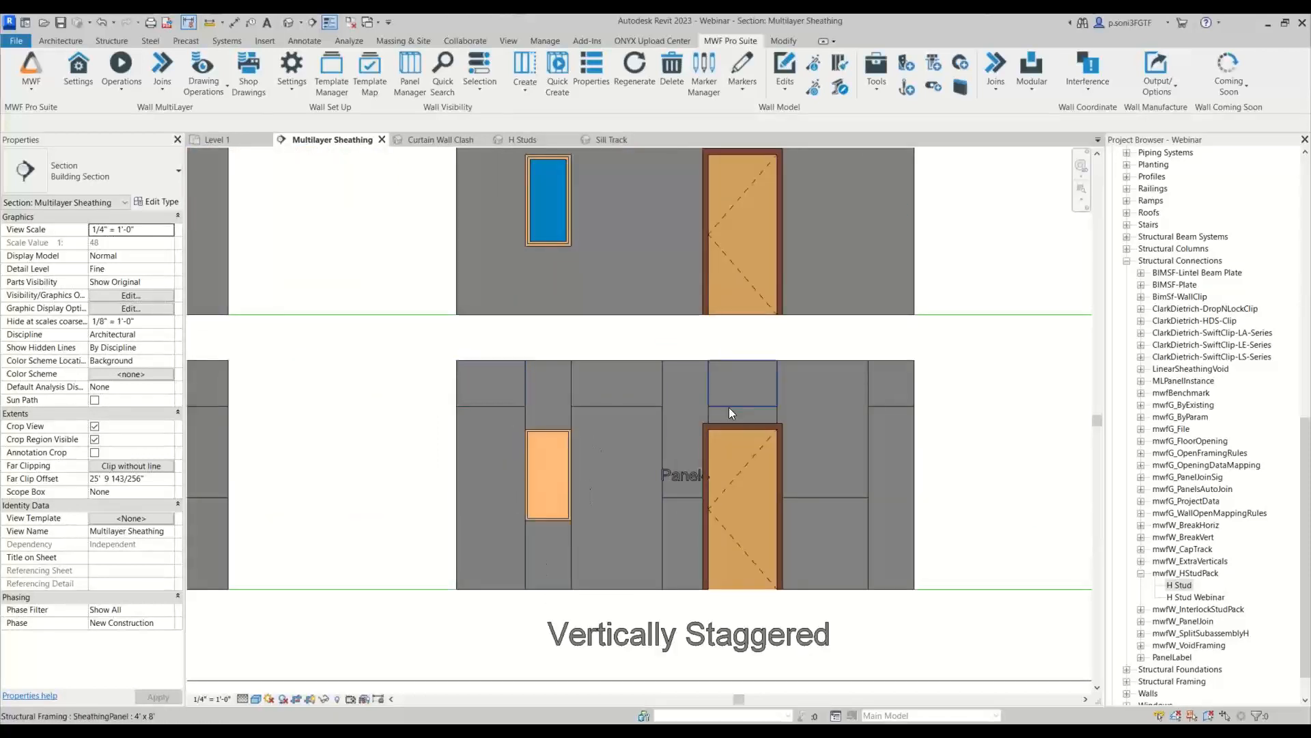
pyautogui.click(720, 426)
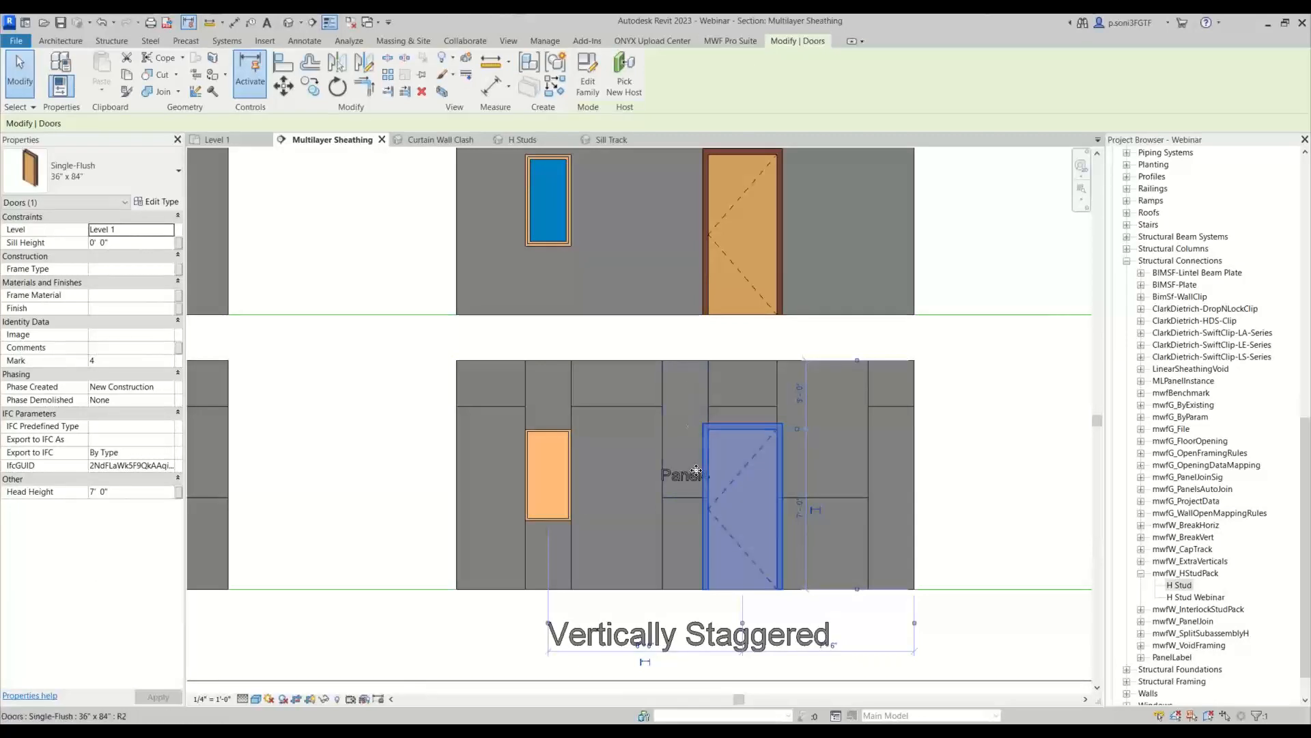
pyautogui.scroll(-4, 653, 441)
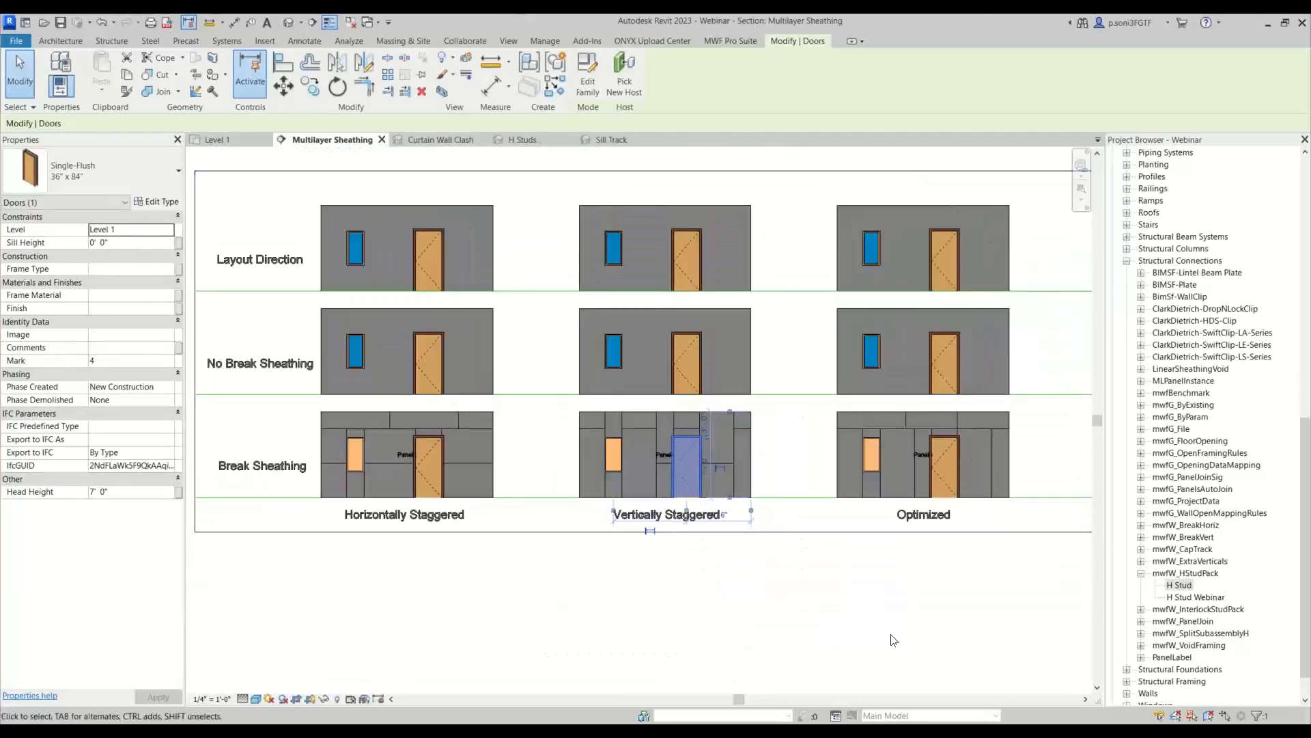
pyautogui.click(890, 635)
# Step: Inspect the Optimized wall's sheathing panels in the Break Sheathing row and return to the overview of all nine walls
pyautogui.scroll(5, 918, 537)
pyautogui.moveTo(951, 589); pyautogui.dragTo(861, 622, button='middle')
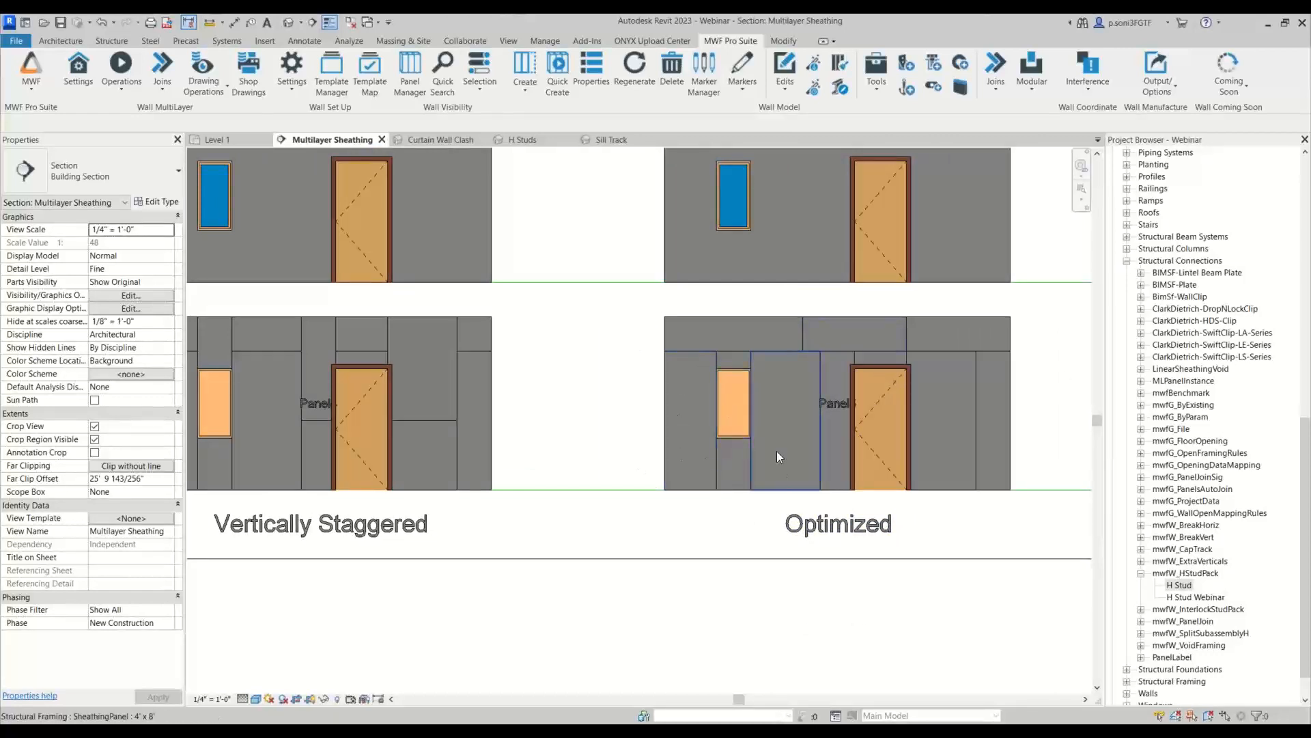
pyautogui.scroll(-5, 790, 600)
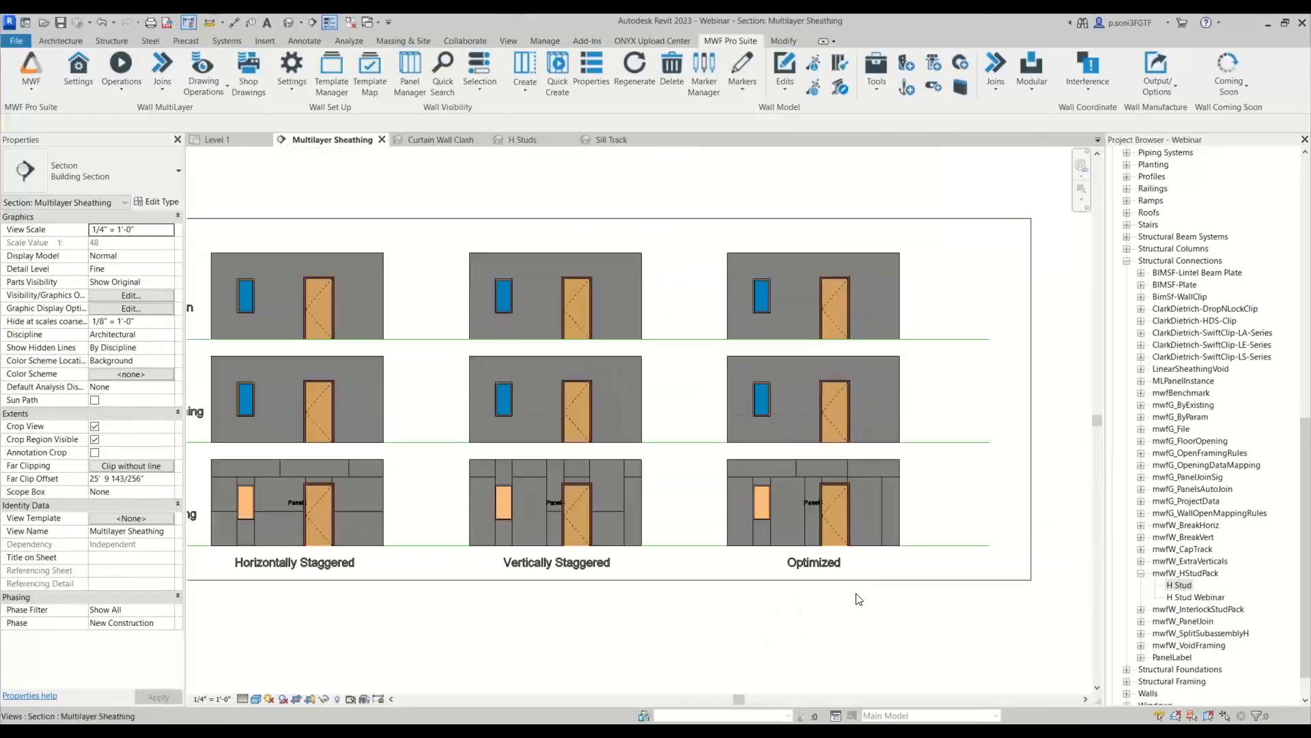
pyautogui.moveTo(634, 640); pyautogui.dragTo(780, 593, button='middle')
pyautogui.moveTo(416, 599); pyautogui.dragTo(431, 595, button='middle')
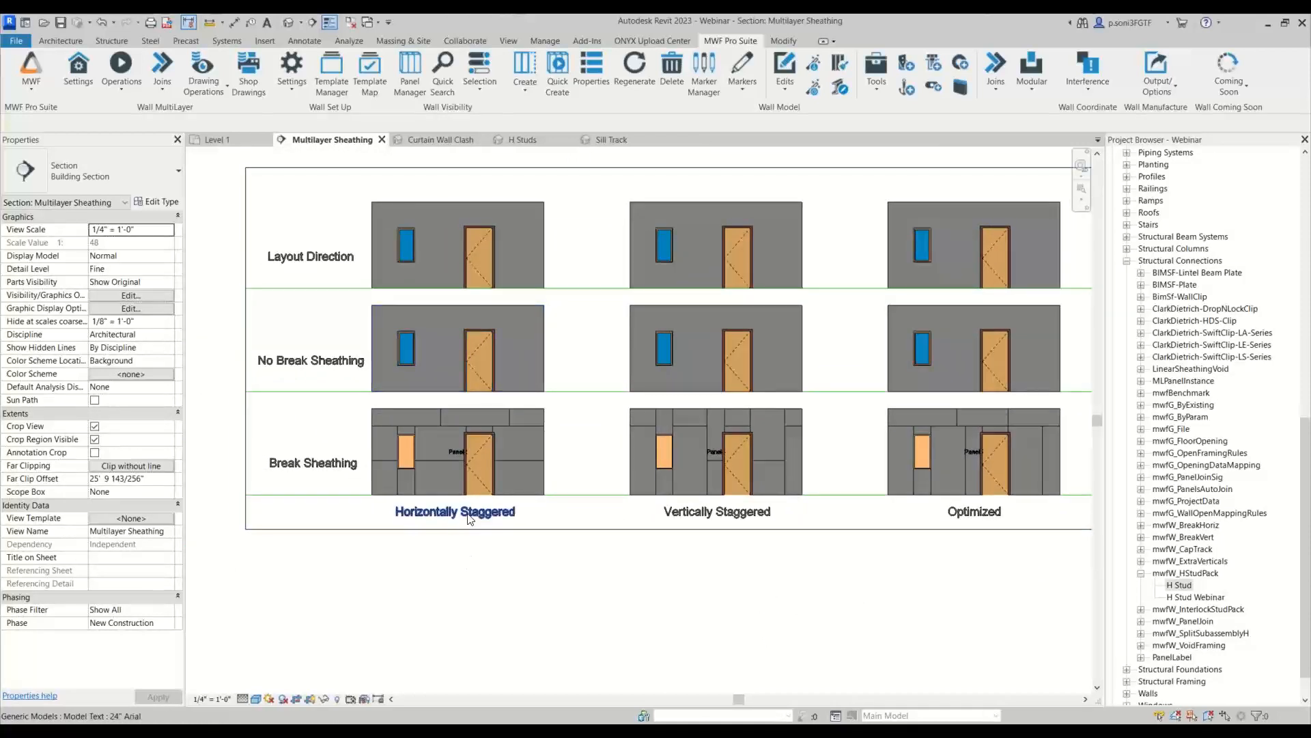
# Step: Assign the Horizontally Staggered- No Break sheathing template to the Finish2 layer of the Horizontally Staggered wall in the No Break Sheathing row
pyautogui.click(368, 318)
pyautogui.click(730, 41)
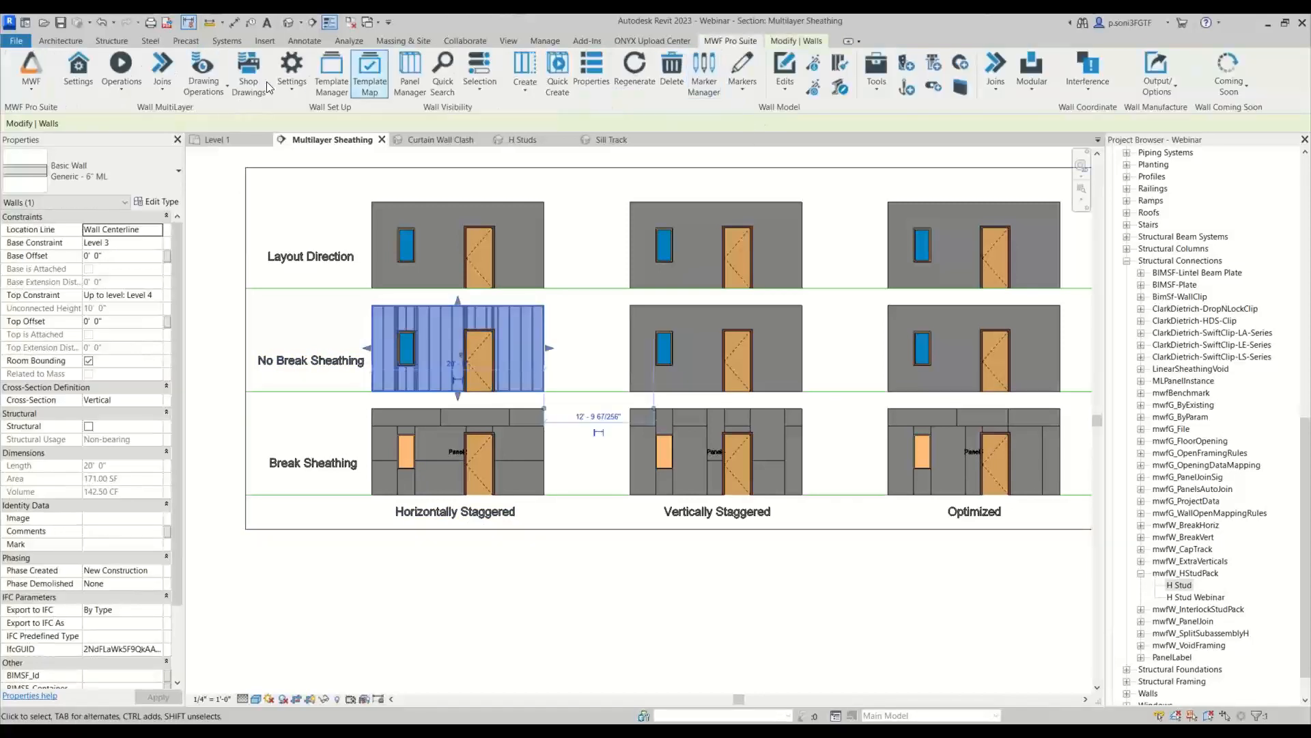
pyautogui.click(130, 88)
pyautogui.click(112, 111)
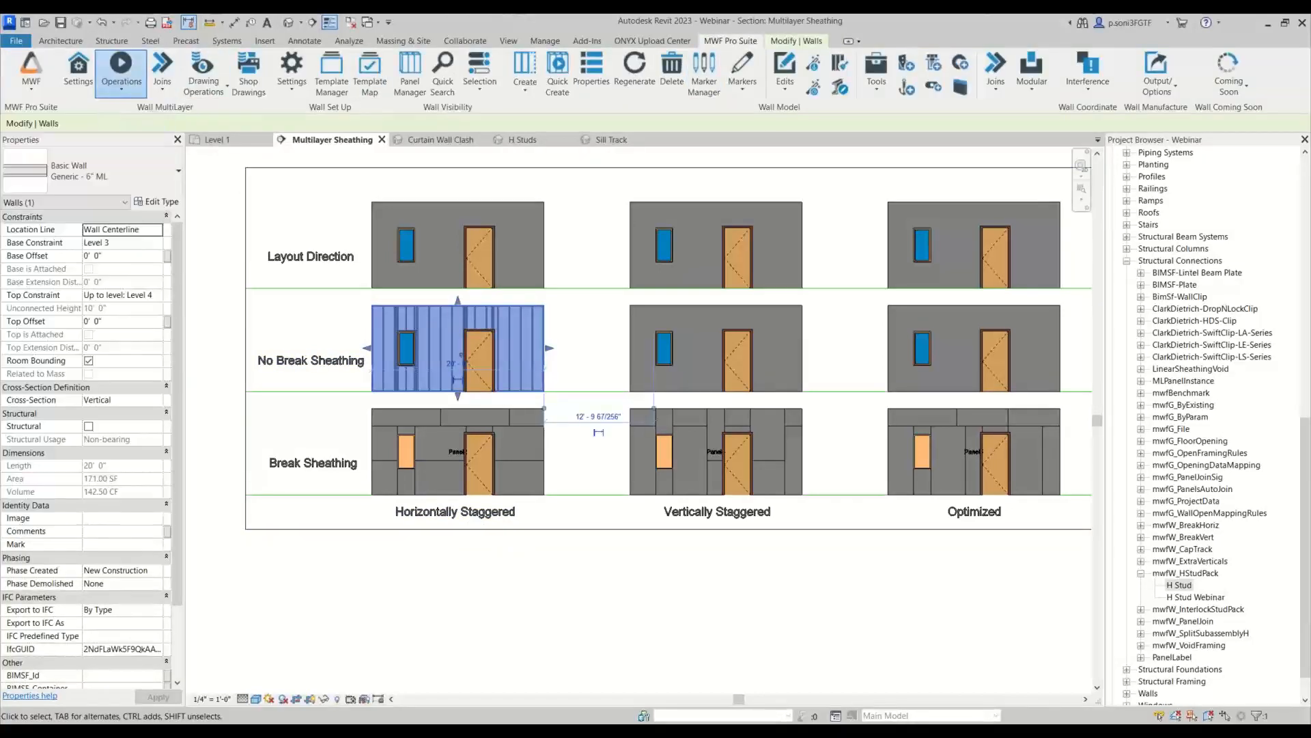
pyautogui.moveTo(531, 173); pyautogui.dragTo(509, 157)
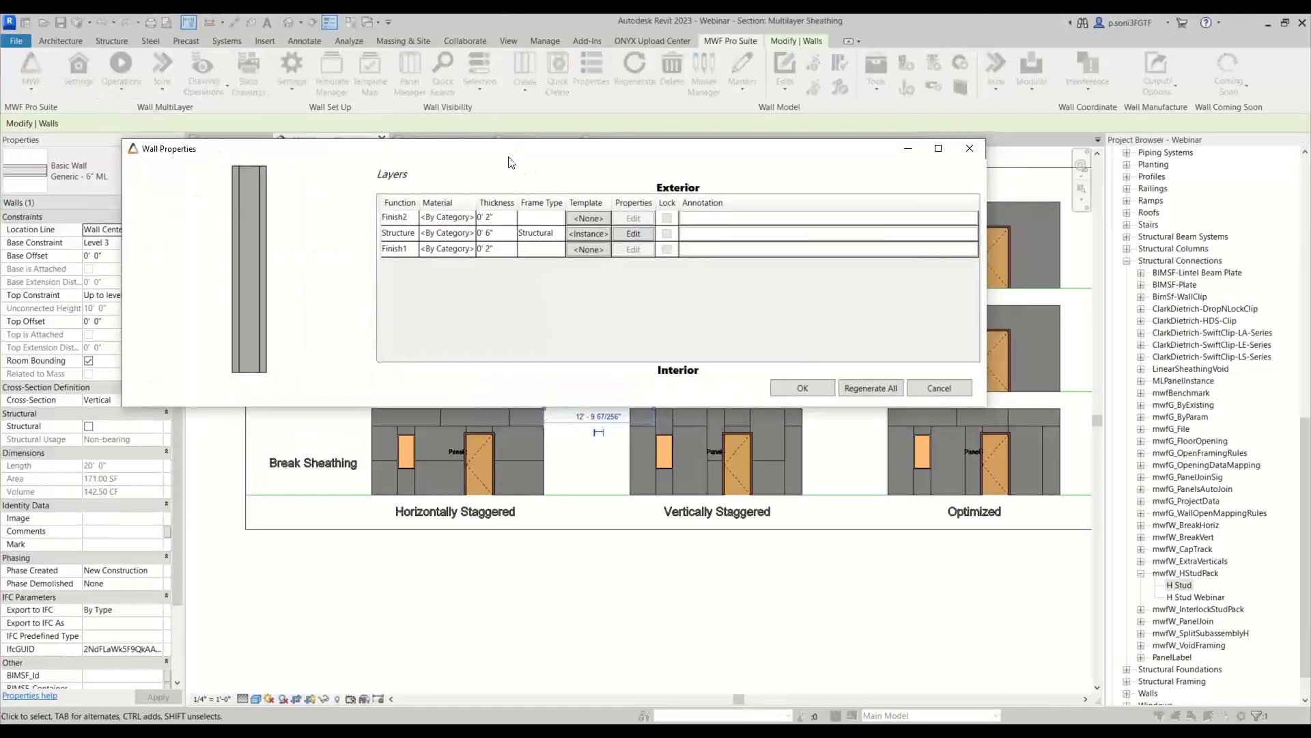
pyautogui.click(586, 217)
pyautogui.moveTo(1282, 294); pyautogui.dragTo(658, 224)
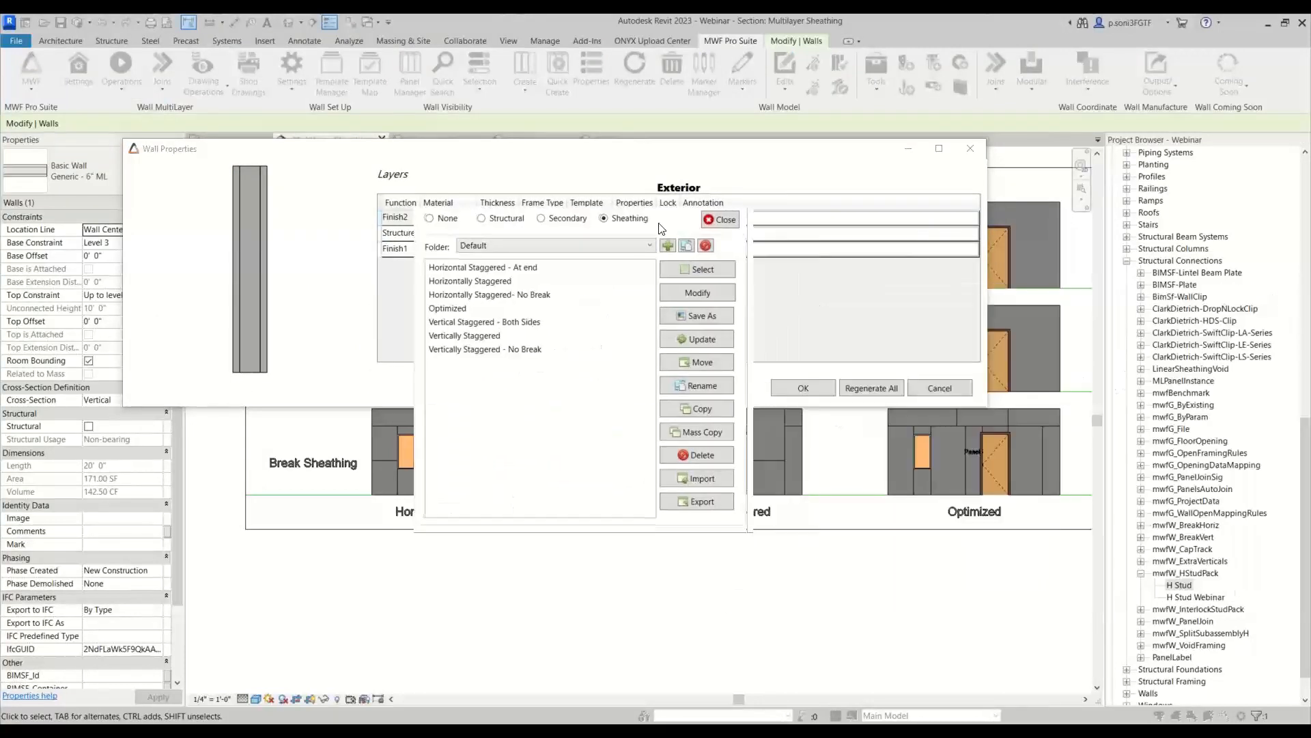
pyautogui.click(514, 296)
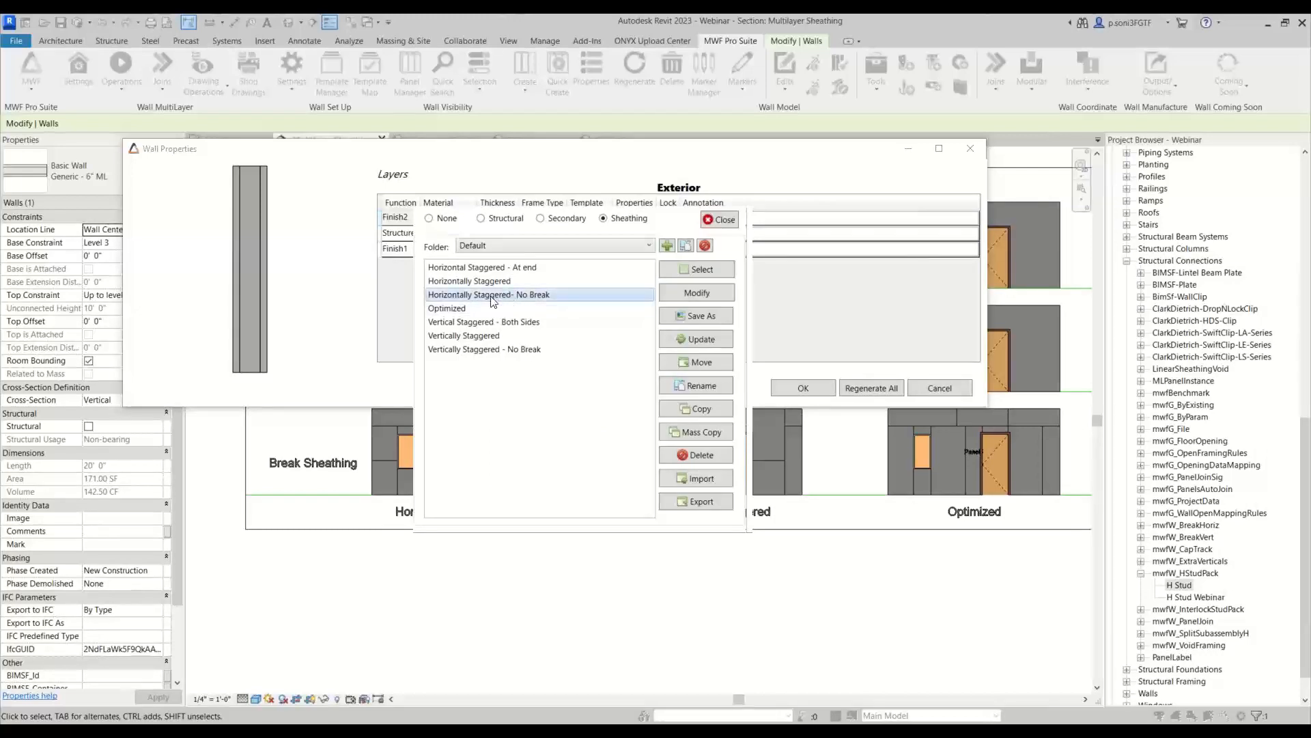
pyautogui.click(680, 265)
# Step: Assign the Horizontally Staggered- No Break template to the same wall's Finish1 layer and apply the wall properties
pyautogui.click(645, 250)
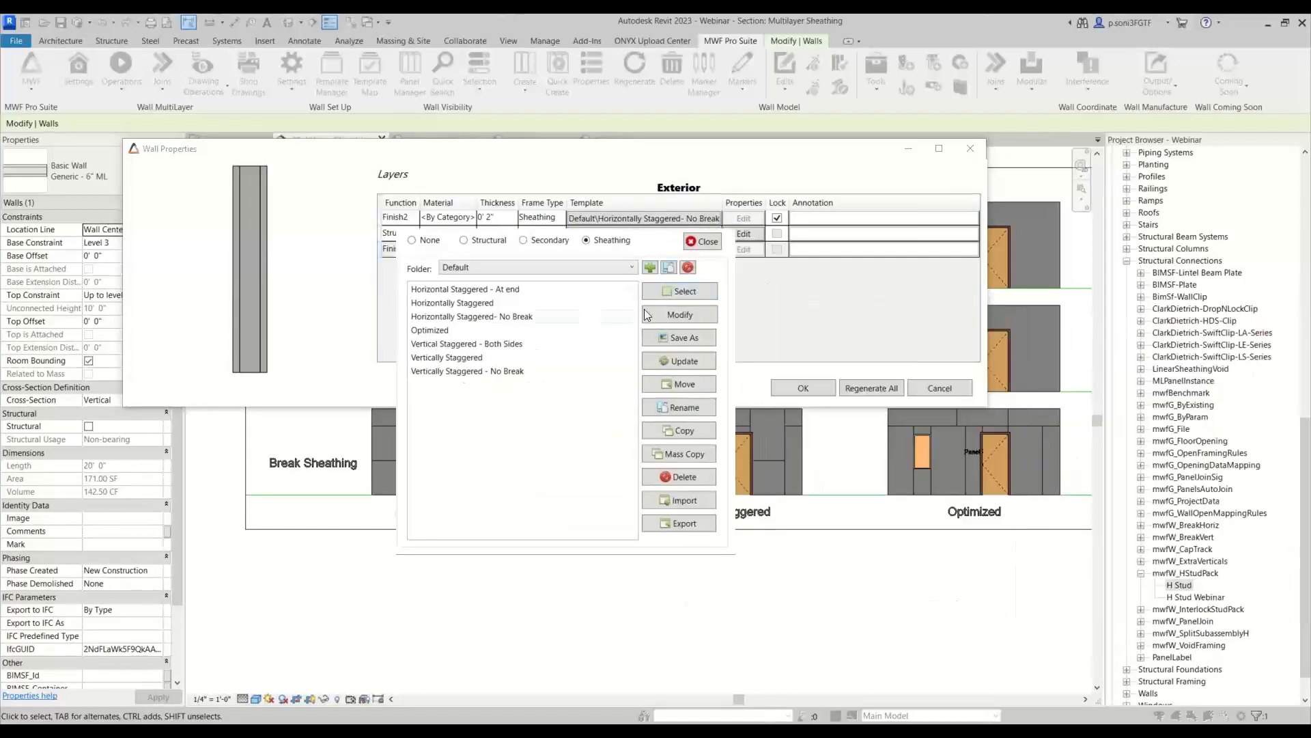
pyautogui.click(510, 316)
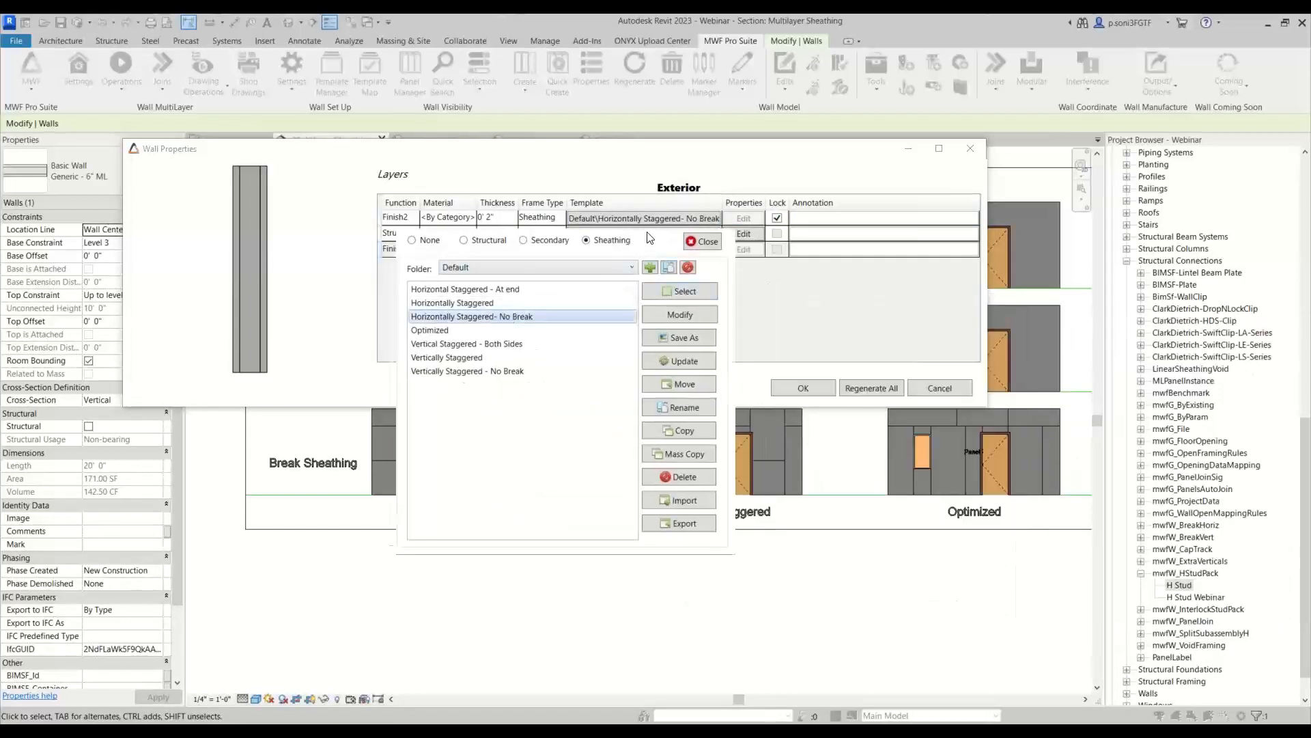
pyautogui.click(670, 276)
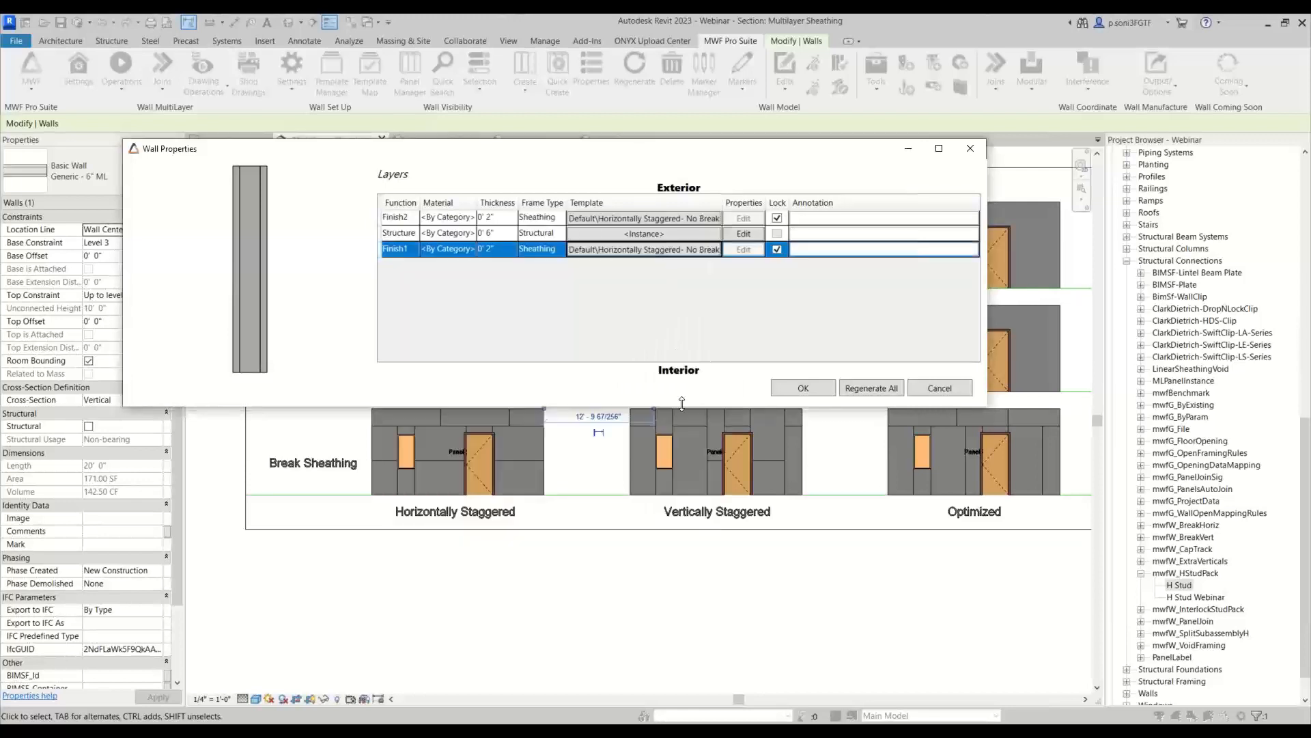
pyautogui.click(804, 388)
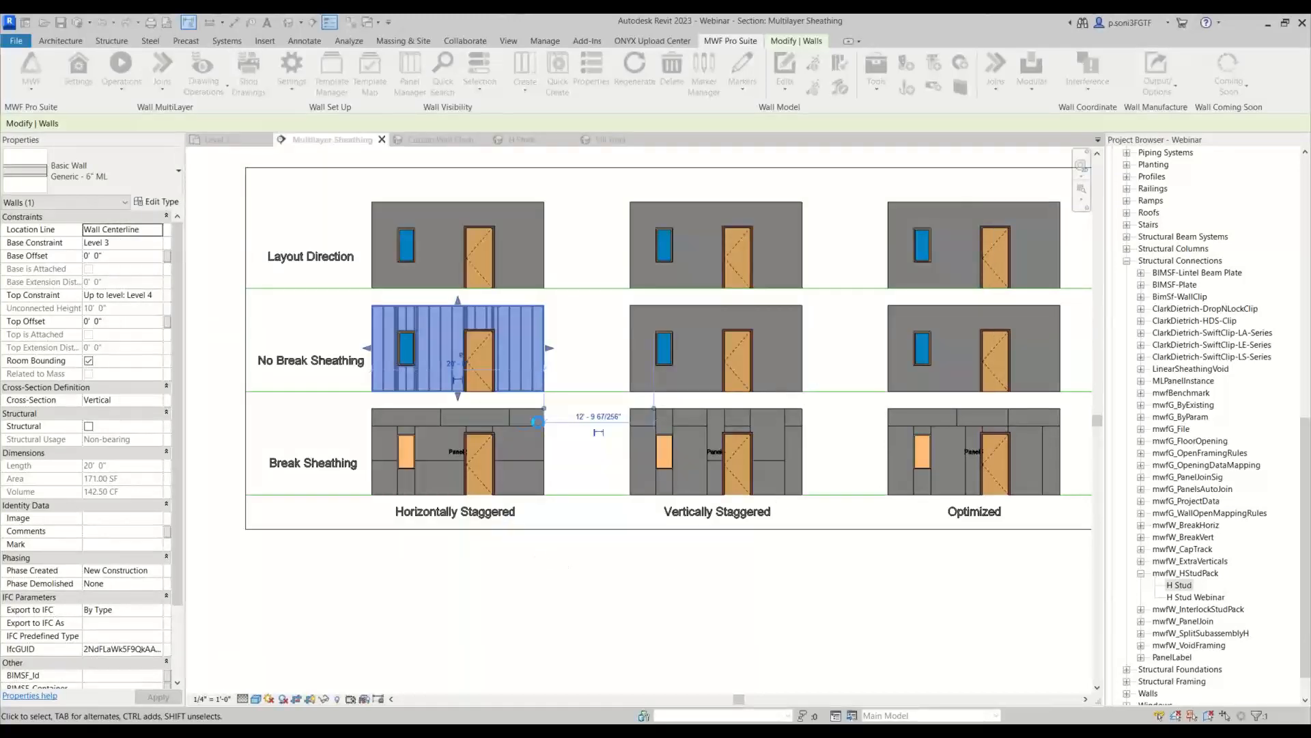
pyautogui.click(598, 334)
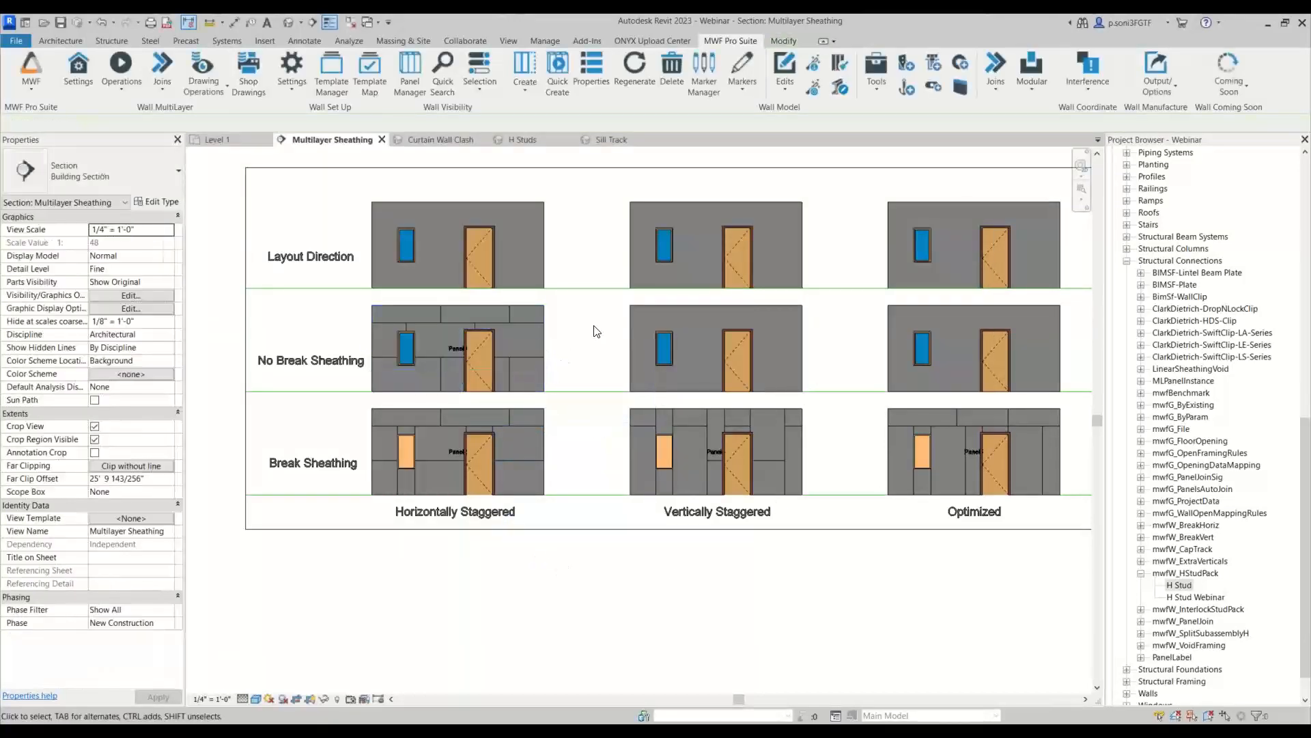
# Step: Assign the Vertically Staggered - No Break sheathing template to the Finish2 layer of the Vertically Staggered wall in the No Break Sheathing row
pyautogui.scroll(2, 411, 417)
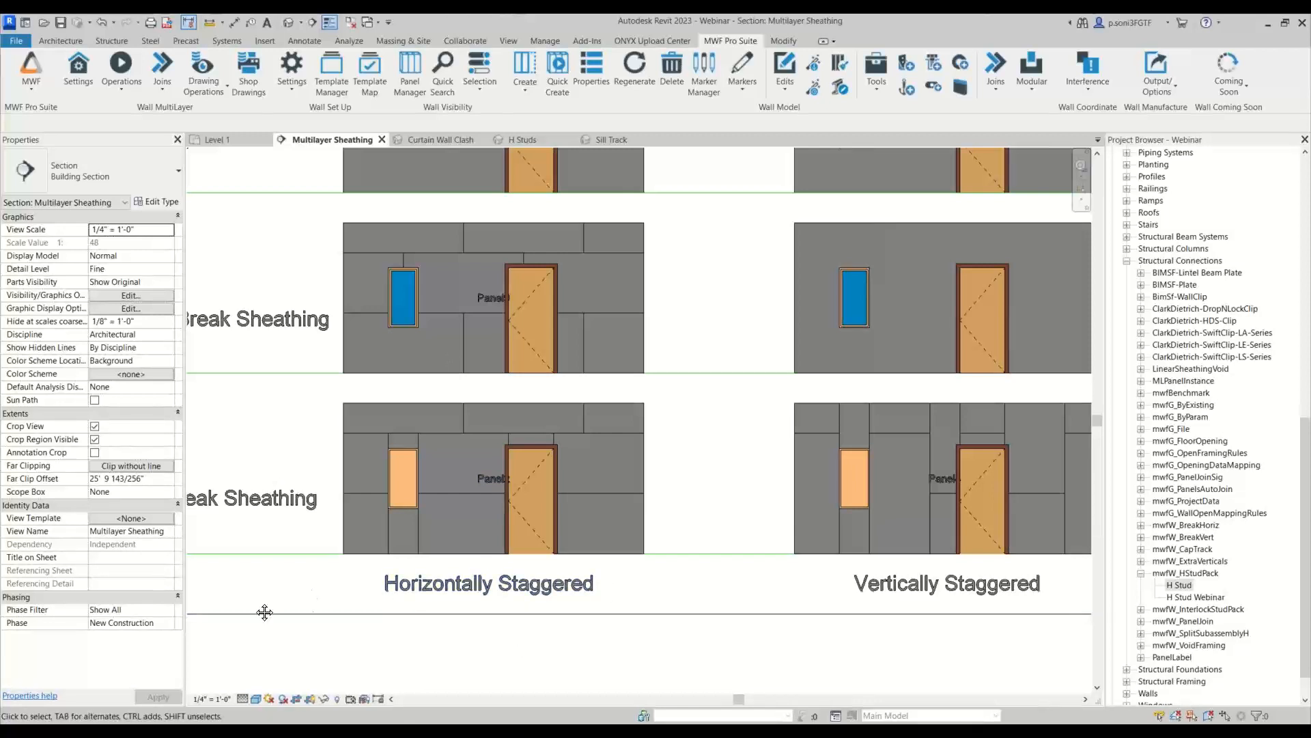
pyautogui.moveTo(263, 608); pyautogui.dragTo(348, 606, button='middle')
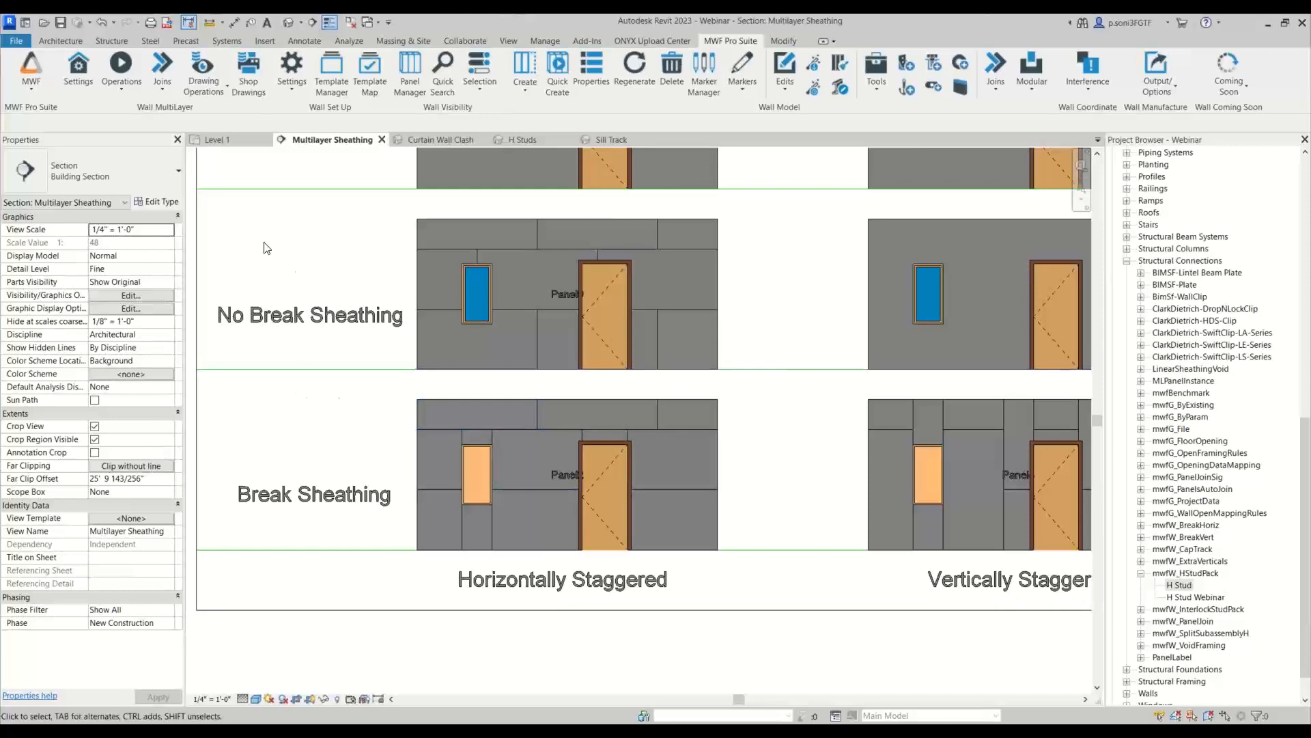
pyautogui.scroll(-2, 751, 539)
pyautogui.scroll(2, 683, 396)
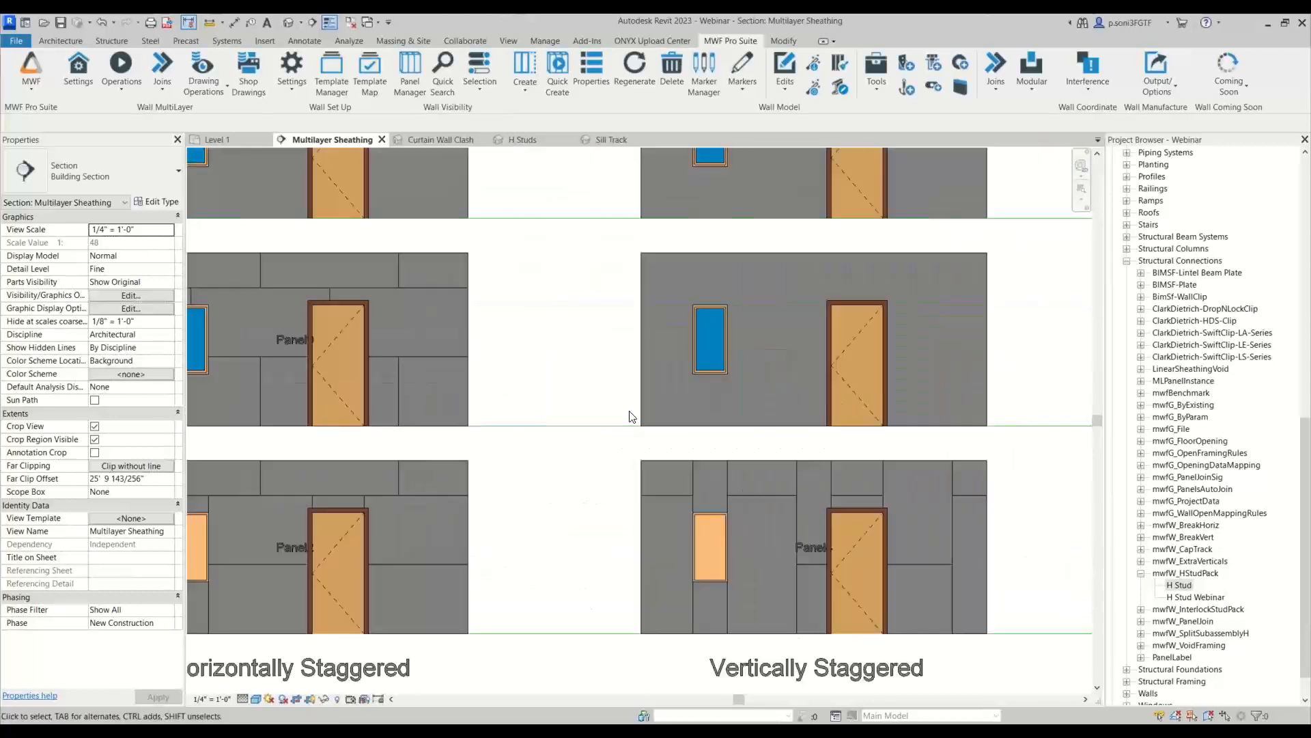
pyautogui.click(644, 388)
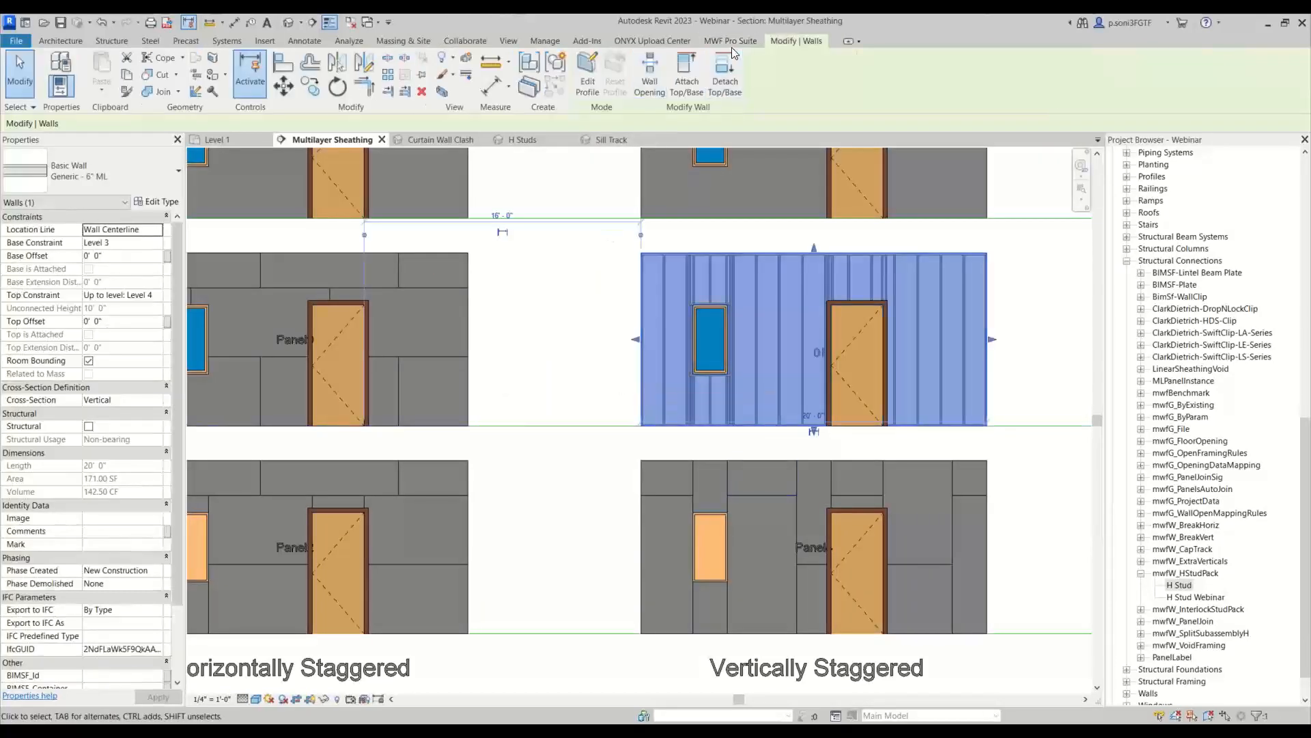
pyautogui.click(730, 40)
pyautogui.click(117, 71)
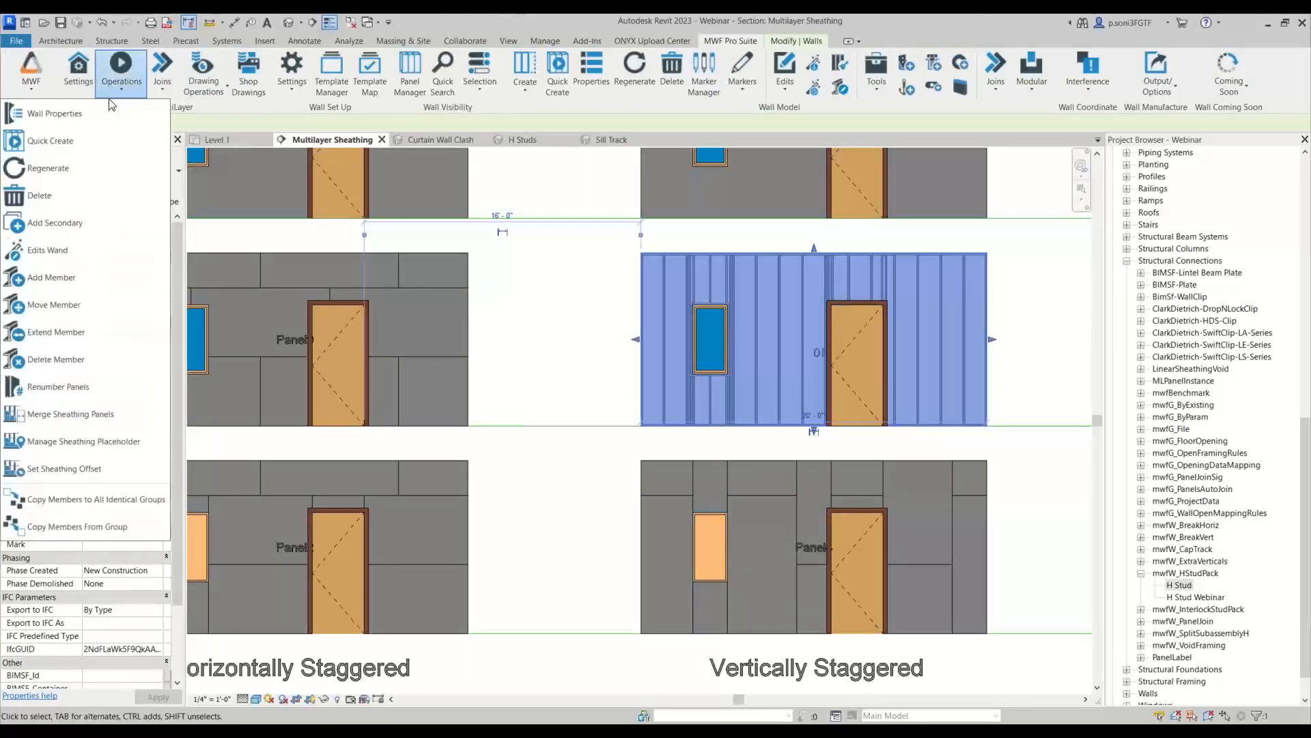
pyautogui.click(105, 111)
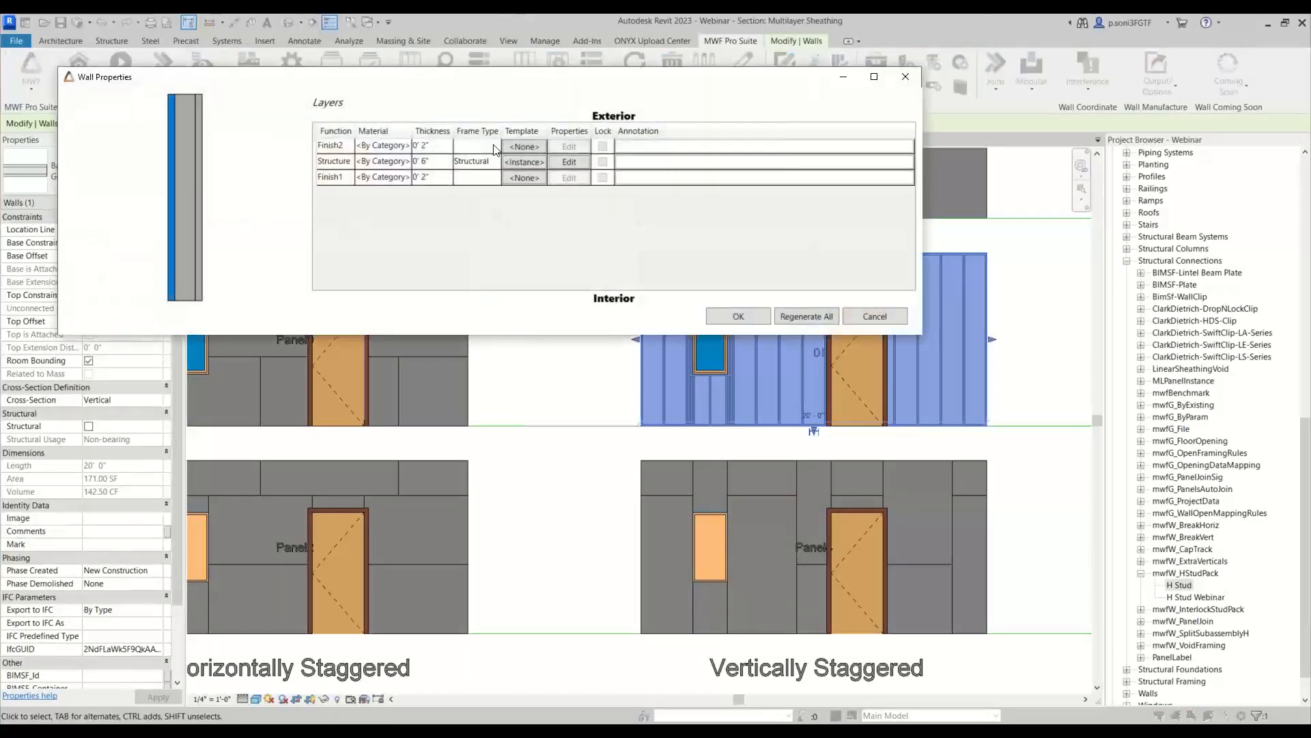
pyautogui.click(532, 161)
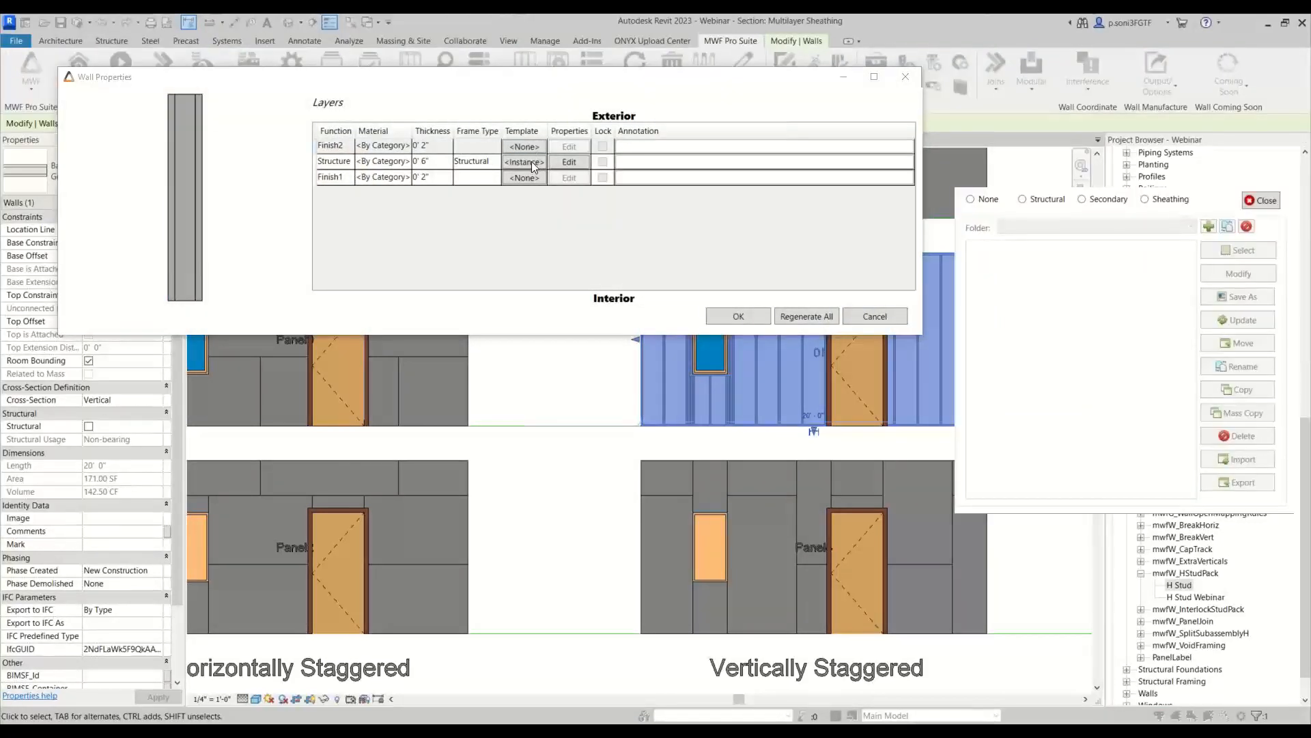
pyautogui.click(1151, 203)
pyautogui.moveTo(1199, 199); pyautogui.dragTo(856, 197)
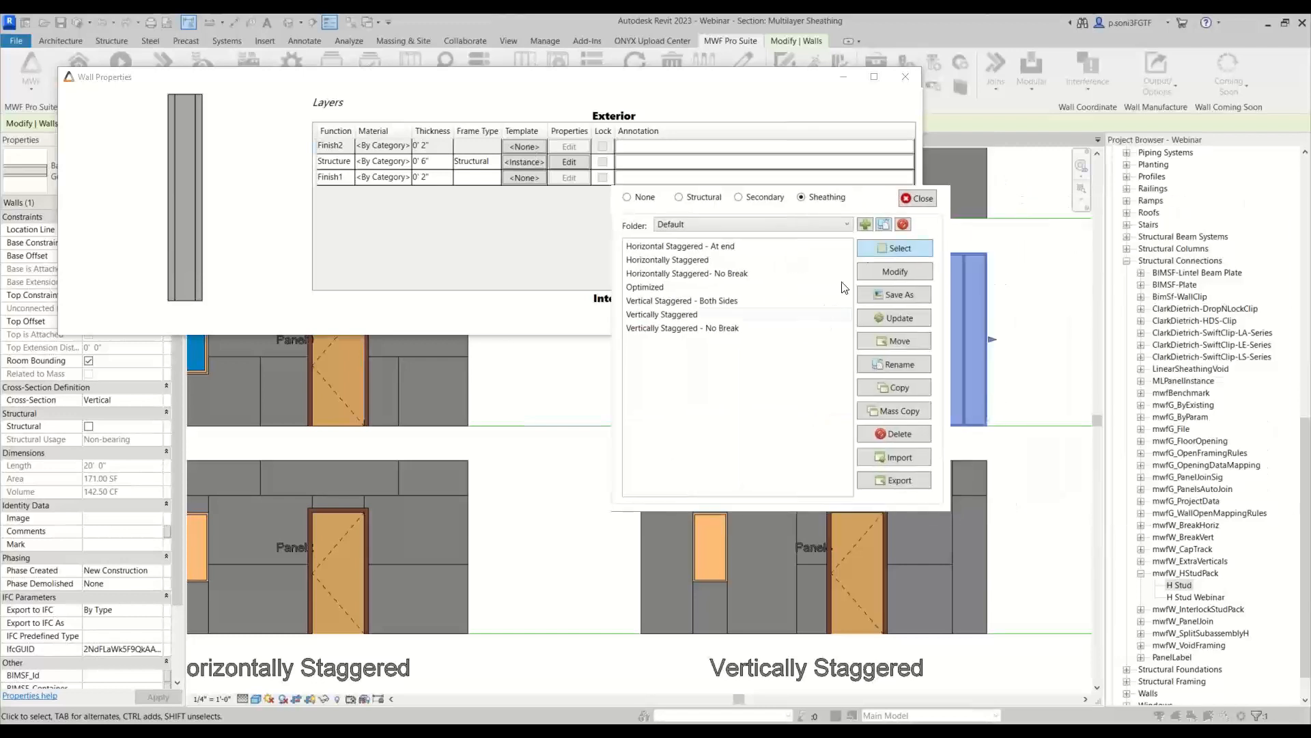
pyautogui.click(690, 330)
pyautogui.click(928, 252)
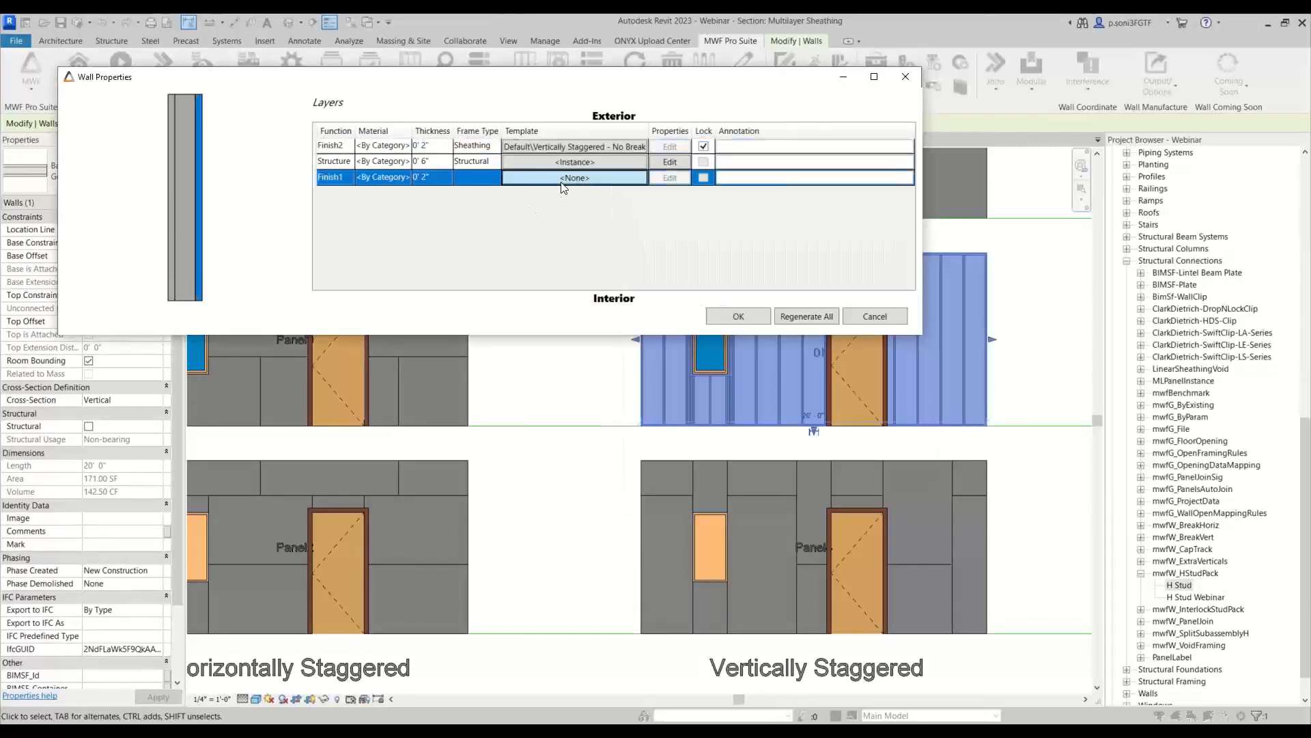
# Step: Assign the Vertically Staggered - No Break template to that wall's Finish1 layer and apply the wall properties
pyautogui.click(1143, 238)
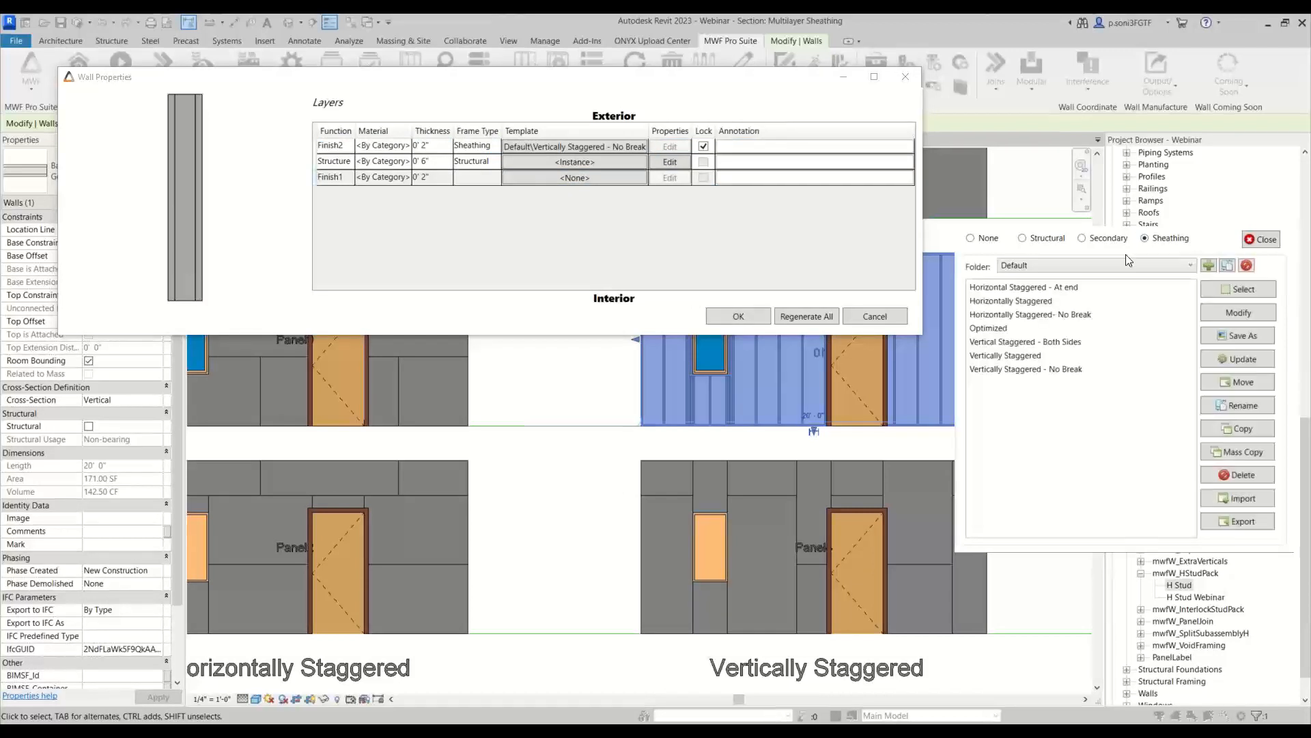
pyautogui.click(1039, 369)
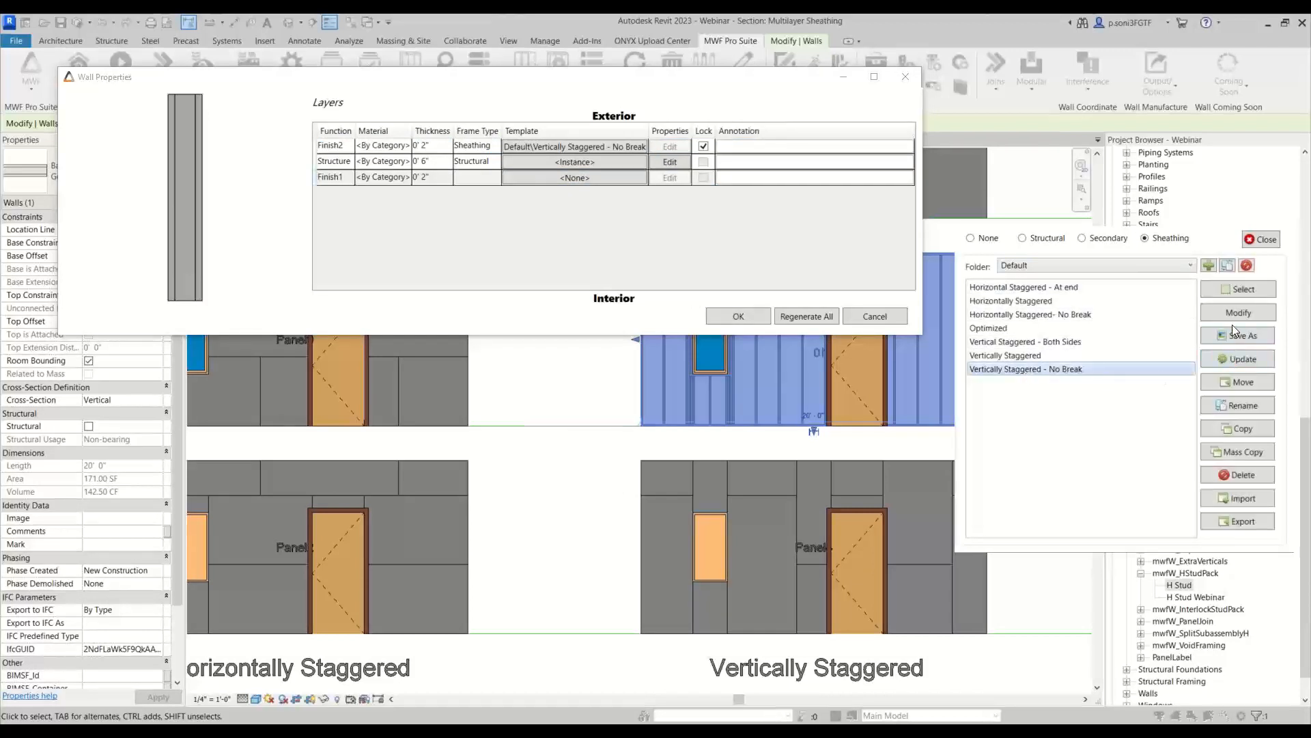
pyautogui.click(1236, 290)
pyautogui.click(753, 313)
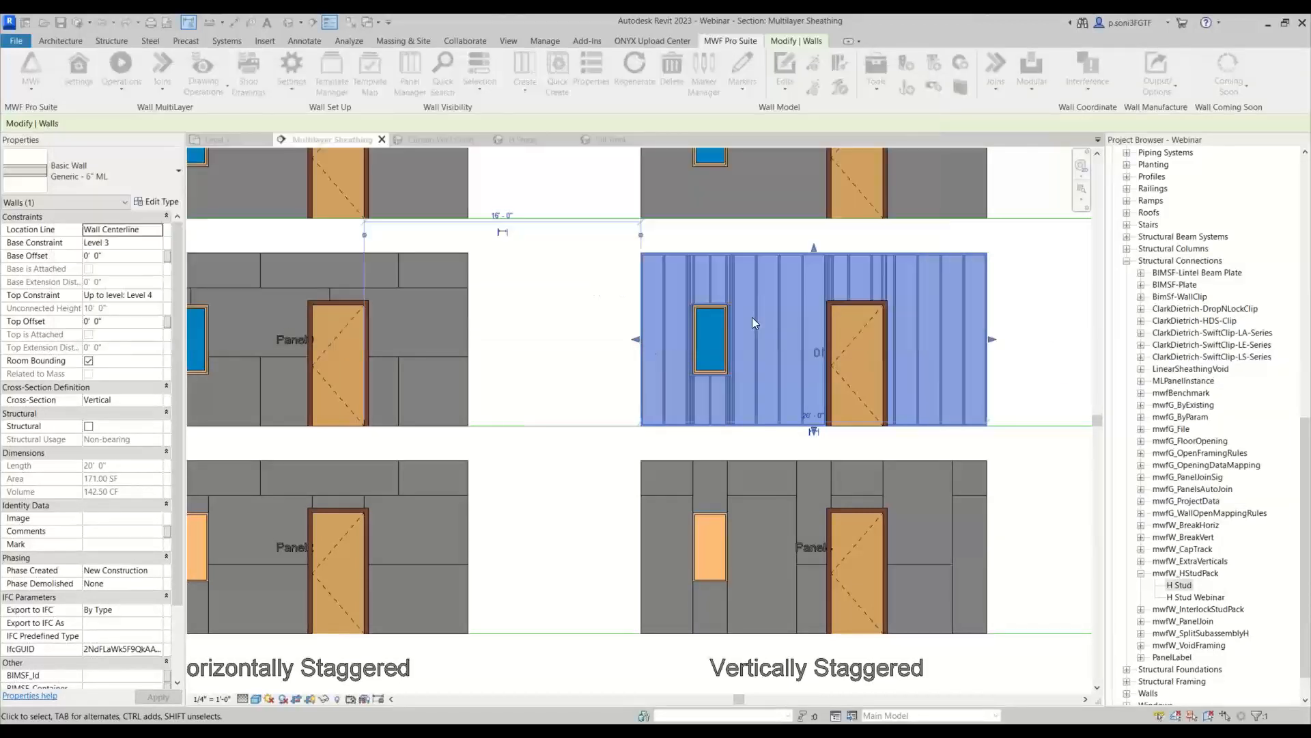
pyautogui.click(549, 365)
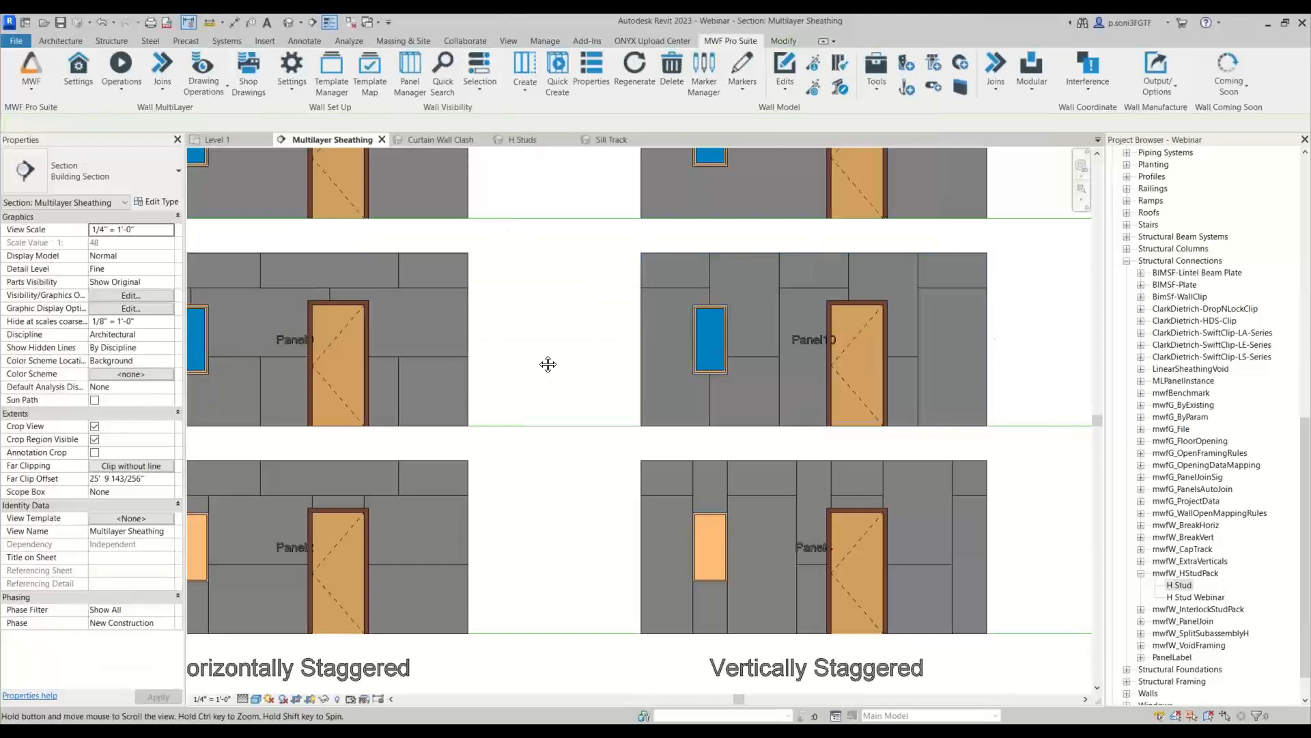
# Step: Compare the panel breaks around the openings on the Vertically Staggered walls in the No Break and Break Sheathing rows, and return to the overview
pyautogui.moveTo(549, 364); pyautogui.dragTo(387, 324, button='middle')
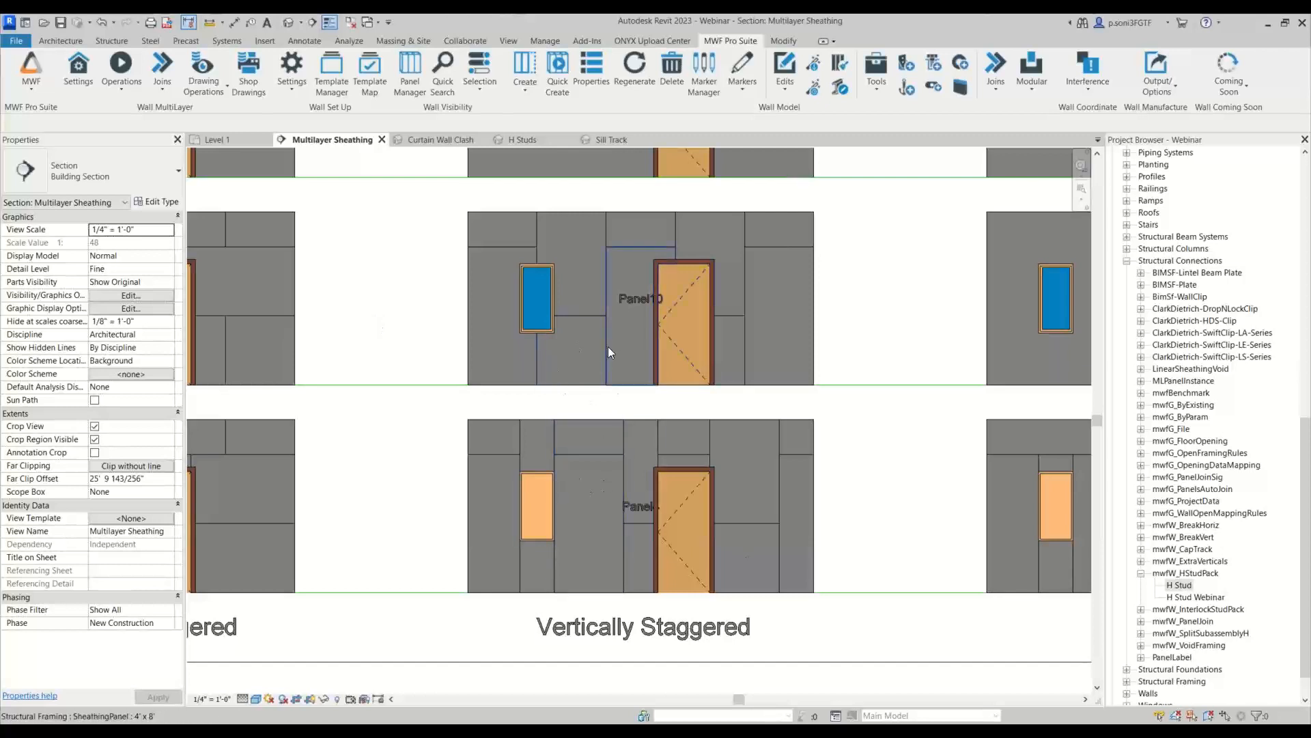
pyautogui.scroll(-3, 792, 482)
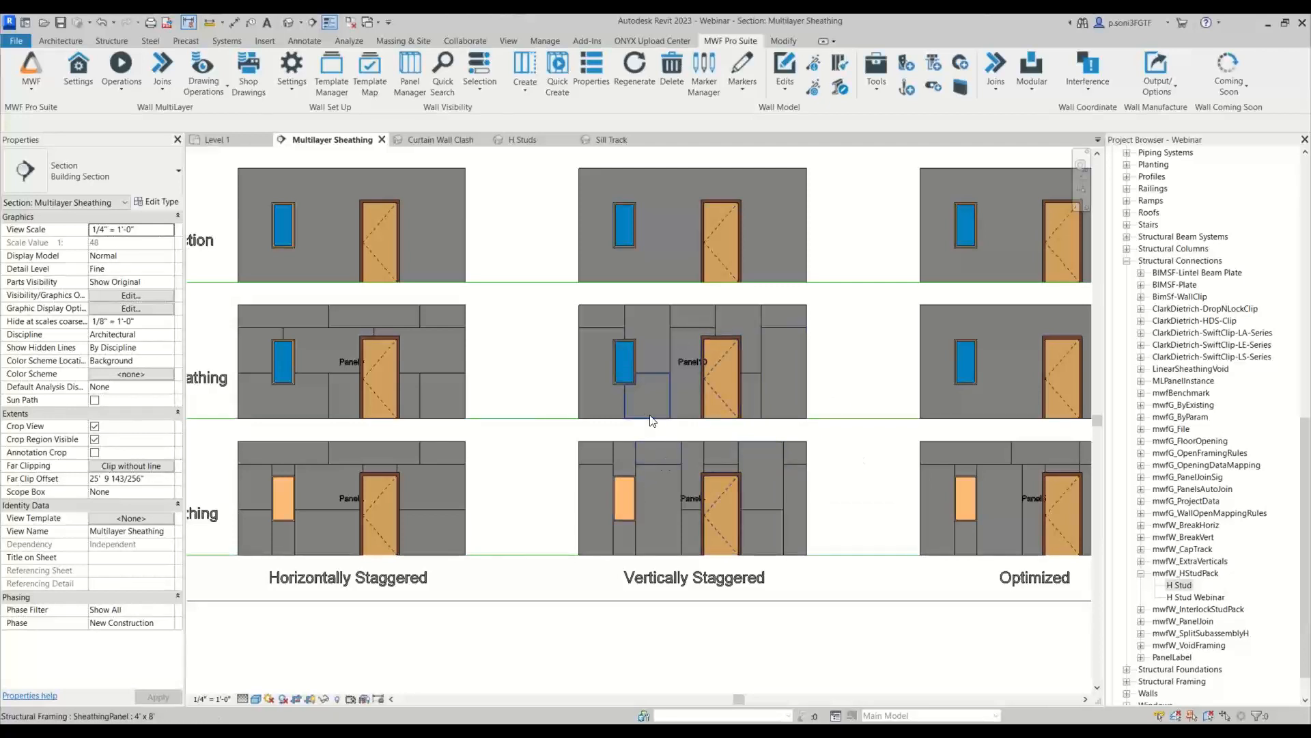
pyautogui.scroll(-2, 717, 433)
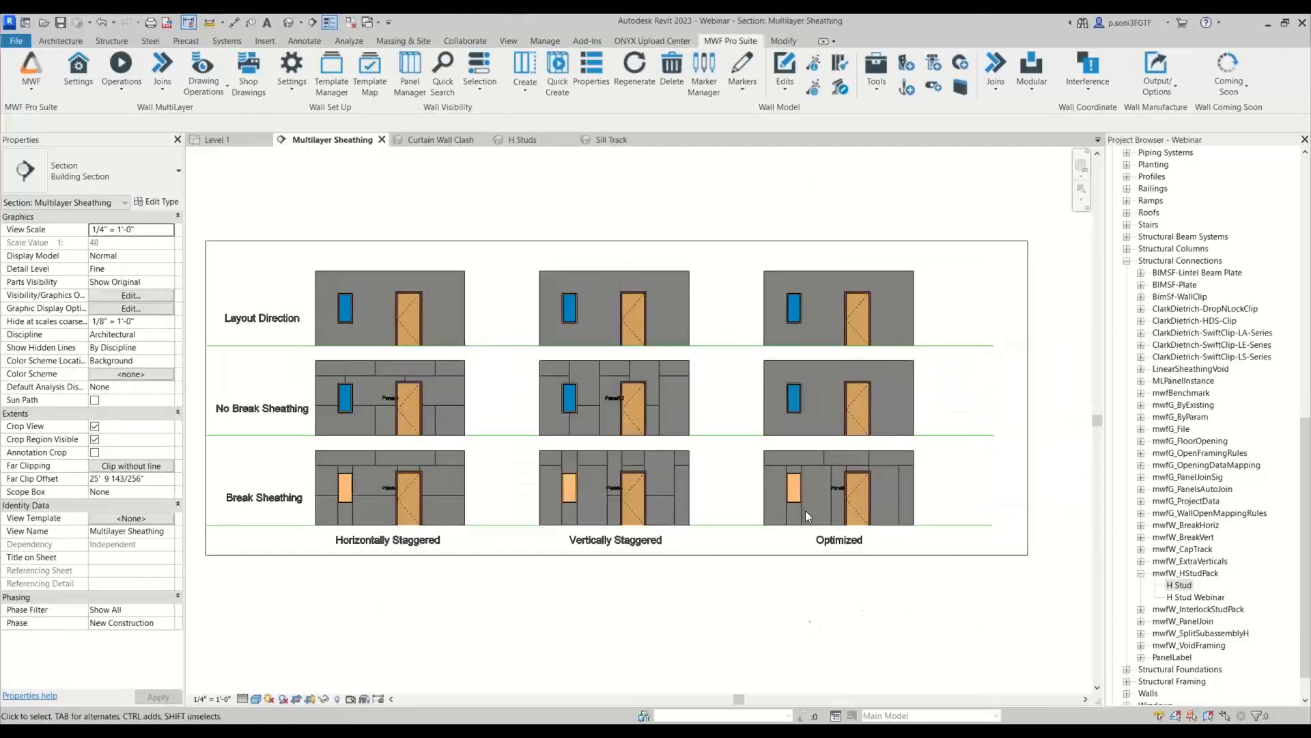
pyautogui.scroll(3, 784, 374)
pyautogui.scroll(-1, 797, 384)
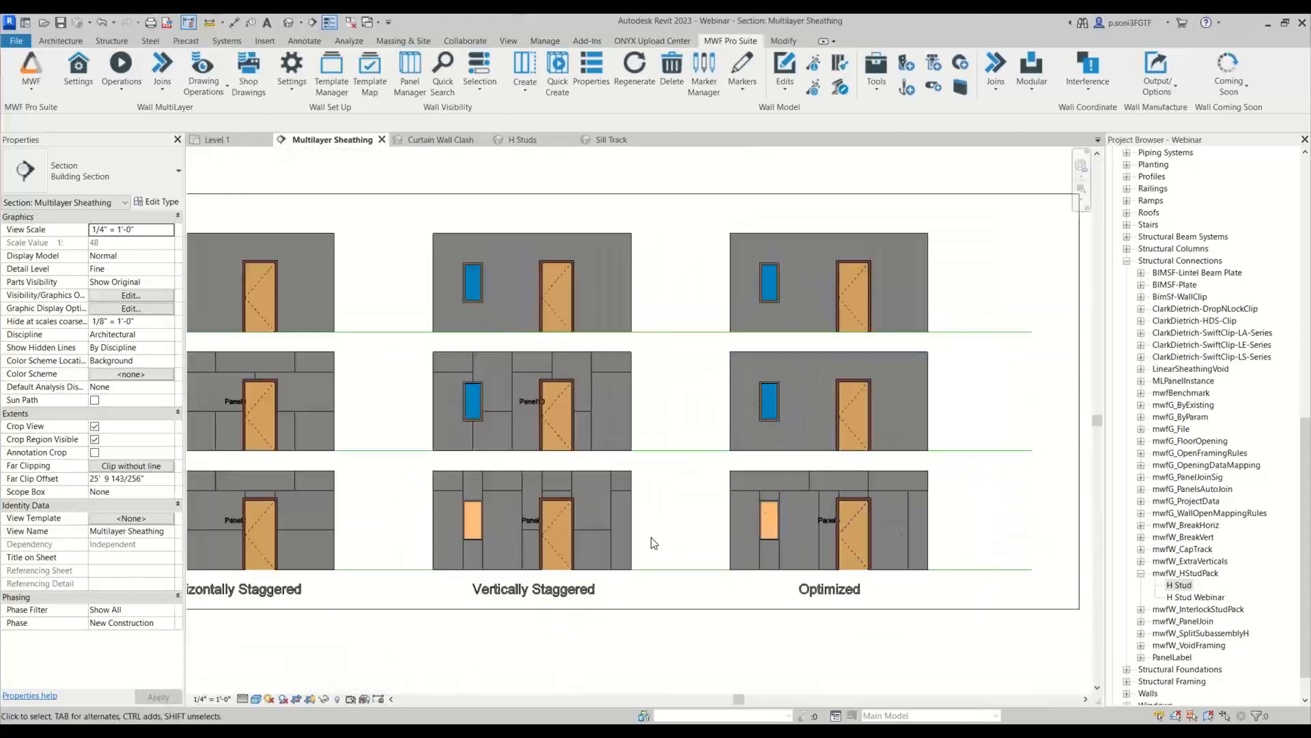
pyautogui.scroll(1, 850, 552)
pyautogui.scroll(-2, 720, 644)
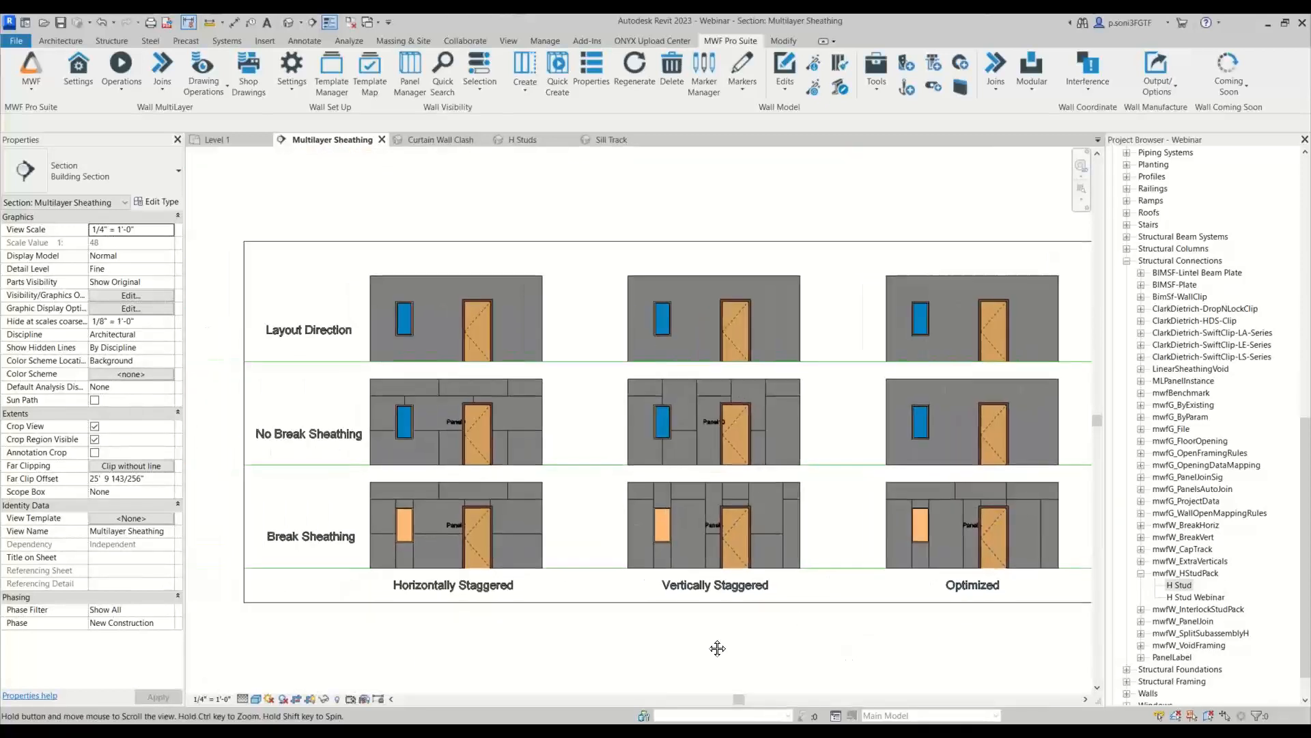
pyautogui.moveTo(540, 367); pyautogui.dragTo(541, 342, button='middle')
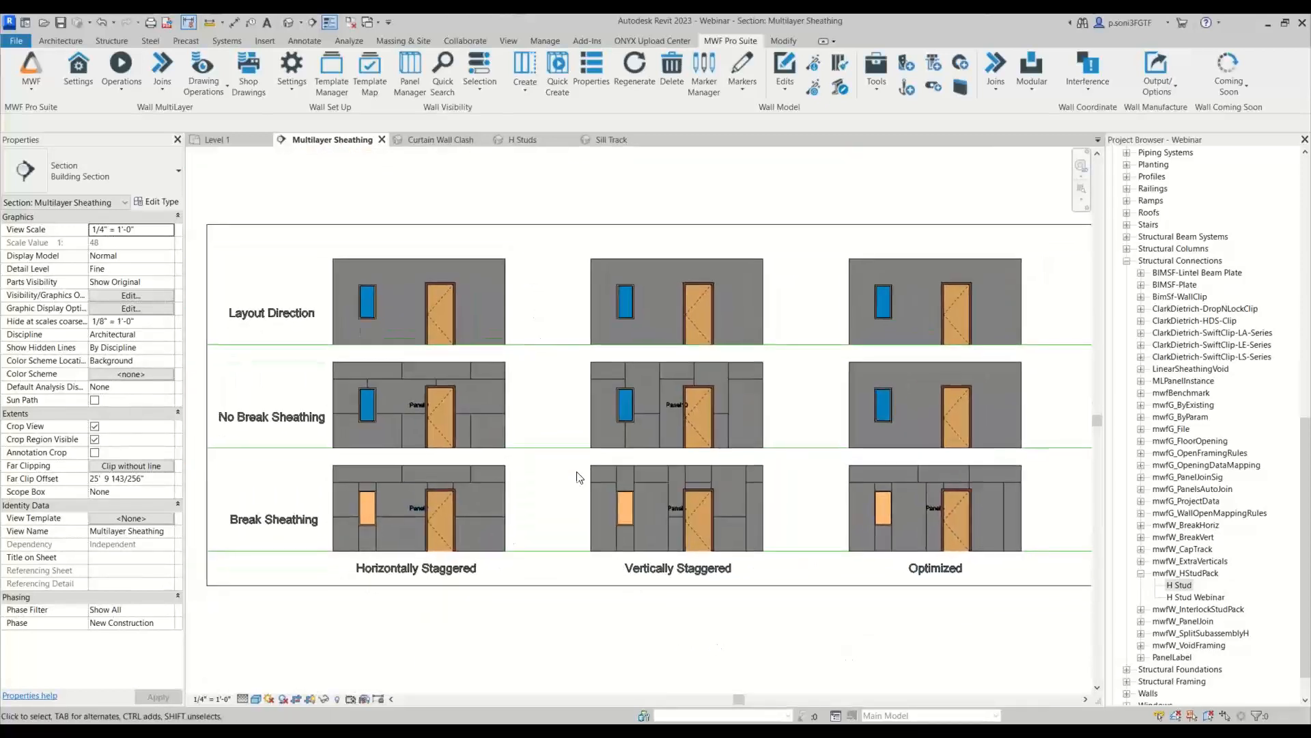
pyautogui.scroll(2, 275, 345)
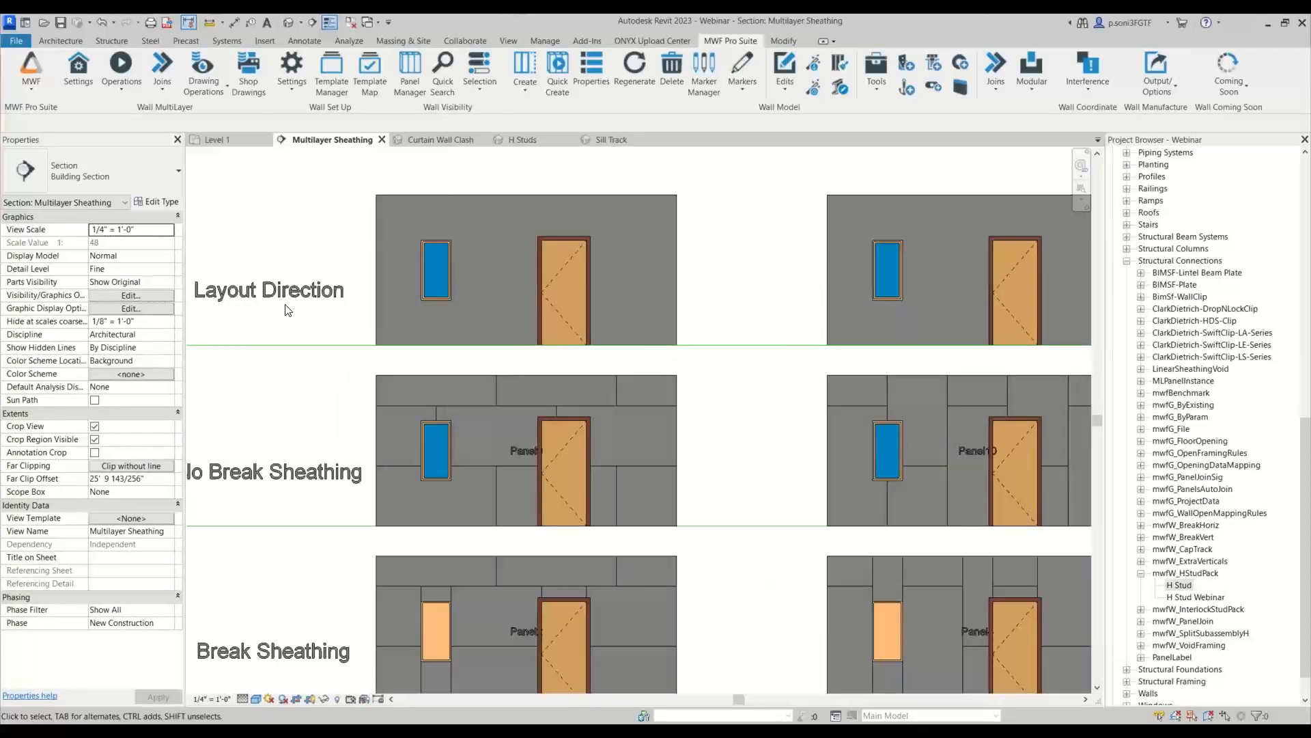
pyautogui.scroll(-2, 286, 311)
pyautogui.scroll(1, 284, 314)
pyautogui.click(367, 213)
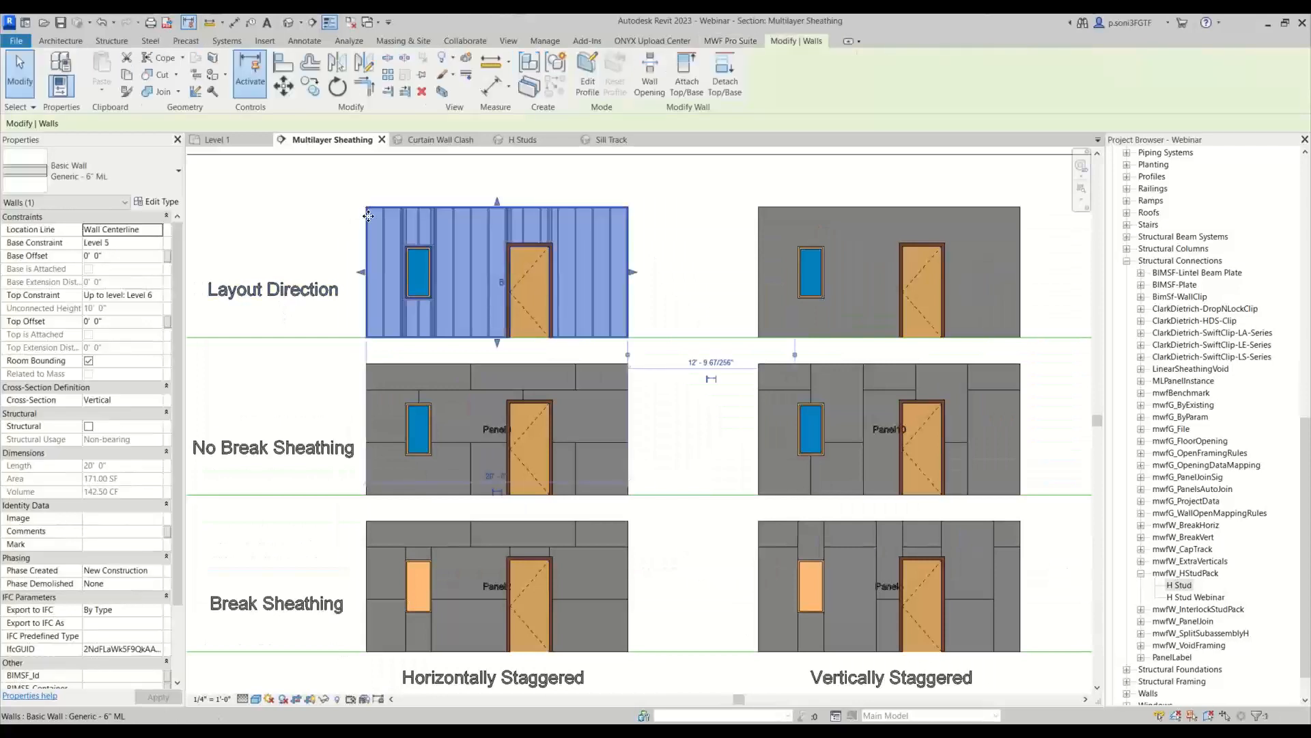
pyautogui.click(121, 75)
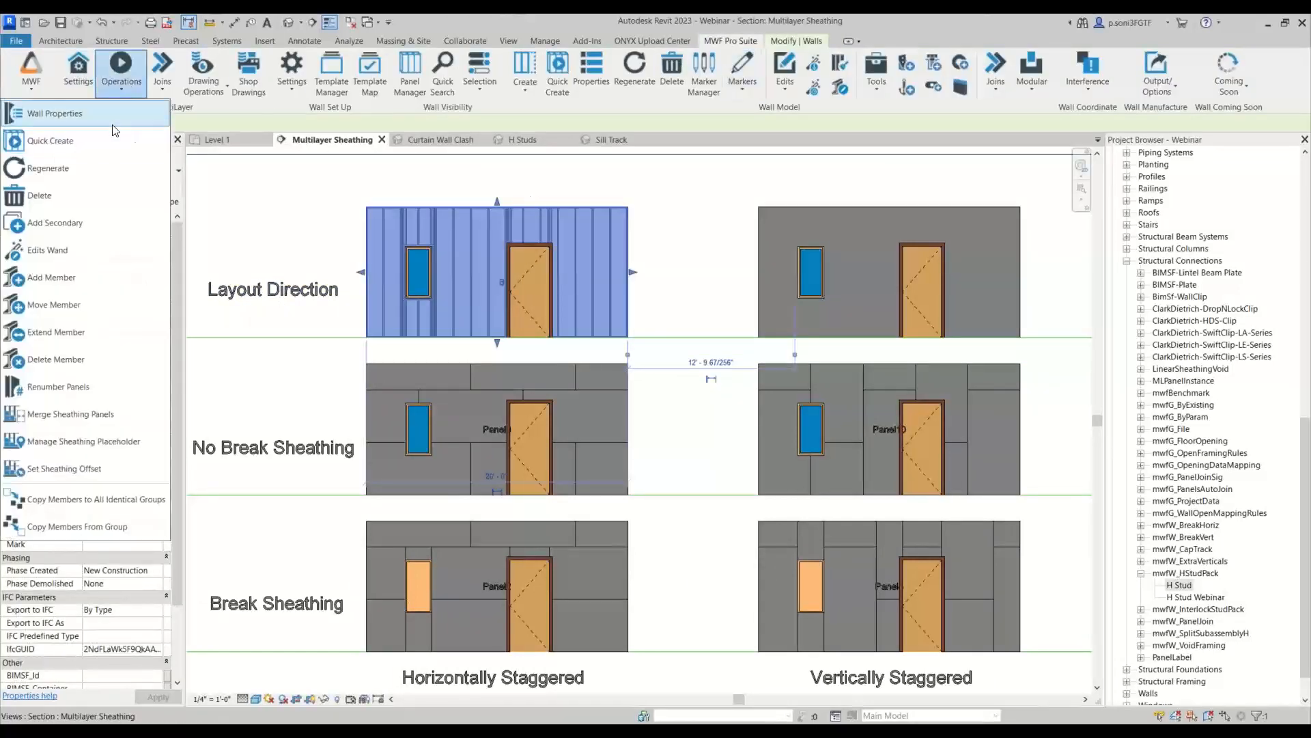
pyautogui.click(115, 113)
pyautogui.moveTo(496, 171); pyautogui.dragTo(466, 160)
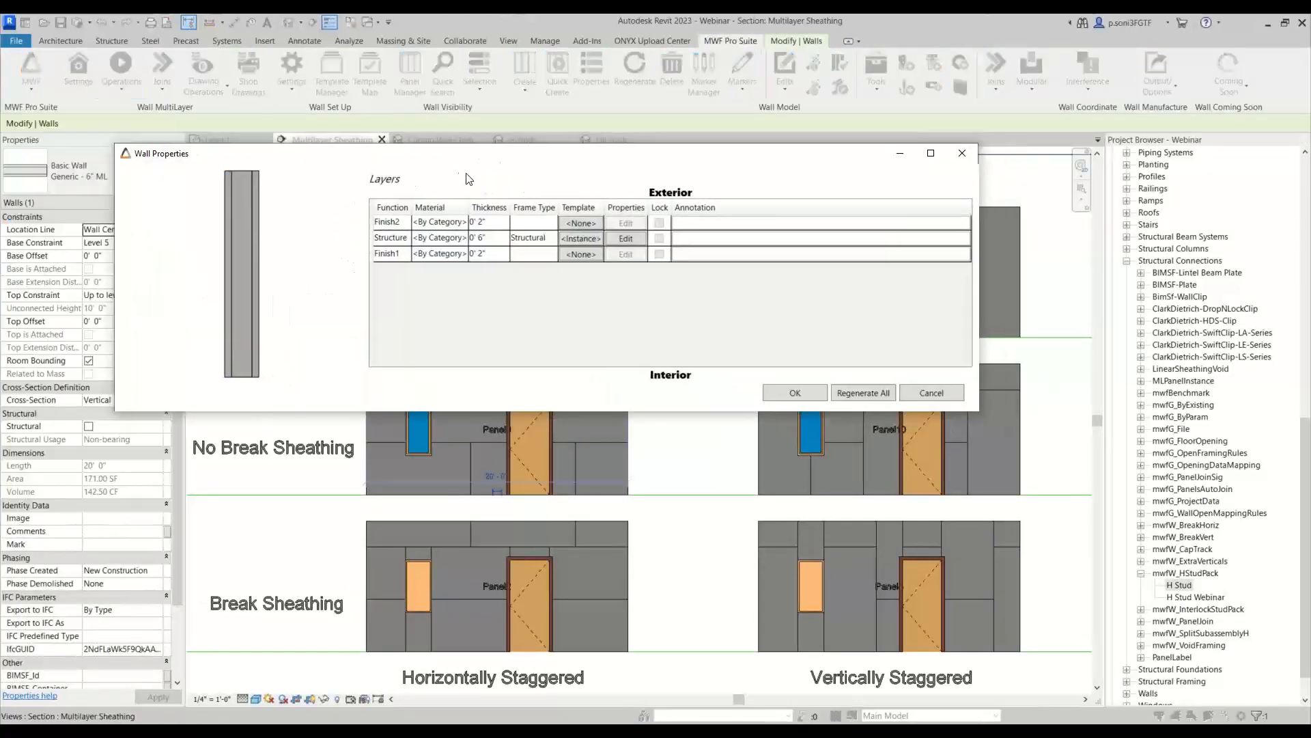
pyautogui.click(592, 228)
pyautogui.click(593, 223)
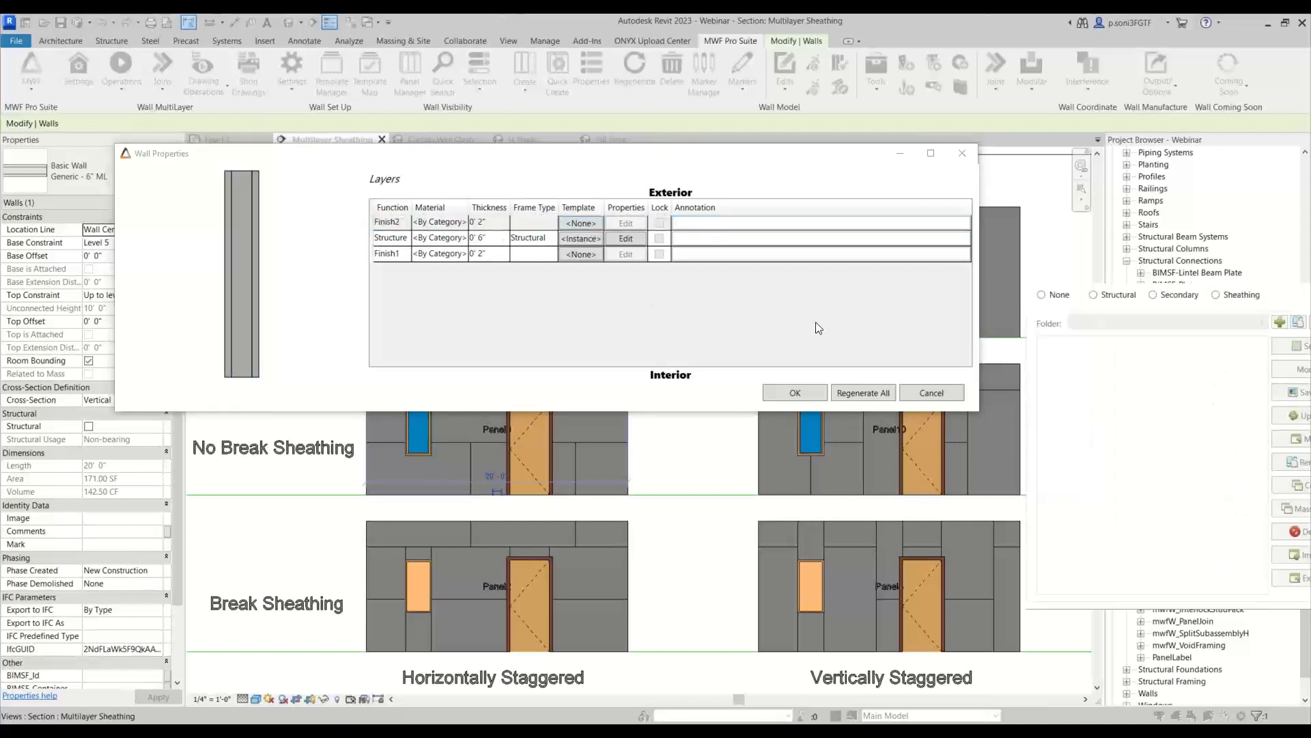
pyautogui.click(1217, 294)
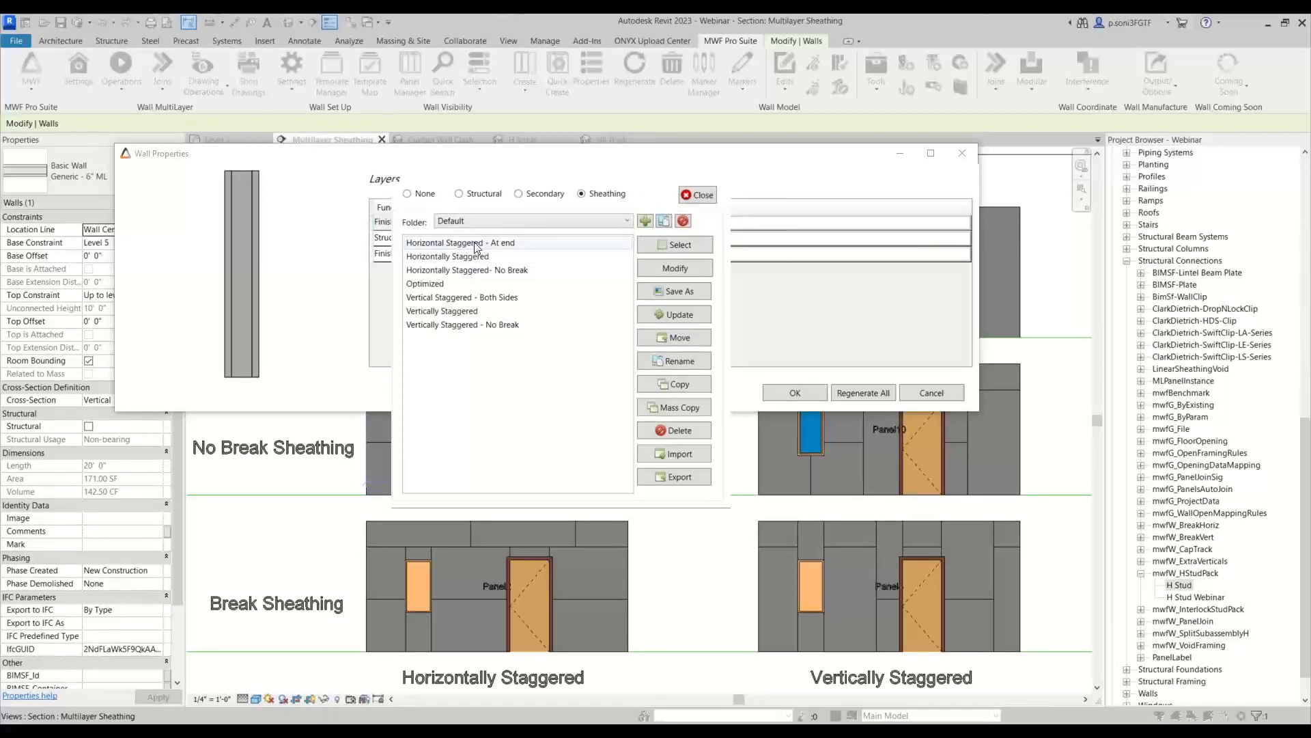
pyautogui.click(698, 195)
pyautogui.click(963, 153)
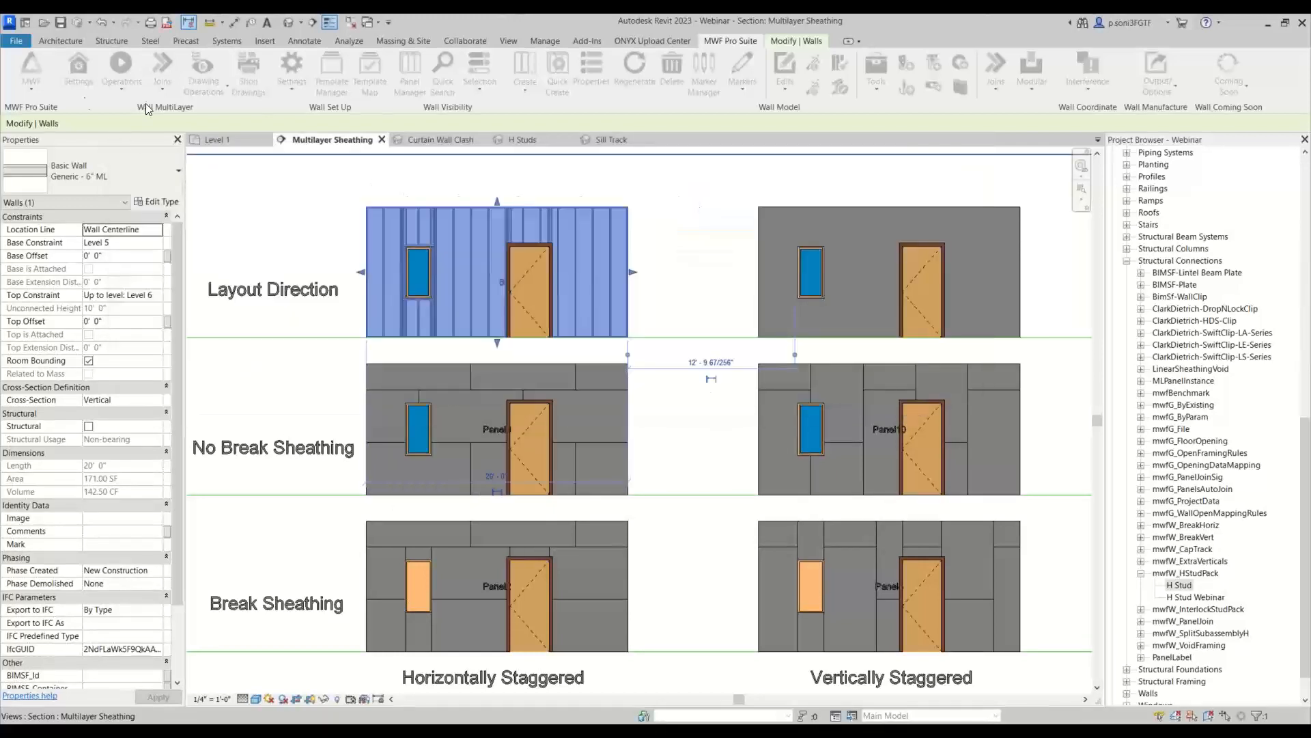
# Step: Review the layout direction options of the Horizontally Staggered sheathing template in the project settings and close them without changes
pyautogui.click(78, 68)
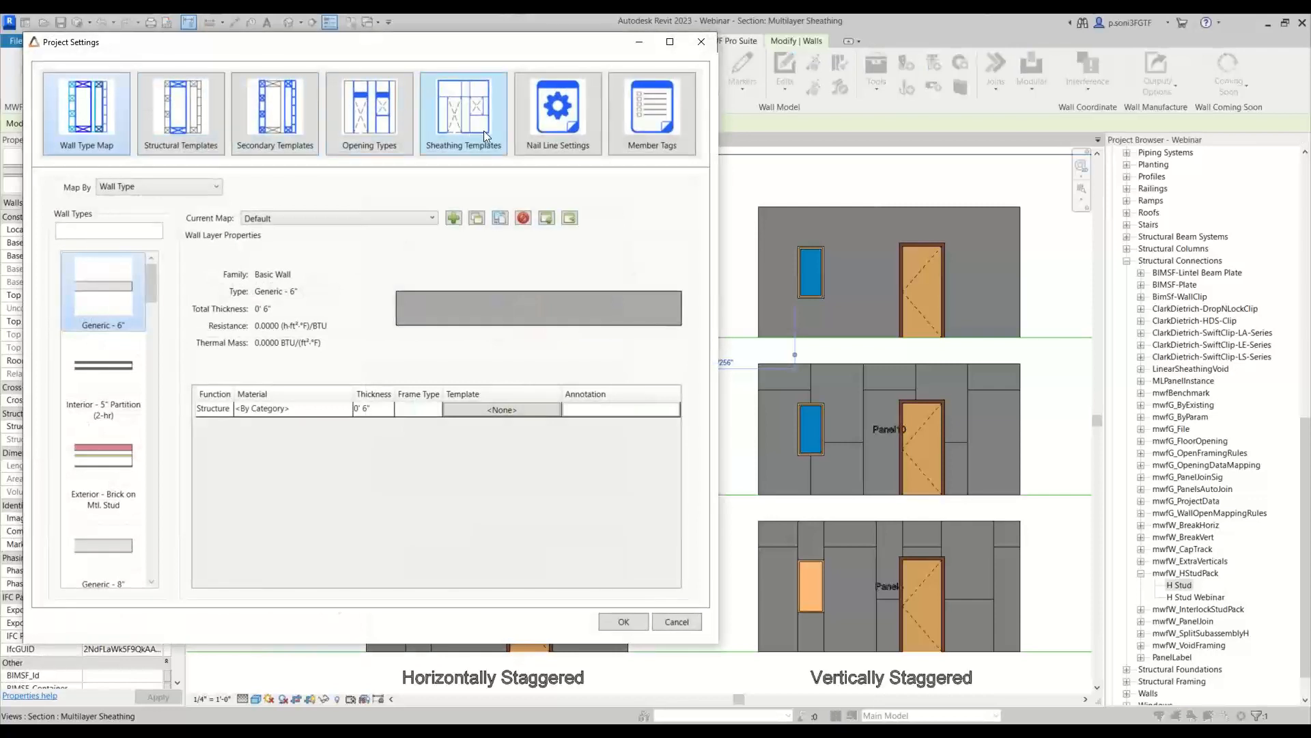
pyautogui.click(485, 130)
pyautogui.click(410, 223)
pyautogui.click(527, 233)
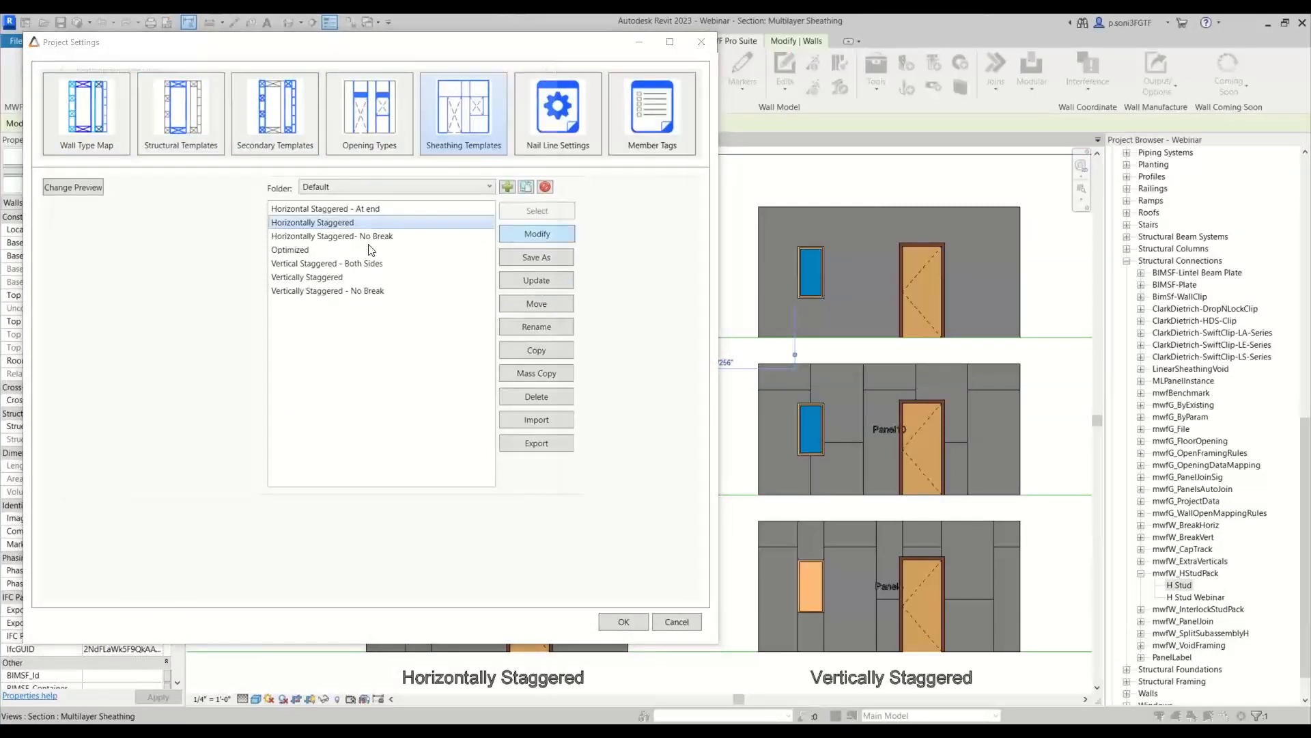
pyautogui.click(144, 78)
pyautogui.moveTo(267, 60); pyautogui.dragTo(596, 67)
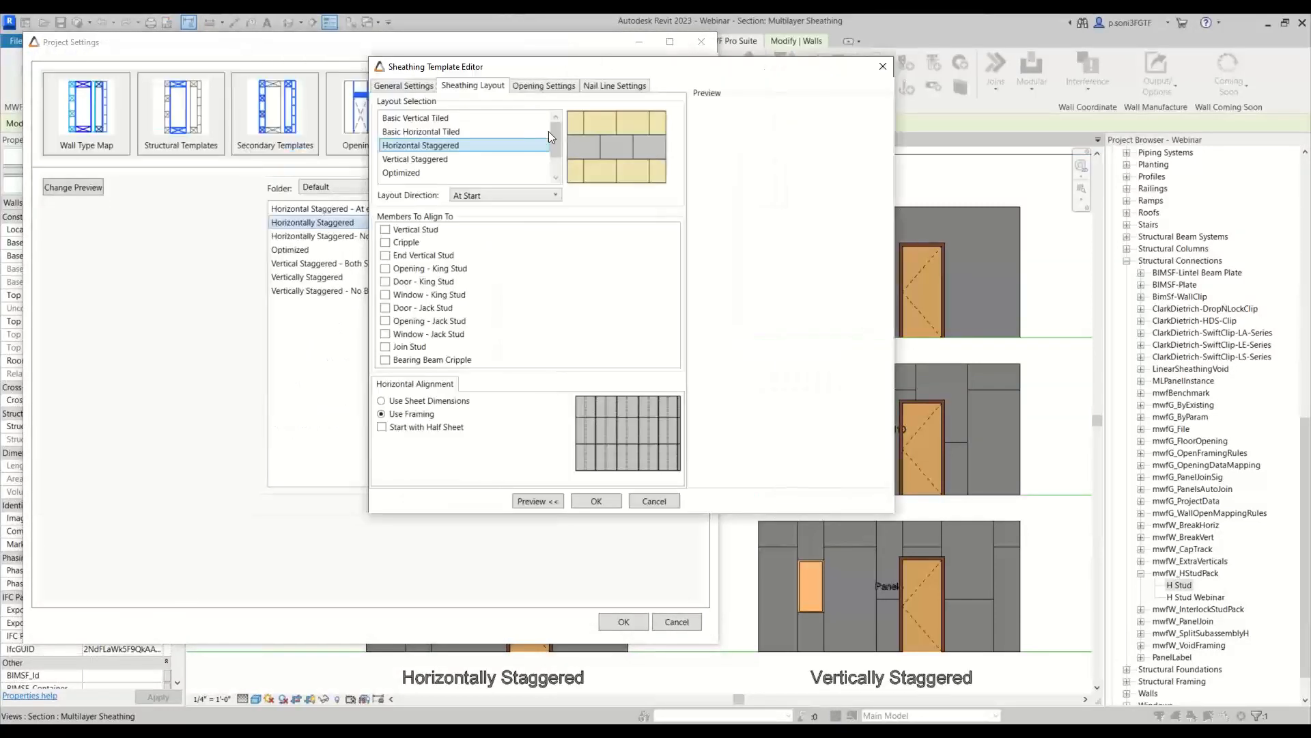
pyautogui.click(493, 195)
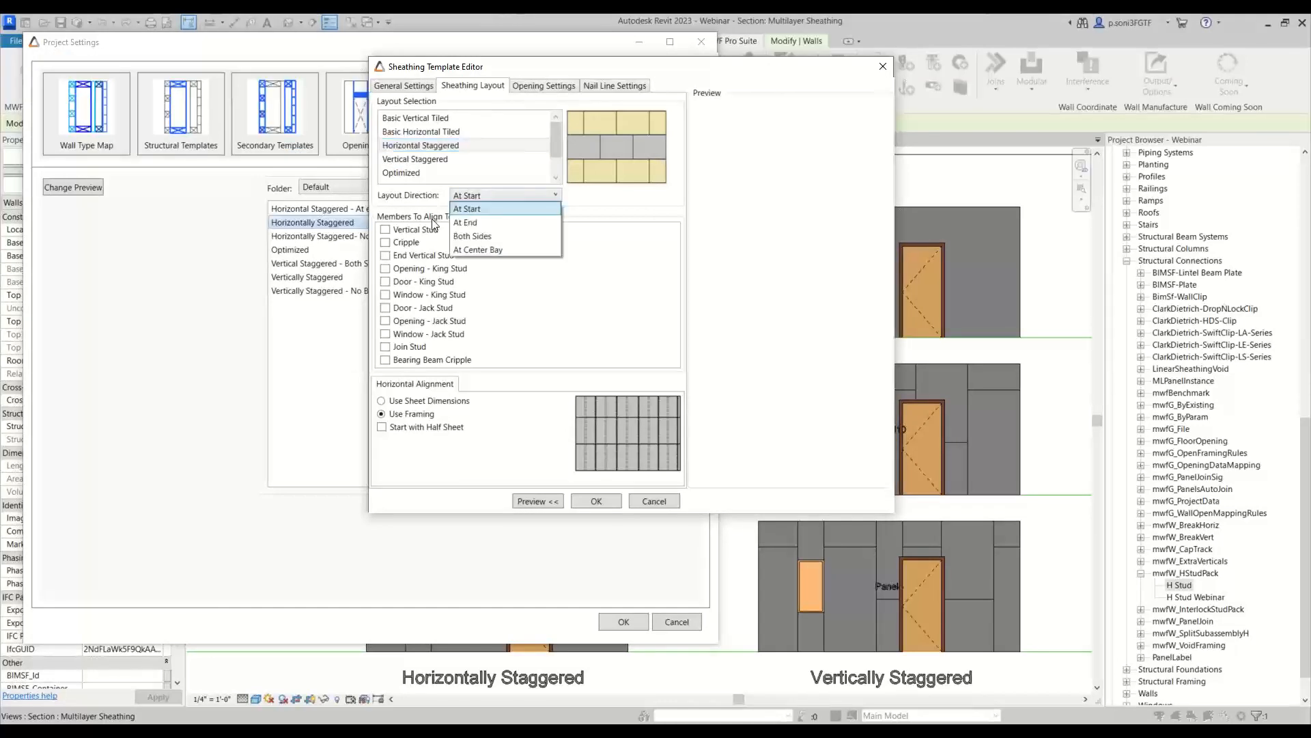
pyautogui.click(504, 207)
pyautogui.click(504, 198)
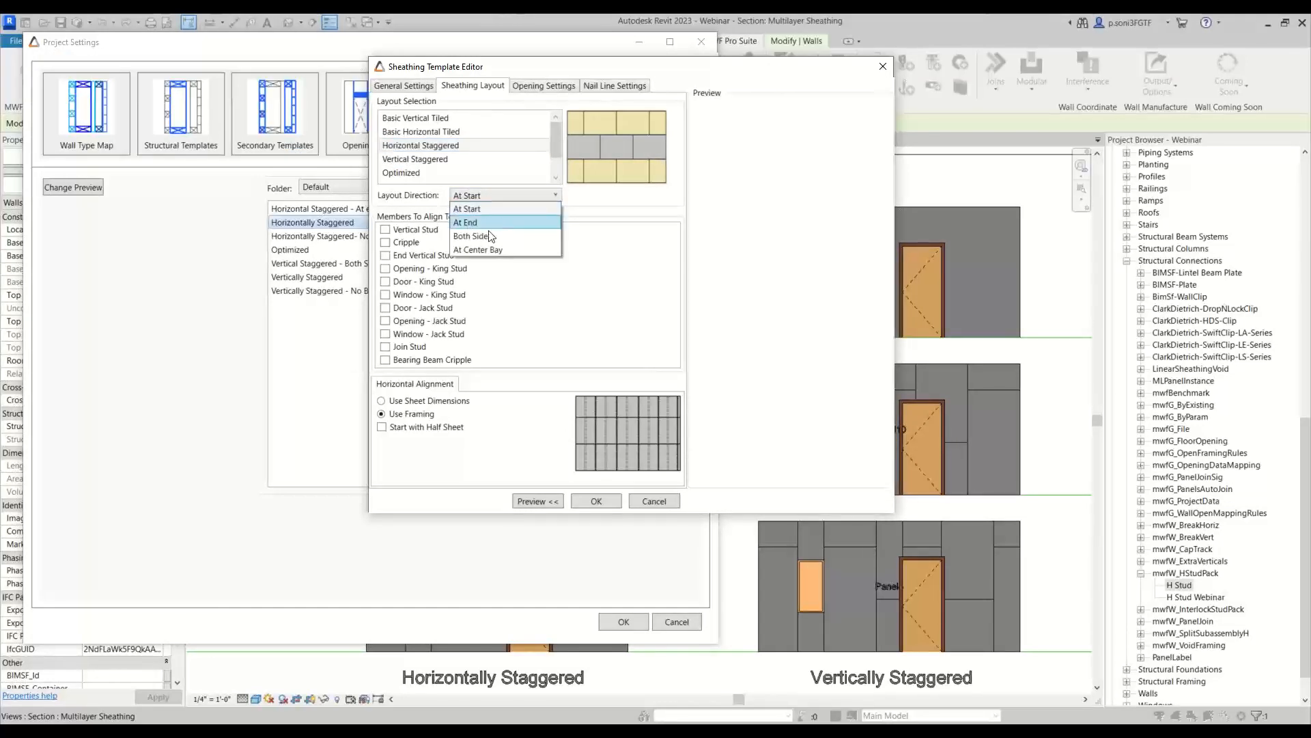
pyautogui.click(883, 69)
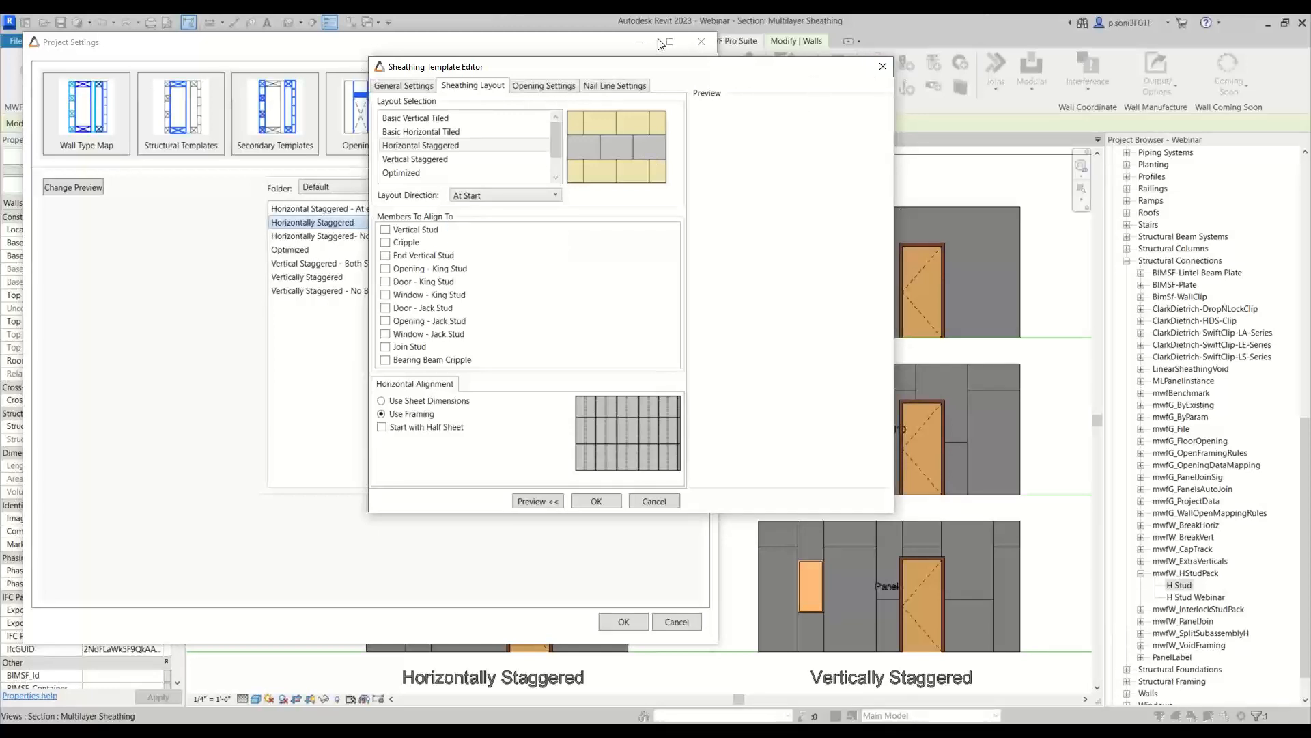
pyautogui.click(883, 68)
pyautogui.click(700, 42)
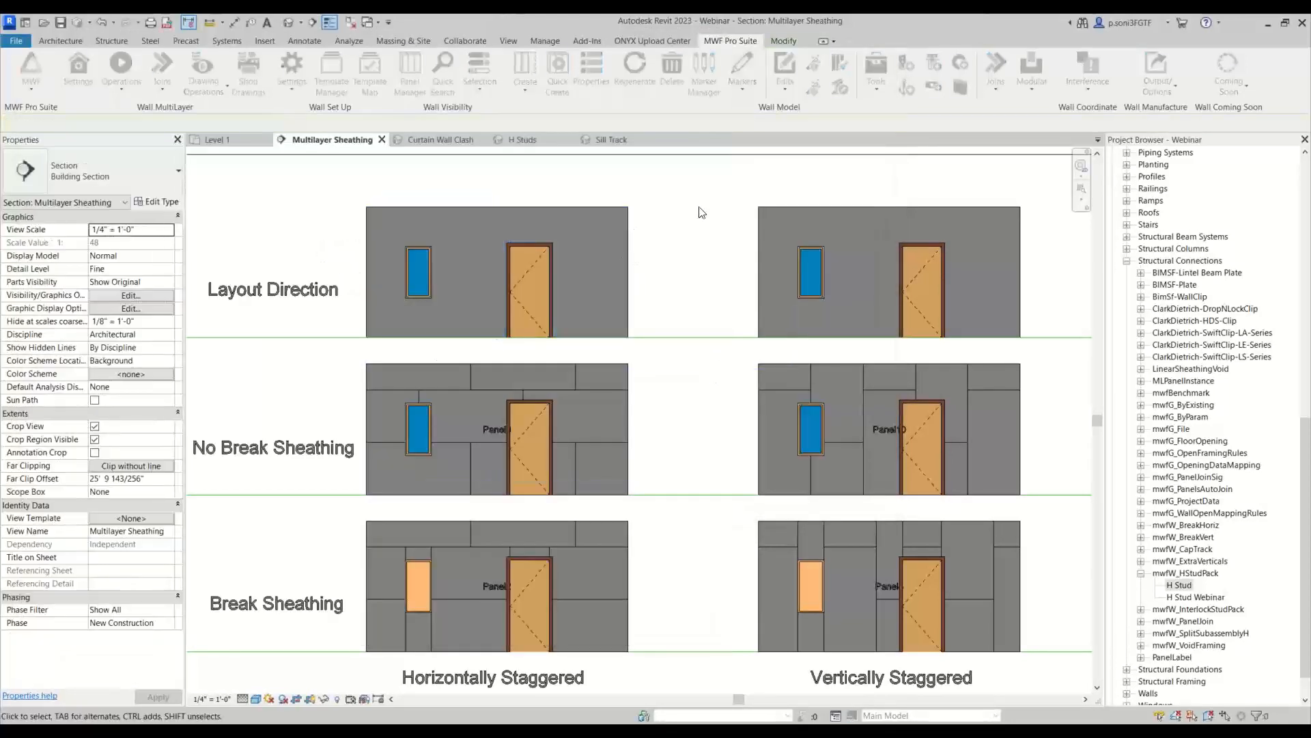
# Step: Choose the Horizontal Staggered - At end sheathing template for the Finish2 layer of the Horizontally Staggered wall in the Layout Direction row
pyautogui.click(367, 218)
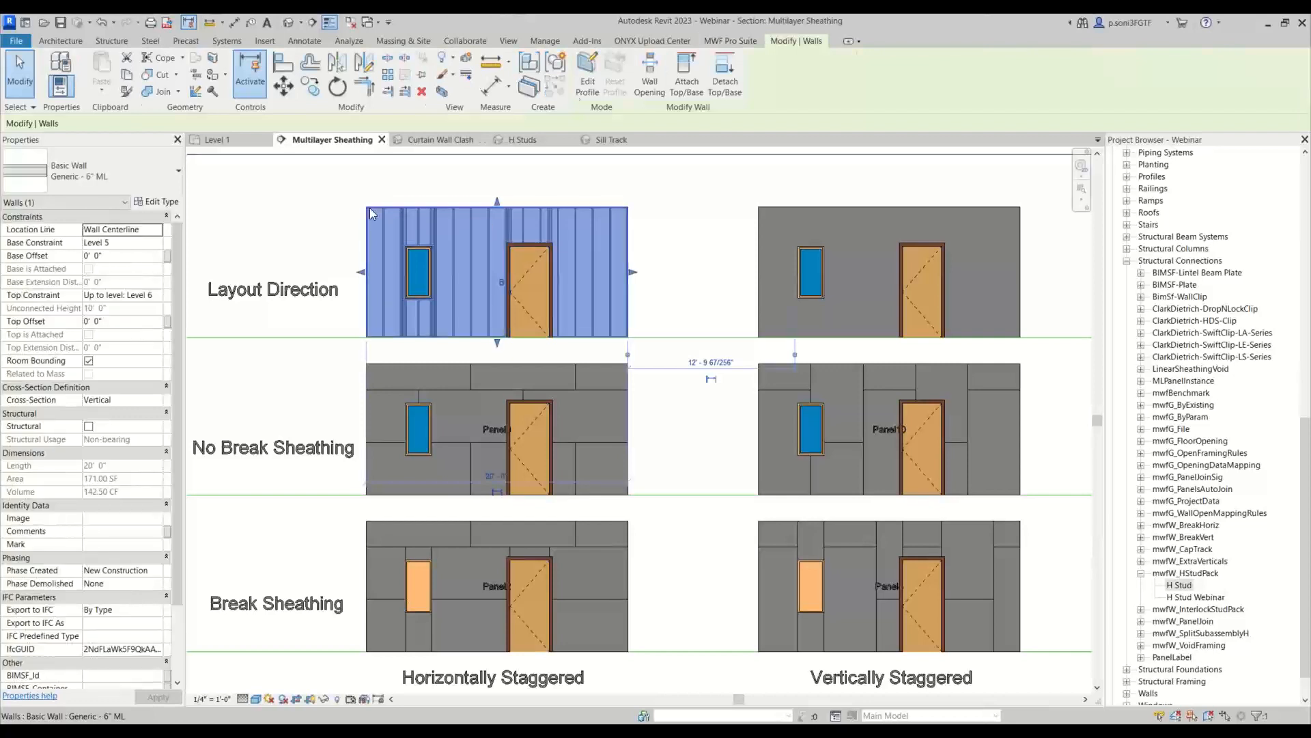
pyautogui.click(713, 42)
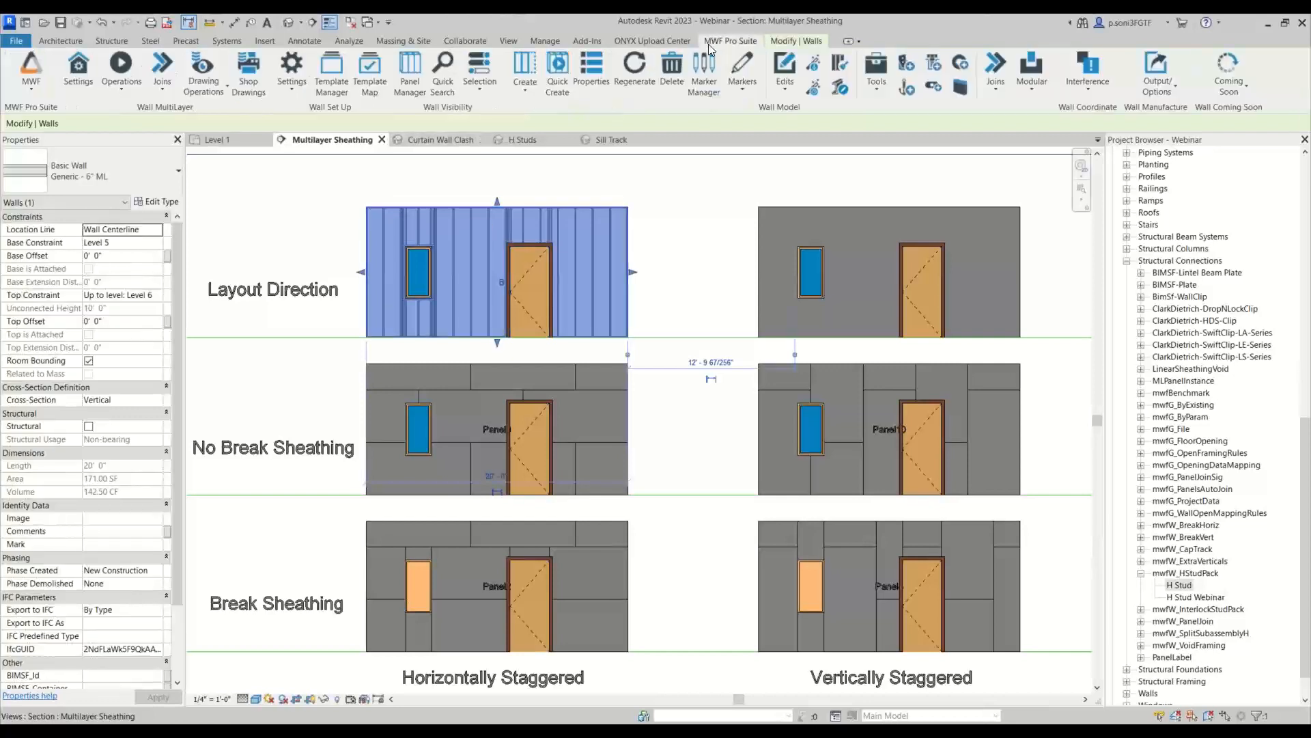
pyautogui.click(114, 89)
pyautogui.click(98, 111)
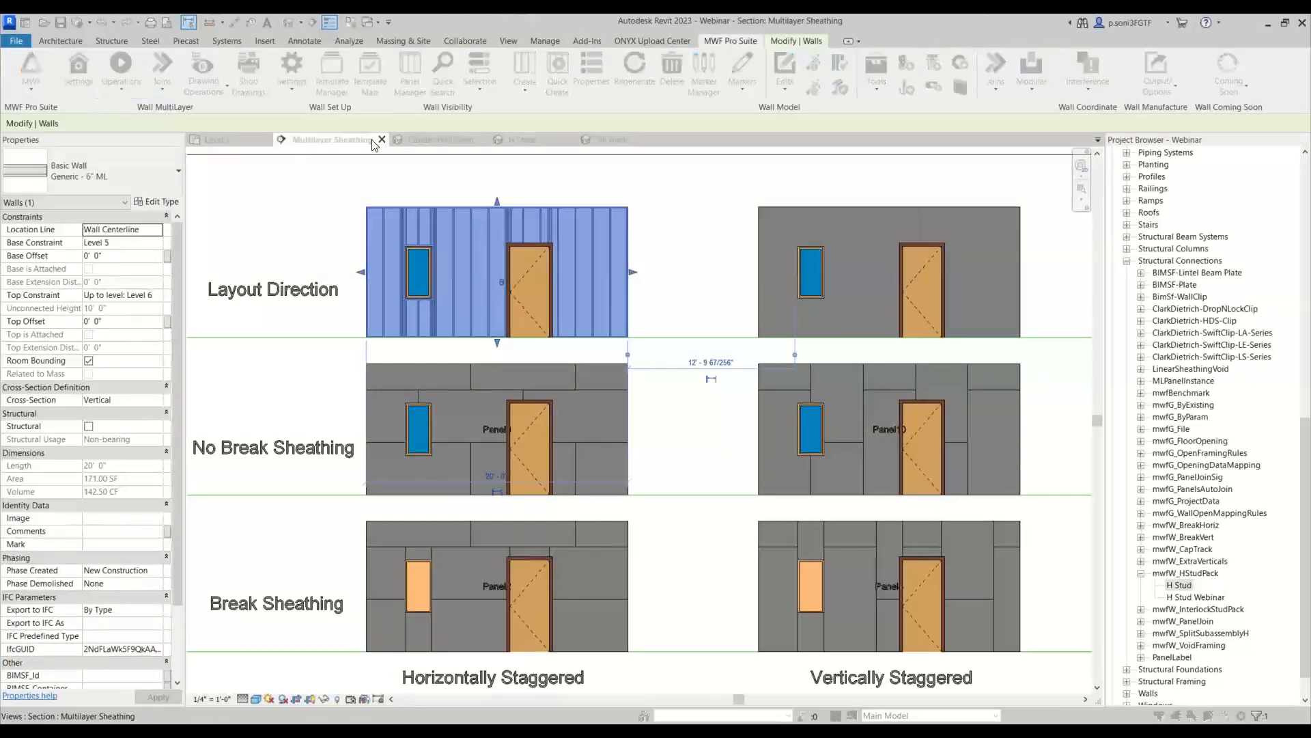
pyautogui.click(601, 124)
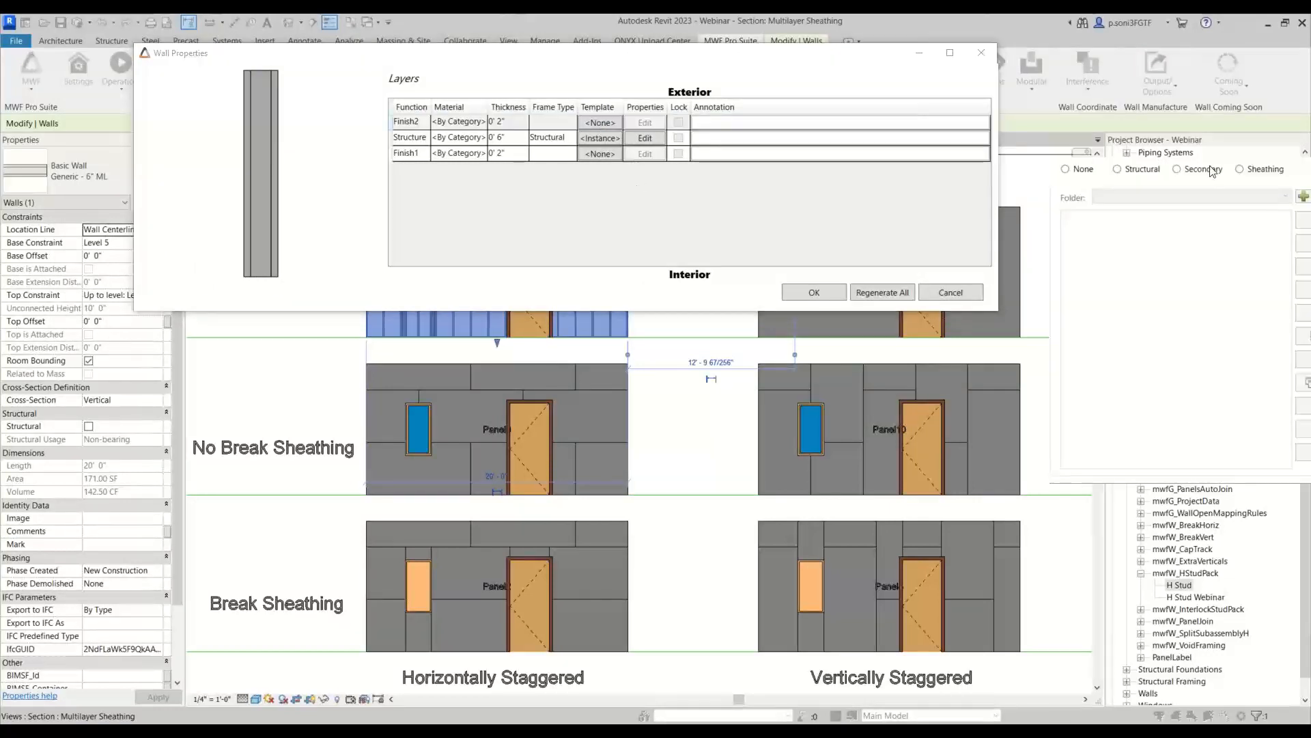
pyautogui.click(1265, 173)
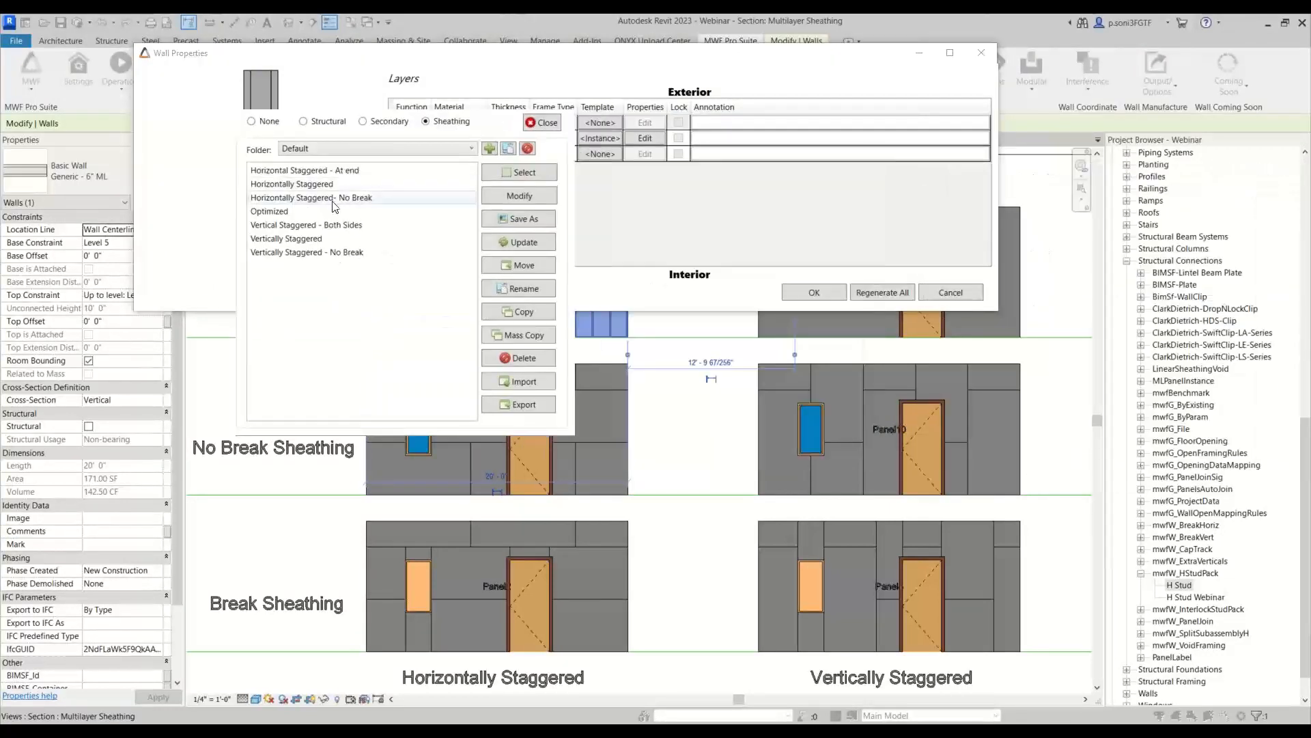
pyautogui.click(355, 176)
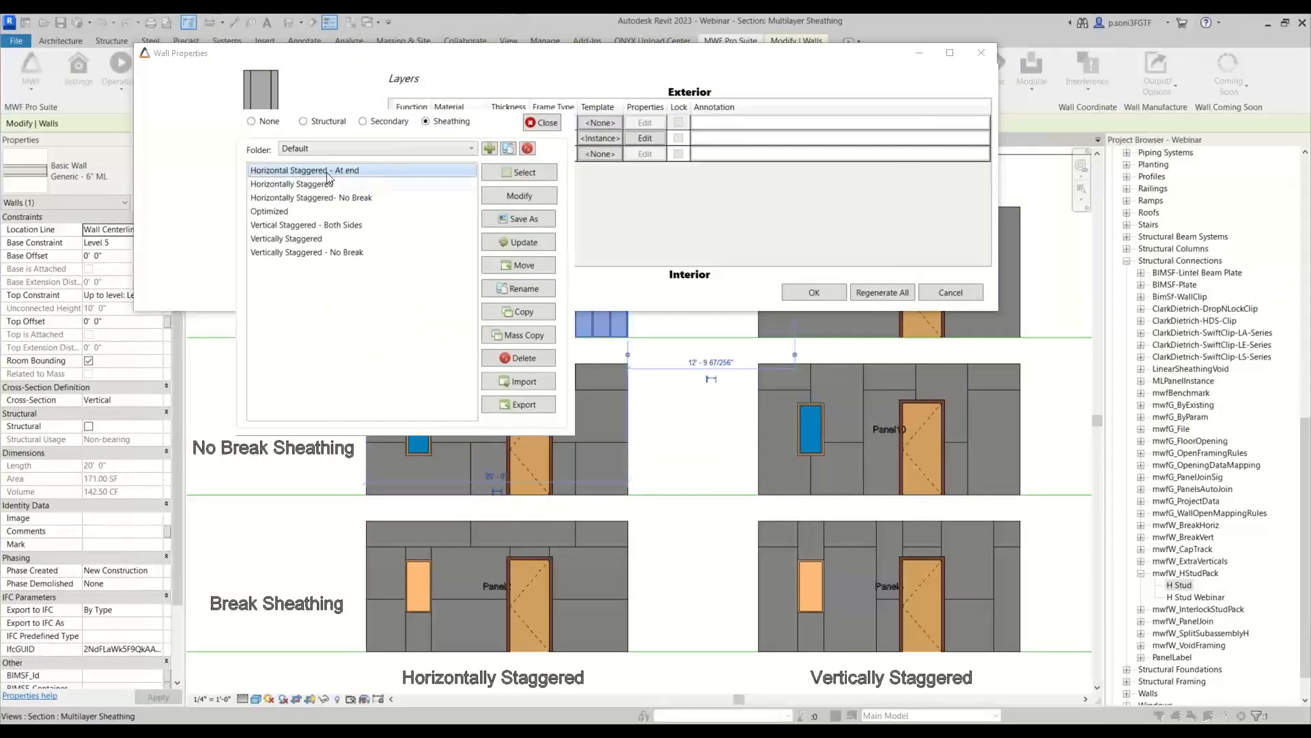
# Step: Check the chosen template's opening settings and layout direction, and assign it to the Finish2 layer
pyautogui.click(498, 195)
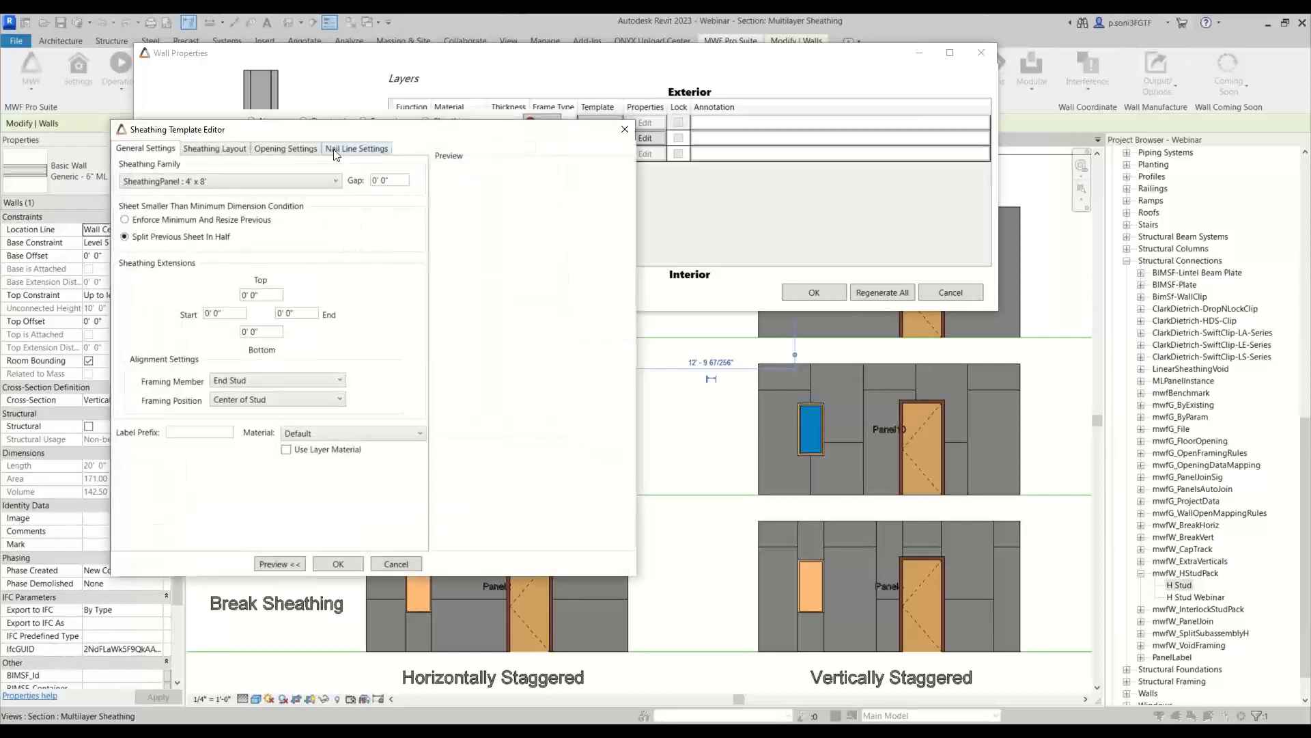
pyautogui.click(300, 149)
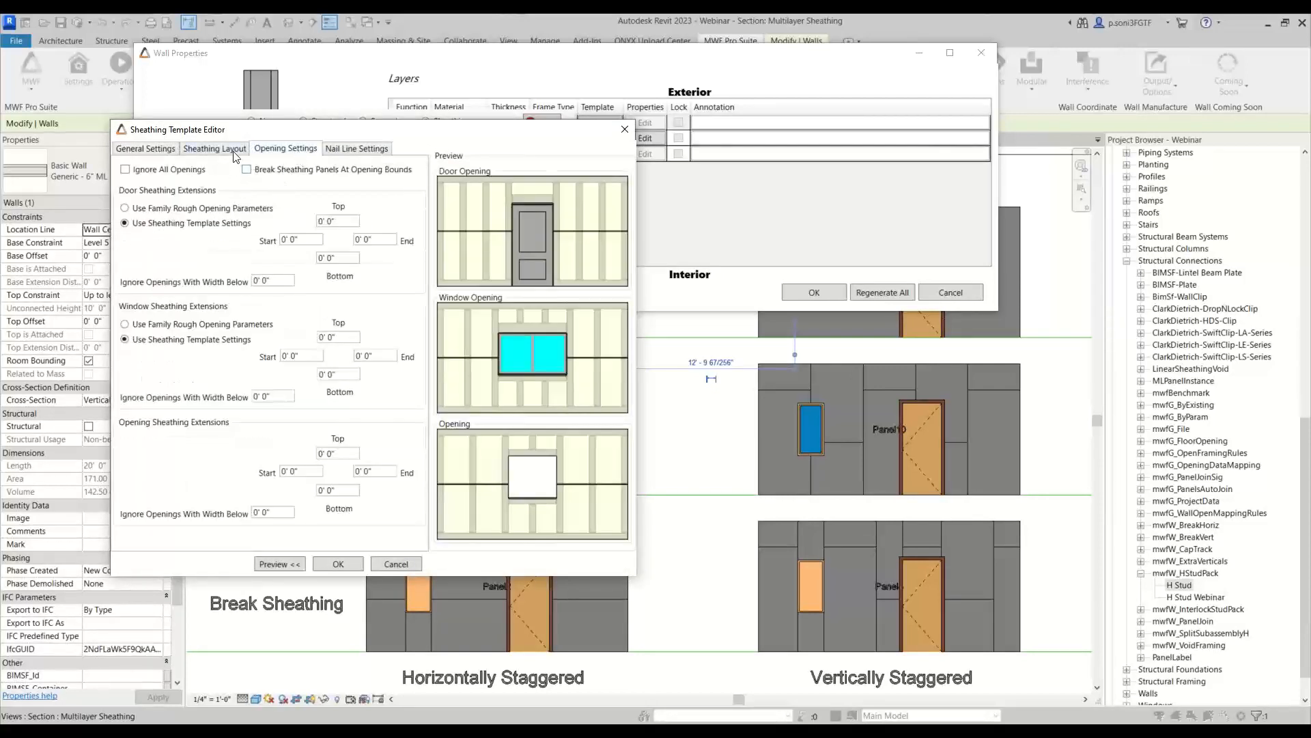
pyautogui.click(234, 150)
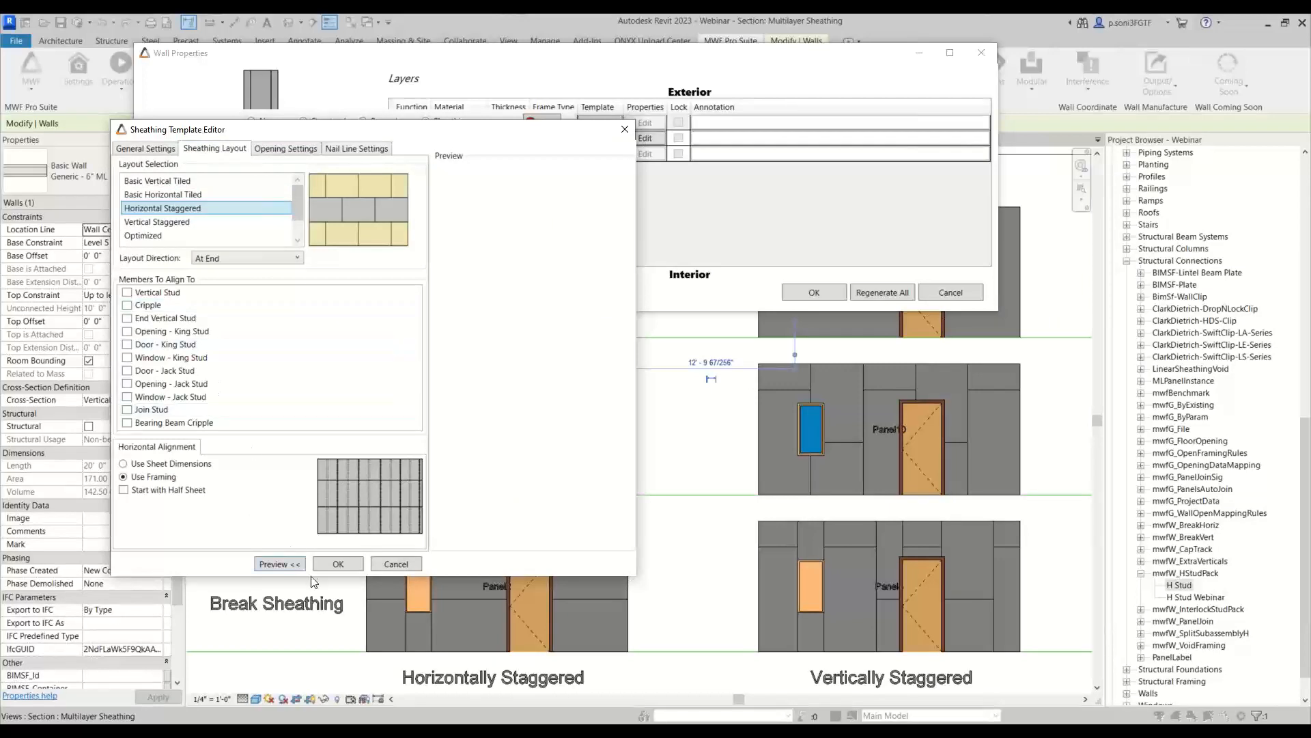
pyautogui.click(336, 563)
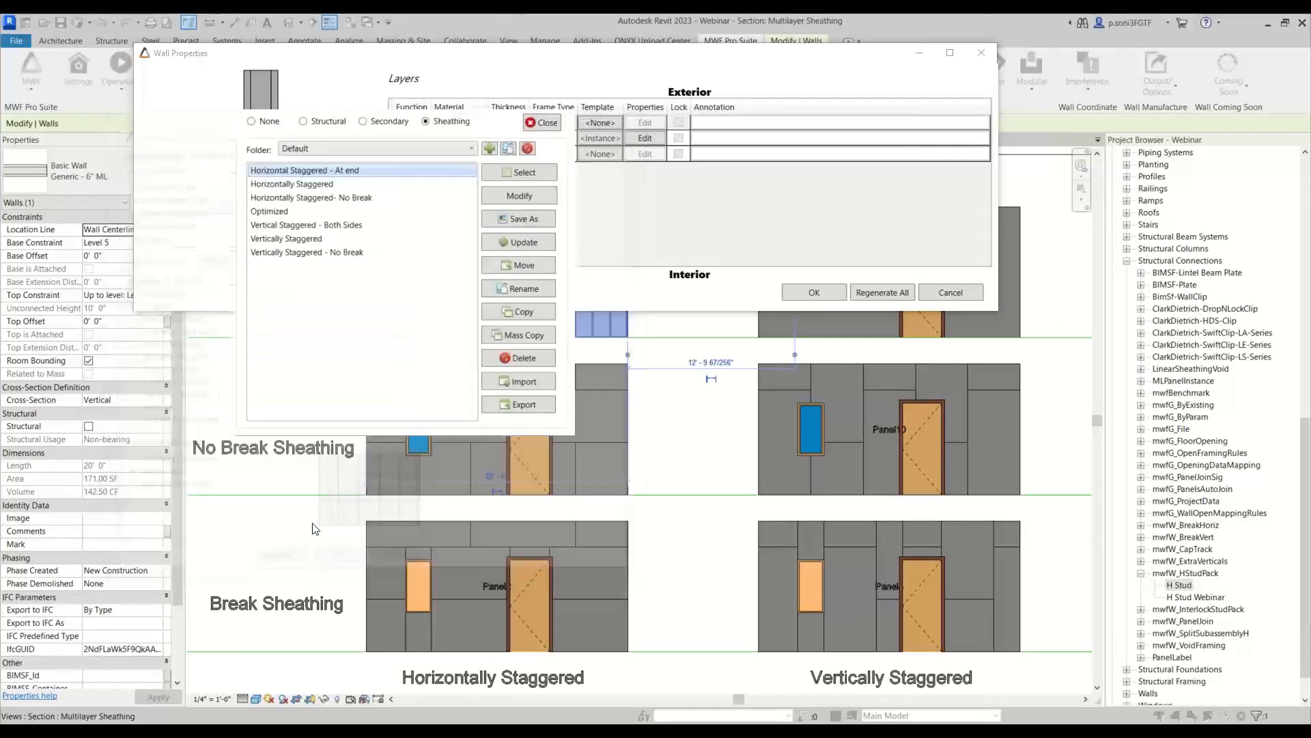
pyautogui.click(554, 170)
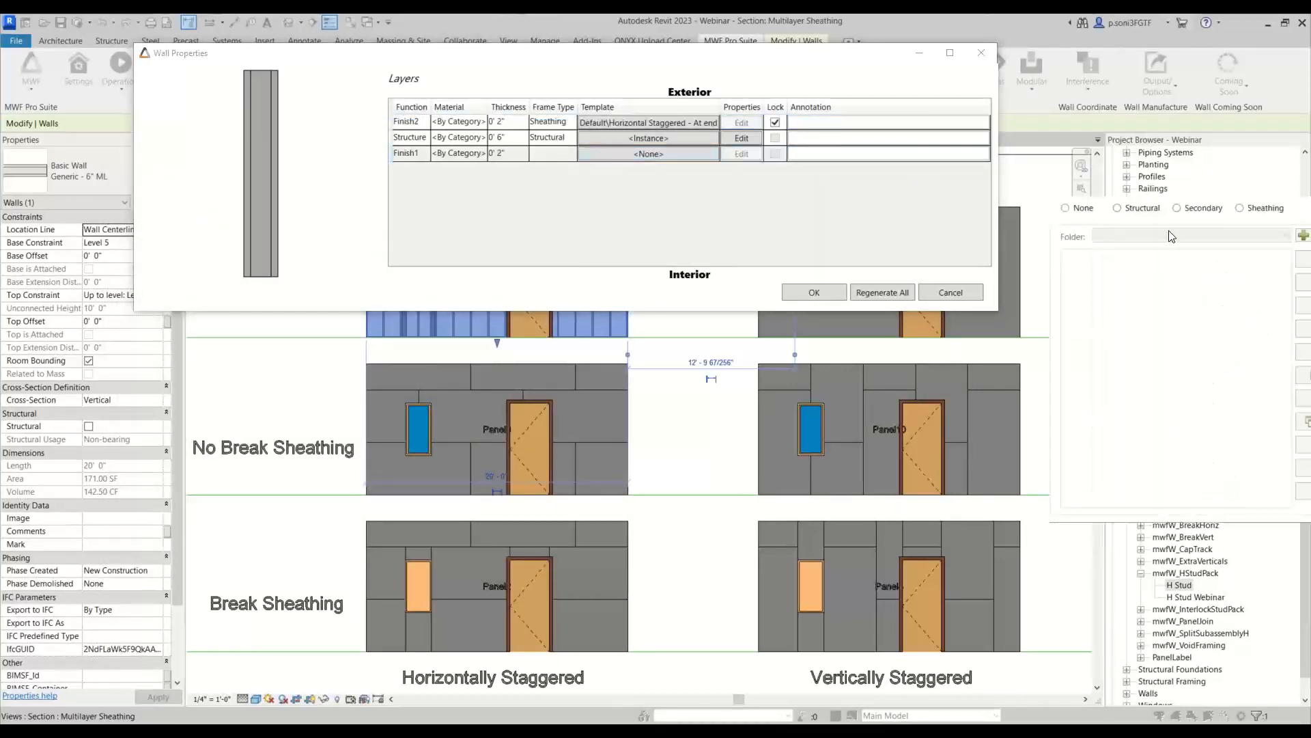
# Step: Assign the Horizontal Staggered - At end template to the same wall's Finish1 layer and apply the wall properties
pyautogui.click(1257, 216)
pyautogui.moveTo(1191, 220); pyautogui.dragTo(585, 199)
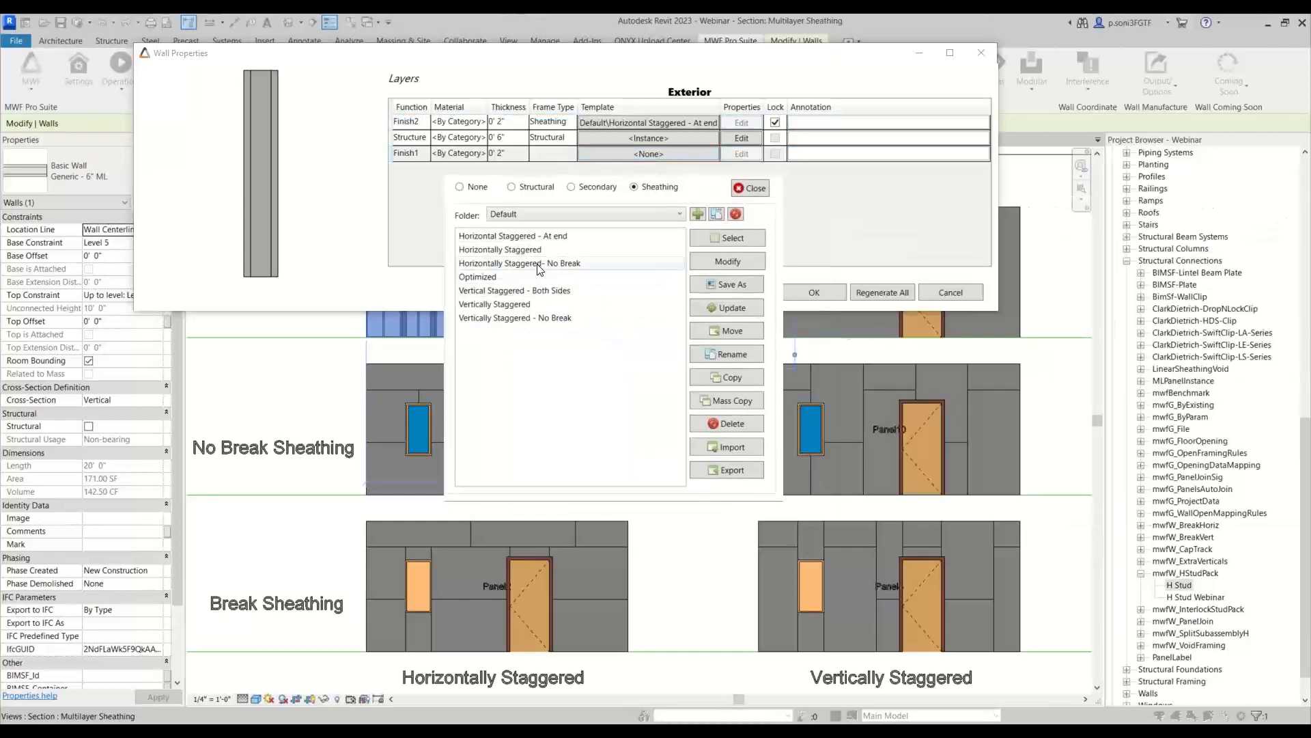
pyautogui.click(533, 237)
pyautogui.click(724, 237)
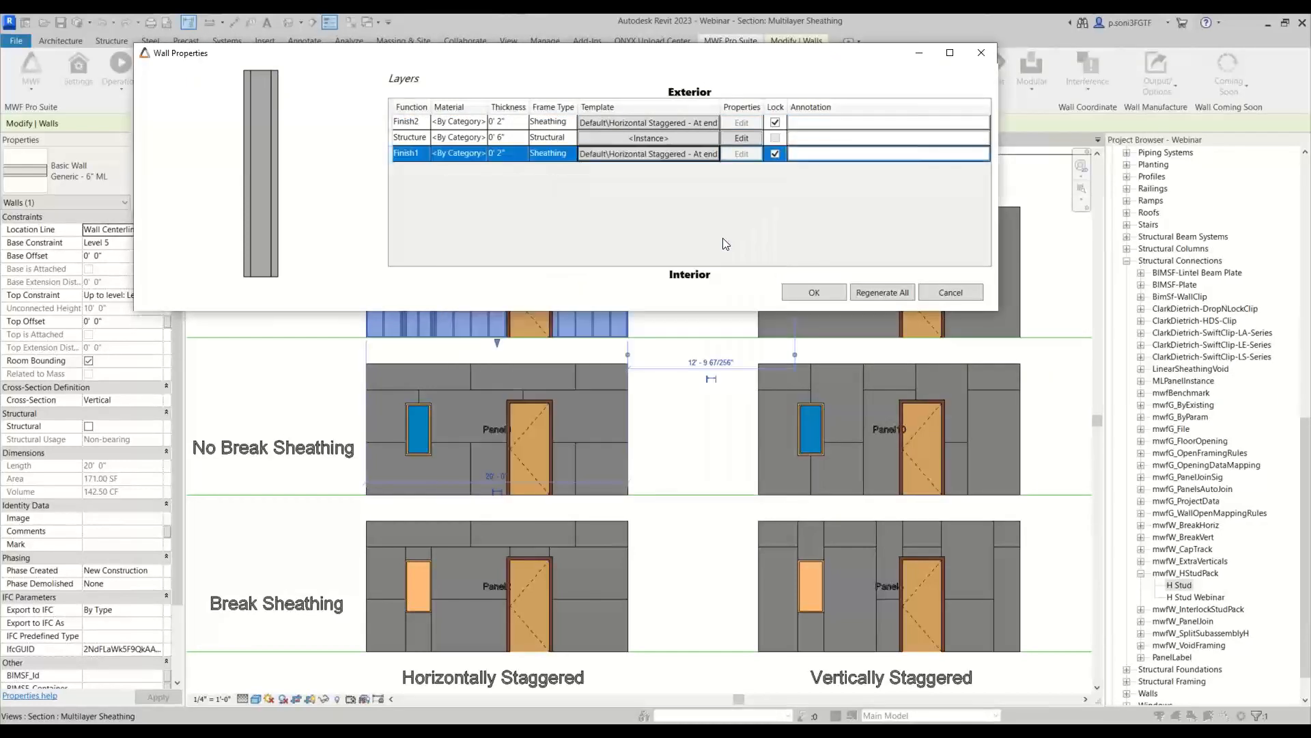
pyautogui.click(806, 297)
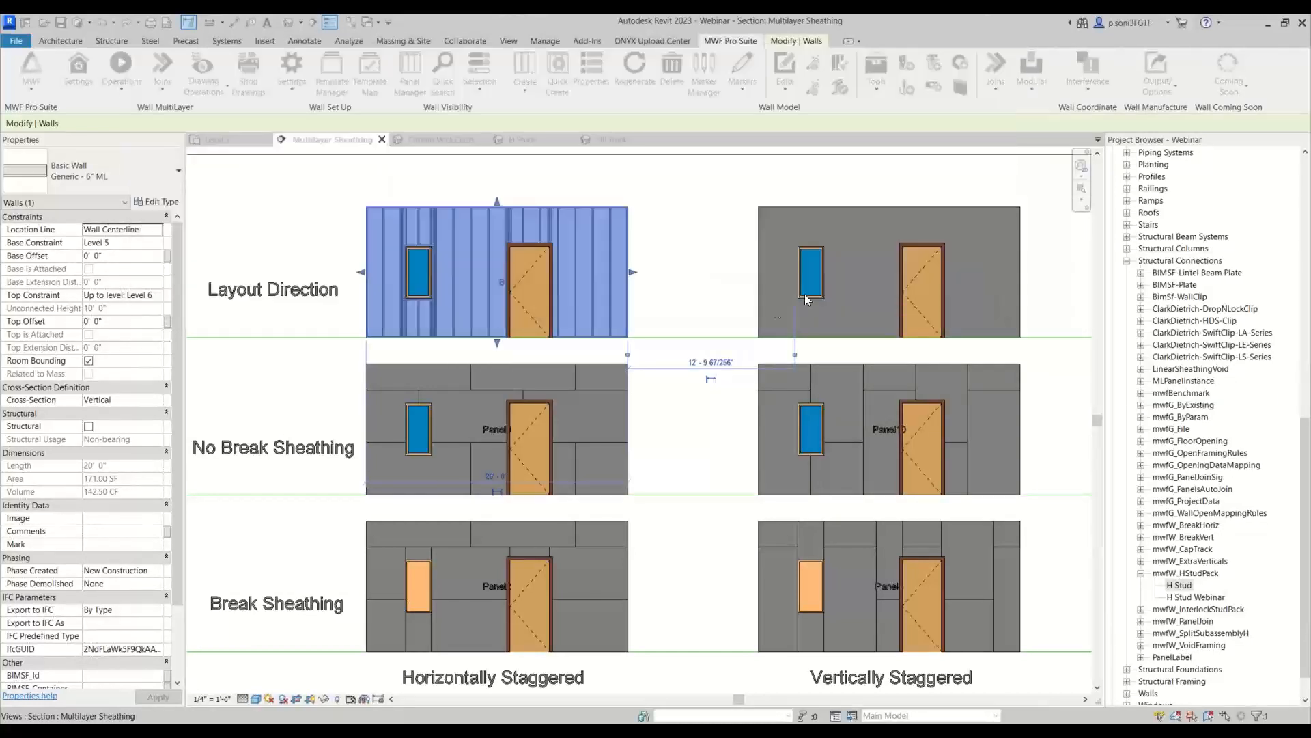
# Step: Inspect the sheathing layout on the Horizontally Staggered wall in the Layout Direction row, including the lower sheet beside the door
pyautogui.click(680, 255)
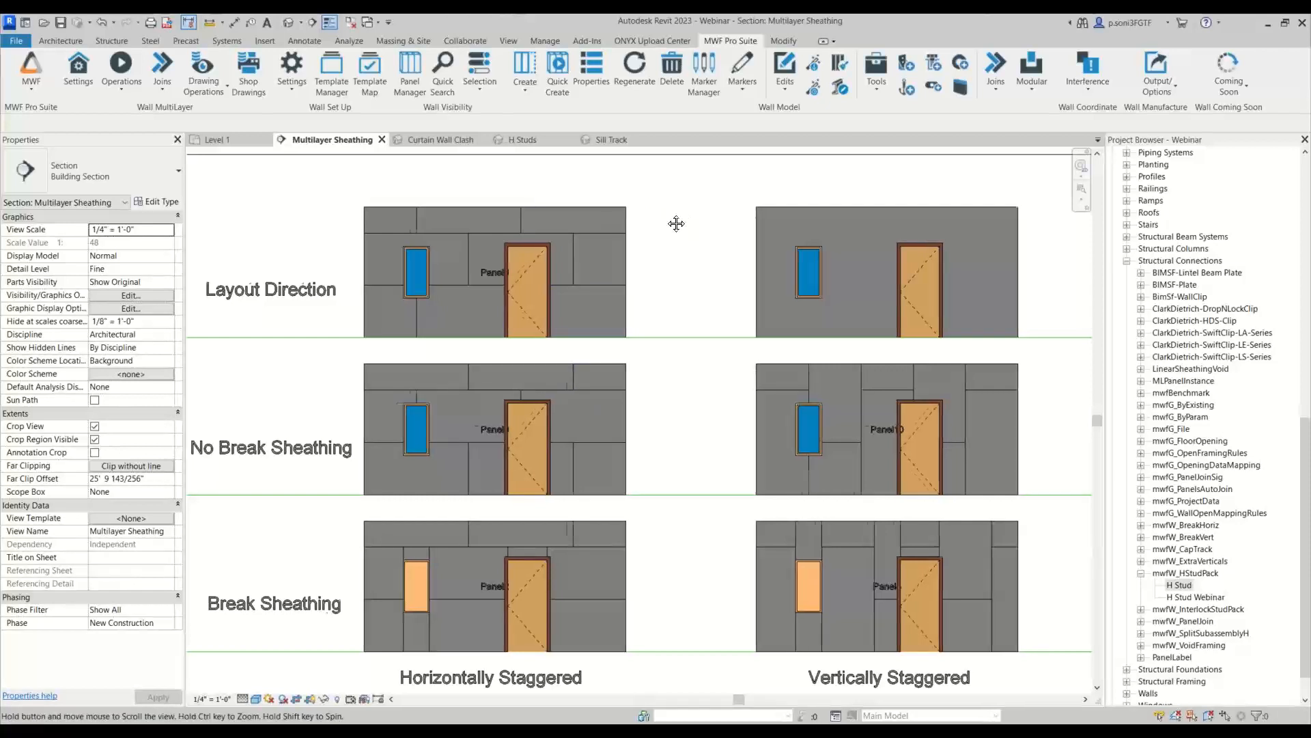
pyautogui.moveTo(677, 222); pyautogui.dragTo(649, 214, button='middle')
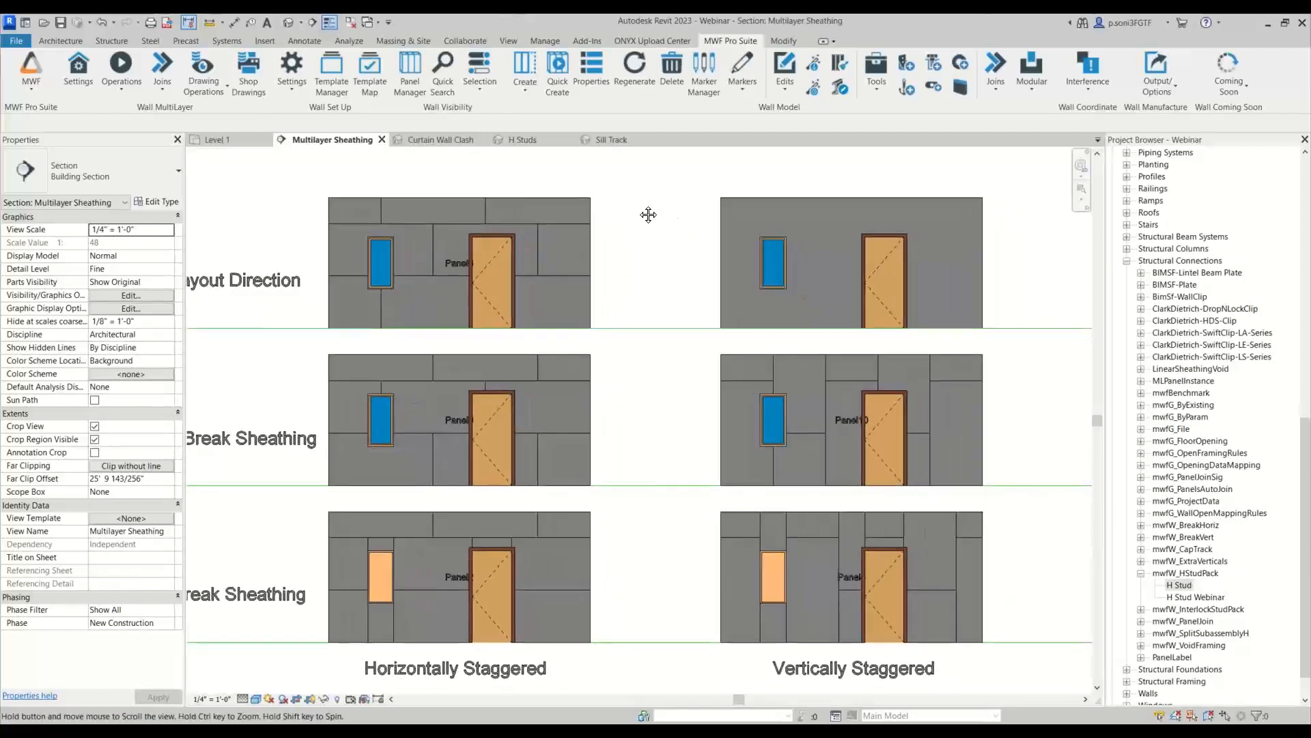
pyautogui.click(555, 284)
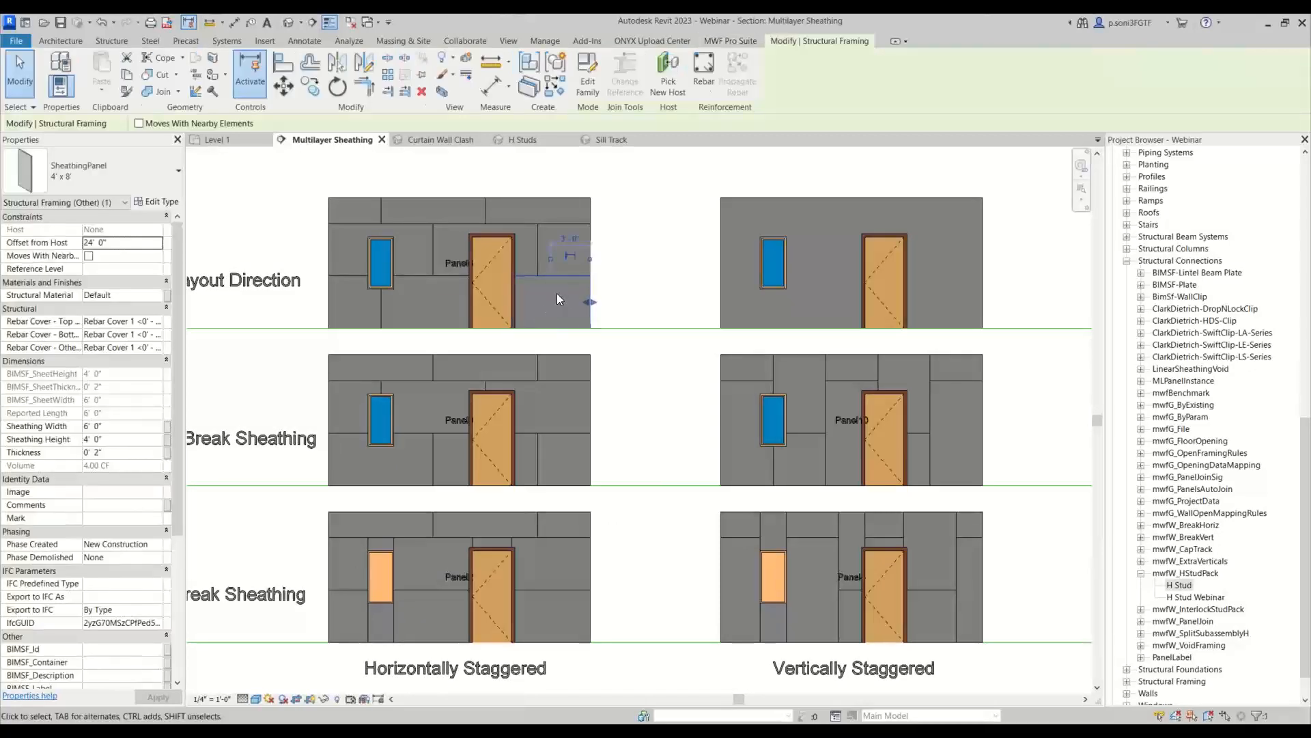
pyautogui.click(642, 255)
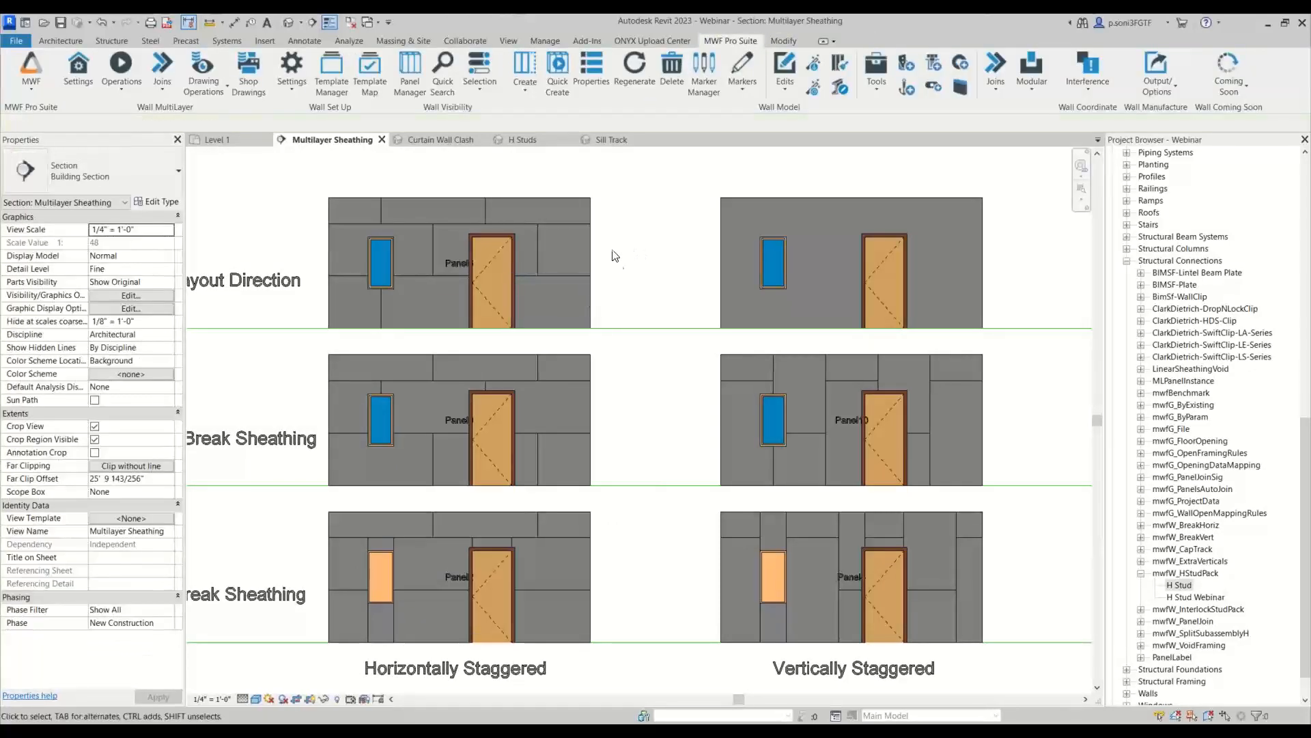
# Step: Choose the Vertical Staggered - Both Sides sheathing template for the Finish2 layer of the Vertically Staggered wall in the Layout Direction row
pyautogui.scroll(-2, 640, 301)
pyautogui.scroll(4, 639, 300)
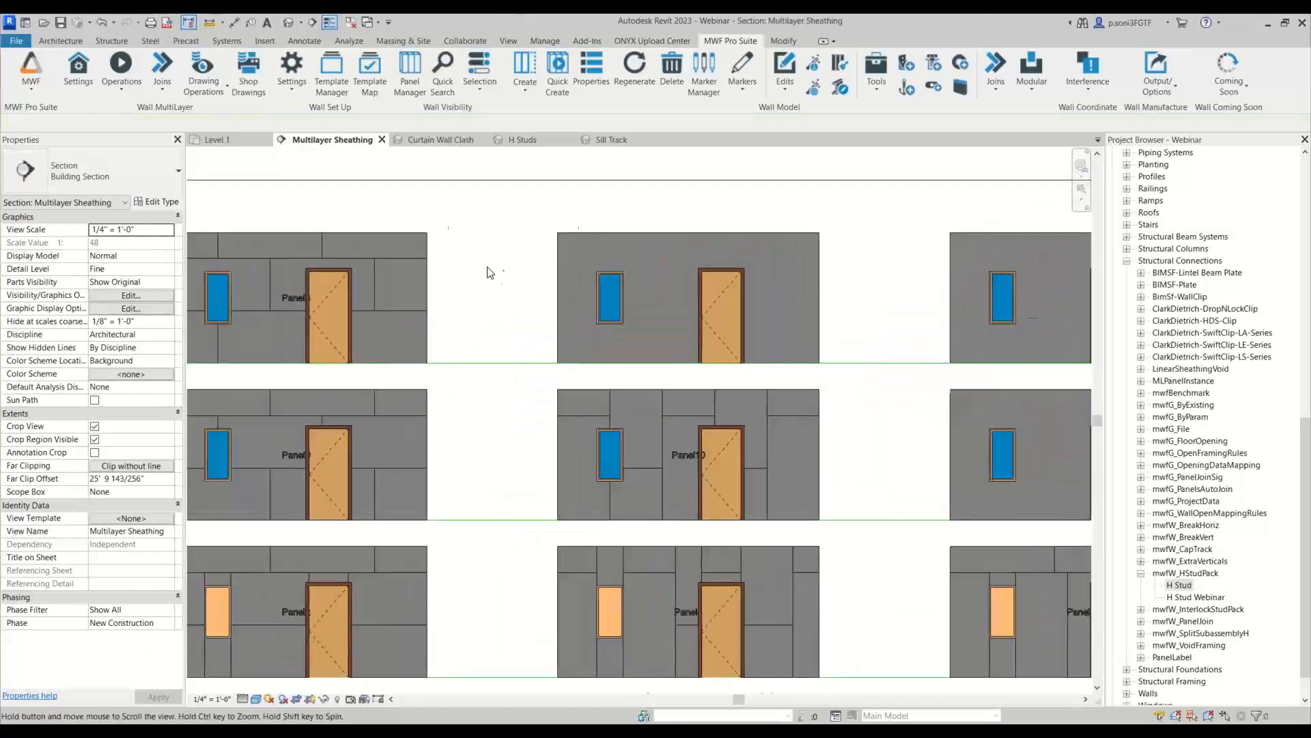
pyautogui.click(553, 242)
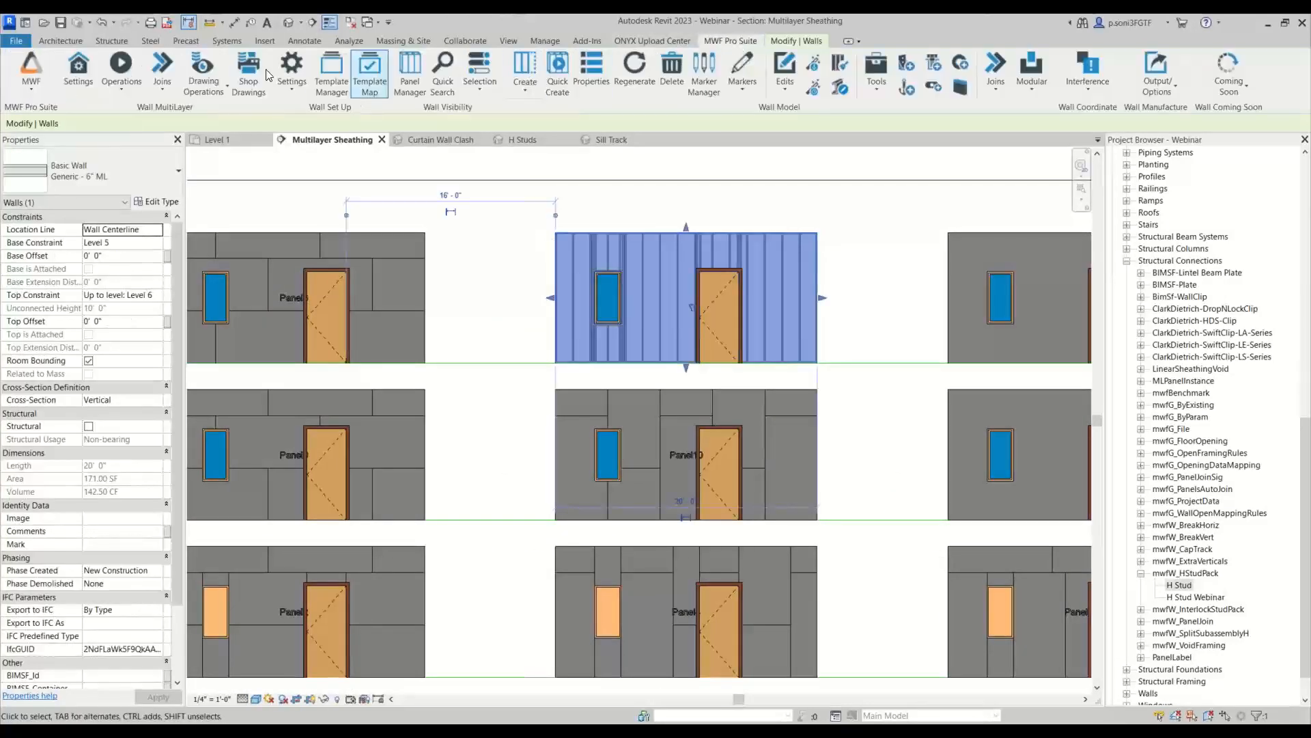
pyautogui.click(109, 88)
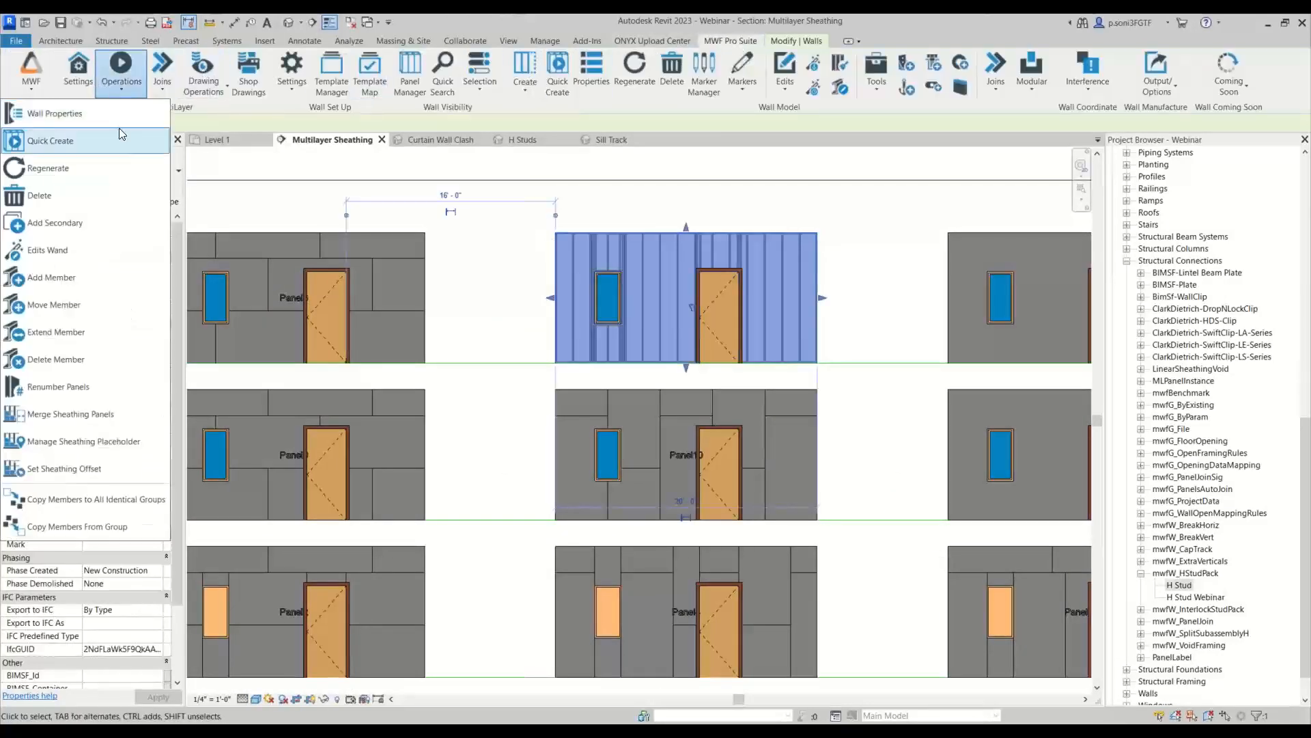
pyautogui.click(119, 125)
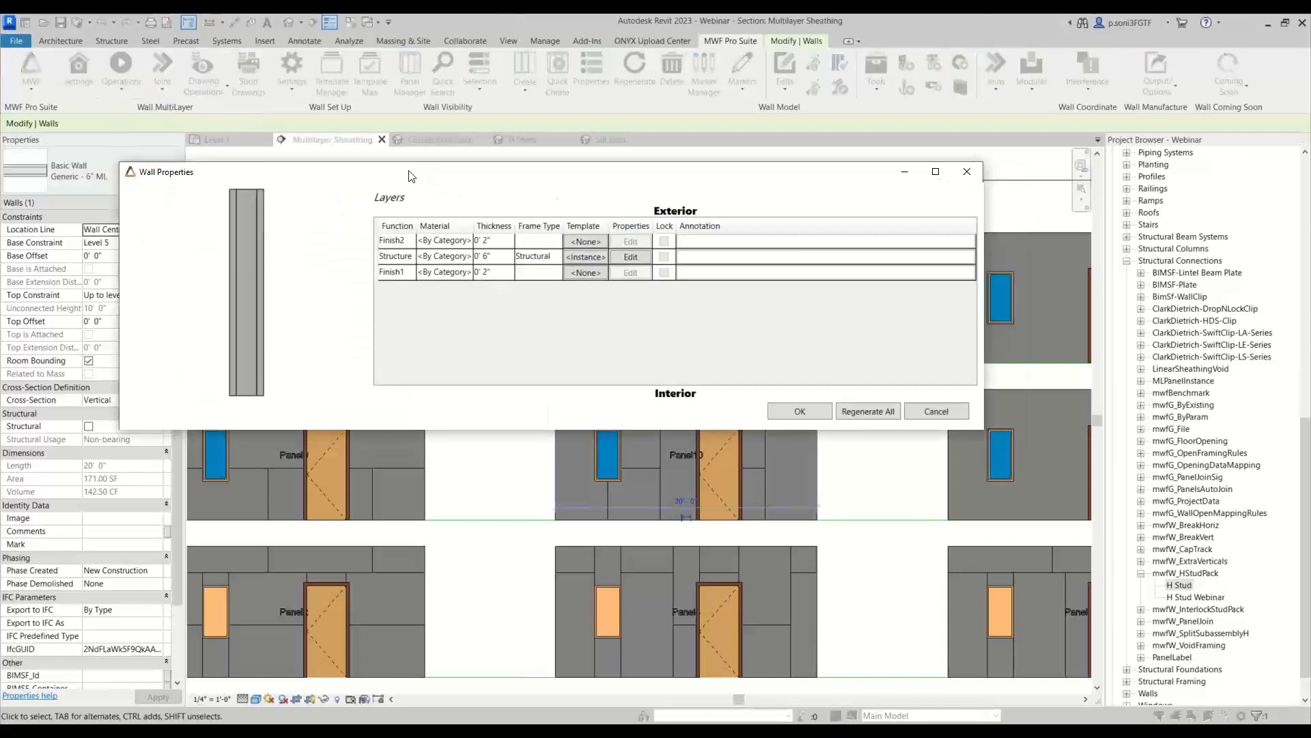
pyautogui.click(583, 238)
pyautogui.click(1218, 314)
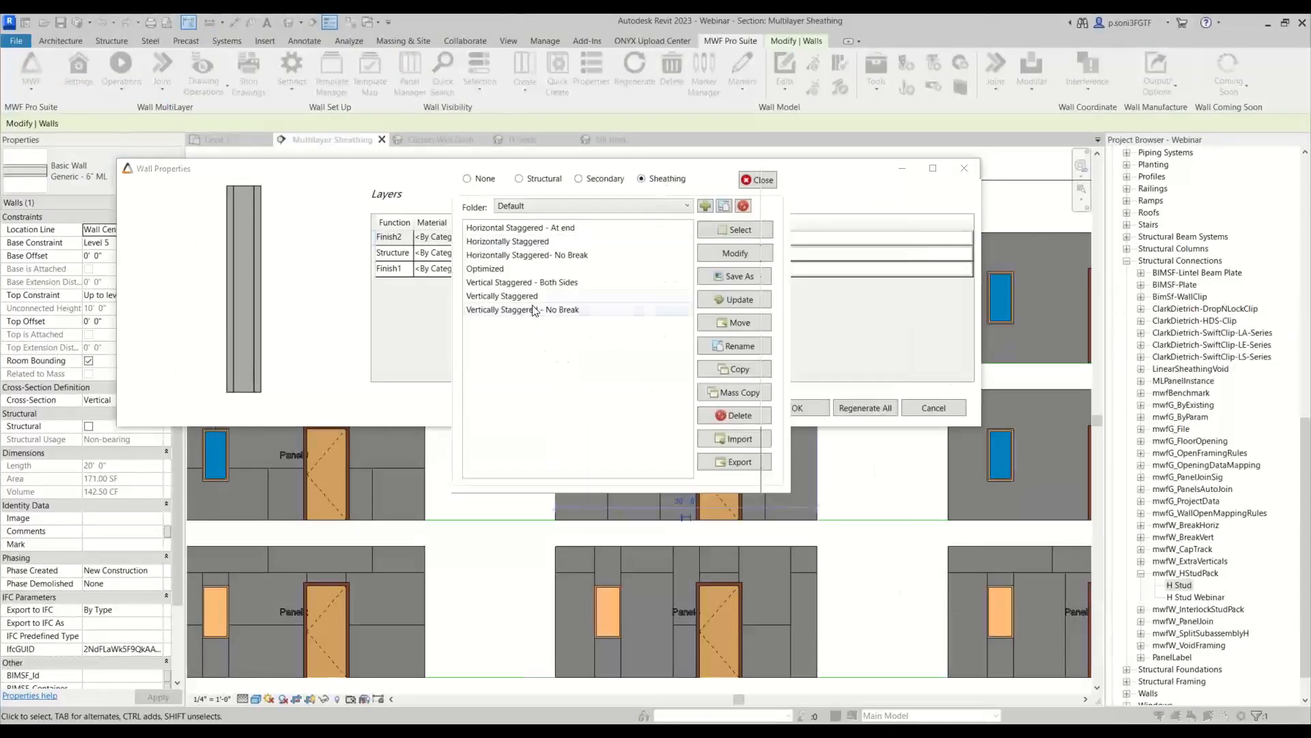
pyautogui.click(532, 281)
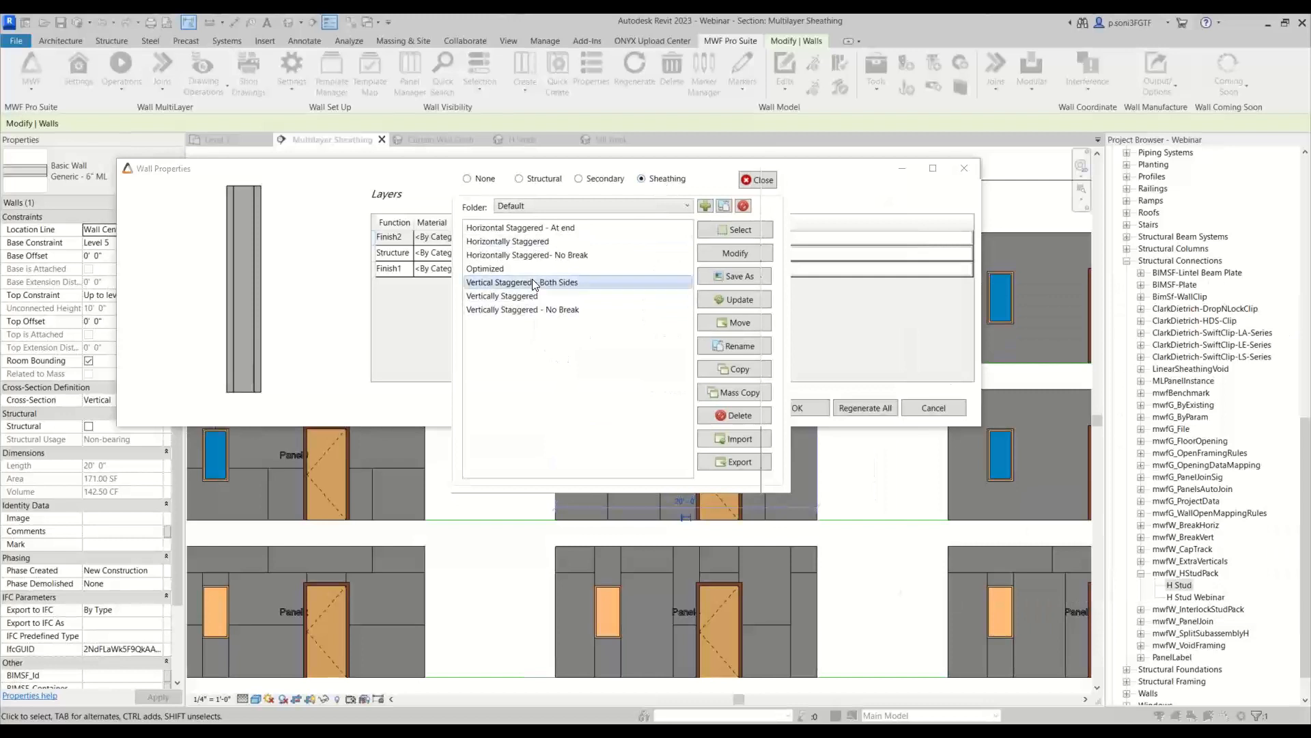
# Step: Check the Vertical Staggered - Both Sides template's opening settings and layout direction, and assign it to the Finish2 layer
pyautogui.click(746, 255)
pyautogui.click(185, 79)
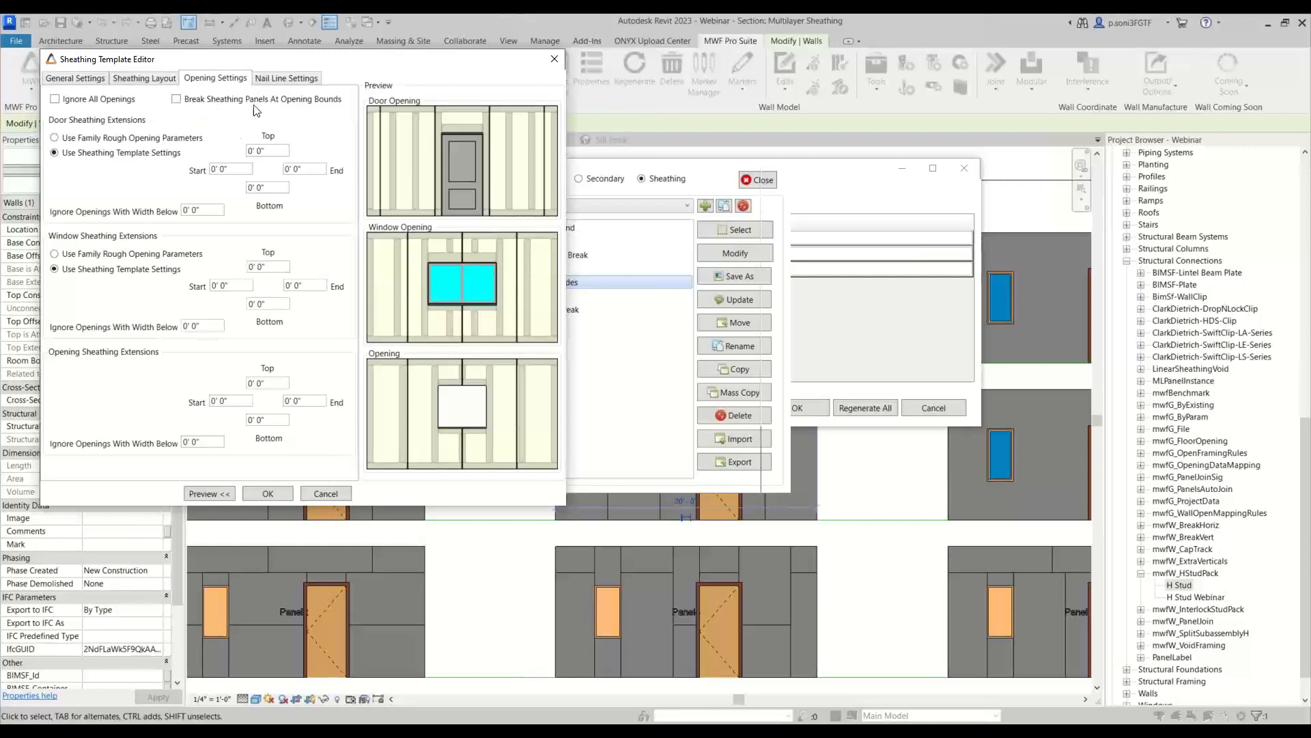
pyautogui.click(153, 79)
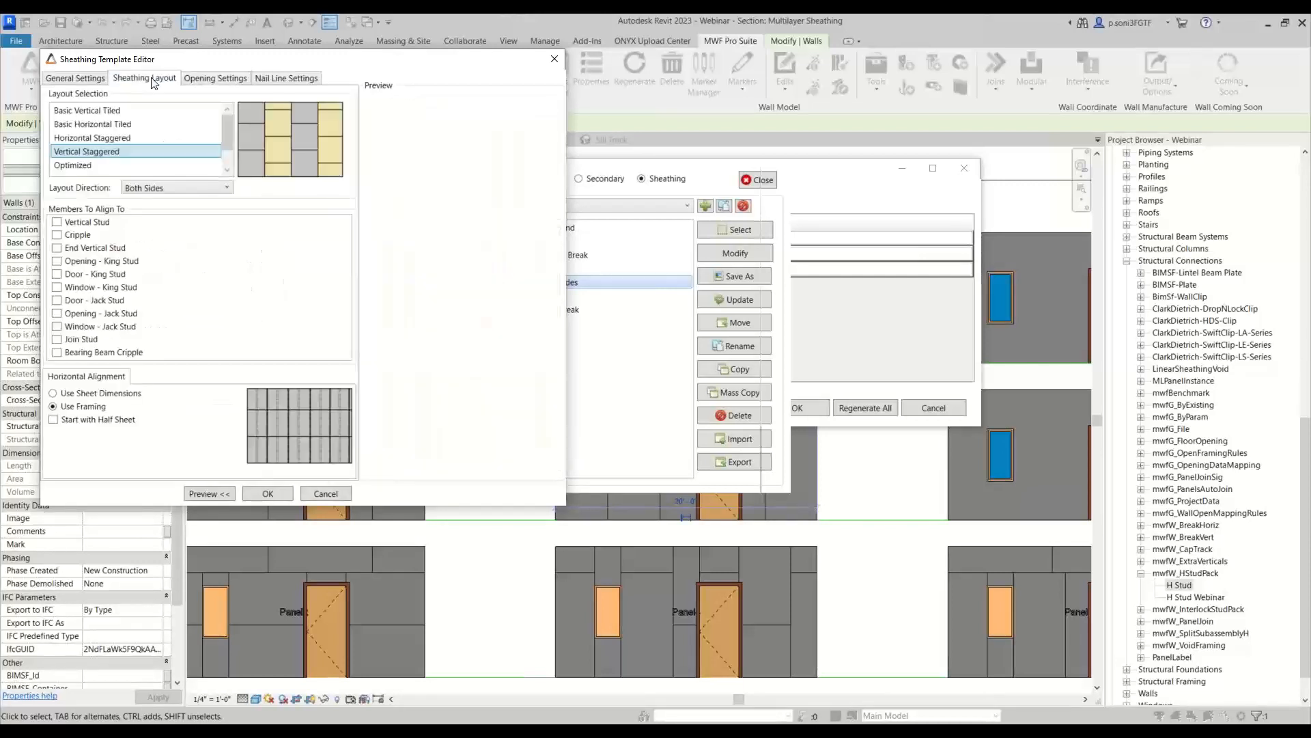
pyautogui.click(268, 493)
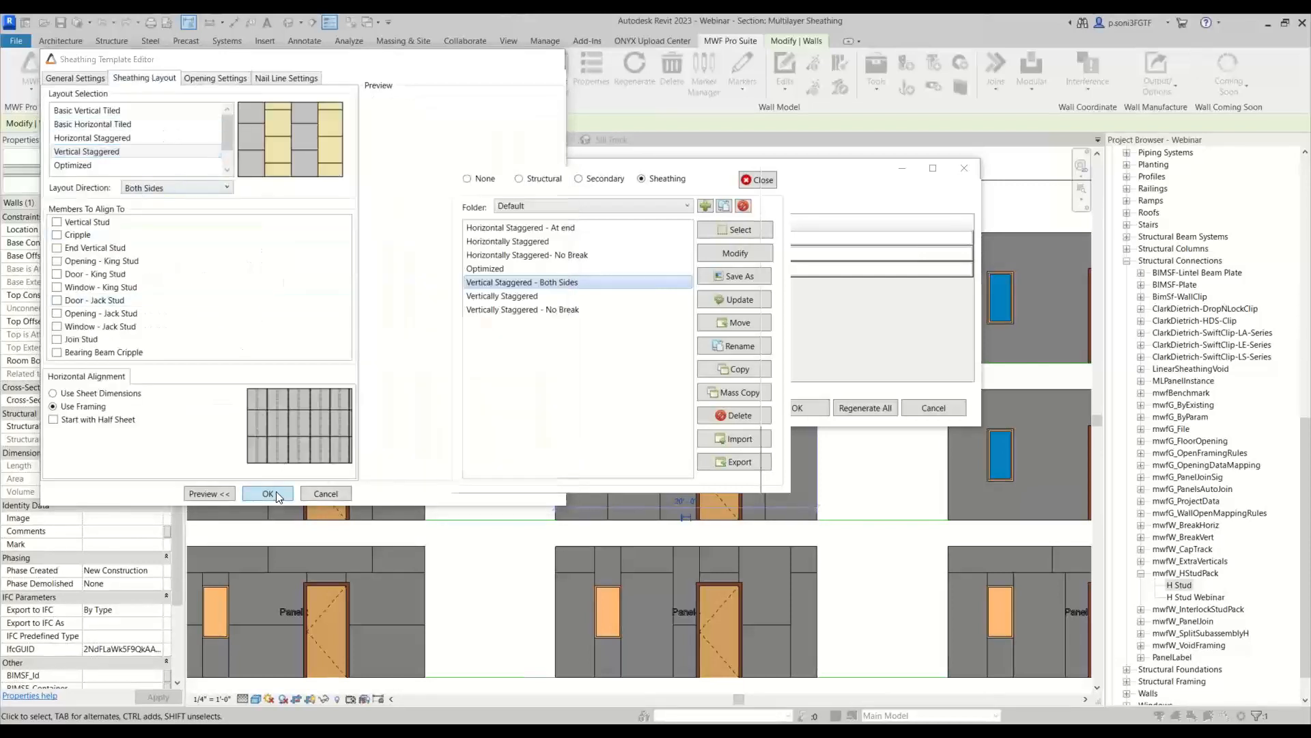
pyautogui.click(740, 229)
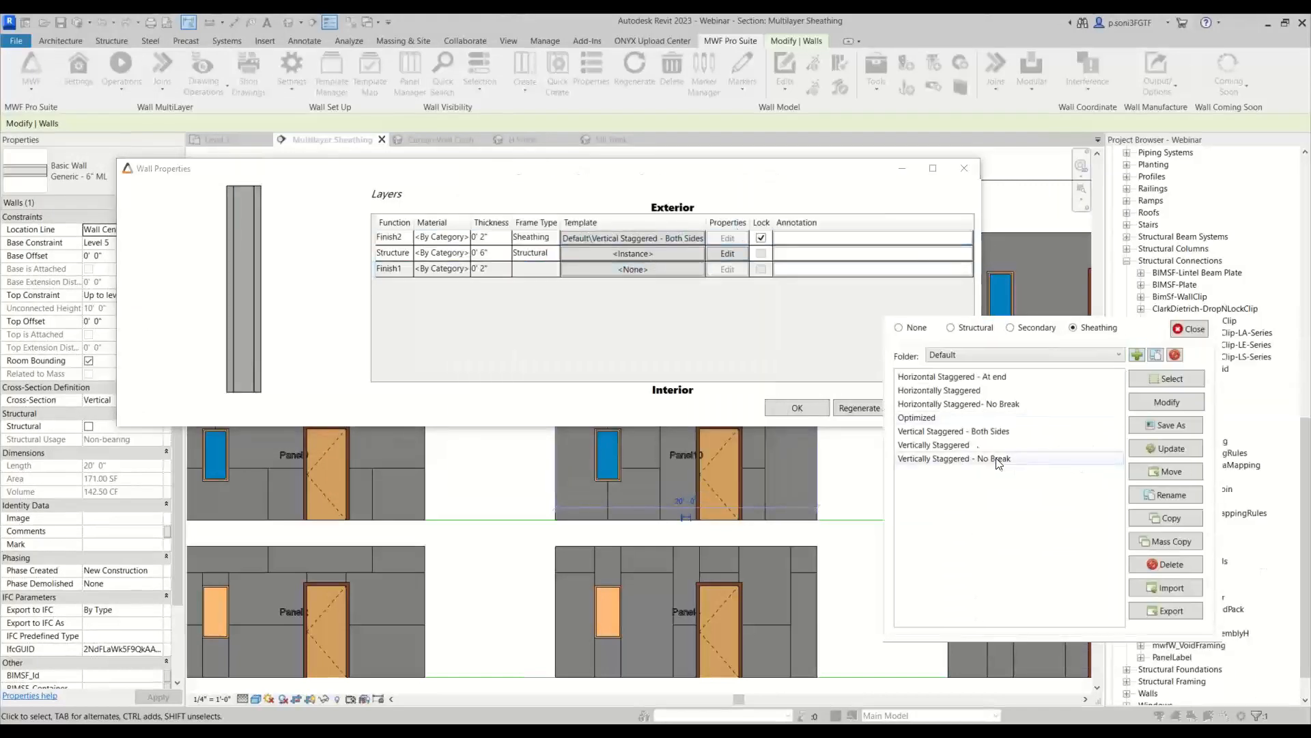
# Step: Assign a vertically staggered sheathing template to the same wall's Finish1 layer and apply the wall properties
pyautogui.click(1166, 380)
pyautogui.click(819, 412)
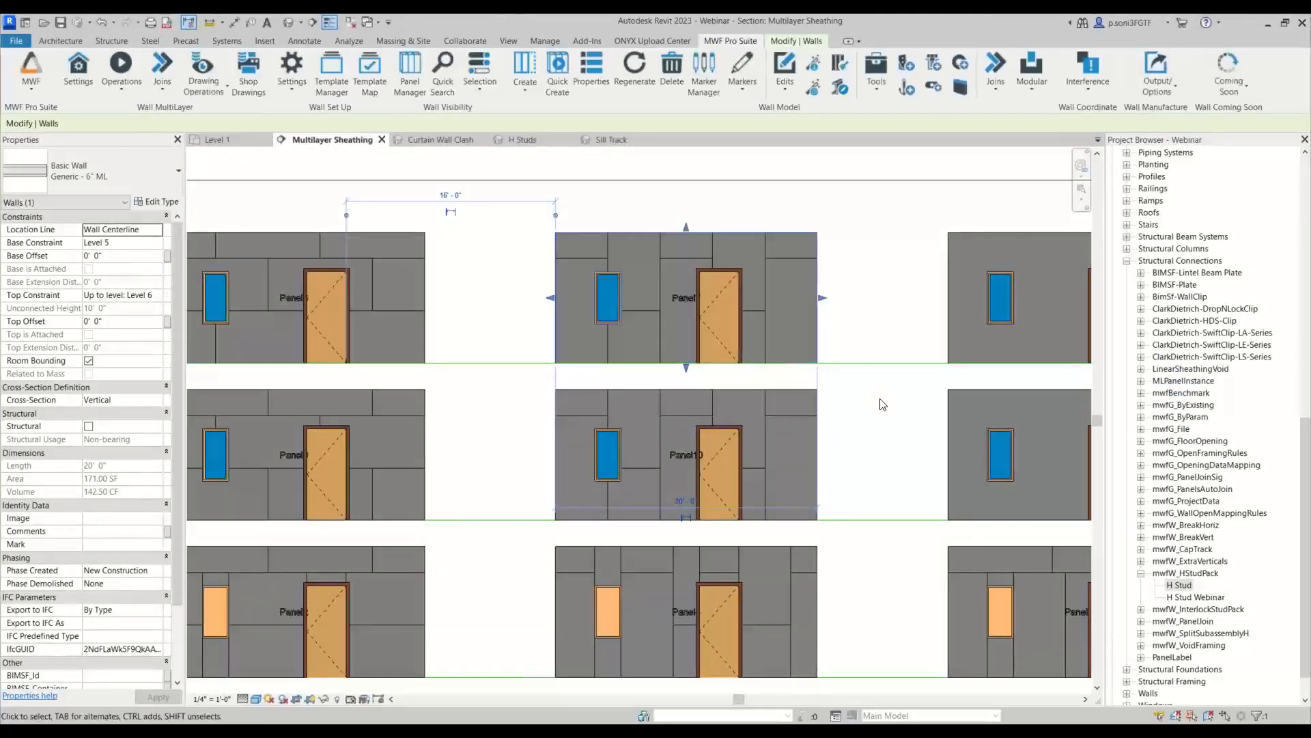
pyautogui.click(883, 405)
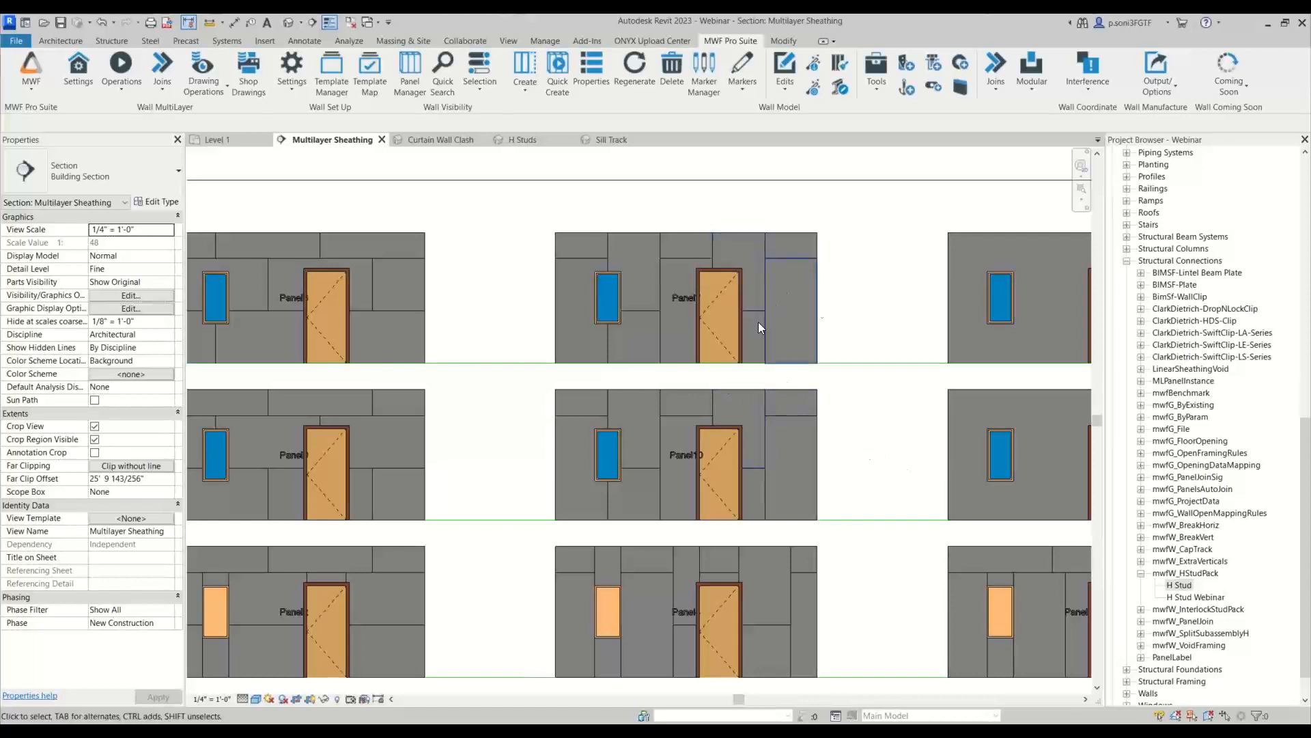
# Step: Review the full grid of sheathing layouts, look at the Level 1 floor plan, and return to the Multilayer Sheathing section
pyautogui.scroll(-2, 824, 295)
pyautogui.moveTo(809, 670); pyautogui.dragTo(724, 658, button='middle')
pyautogui.scroll(-1, 718, 650)
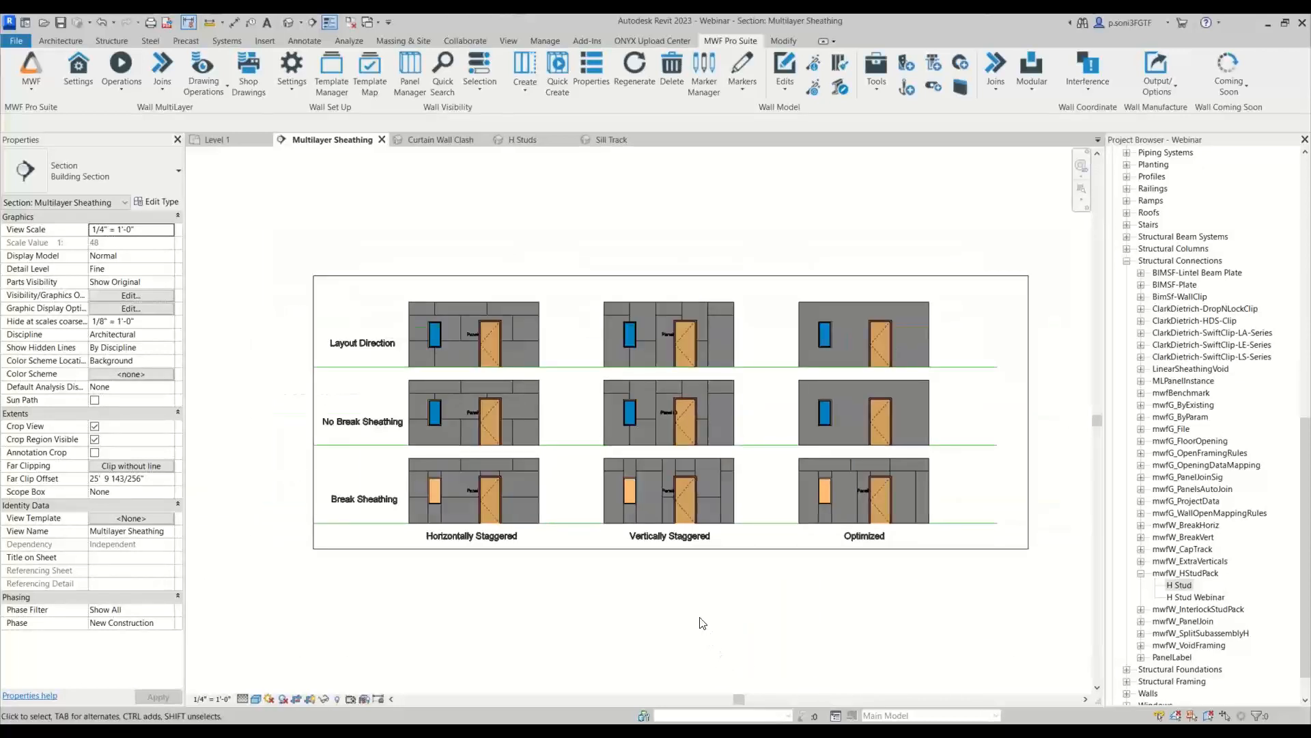
pyautogui.click(217, 140)
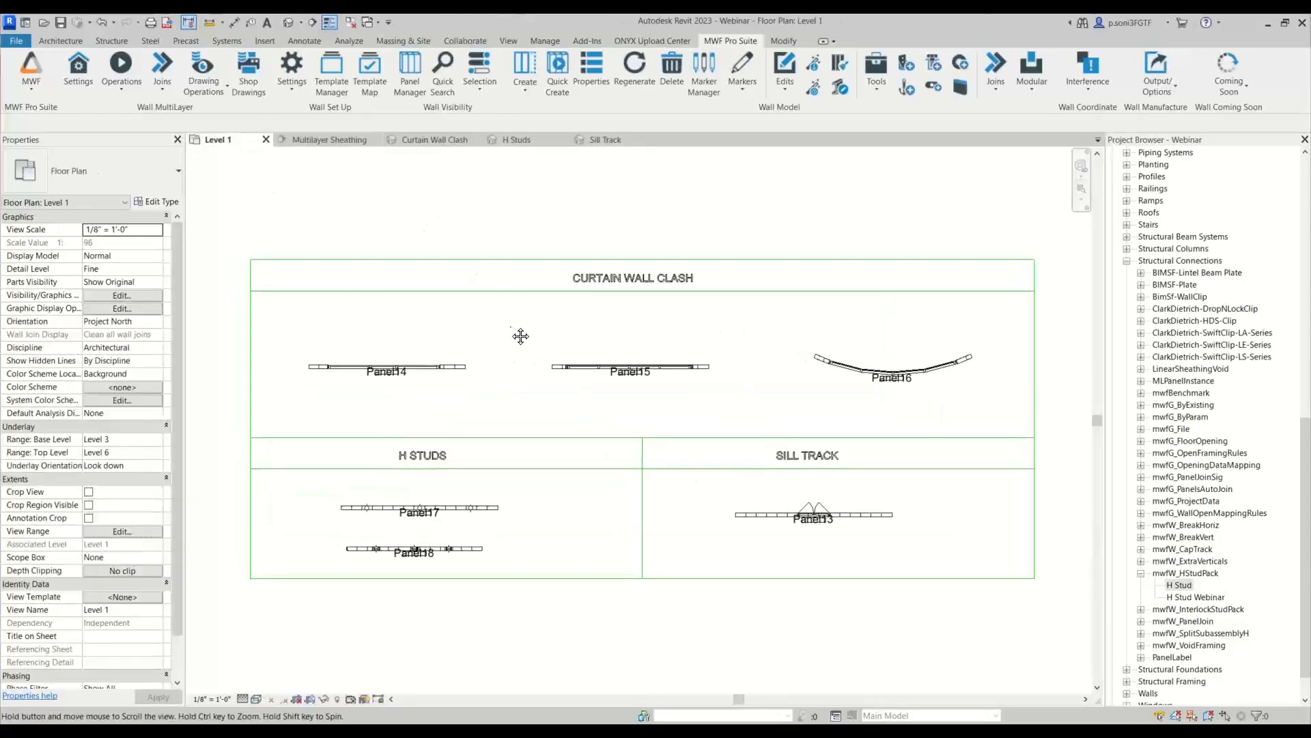
pyautogui.click(338, 139)
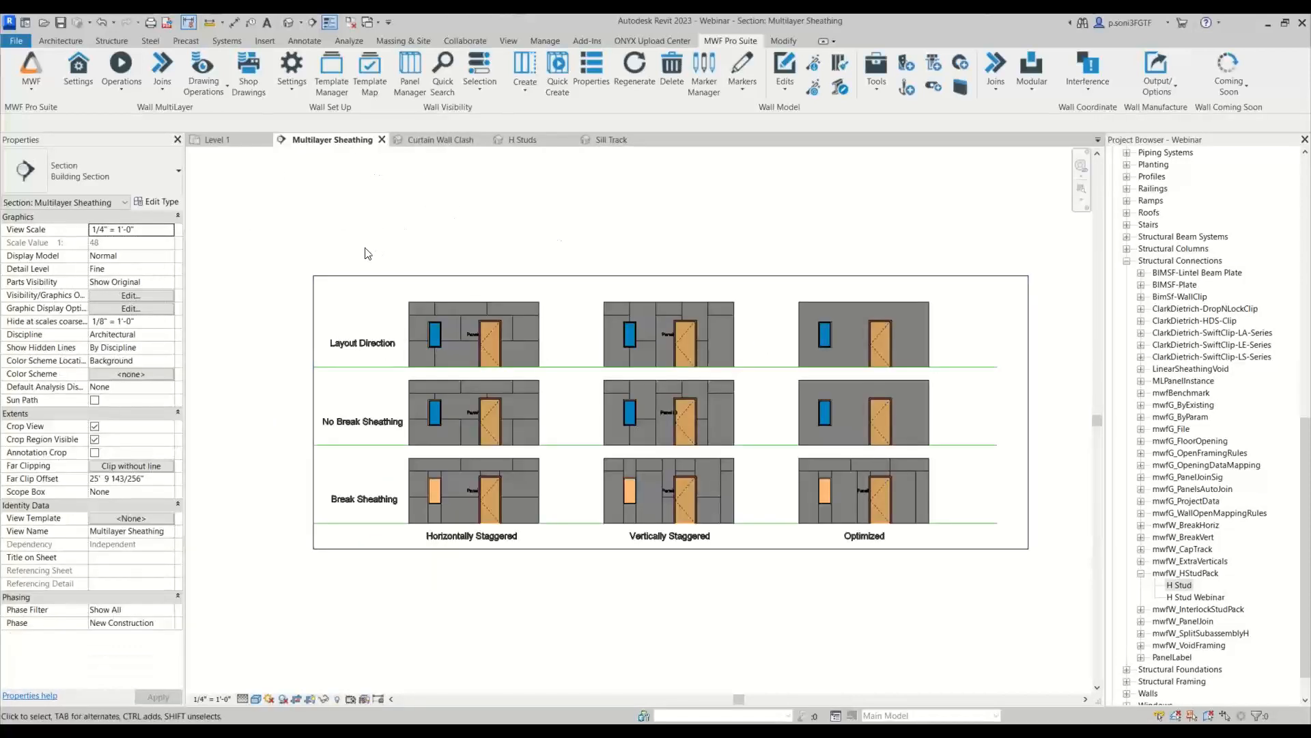